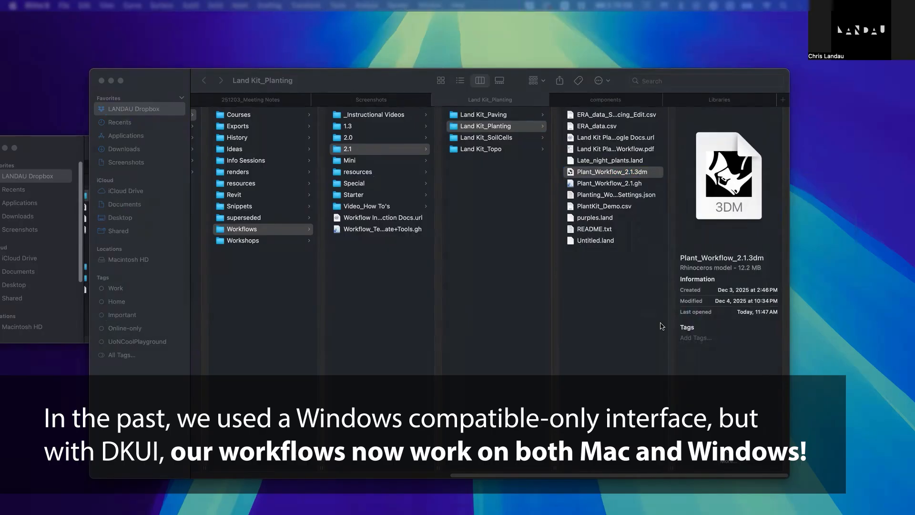
- Open Plant_Workflow_2.1.3dm from the Land Kit_Planting folder in Rhino and bring up its model window
drag(614, 208, 518, 65)
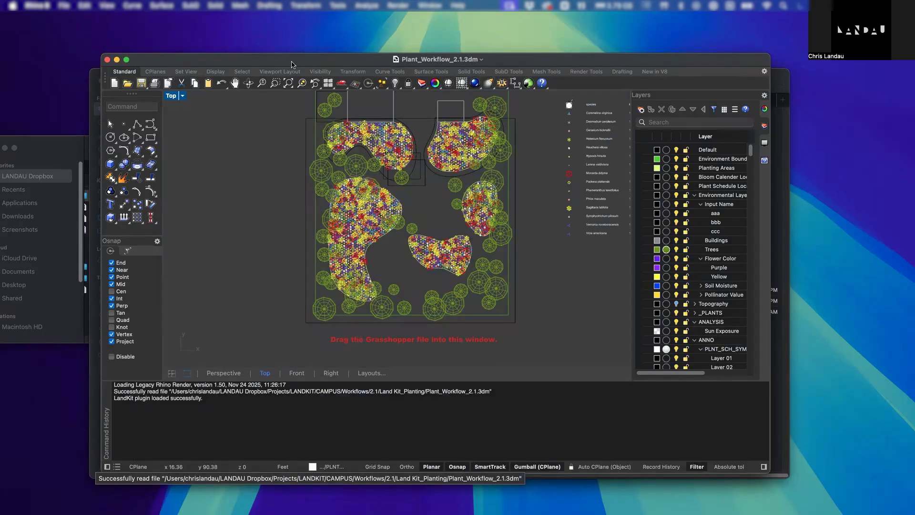
drag(290, 61, 265, 62)
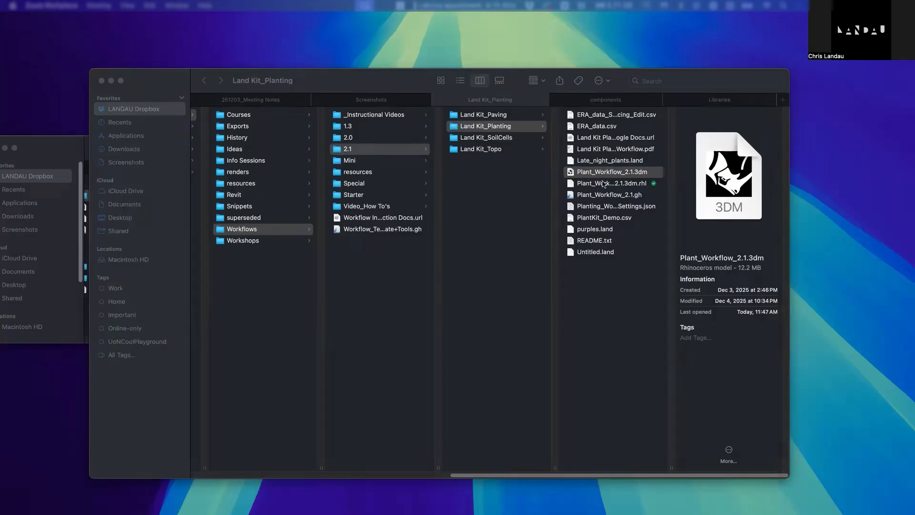
key(ctrl+Right)
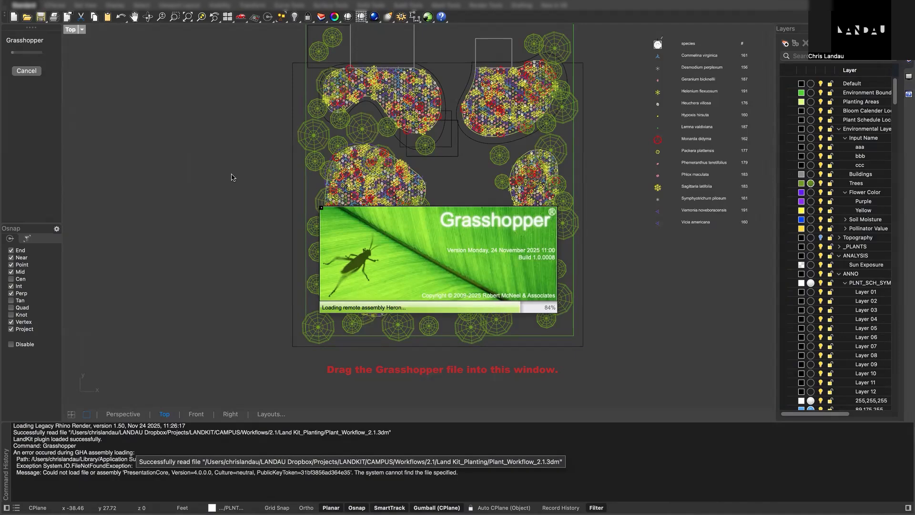
- Load the Plant_Workflow_2.1.gh definition from the Land Kit_Planting folder into the open Rhino model
key(ctrl+Left)
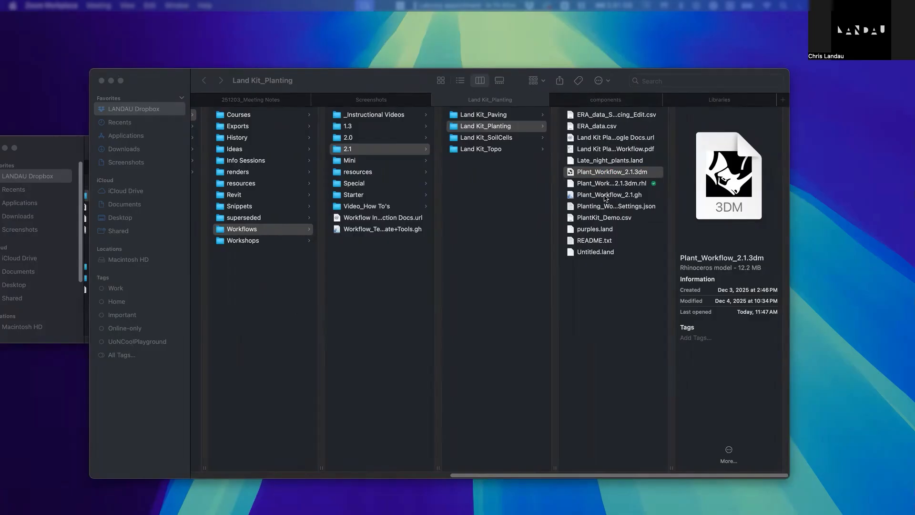
key(ctrl+Right)
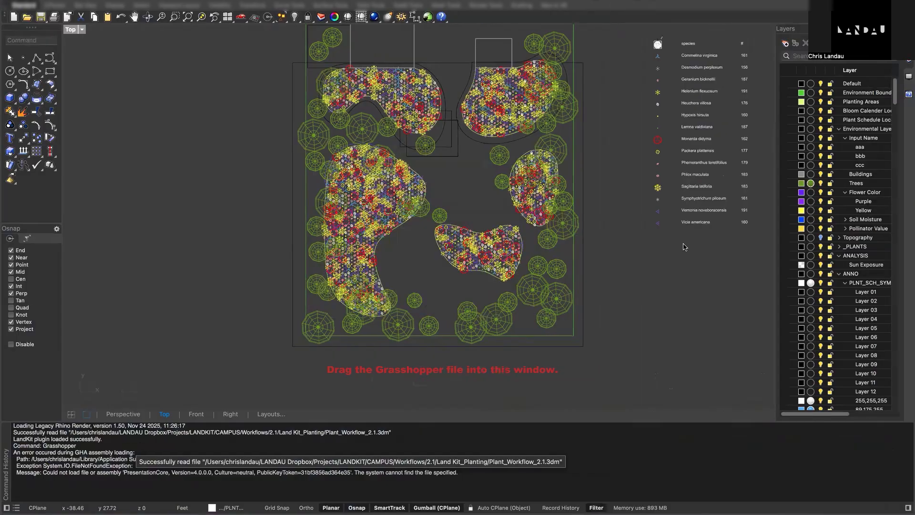
key(ctrl+Left)
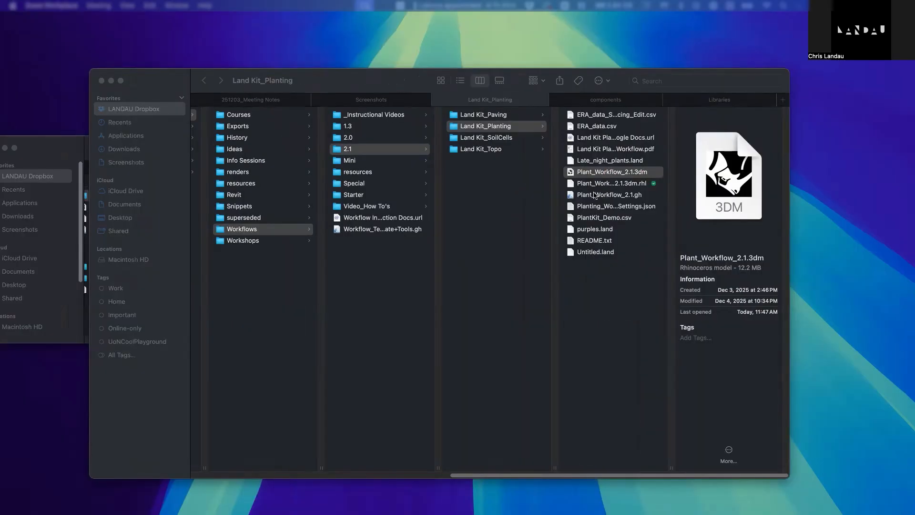
drag(597, 194, 443, 514)
click(699, 50)
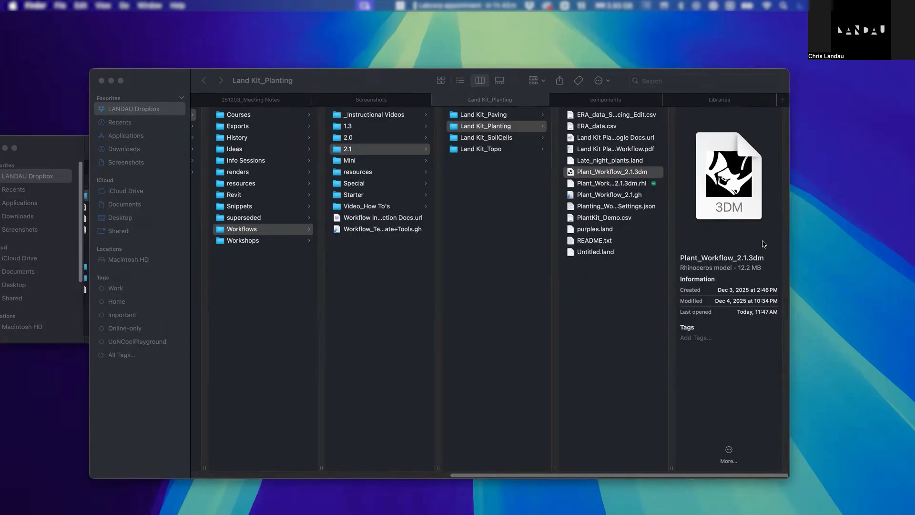
- Find the Land Kit Planting Workflow window and place it side by side with the full-screen Rhino model
key(F11)
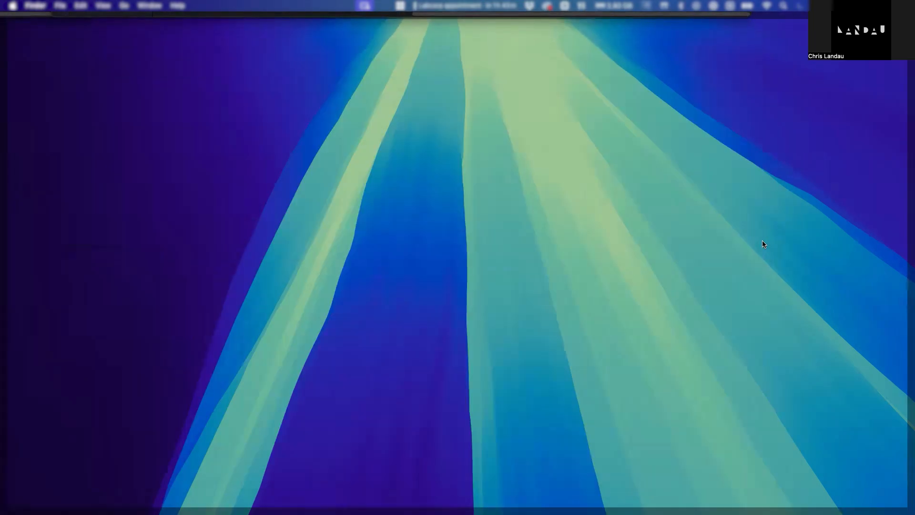
key(F11)
key(ctrl+Left)
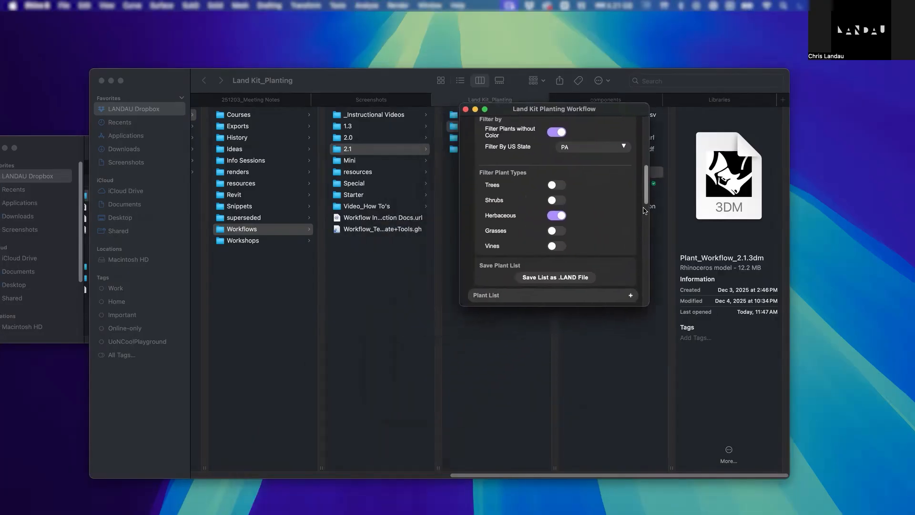
drag(648, 195, 649, 138)
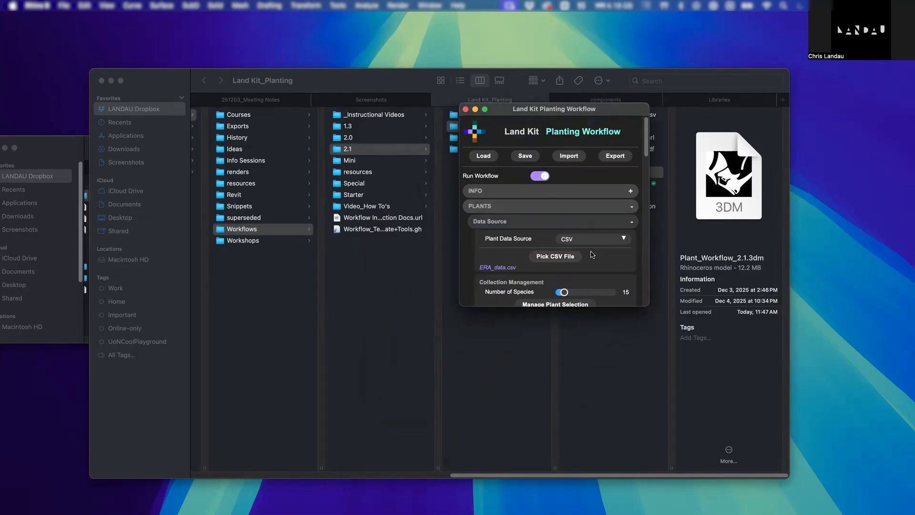
key(ctrl+Up)
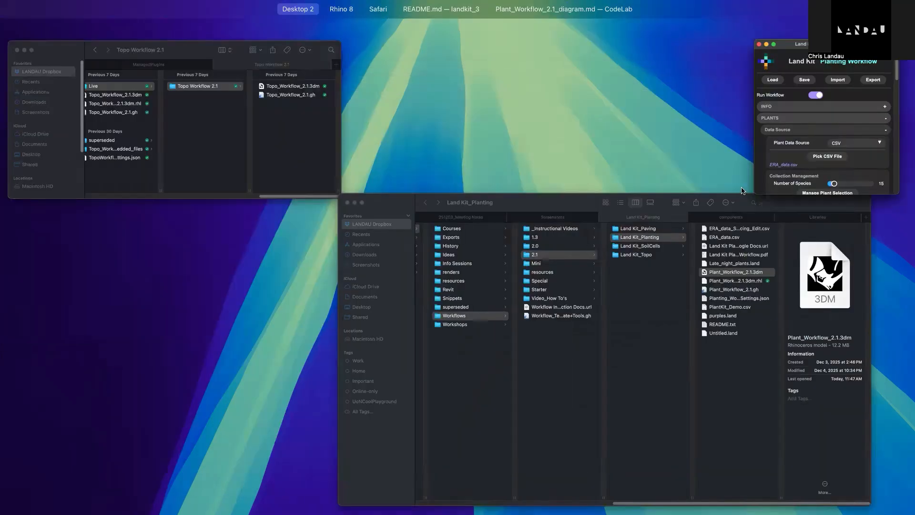
drag(669, 104, 398, 41)
click(388, 38)
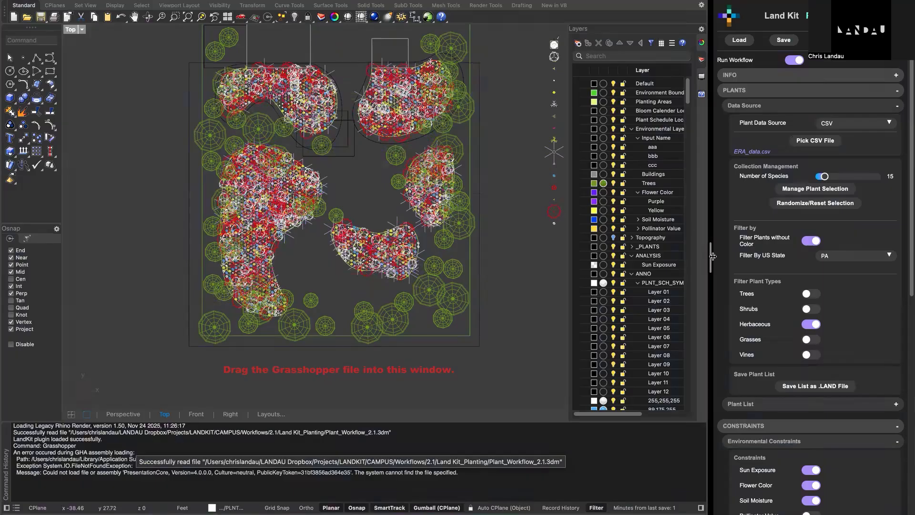
drag(709, 257, 709, 258)
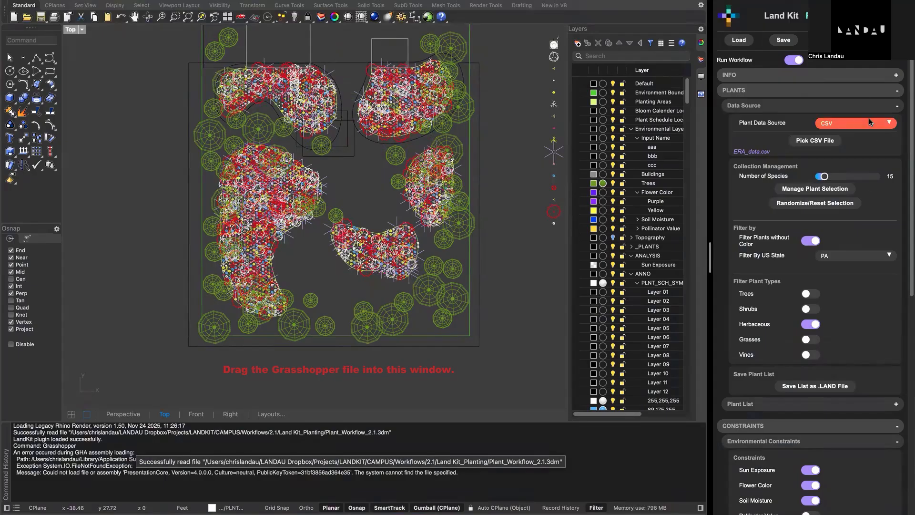
scroll(871, 122, down, 3)
scroll(870, 122, up, 3)
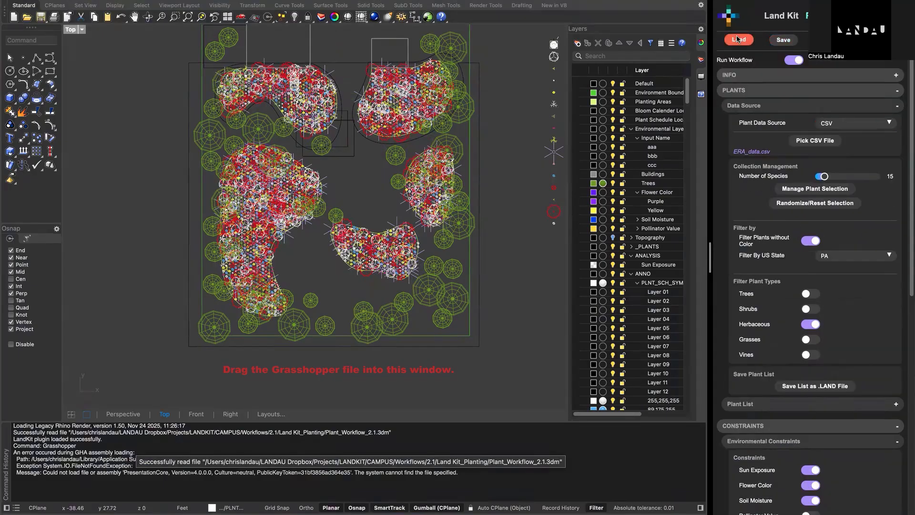
scroll(358, 212, down, 2)
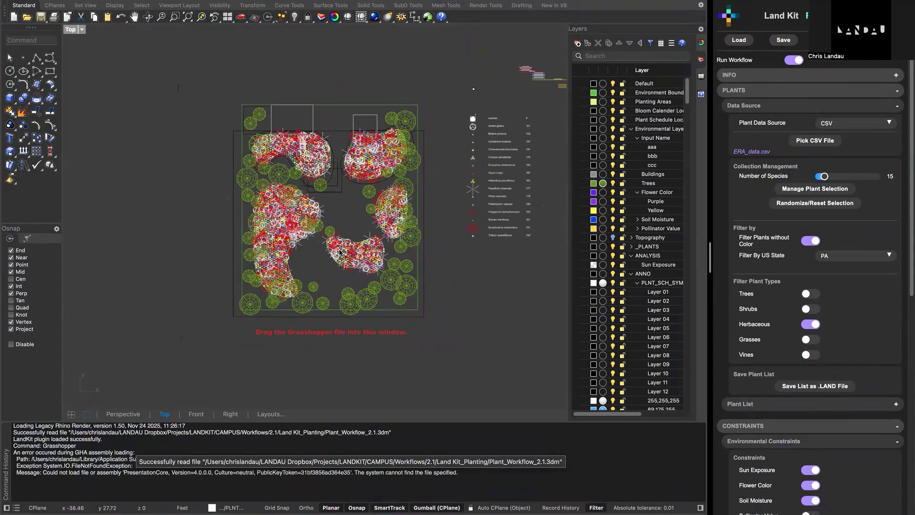
scroll(342, 252, up, 5)
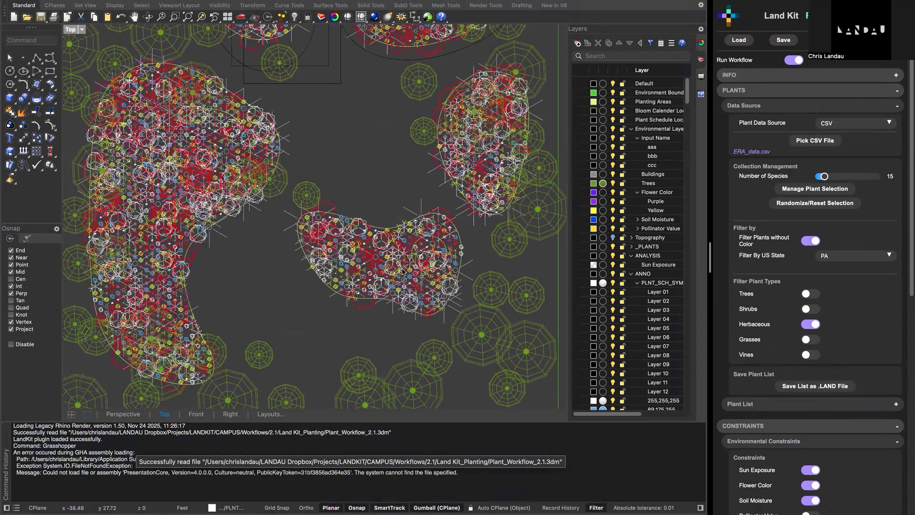
right_drag(402, 271, 433, 317)
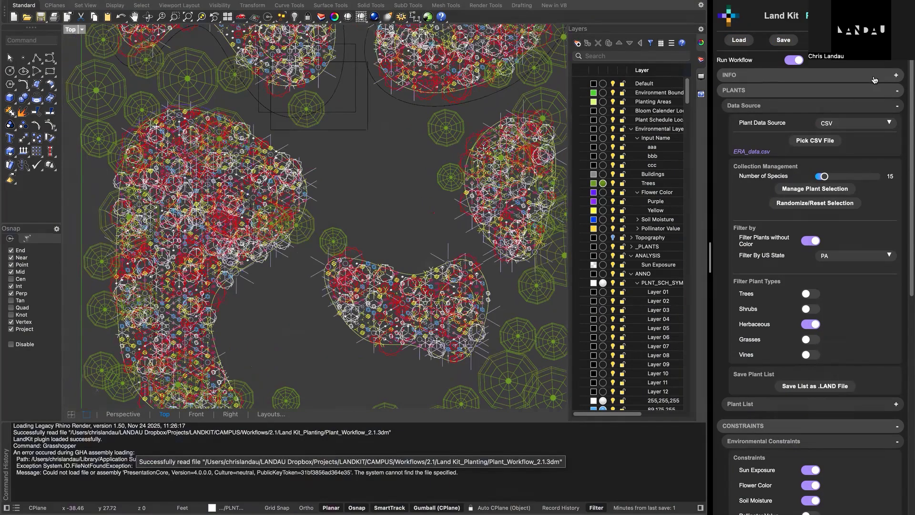
- Collapse the open subsections of the planting workflow, including its Plants, Constraints, Layout and Output sections
click(795, 109)
click(804, 158)
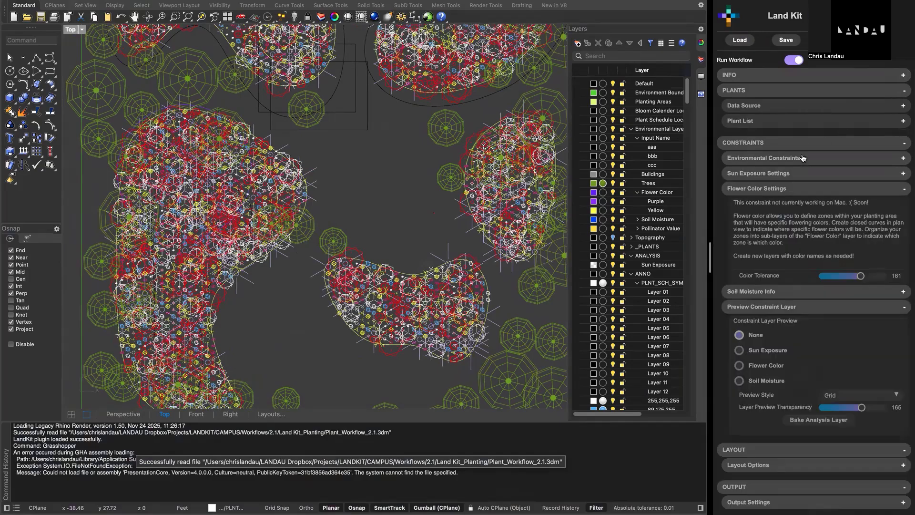
click(794, 187)
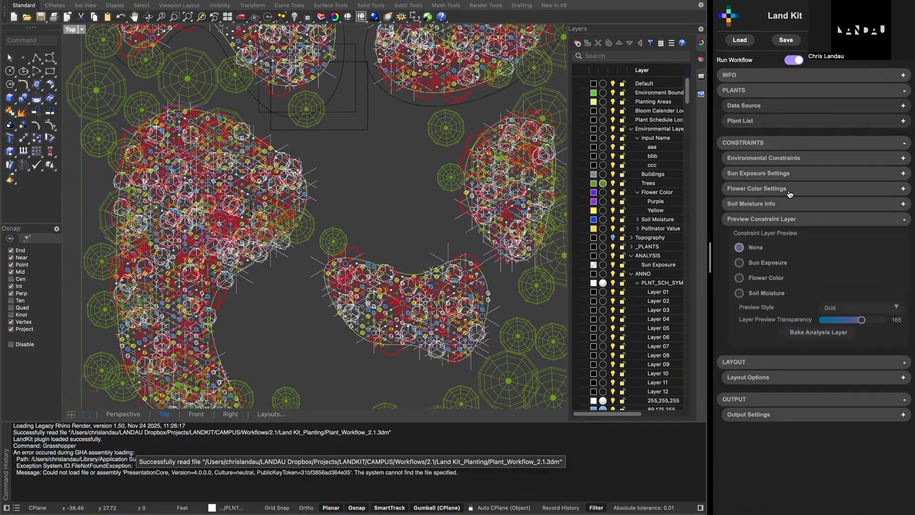
click(786, 221)
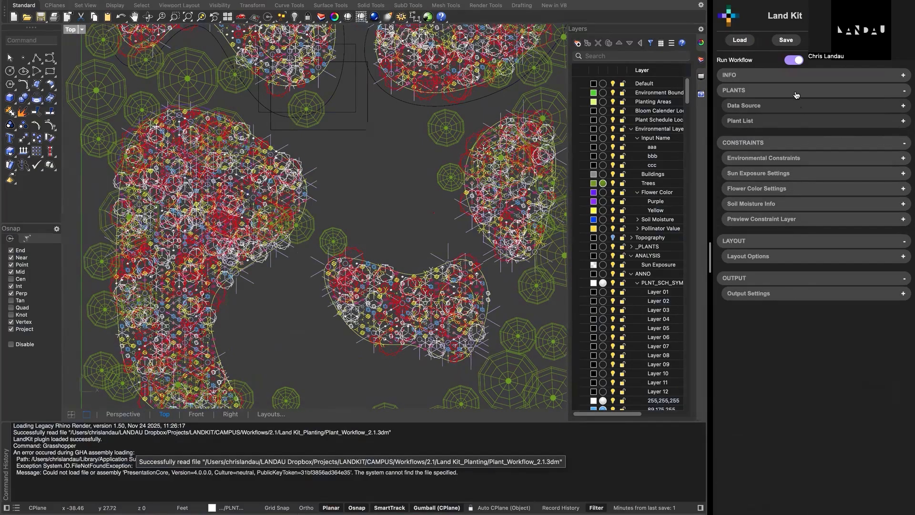
click(797, 145)
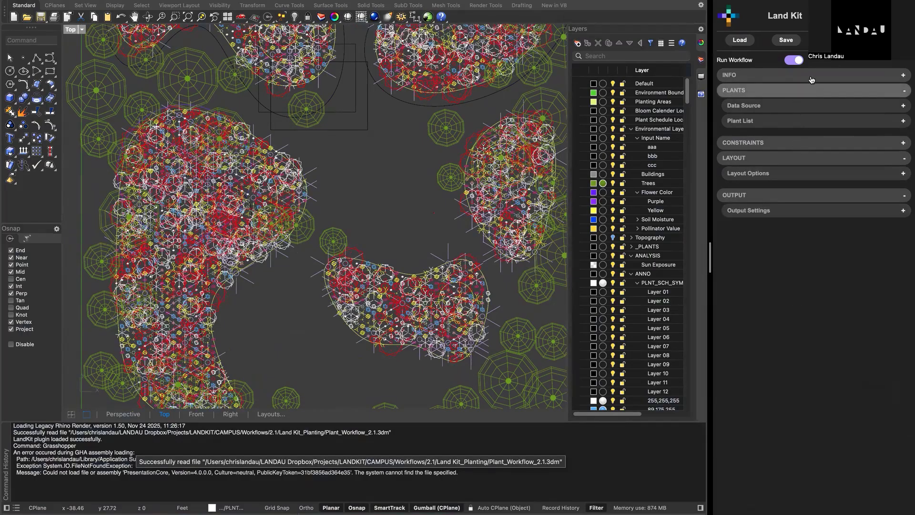
click(804, 91)
click(793, 120)
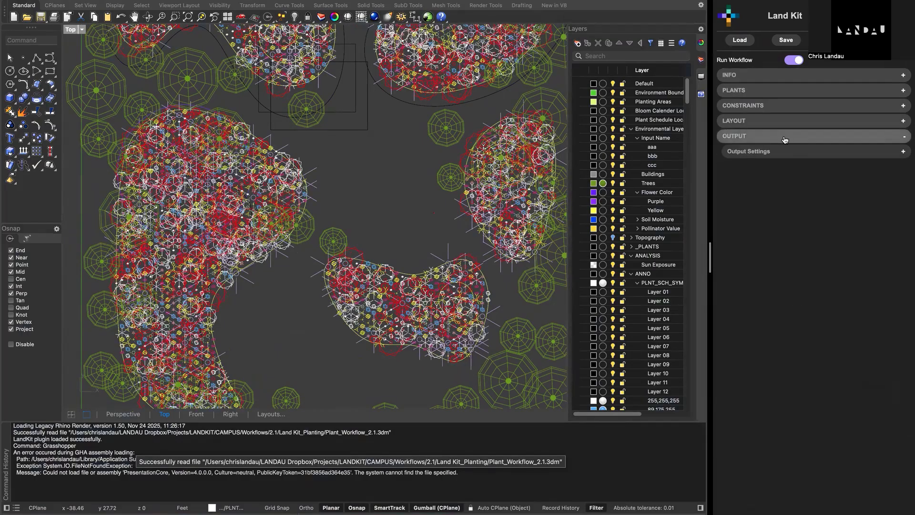
click(787, 136)
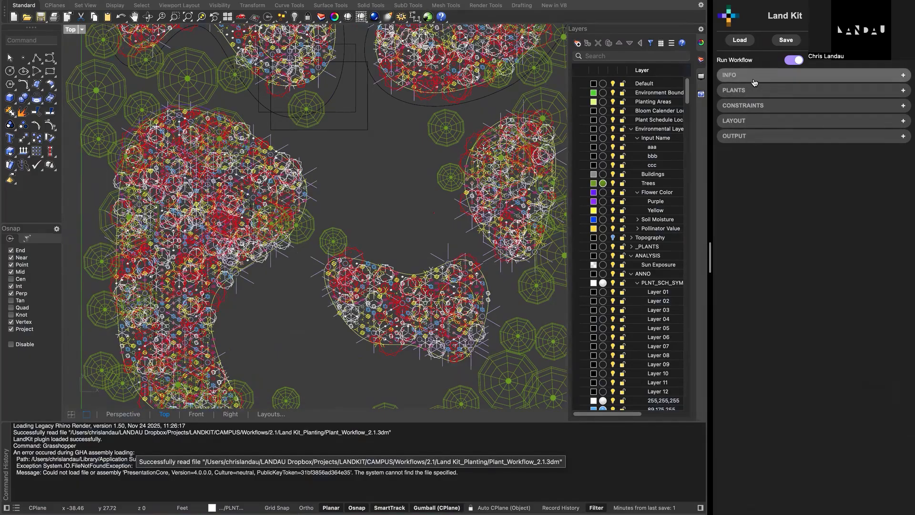
- Read the Workflow Instructions and review the Site Info settings in the Info section
click(754, 80)
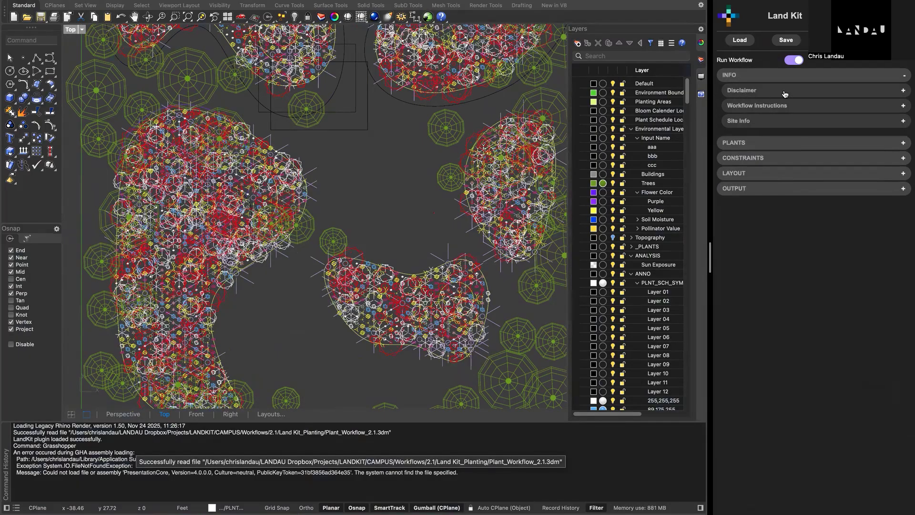
click(753, 106)
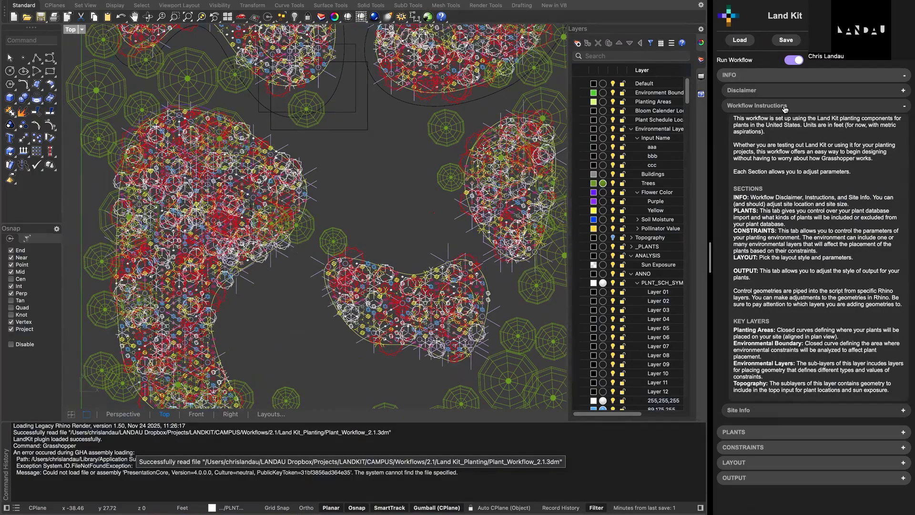
click(763, 111)
click(756, 122)
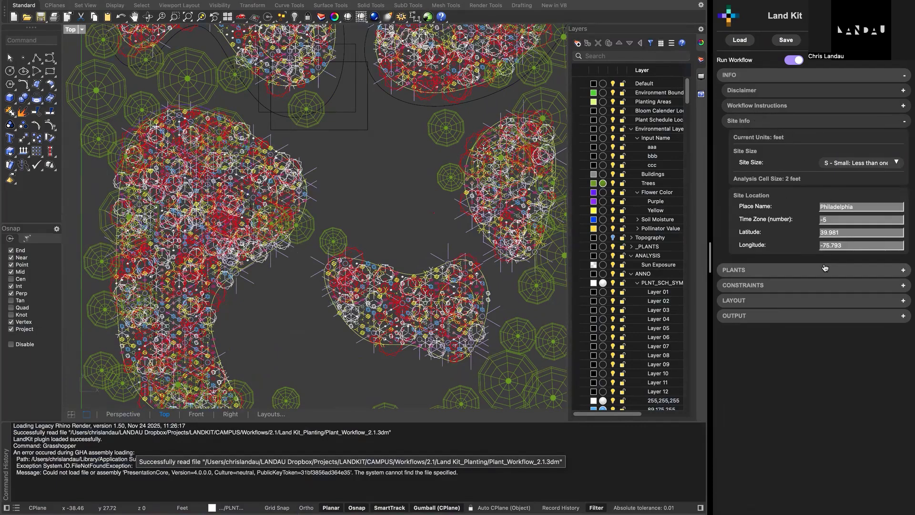
click(804, 125)
- Pick ERA_data_Spacing_Edit.csv as the CSV file for the plant data source
click(772, 144)
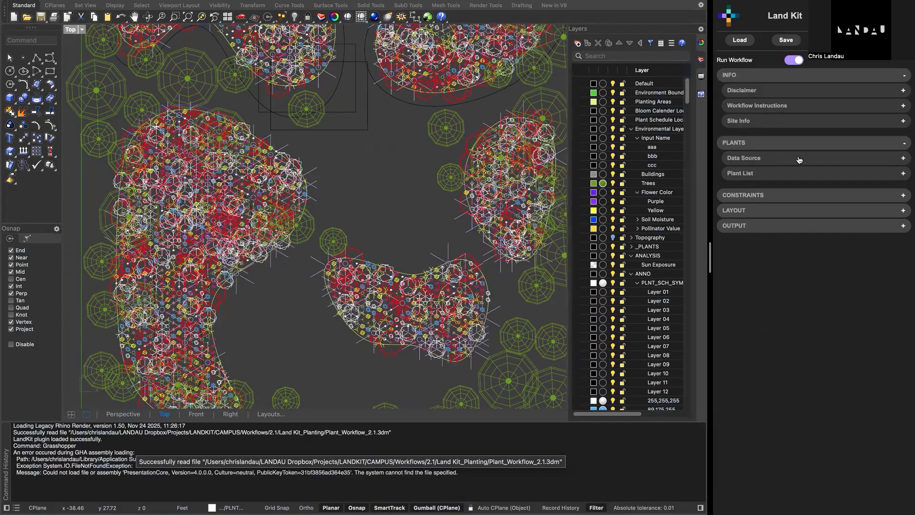
click(787, 161)
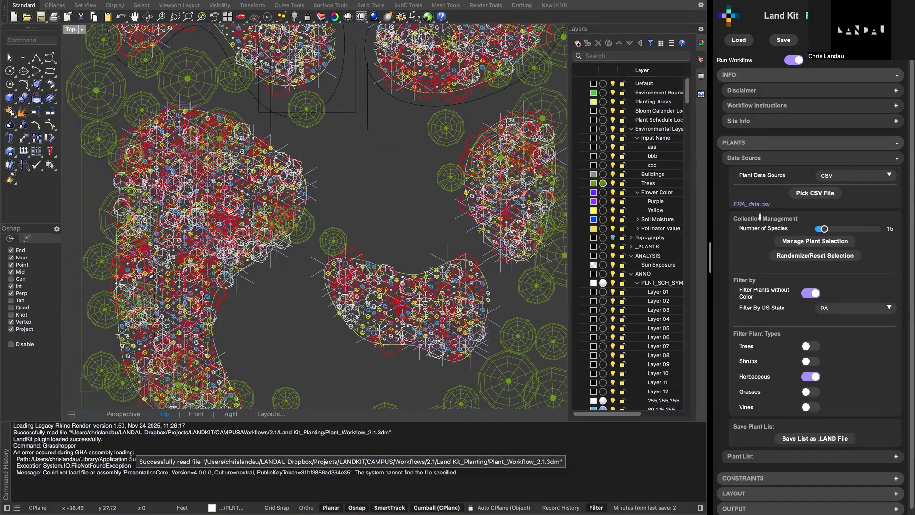
click(812, 198)
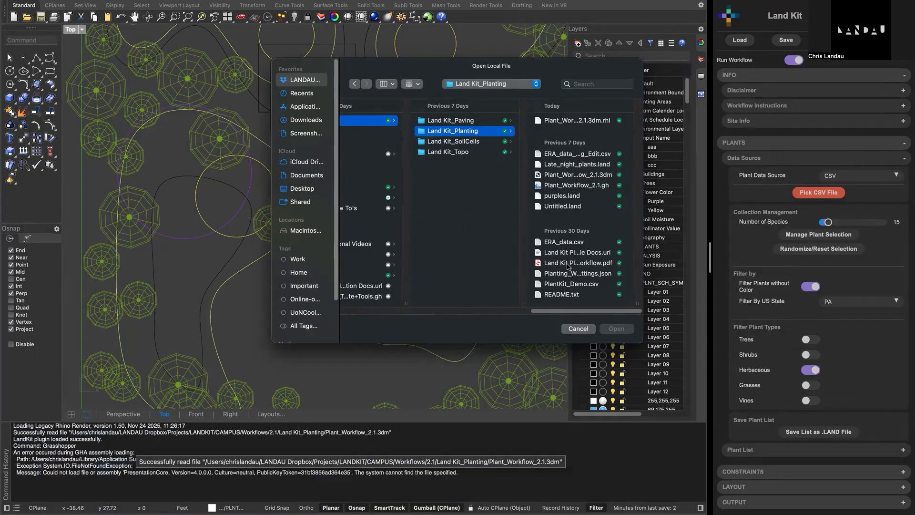
click(596, 154)
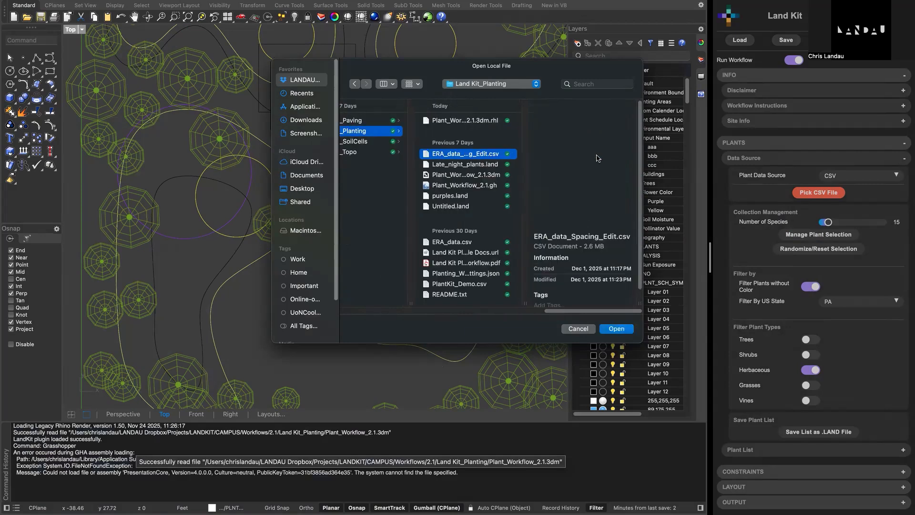
double_click(484, 156)
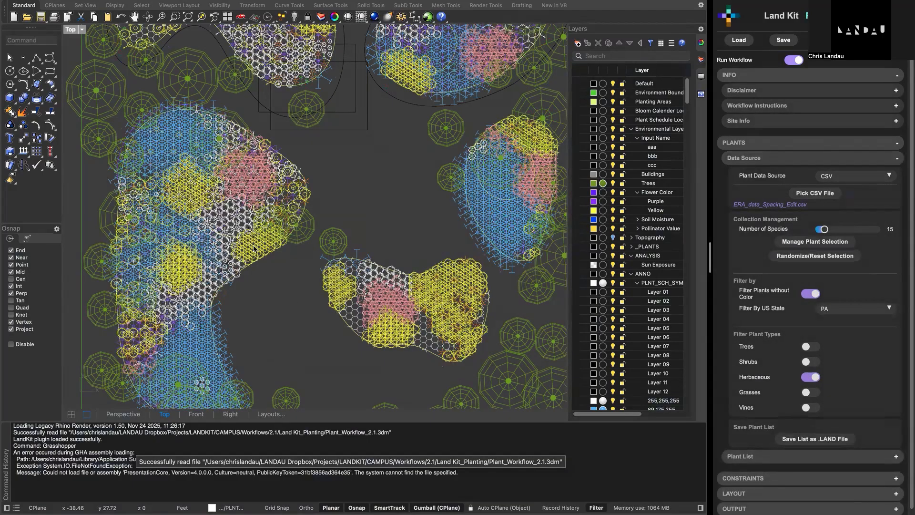
- Set the number of species in the plant collection to 30
right_drag(316, 296, 318, 294)
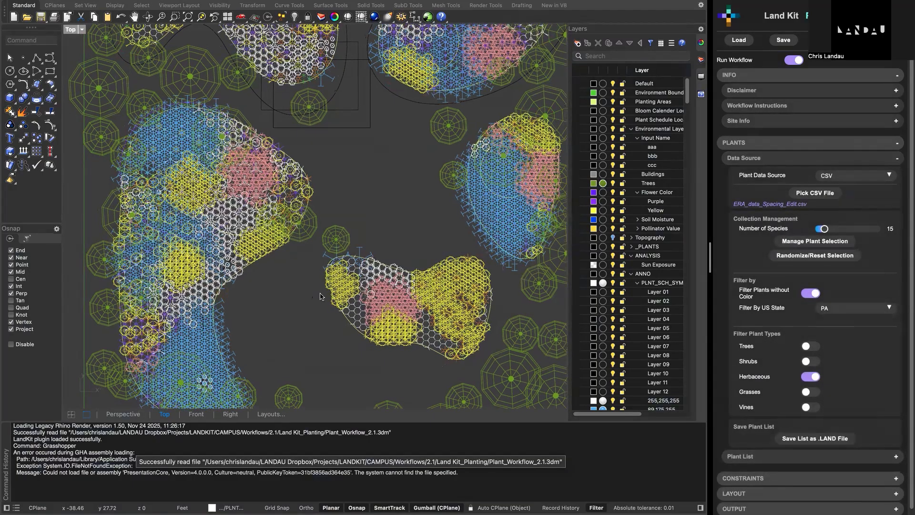
scroll(320, 296, down, 3)
scroll(304, 251, up, 2)
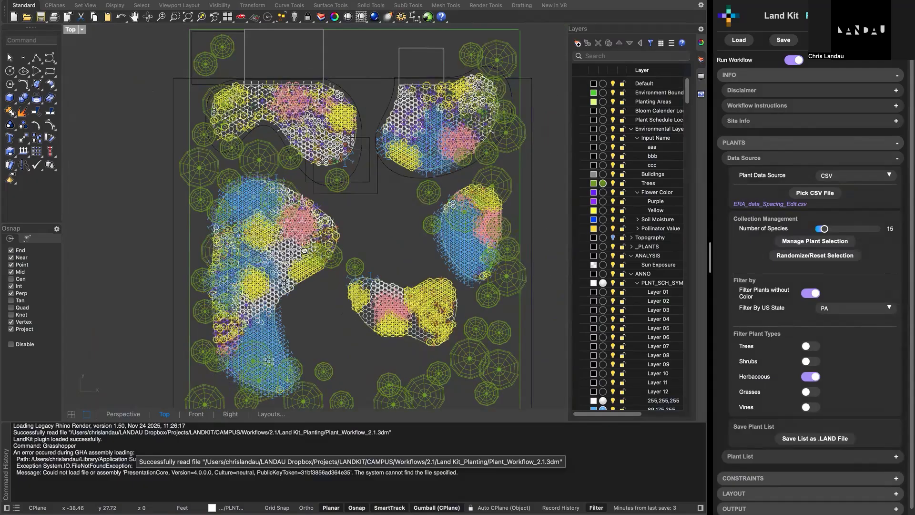
right_drag(305, 251, 280, 281)
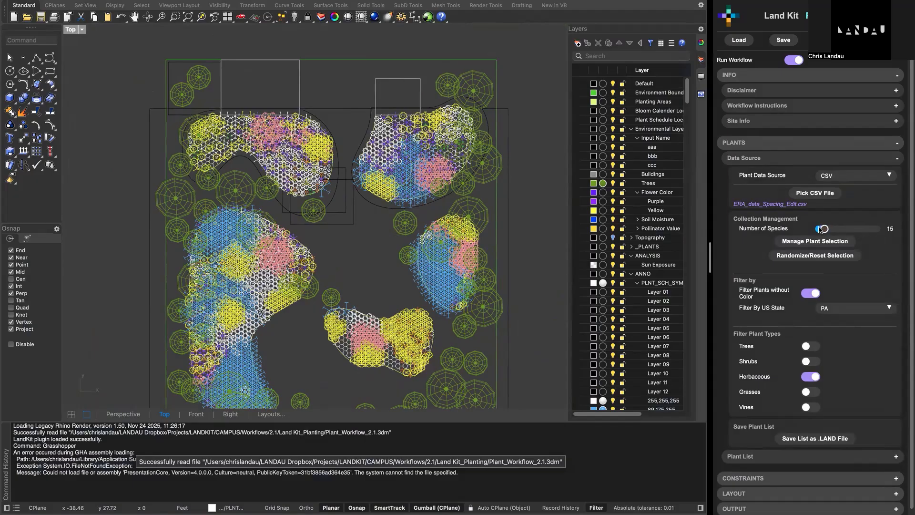
mouse_move(825, 230)
mouse_down()
mouse_move(841, 231)
mouse_move(833, 233)
mouse_up()
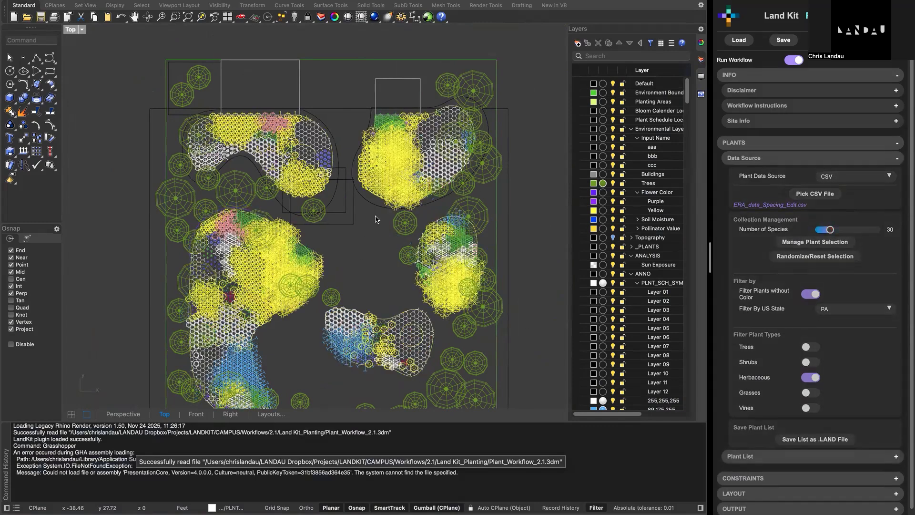
- Open the plant selection manager, enlarge its window and add Eclipta prostrata to the included plants
right_drag(377, 228, 378, 204)
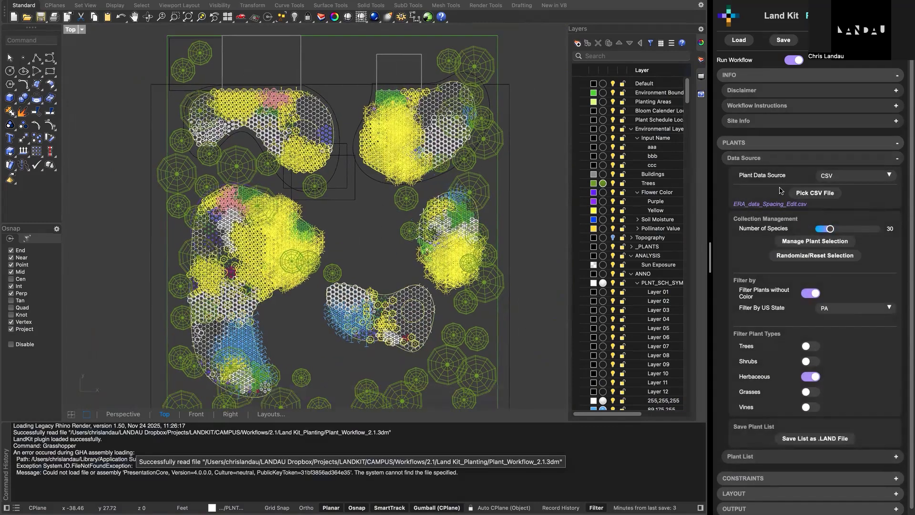
click(805, 242)
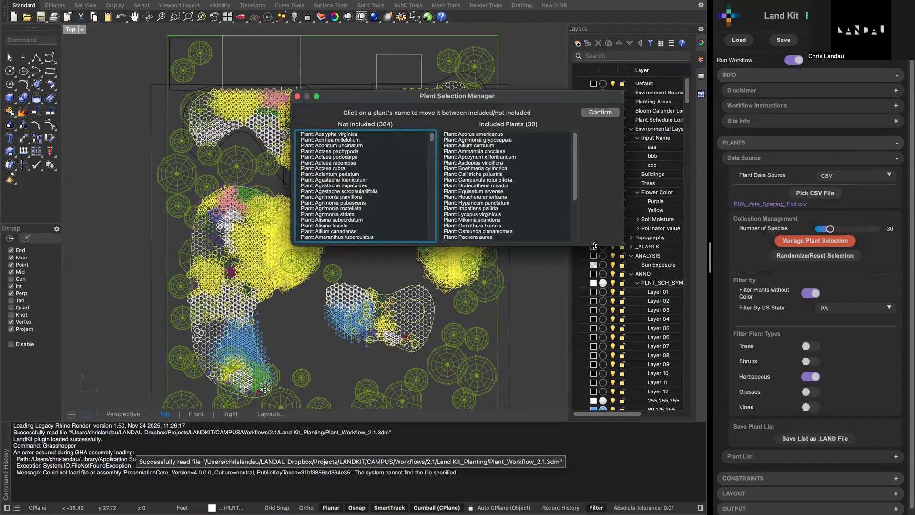
drag(591, 293, 597, 399)
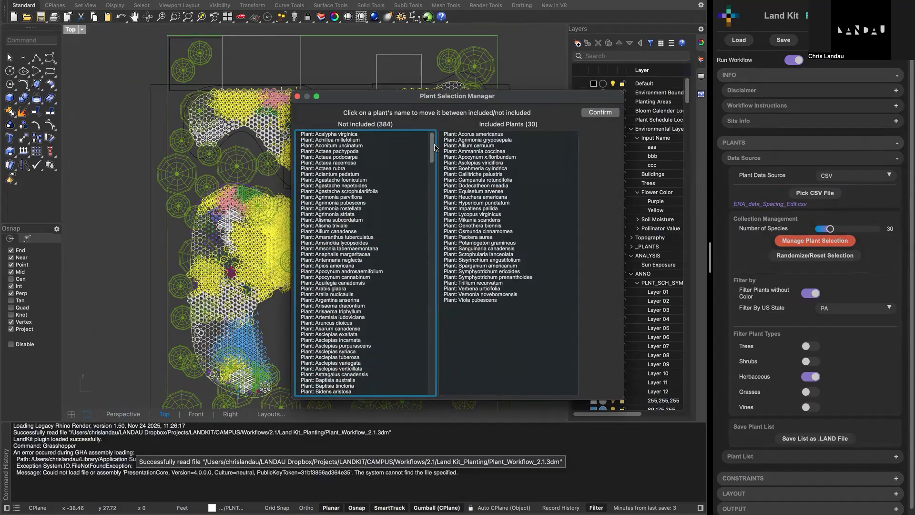
scroll(435, 147, down, 10)
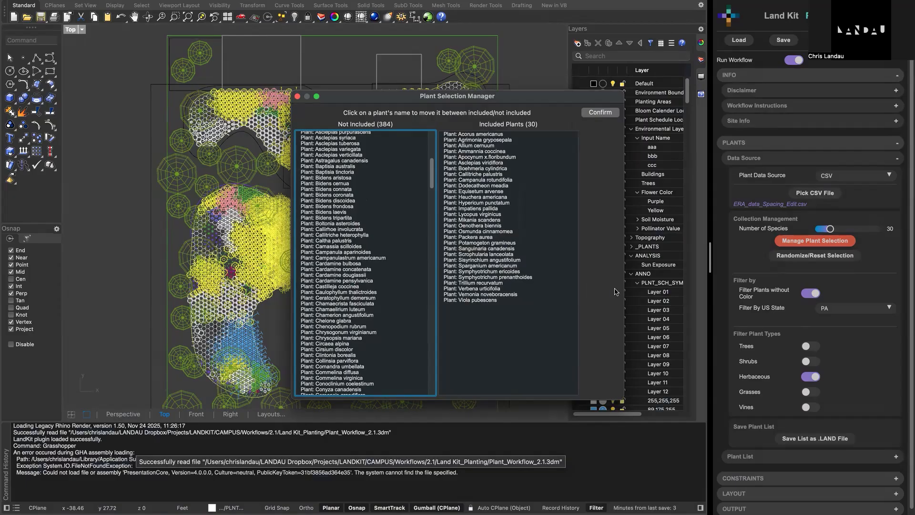
scroll(354, 269, down, 10)
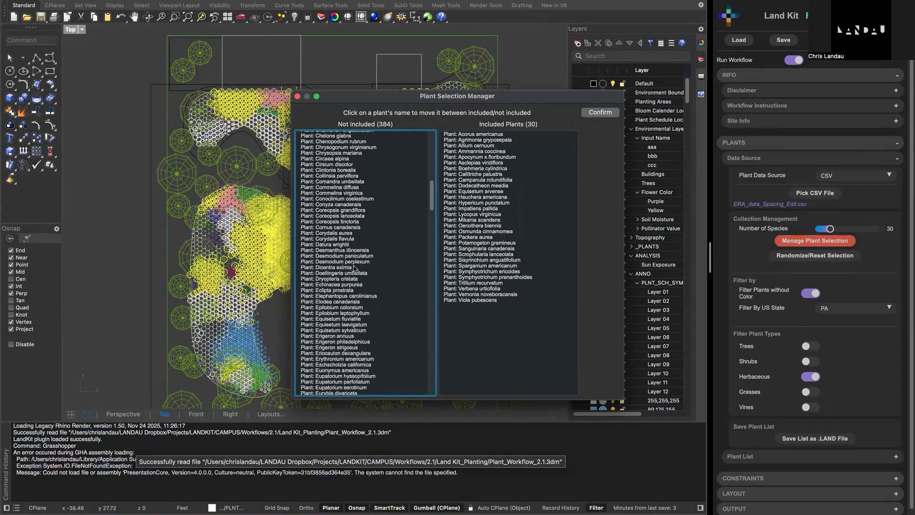
click(340, 290)
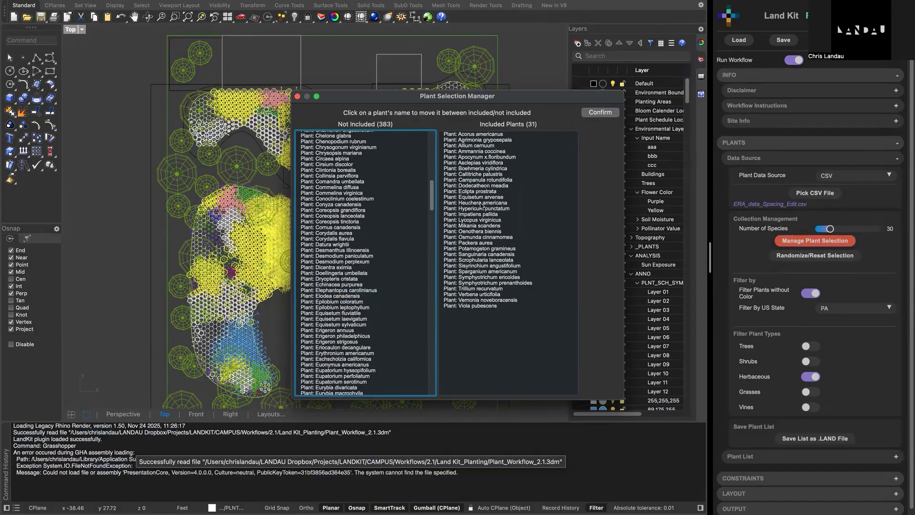
- Remove Impatiens pallida and Verbena urticifolia from the included plants and confirm the plant selection
click(480, 216)
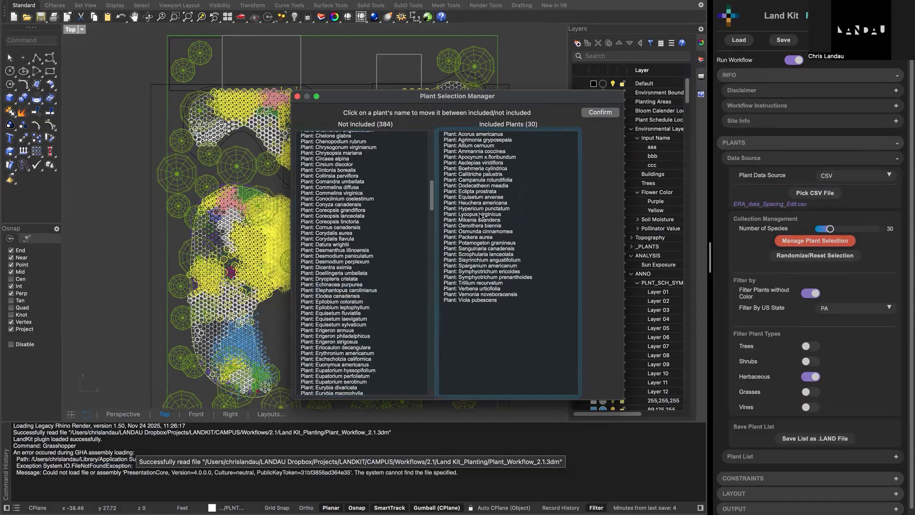
click(466, 289)
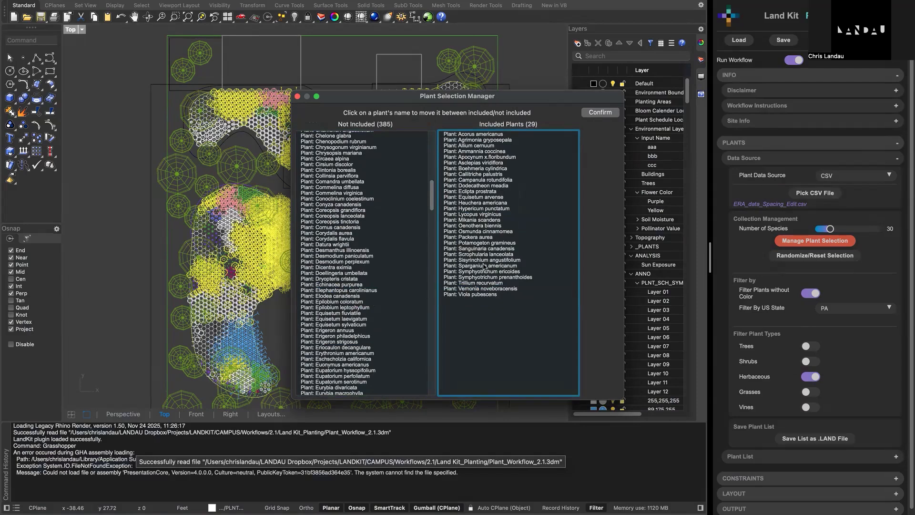
click(602, 116)
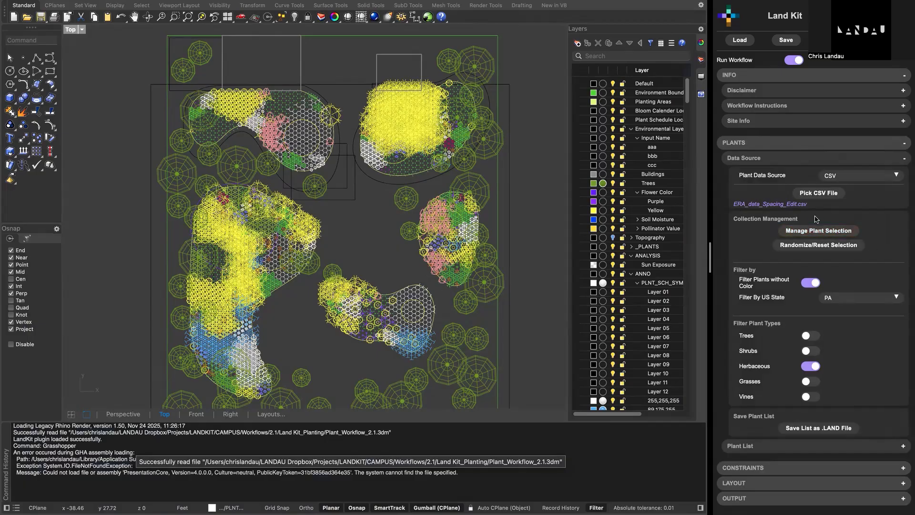
- Switch the plant data source to .LAND File
click(820, 248)
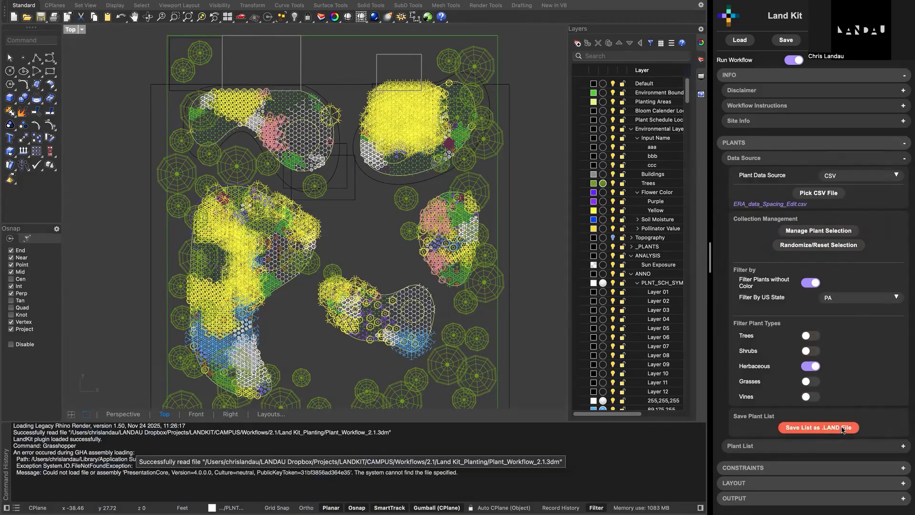
click(854, 176)
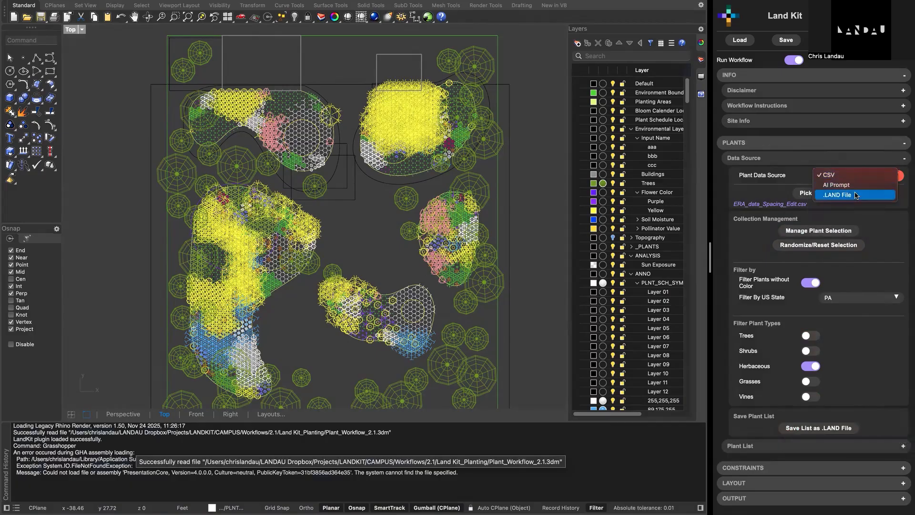
click(857, 196)
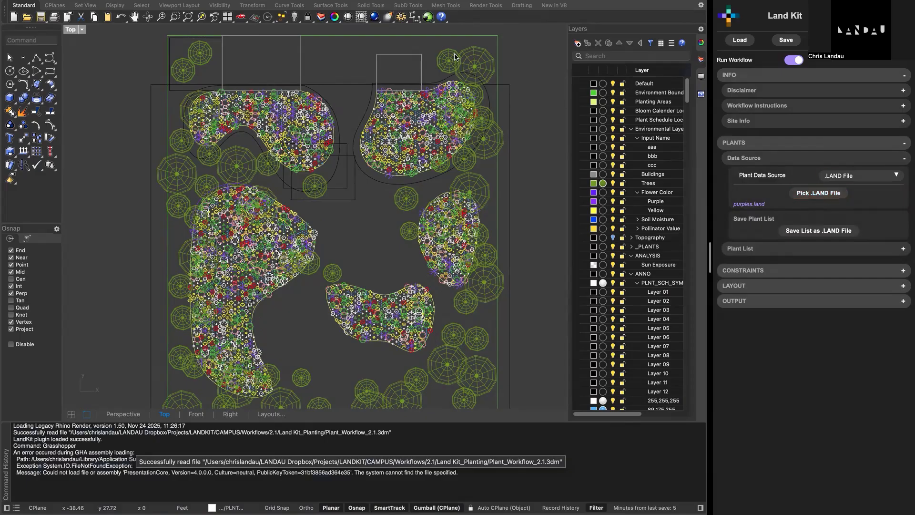
- Set the plant data source to AI Prompt
click(839, 176)
click(839, 166)
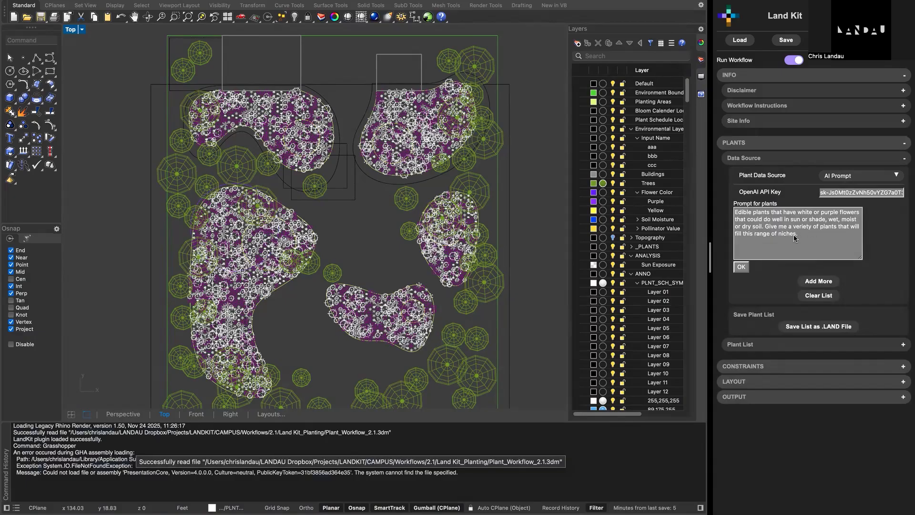
- Examine the AI-generated species schedule beside the site plan, including its header symbol, and compare it with the planted beds
scroll(505, 201, right, 5)
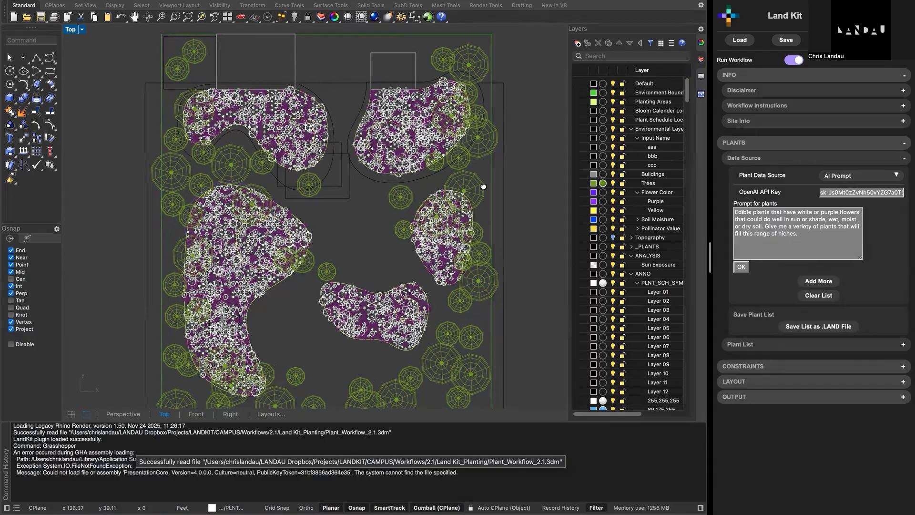
scroll(494, 133, down, 3)
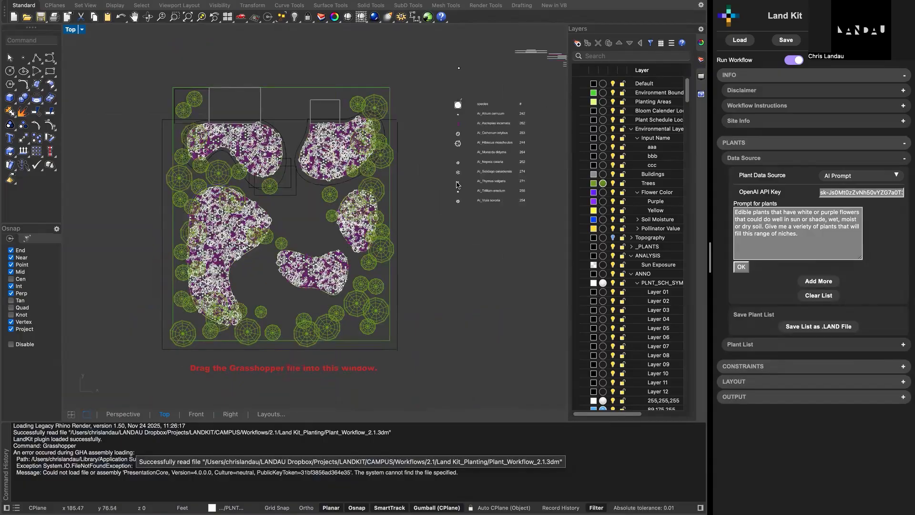
scroll(457, 185, up, 5)
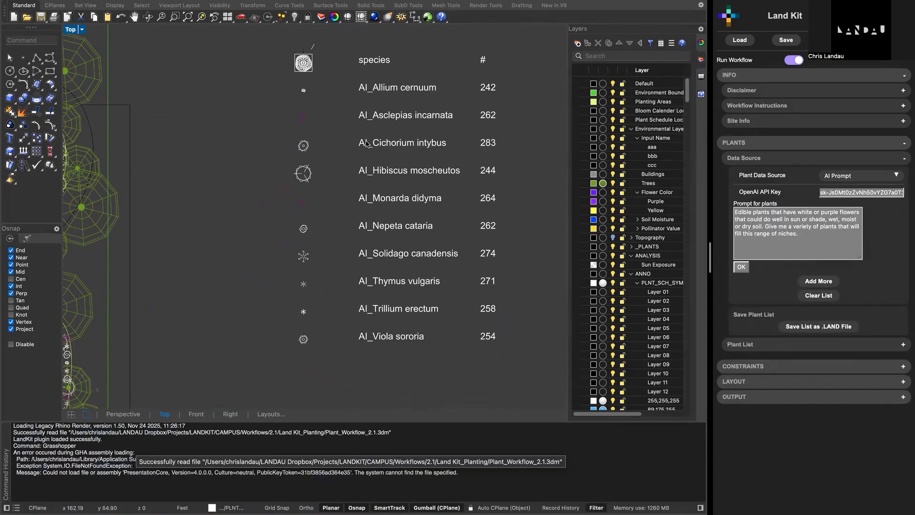
right_drag(457, 153, 602, 137)
right_drag(480, 129, 422, 249)
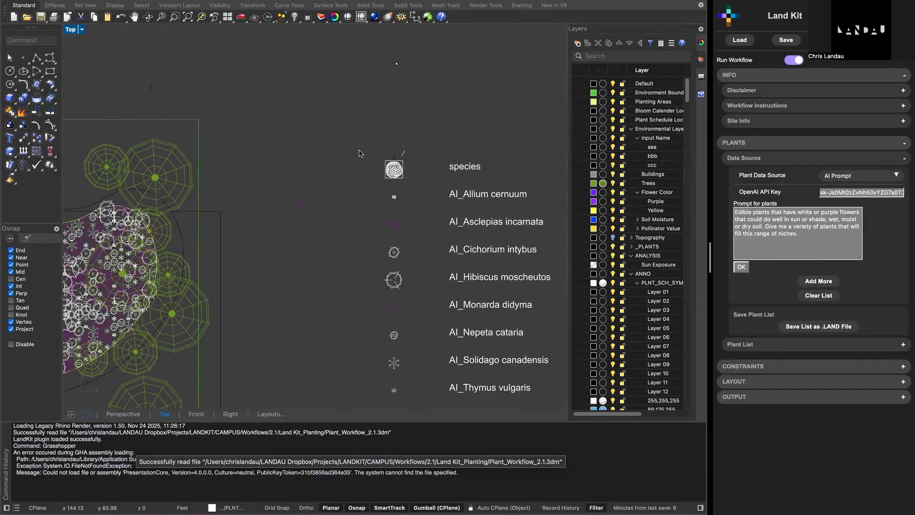
drag(337, 123, 420, 174)
right_drag(389, 178, 438, 130)
click(389, 178)
scroll(388, 179, up, 2)
scroll(388, 179, down, 2)
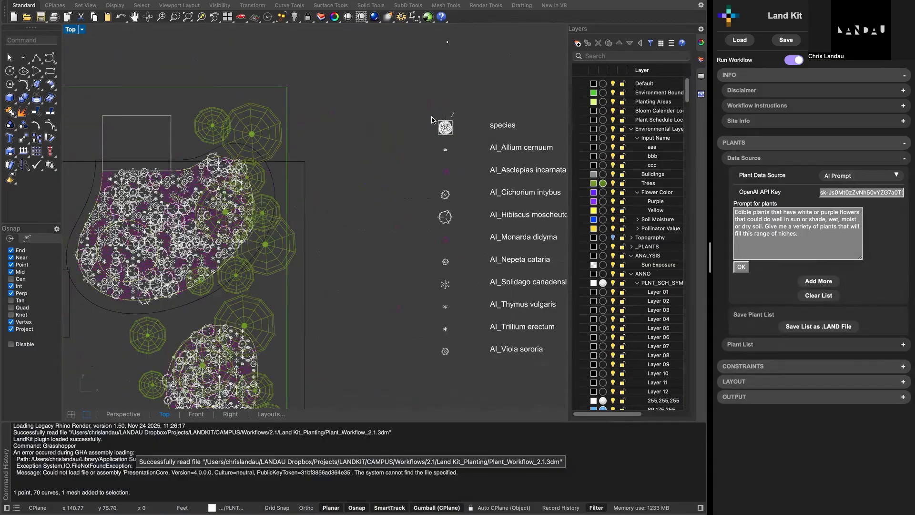
drag(421, 103, 475, 141)
click(380, 161)
right_drag(448, 133, 489, 89)
scroll(449, 134, up, 2)
scroll(447, 140, down, 2)
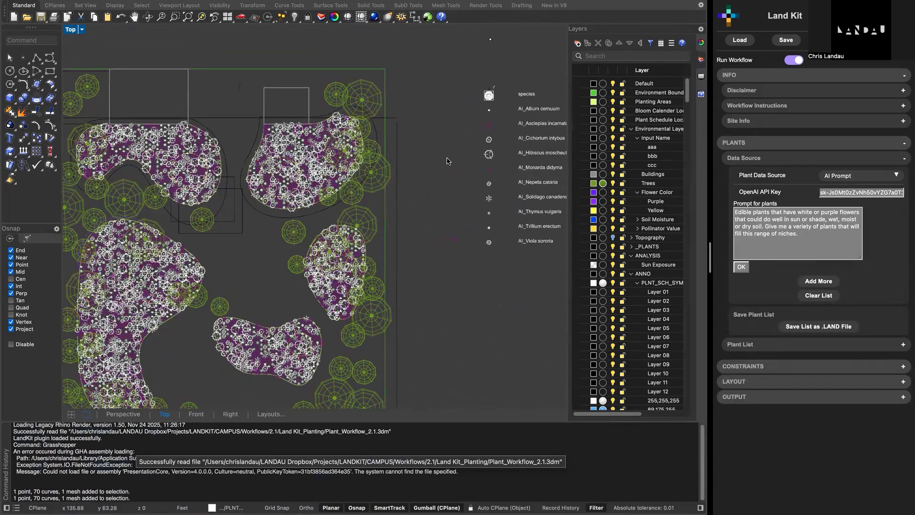
scroll(426, 183, down, 2)
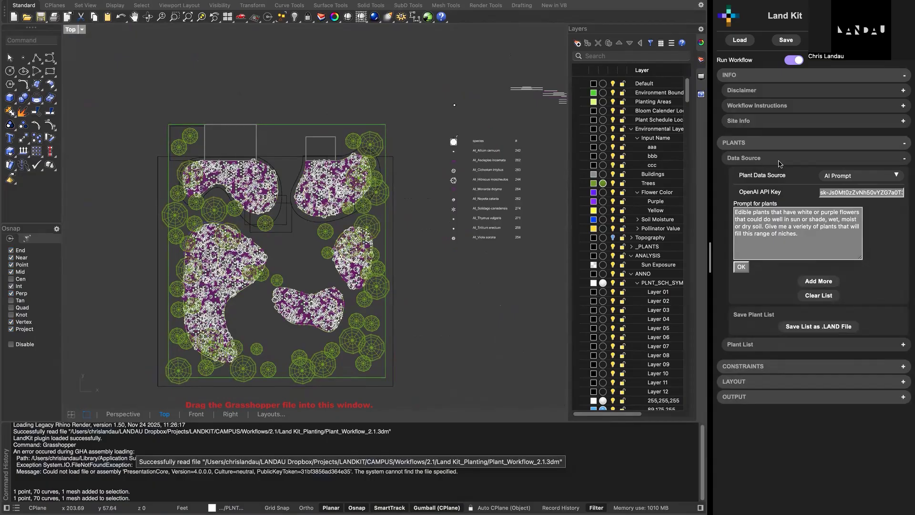
- Collapse the Data Source settings and review the AI-generated species in the Plant List against the schedule
click(838, 163)
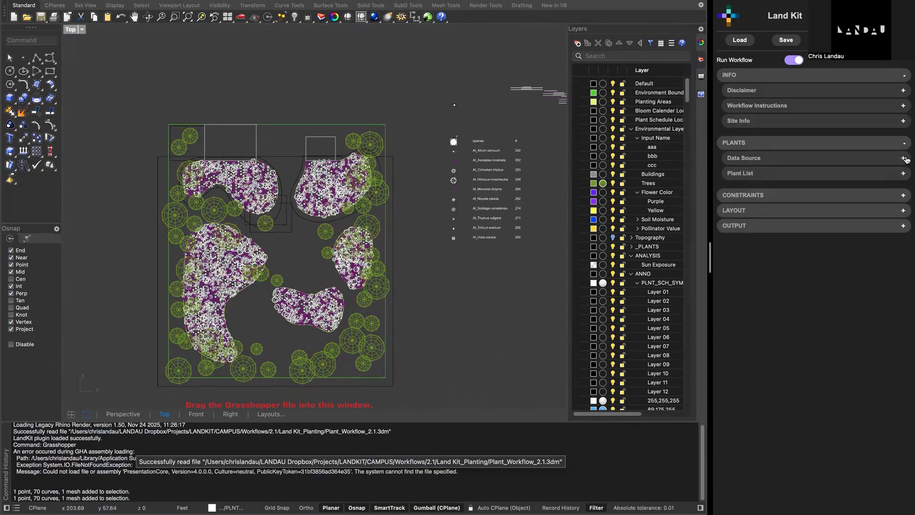
click(812, 175)
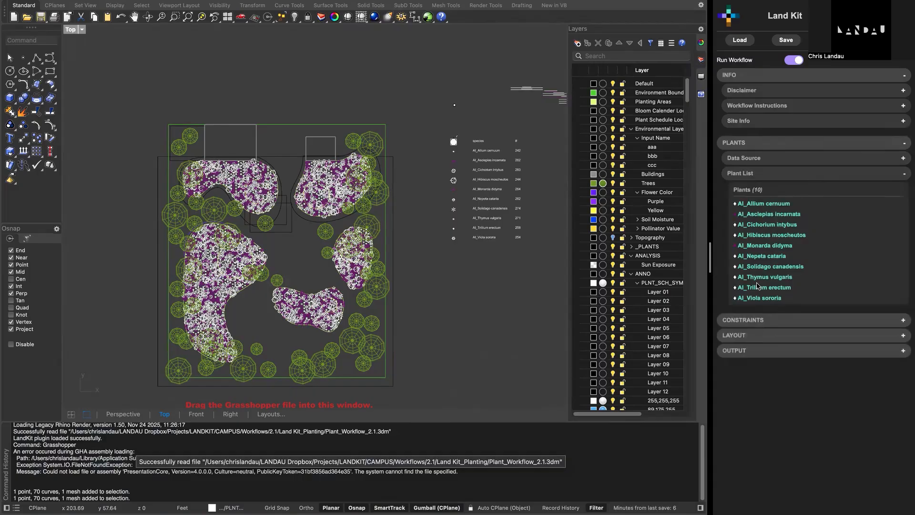
scroll(498, 163, up, 3)
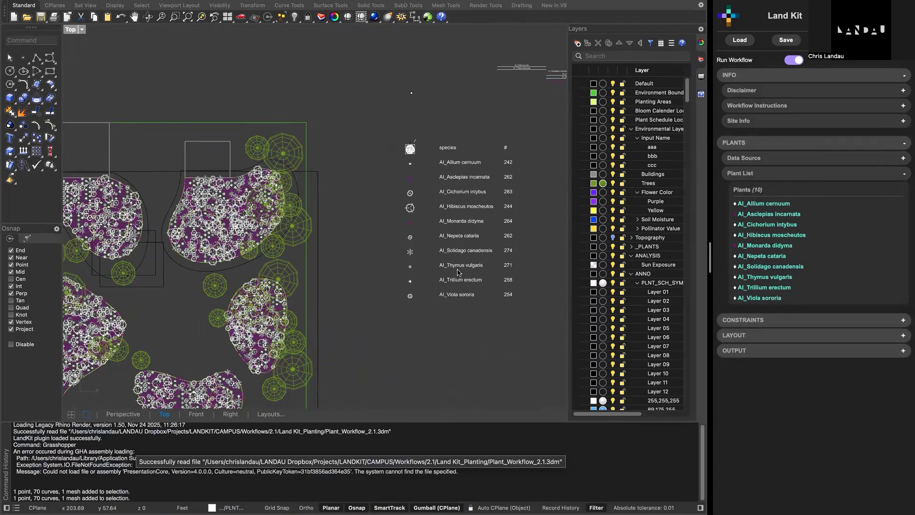
click(761, 179)
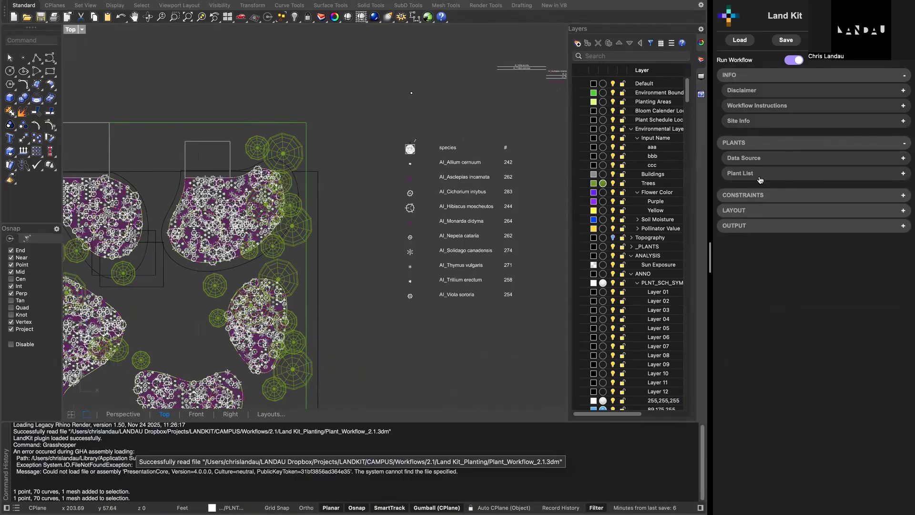
- Expand the Constraints section and show its Environmental Constraints options
right_drag(226, 291, 382, 167)
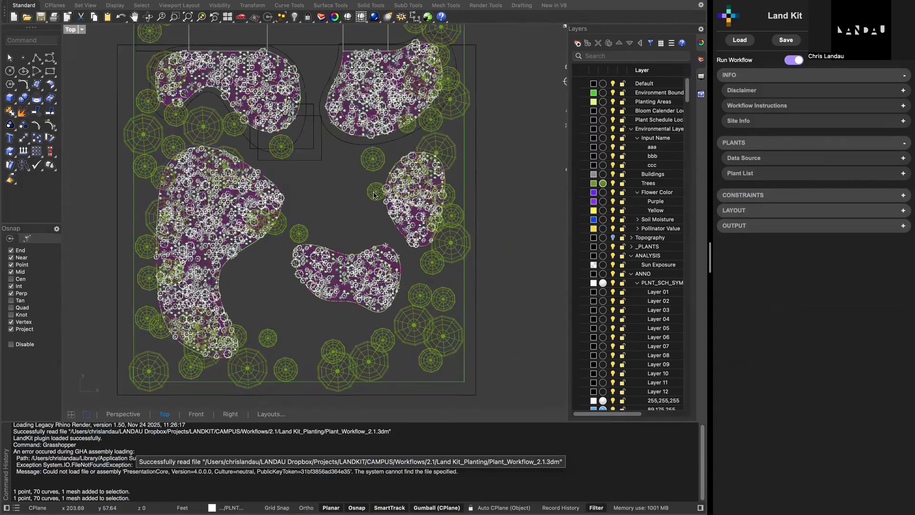
click(842, 196)
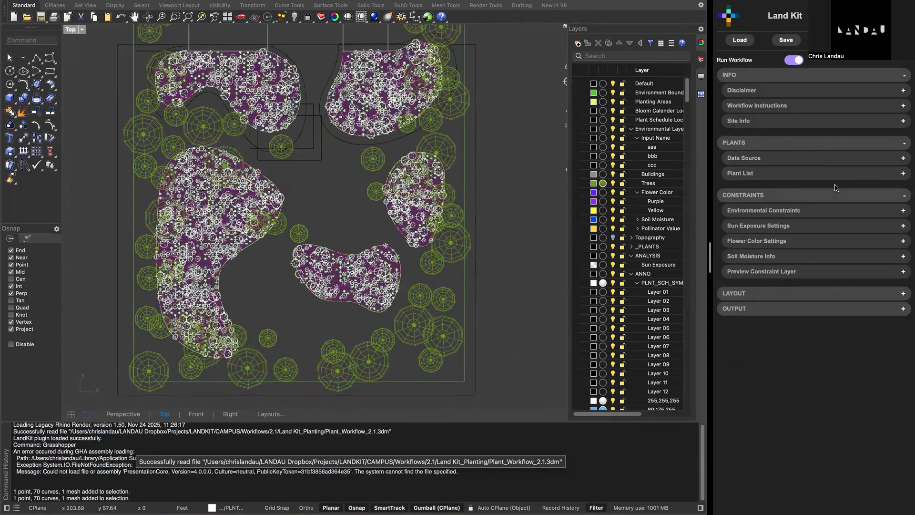
click(806, 214)
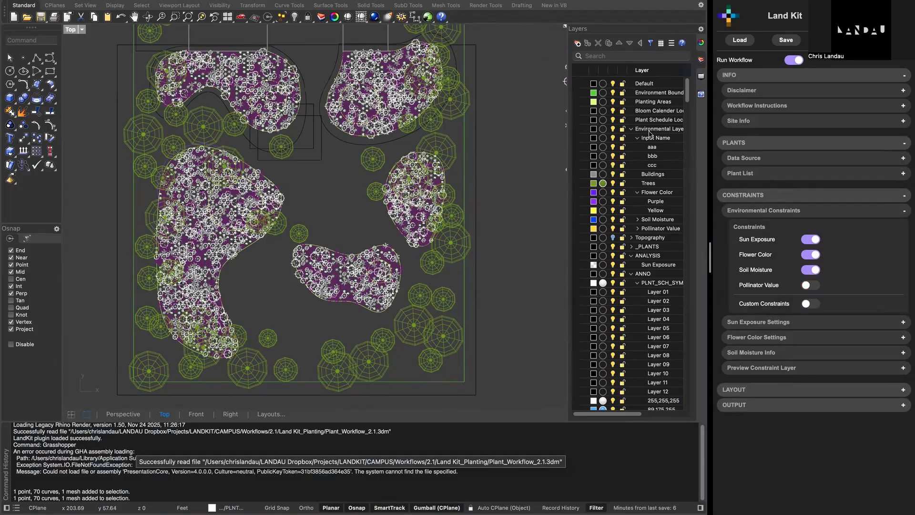
- Inspect the Soil Moisture sublayers, the dry-soil boundary curve around the upper-right planting bed, and a tree on the Trees layer
click(639, 220)
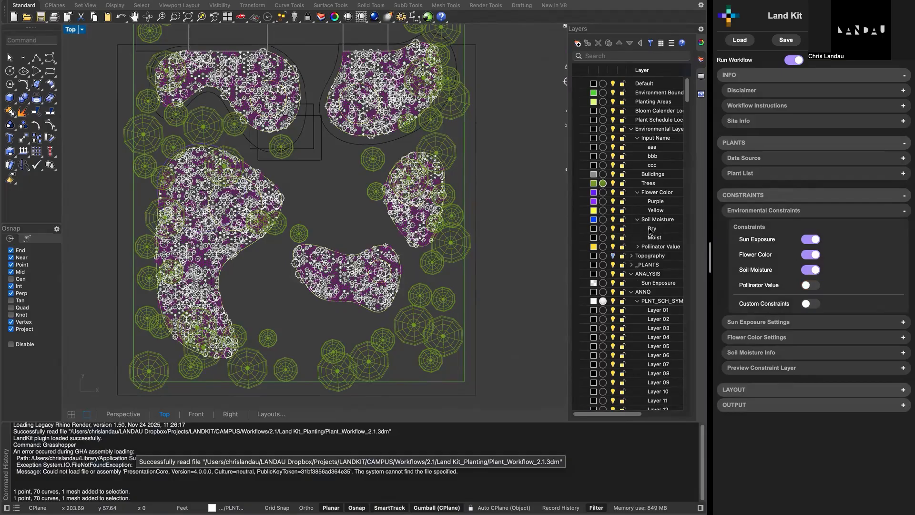
click(352, 139)
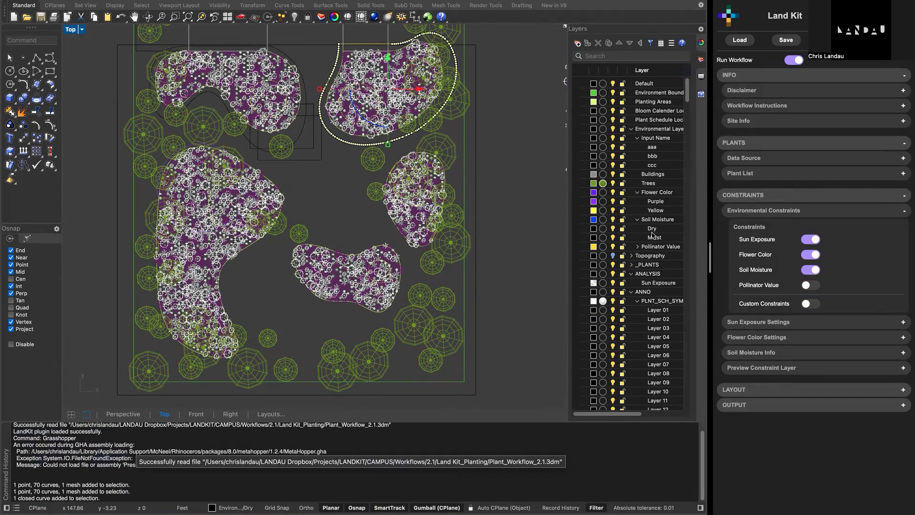
click(518, 191)
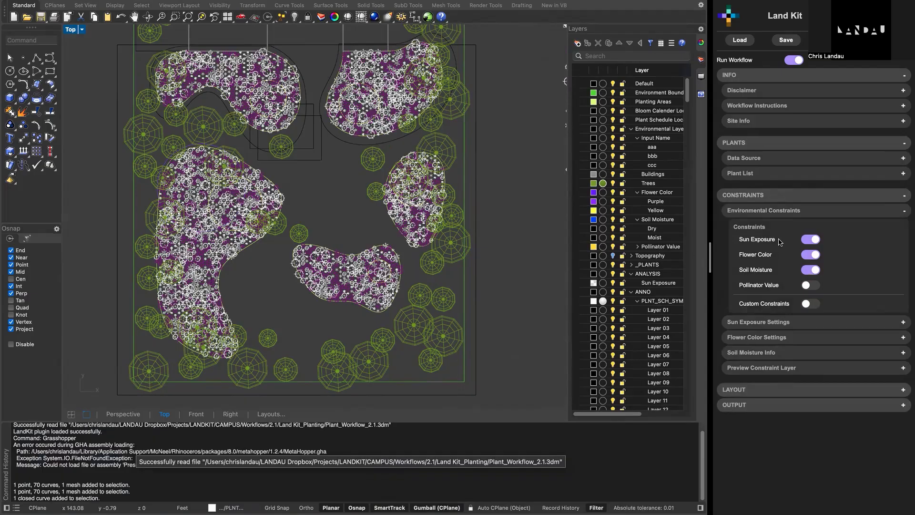
click(413, 311)
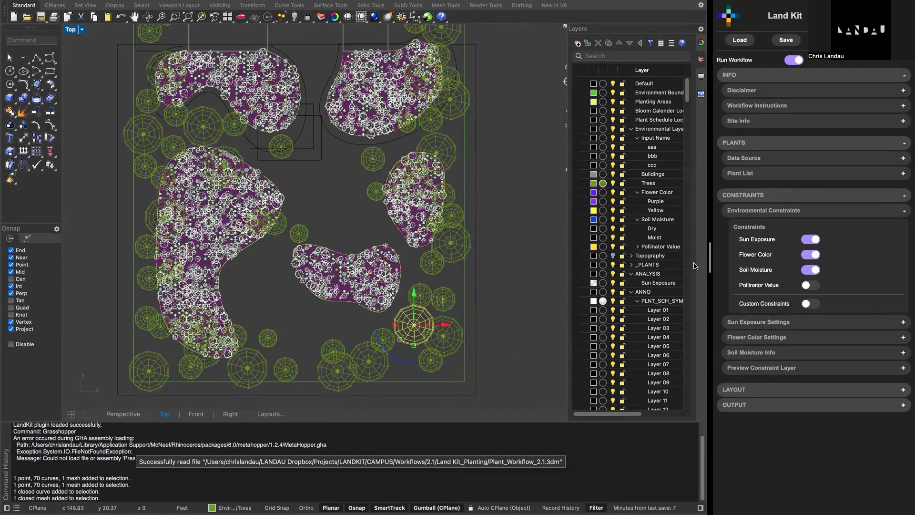
- Turn on Custom Constraints to review its four custom name inputs, and turn it back off
click(809, 305)
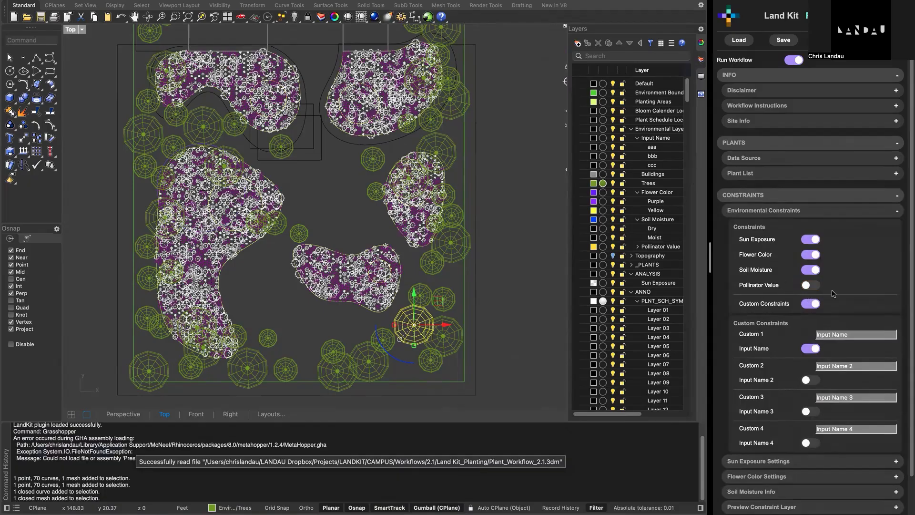
scroll(851, 286, down, 2)
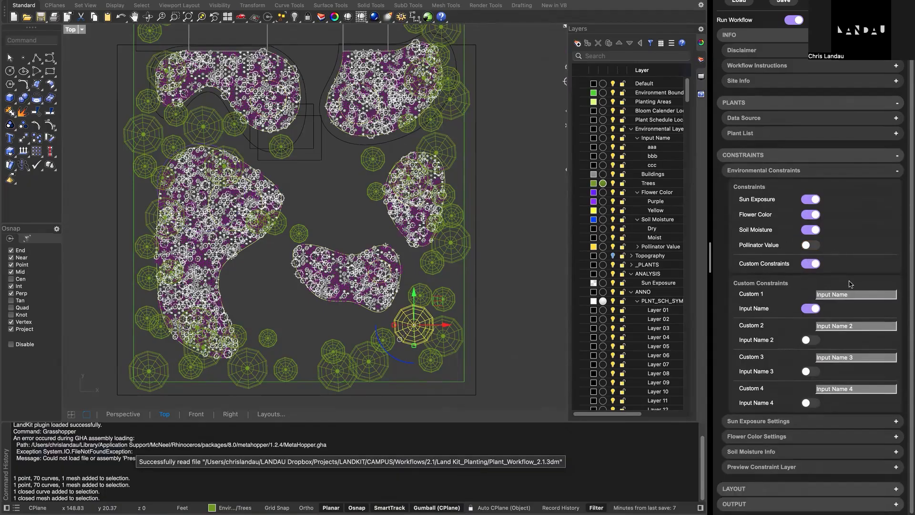
click(820, 265)
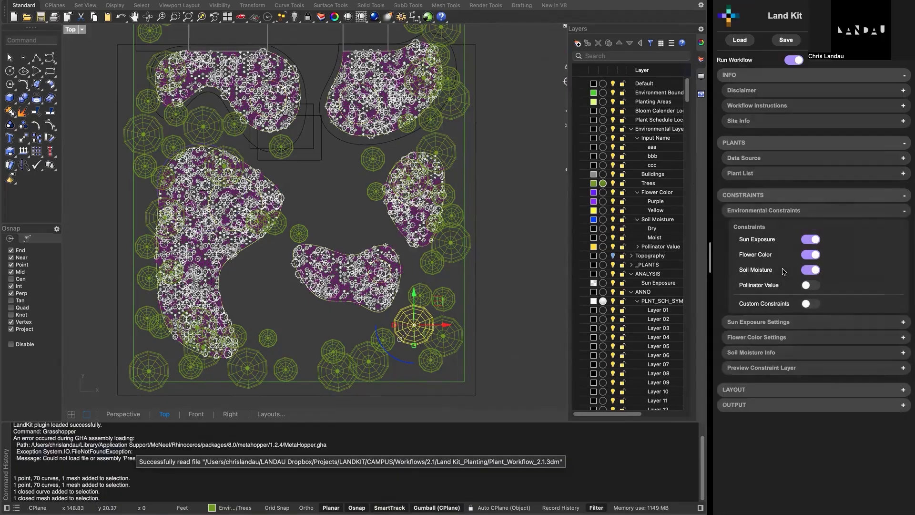
- Review the Sun Exposure Settings, Flower Color Settings and Soil Moisture Info one after another, collapsing each one
click(785, 324)
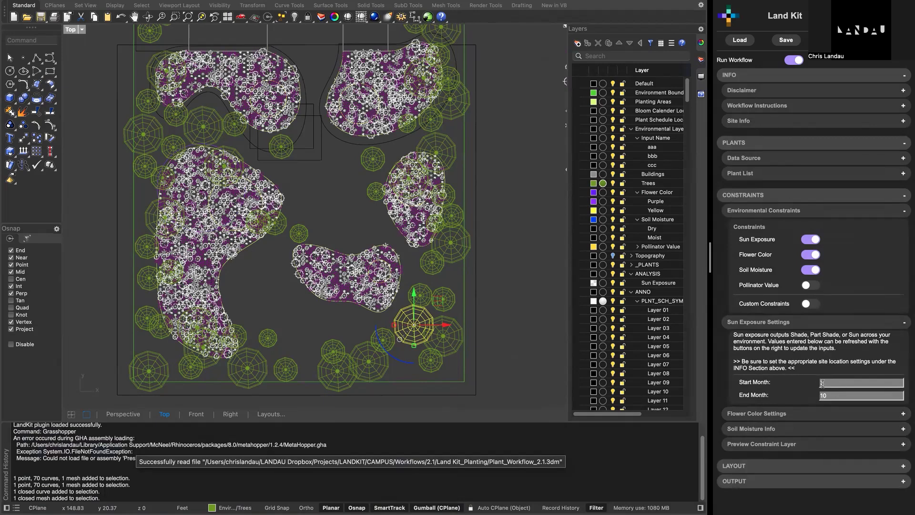
click(795, 328)
click(781, 340)
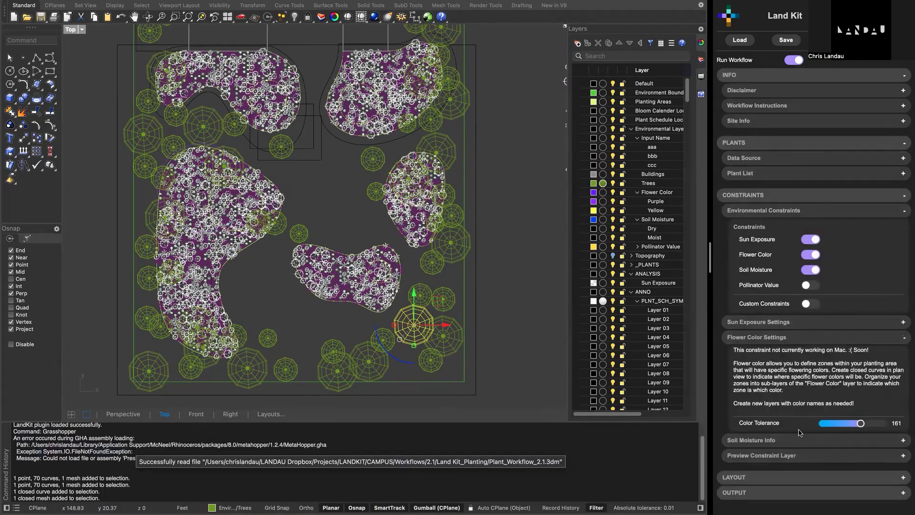
click(806, 338)
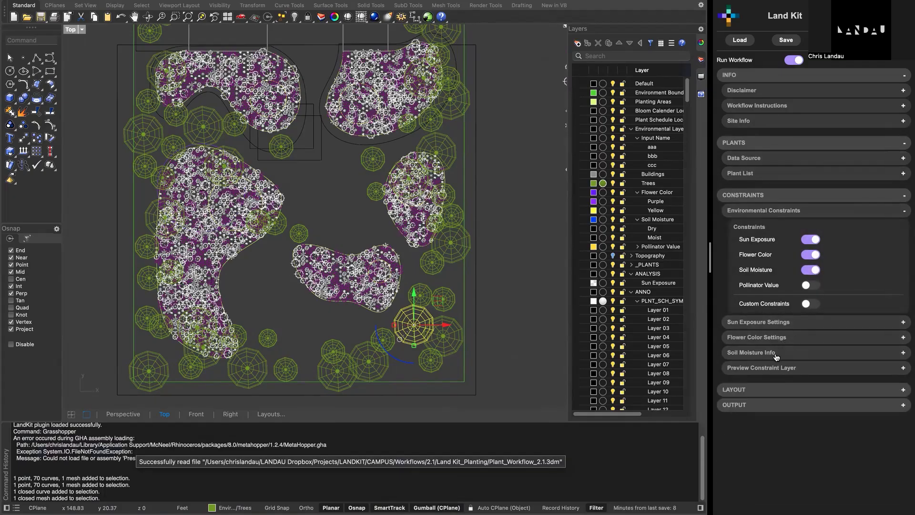
click(776, 356)
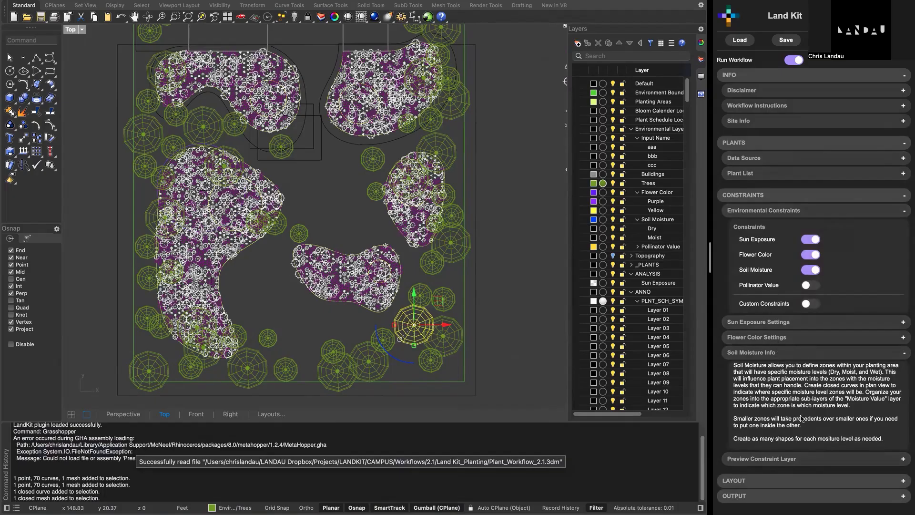
click(805, 356)
- Expand the Preview Constraint Layer options and preview the Sun Exposure constraint across the site
click(803, 371)
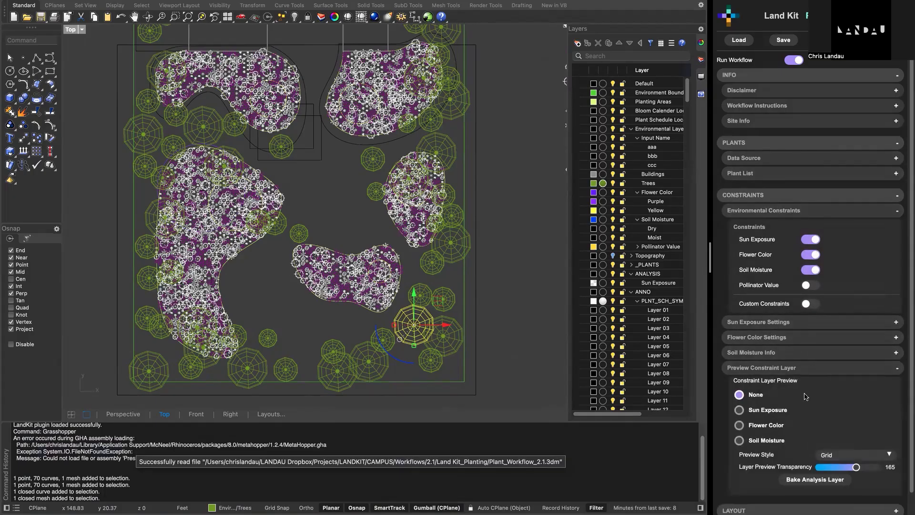
click(739, 411)
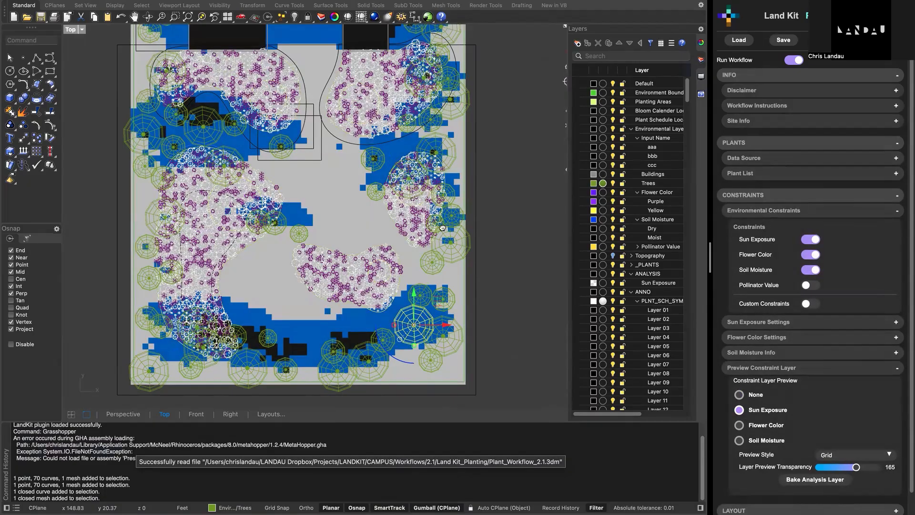
right_drag(472, 231, 507, 257)
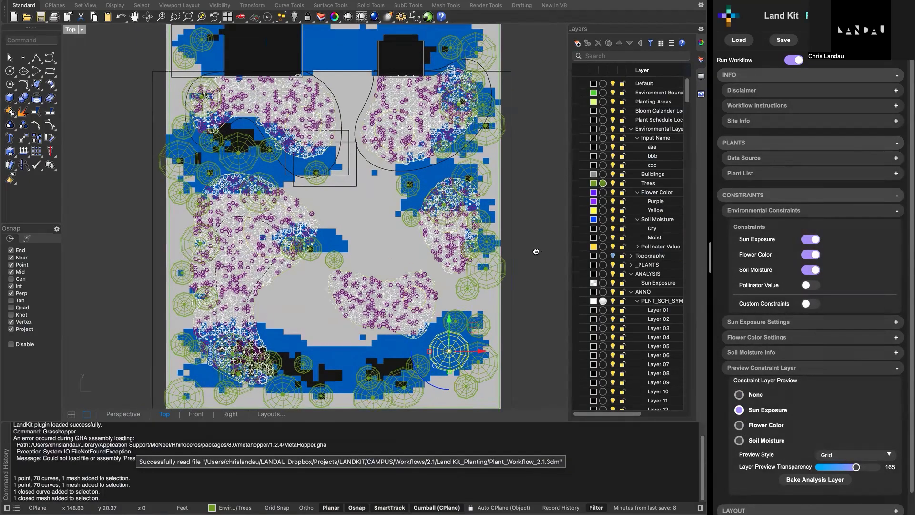
- Preview the Flower Color constraint and examine the purple and yellow zones in the large planting bed up close
click(740, 425)
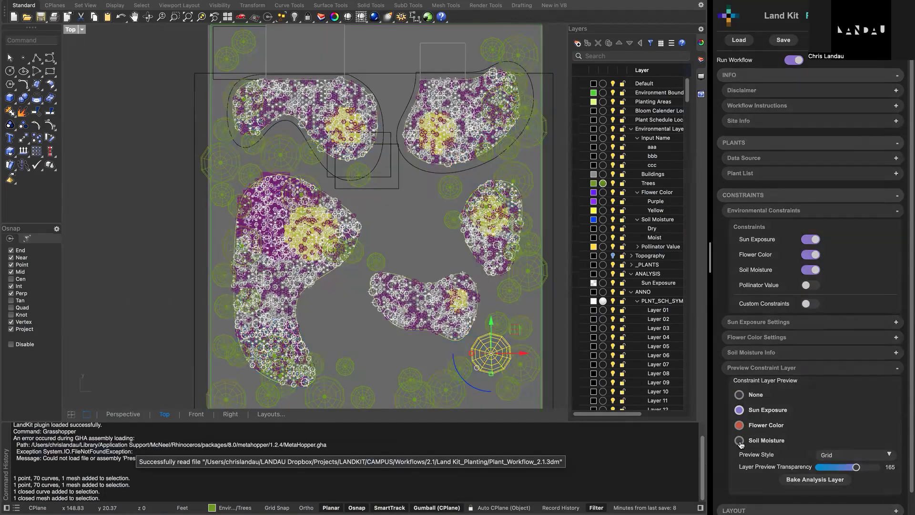
scroll(338, 218, down, 5)
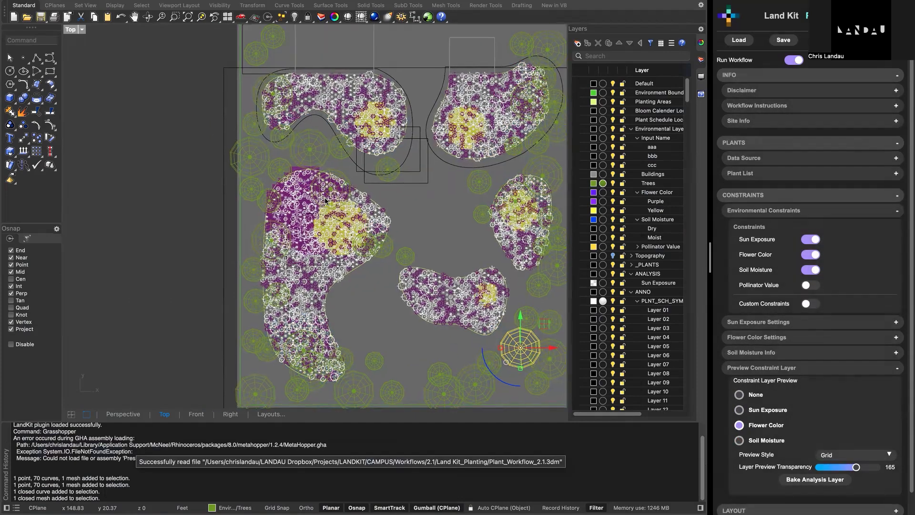
scroll(337, 218, up, 6)
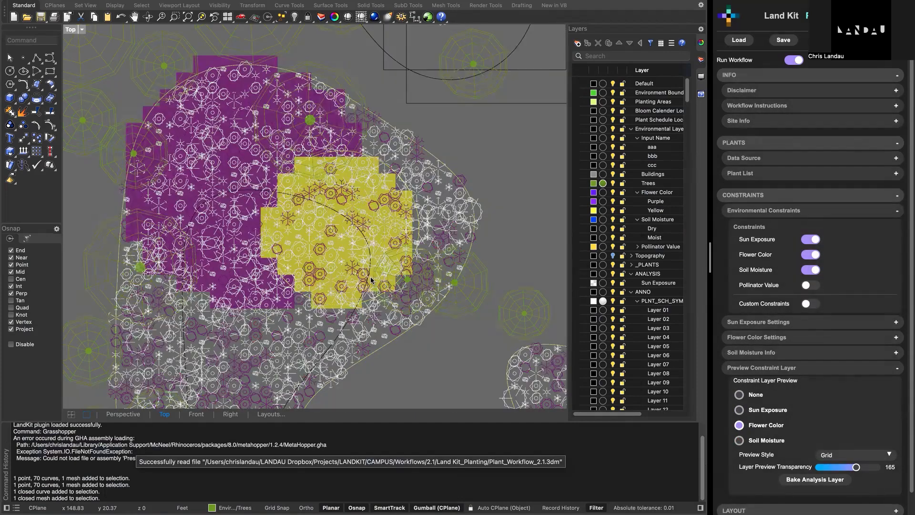
scroll(371, 281, up, 2)
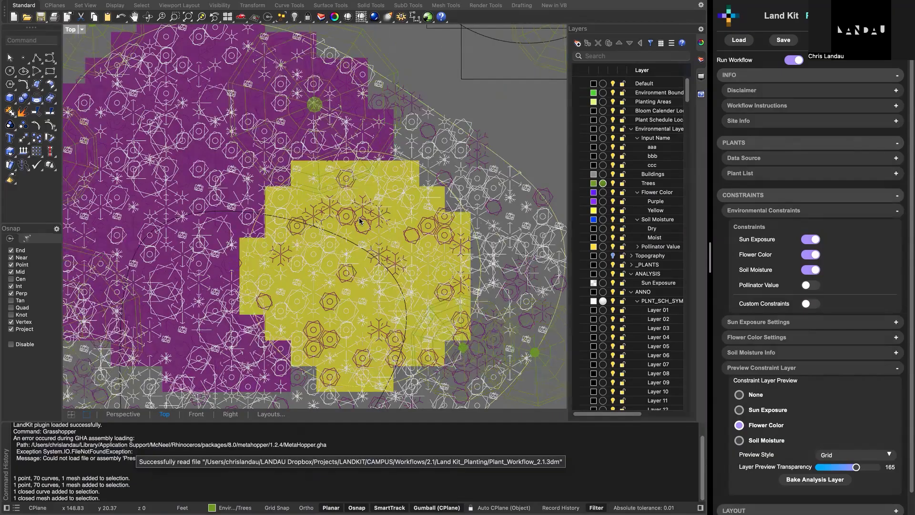
scroll(361, 222, down, 6)
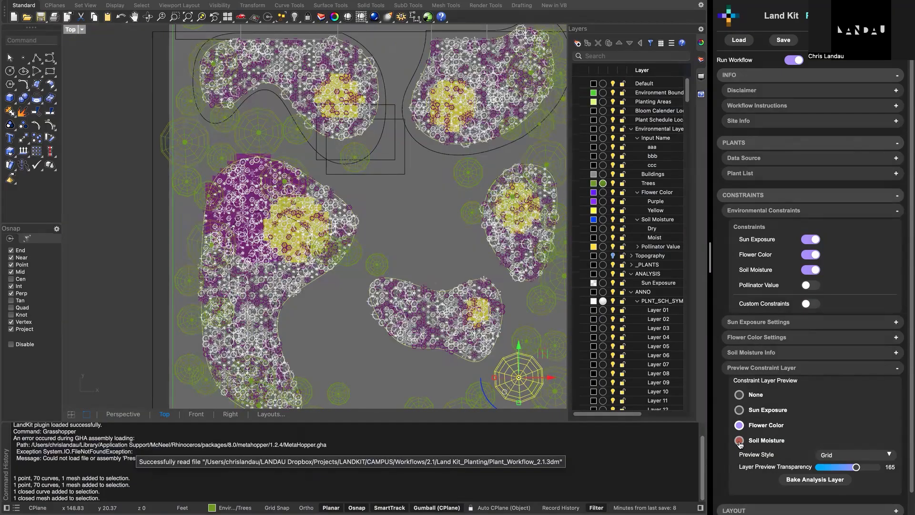
- Preview the Soil Moisture constraint and inspect its zones across the planting beds
click(740, 441)
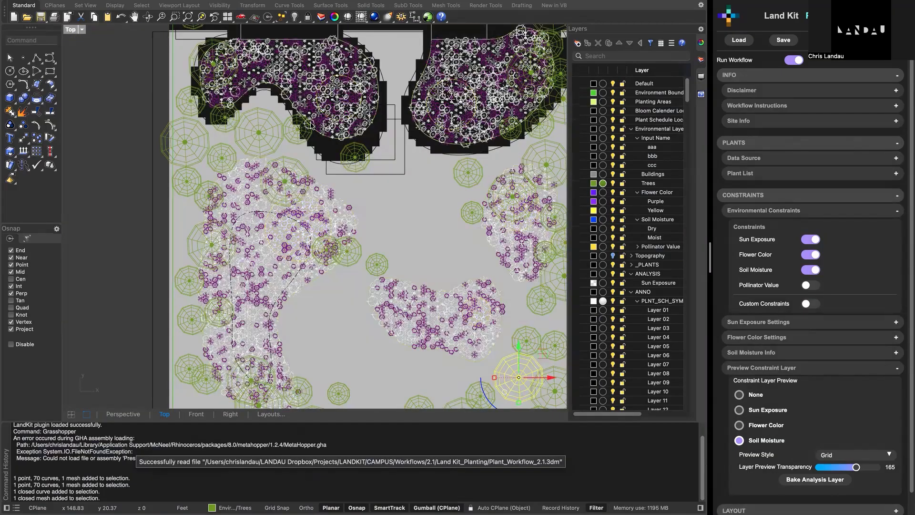
right_drag(443, 335, 387, 340)
click(556, 286)
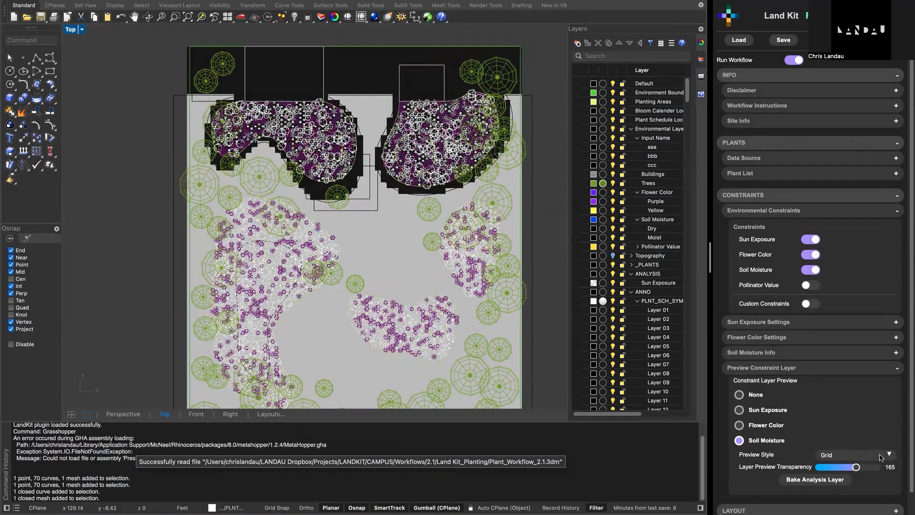
- Set the constraint preview style to Mesh and preview the Sun Exposure layer
click(849, 457)
click(842, 446)
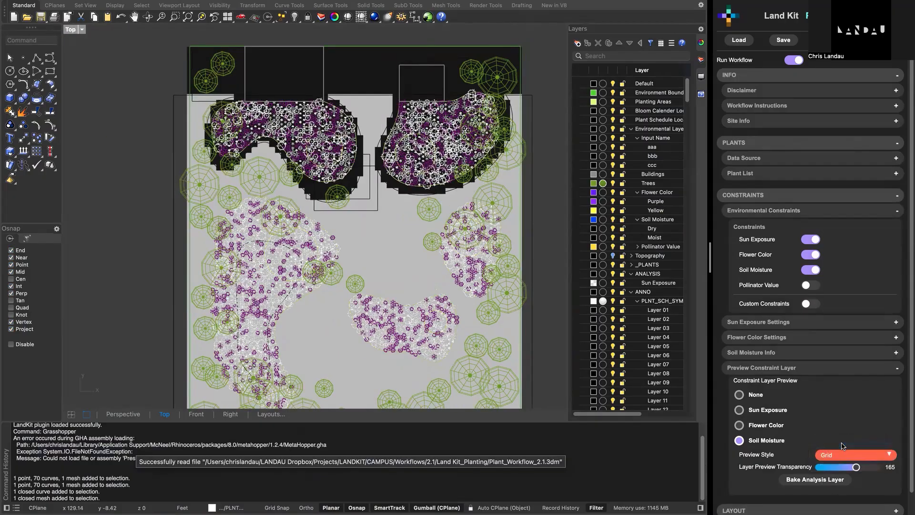
click(744, 411)
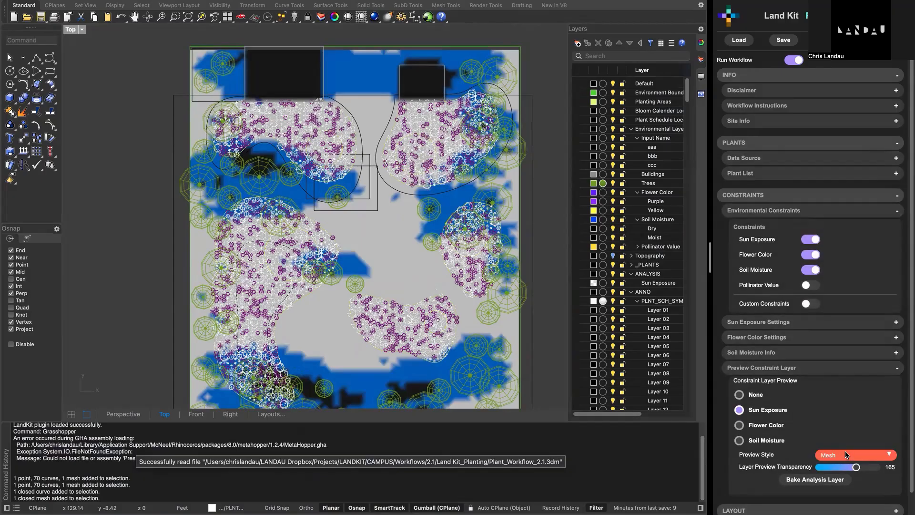
- Change the Sun Exposure preview style to Point Cloud, set its layer preview transparency to 255, and collapse the preview options
scroll(805, 405, down, 1)
scroll(805, 406, down, 1)
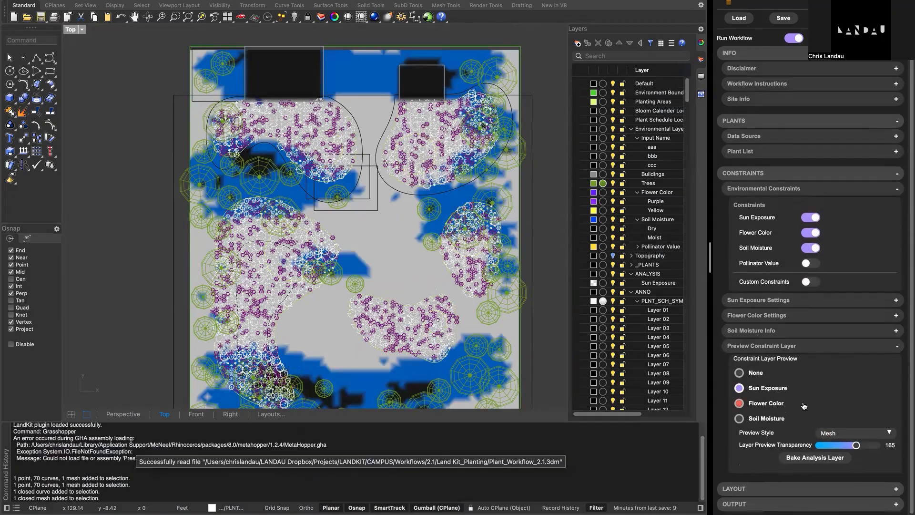
click(838, 432)
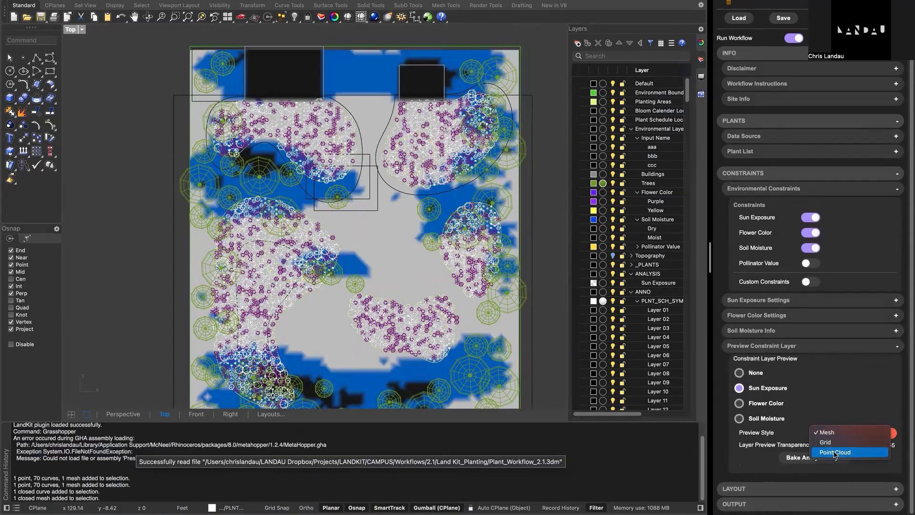
click(835, 452)
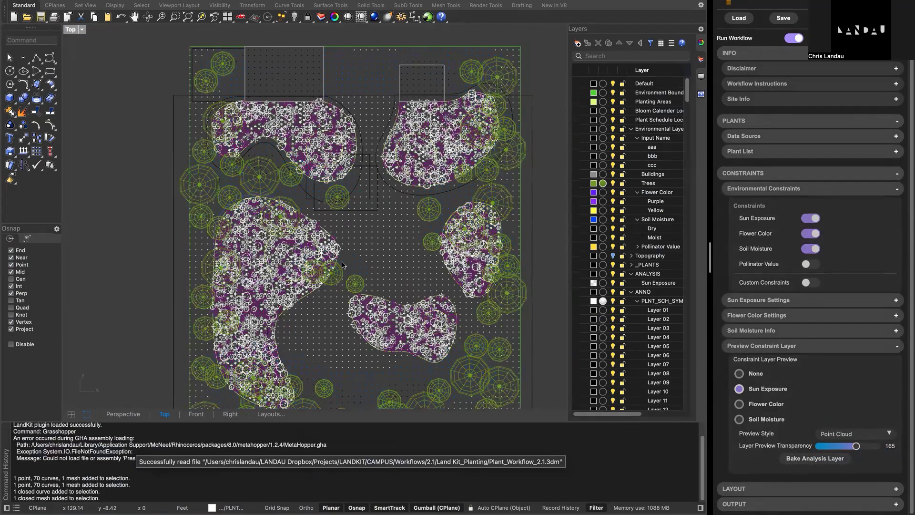
scroll(342, 265, down, 5)
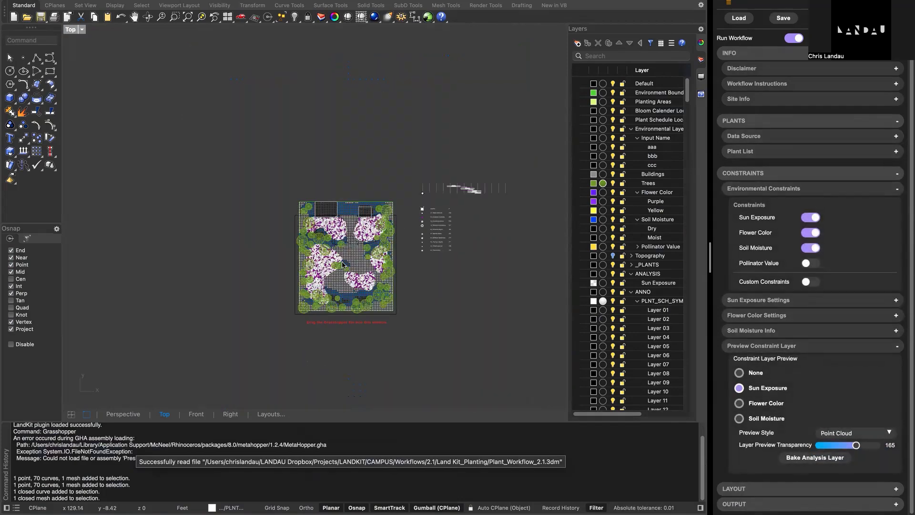
scroll(344, 265, up, 5)
scroll(372, 239, up, 2)
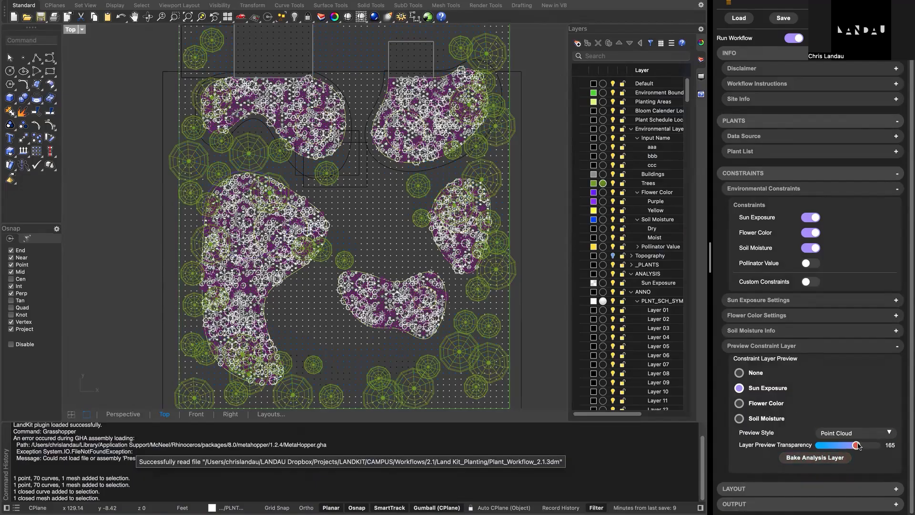
drag(856, 445, 877, 445)
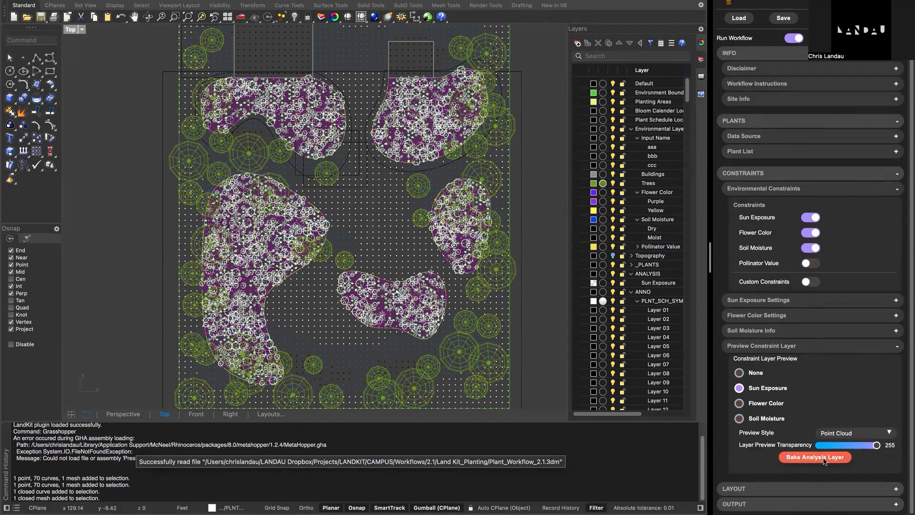
click(804, 350)
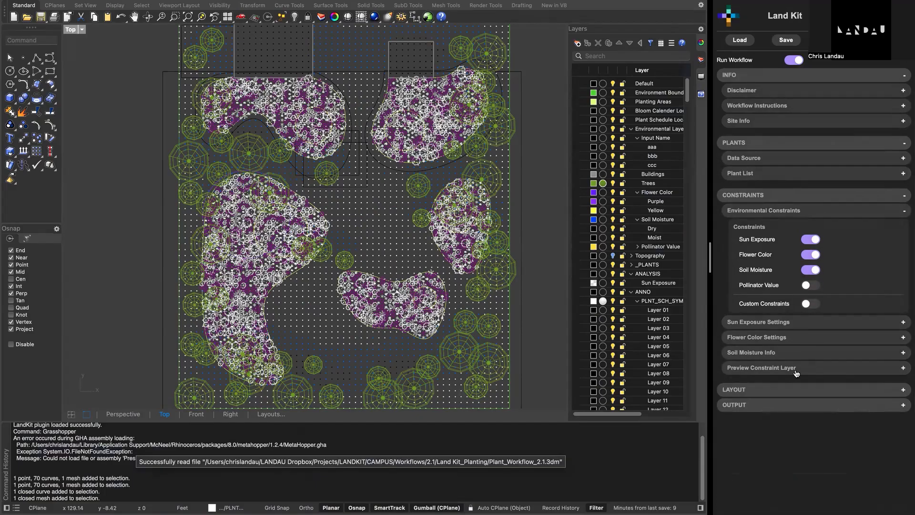
- Expand the Layout Options and change the planting pattern type to Shifted Rows
click(813, 393)
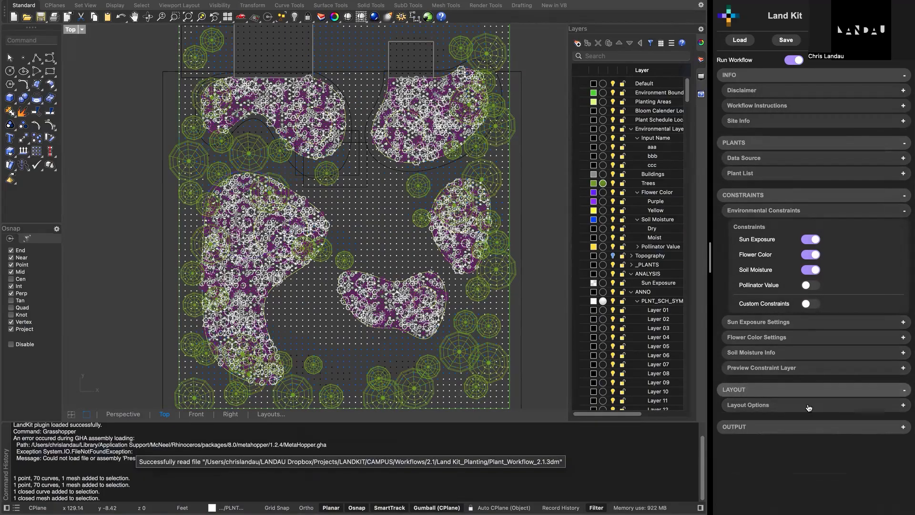
click(810, 406)
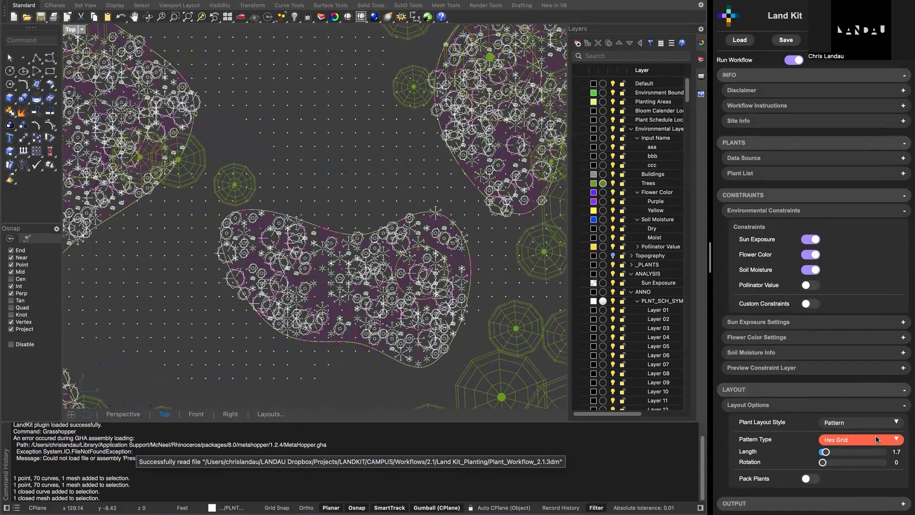
click(876, 447)
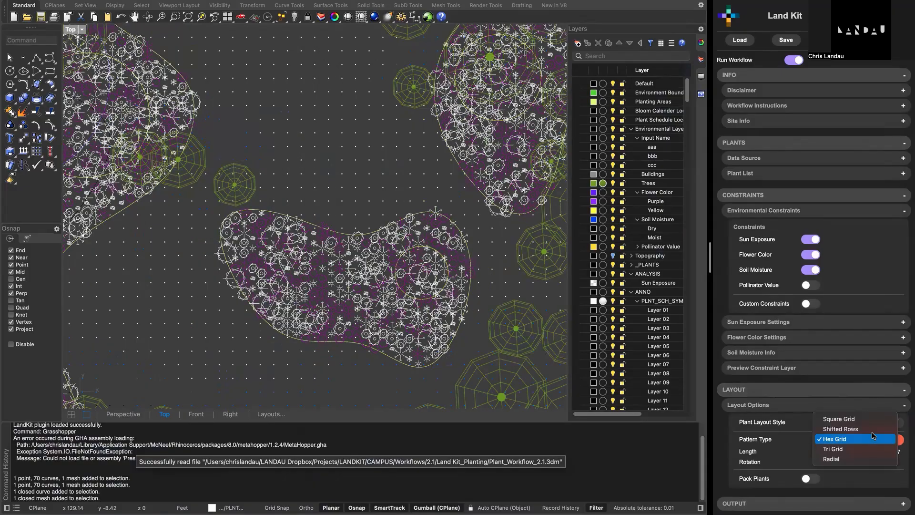
click(873, 430)
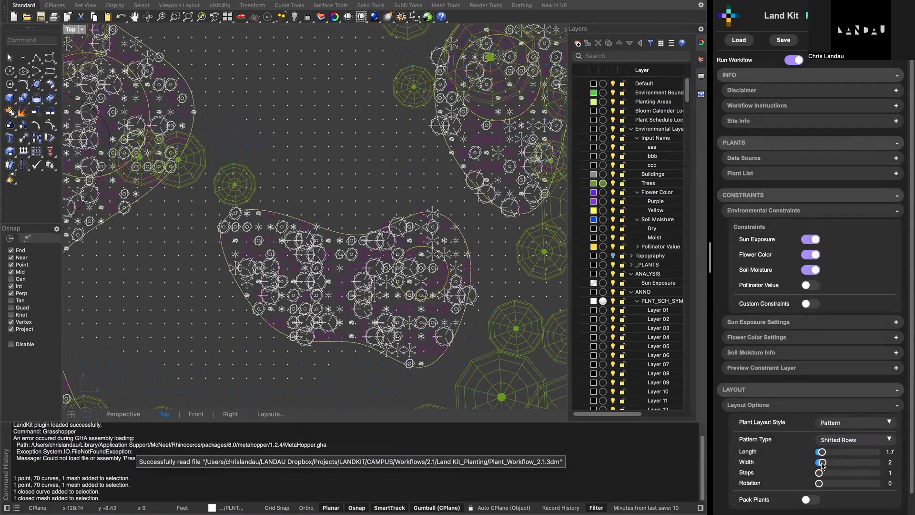
- Test a pattern width of 5.2 across the planting beds, and settle on a width of 1.7
drag(825, 465, 830, 467)
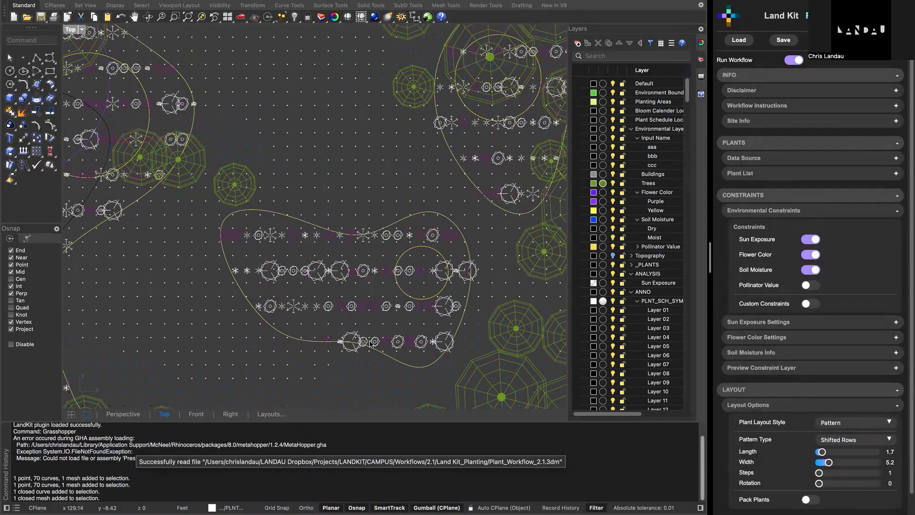
scroll(372, 343, down, 3)
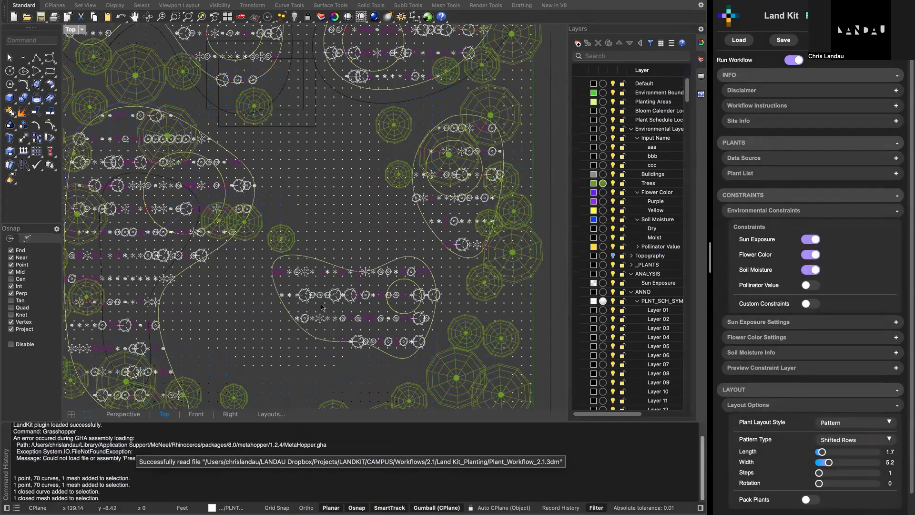
scroll(338, 317, down, 2)
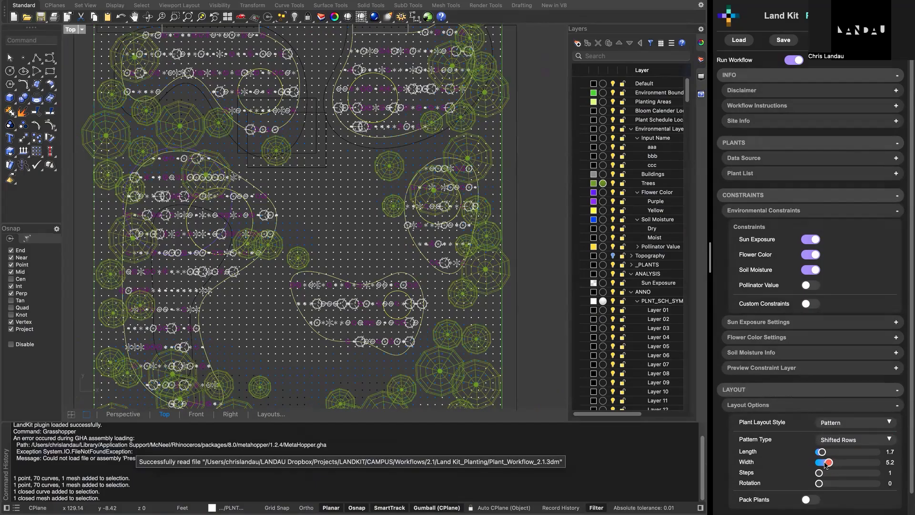
drag(825, 465, 823, 466)
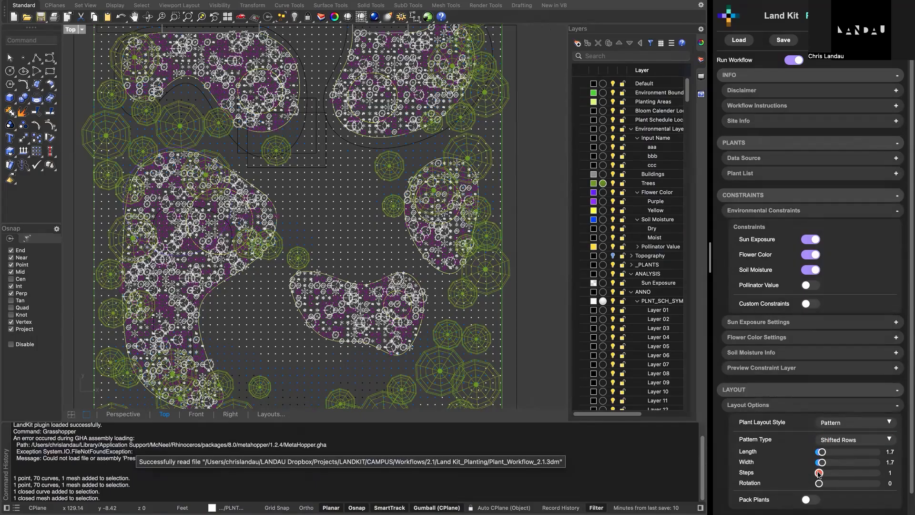
- Compare 2 and 3 steps for the shifted rows, keep the steps at 2, and set the pattern rotation to 46
drag(821, 474, 825, 476)
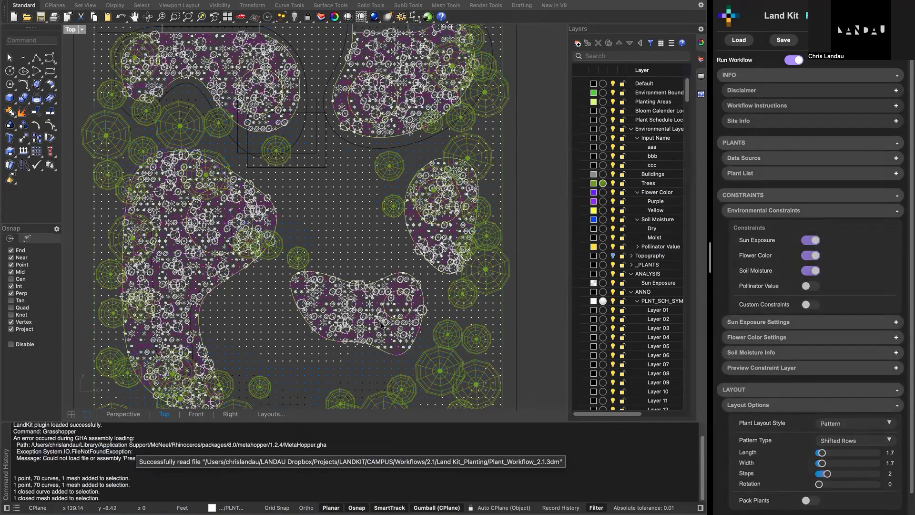
scroll(382, 326, up, 5)
scroll(396, 333, up, 5)
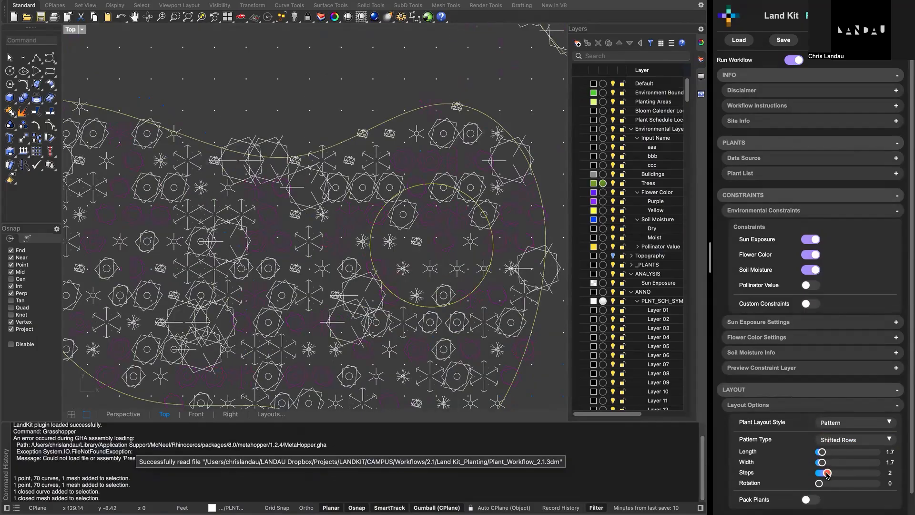
drag(828, 474, 835, 473)
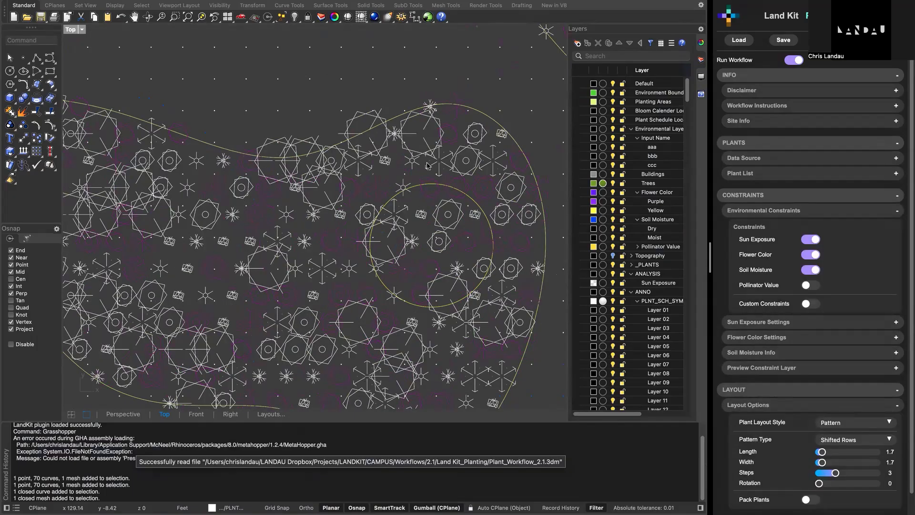
drag(835, 474, 830, 476)
drag(819, 484, 827, 486)
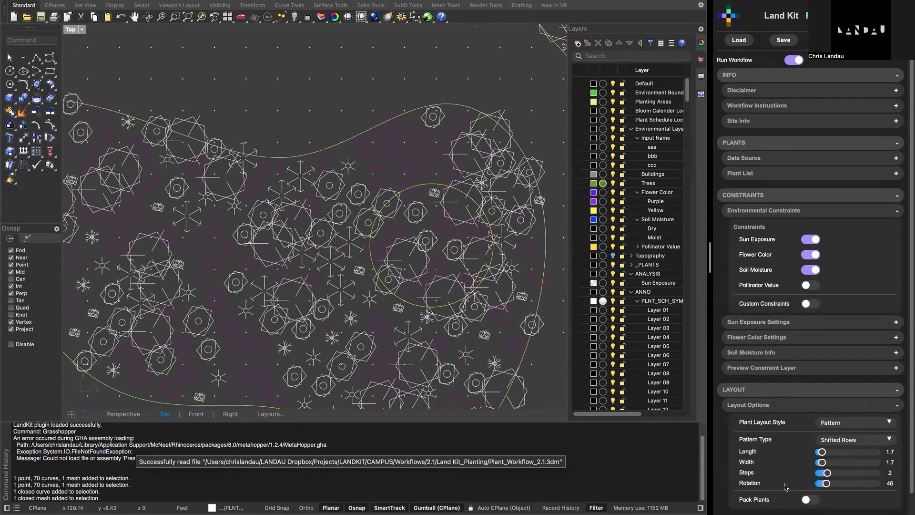
- Set the pattern rotation to 45 and change the planting pattern type to Hex Grid
double_click(785, 484)
drag(793, 232, 784, 311)
key(Return)
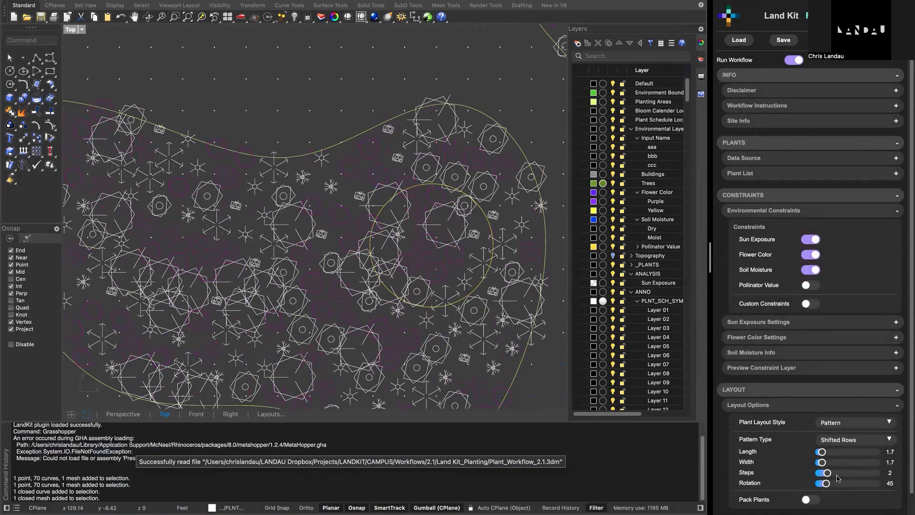
click(846, 443)
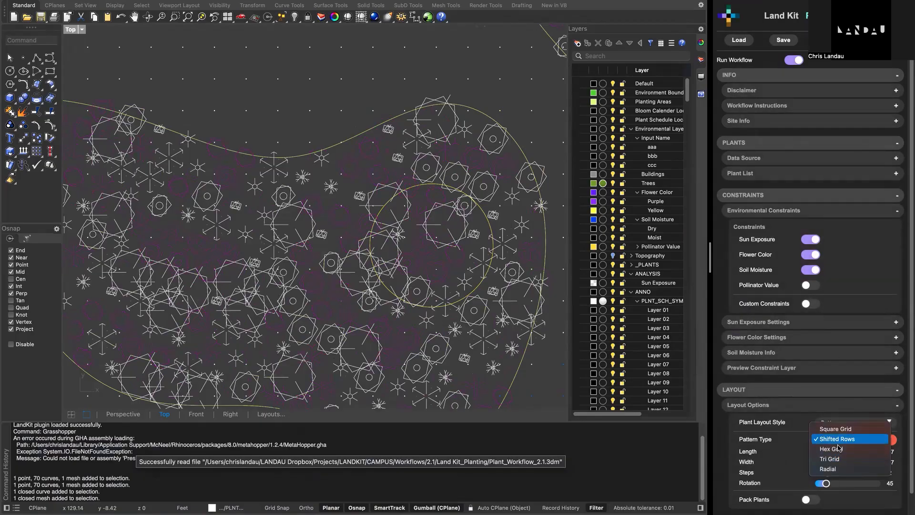
click(827, 411)
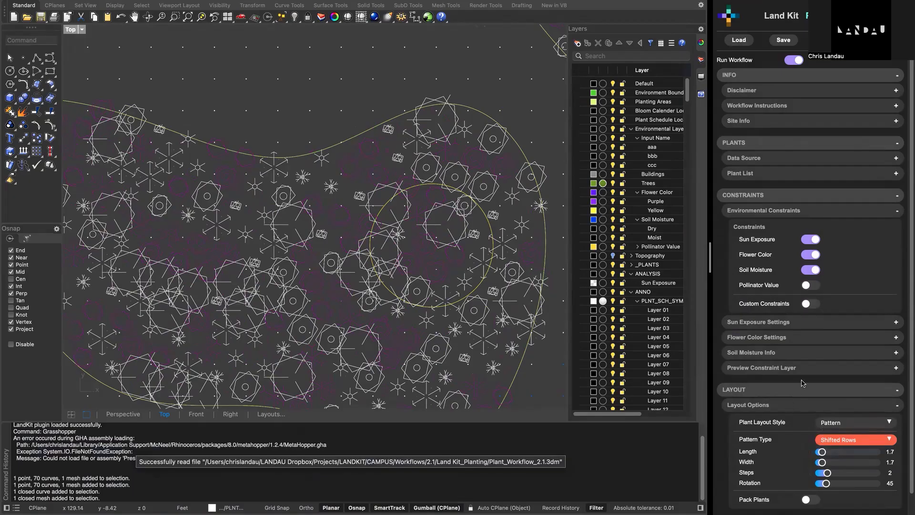
- Expand the plant Data Source settings, switch the plant data source to CSV, and review the planting across the beds
click(765, 160)
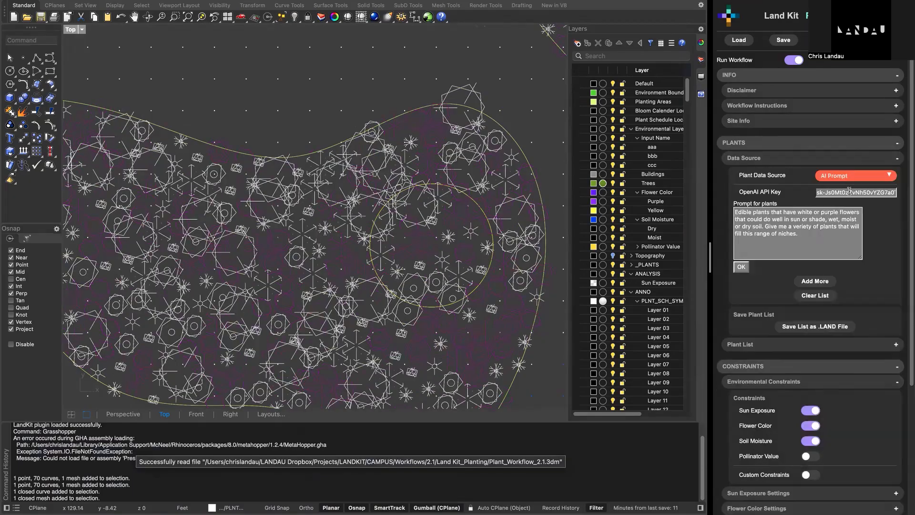
click(842, 180)
click(842, 176)
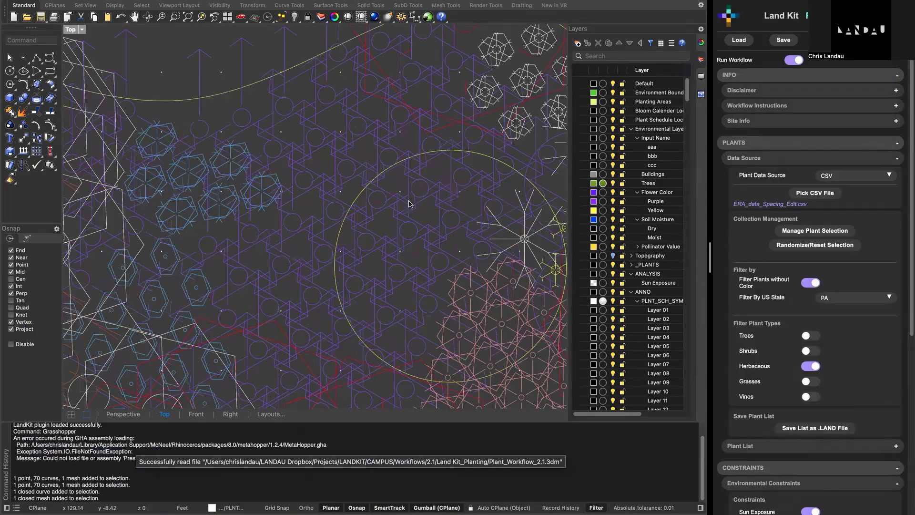
scroll(409, 204, down, 15)
right_drag(410, 205, 453, 304)
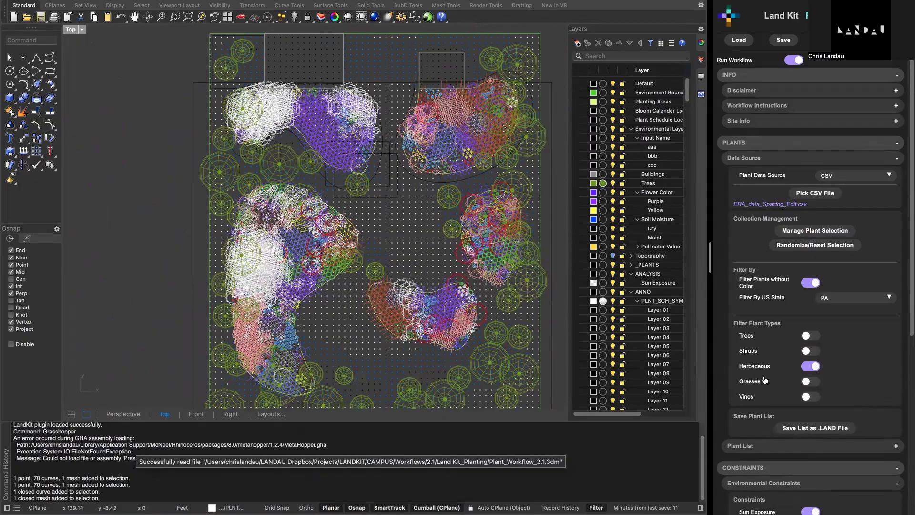
- Inspect the hex grid planting, and change the plant layout style from Pattern to Organic
scroll(763, 381, down, 6)
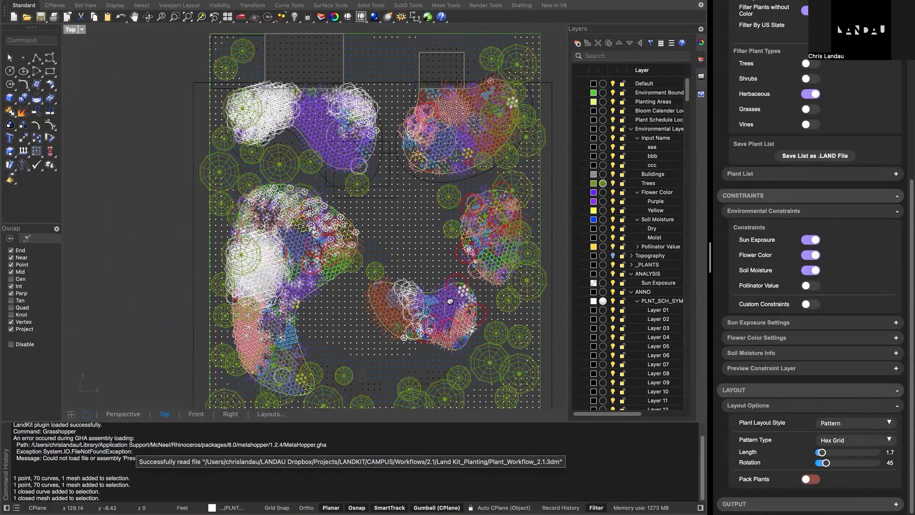
scroll(462, 270, down, 3)
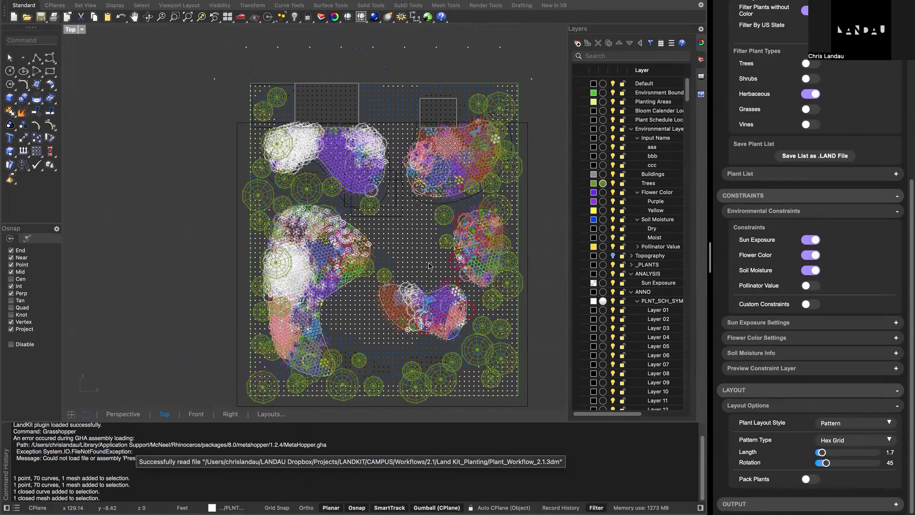
scroll(429, 265, up, 5)
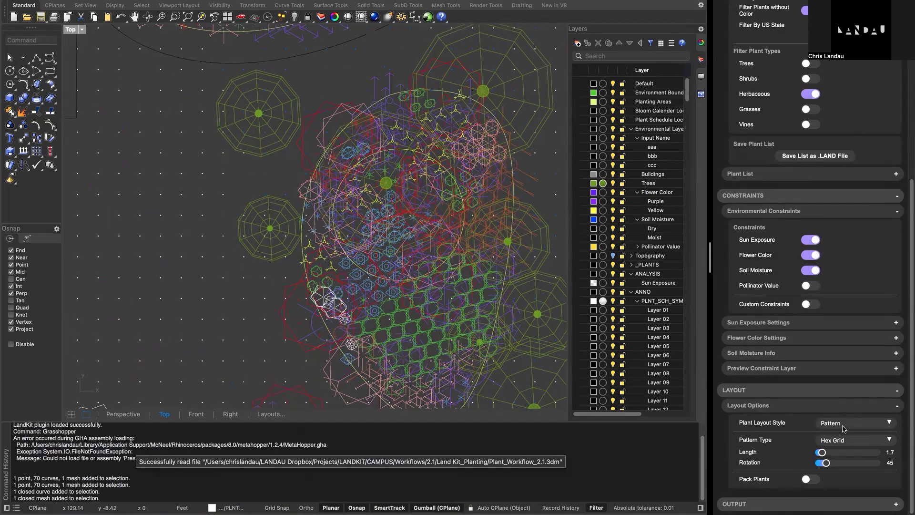
click(842, 419)
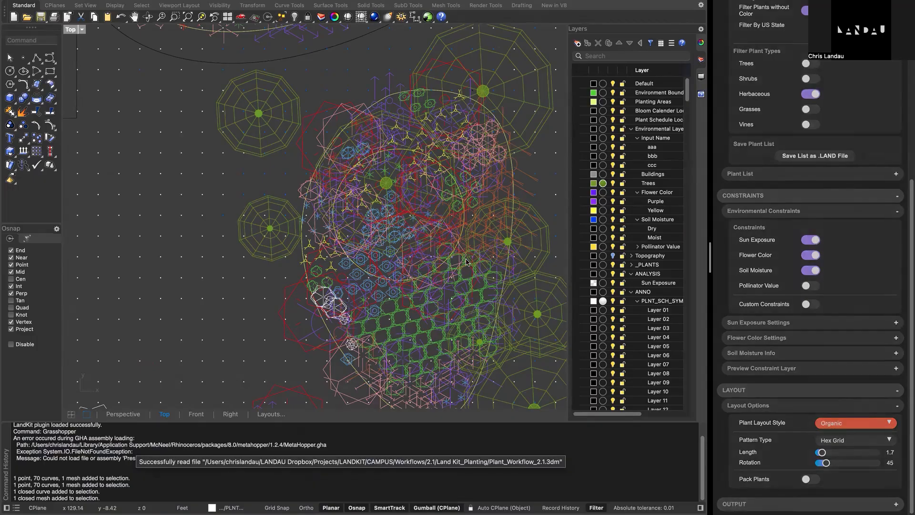
scroll(456, 265, down, 12)
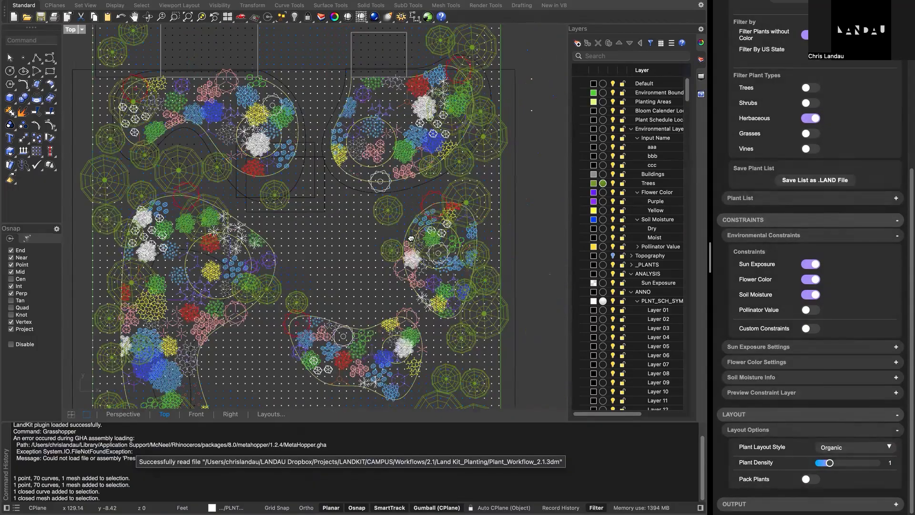
right_drag(442, 311, 478, 279)
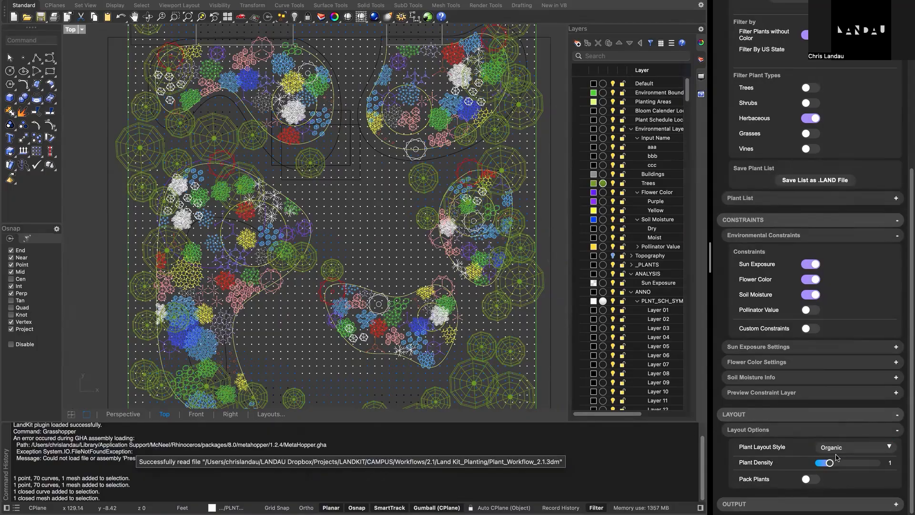
- Raise the plant density to 1.4 and enable Pack Plants with 30 packing steps
drag(830, 463, 835, 465)
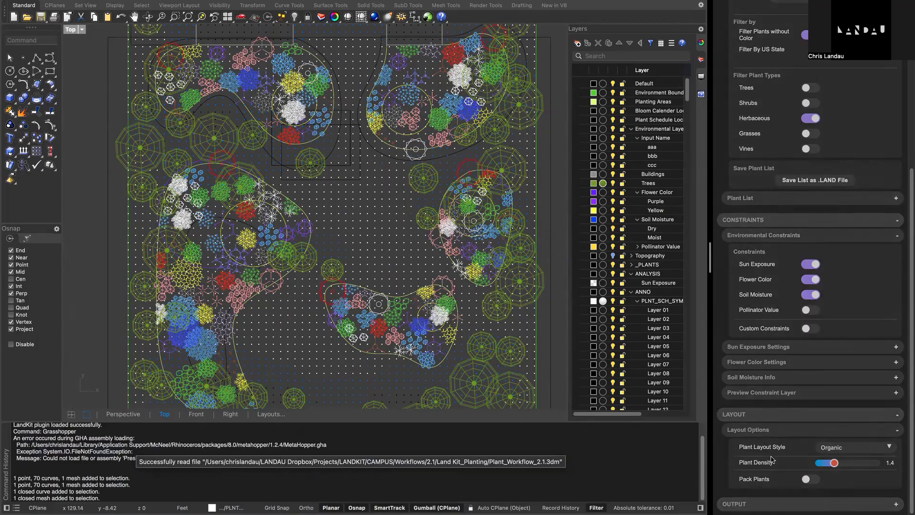
click(807, 479)
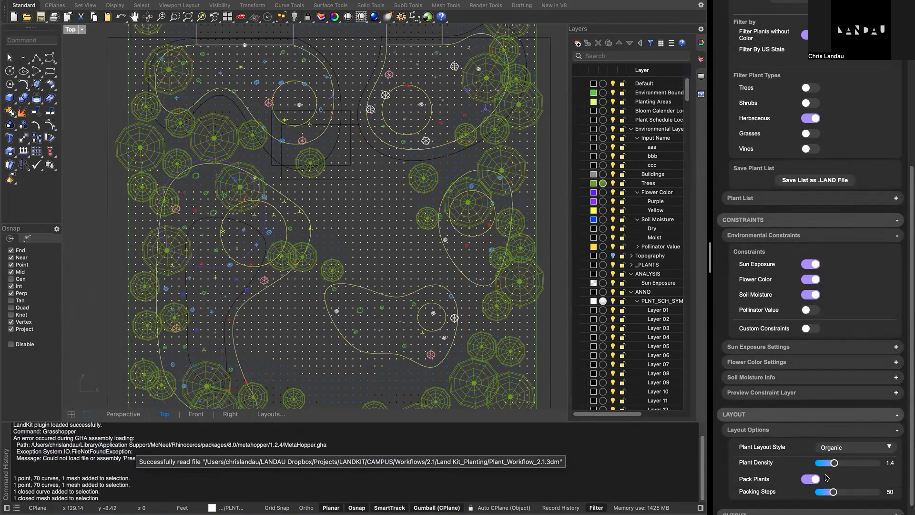
drag(833, 493, 825, 496)
drag(823, 492, 826, 493)
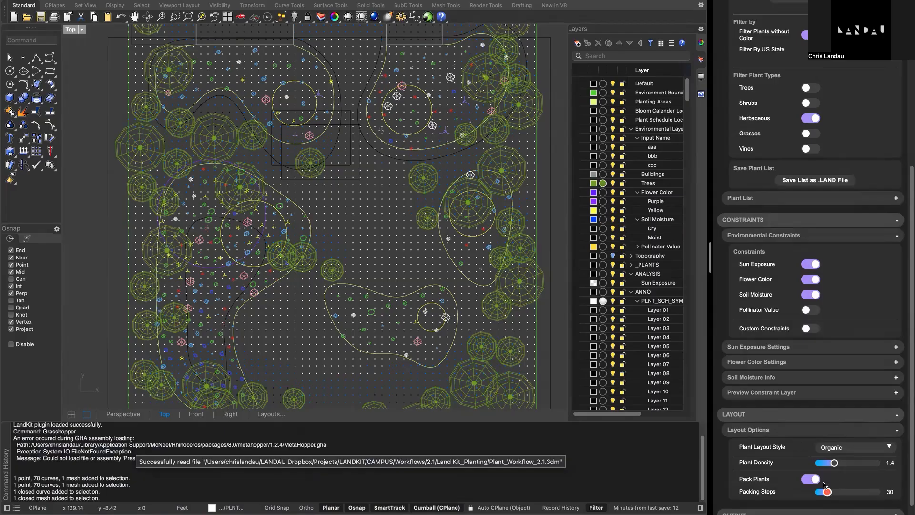
- Test a plant density of 2.7, turn off Pack Plants, and set the density to 1
click(836, 465)
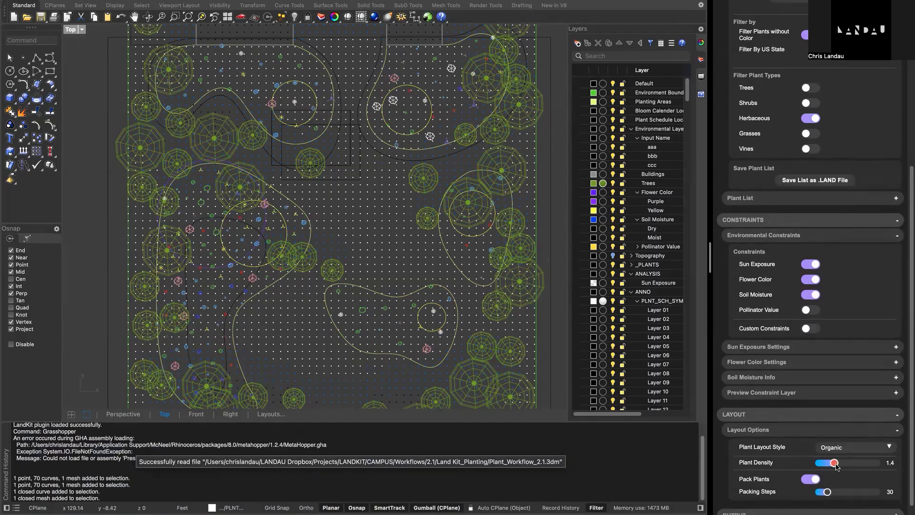
drag(836, 467, 853, 467)
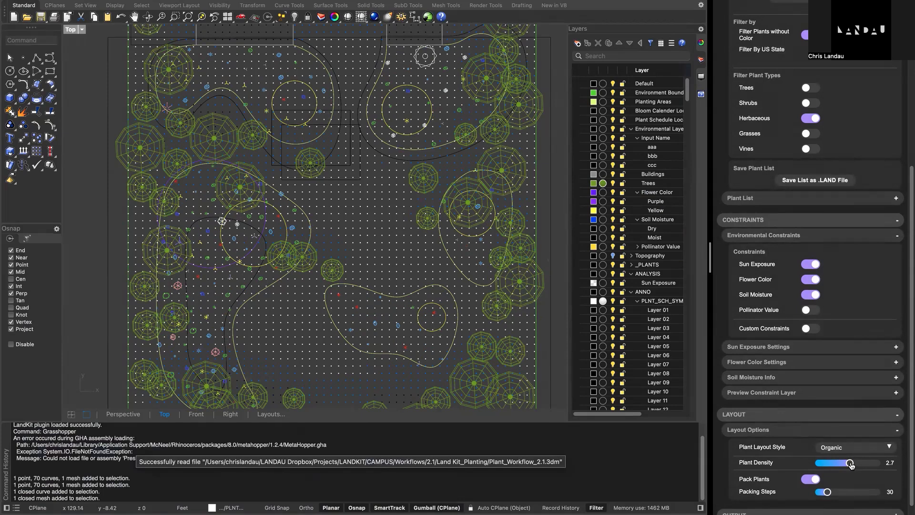
click(811, 479)
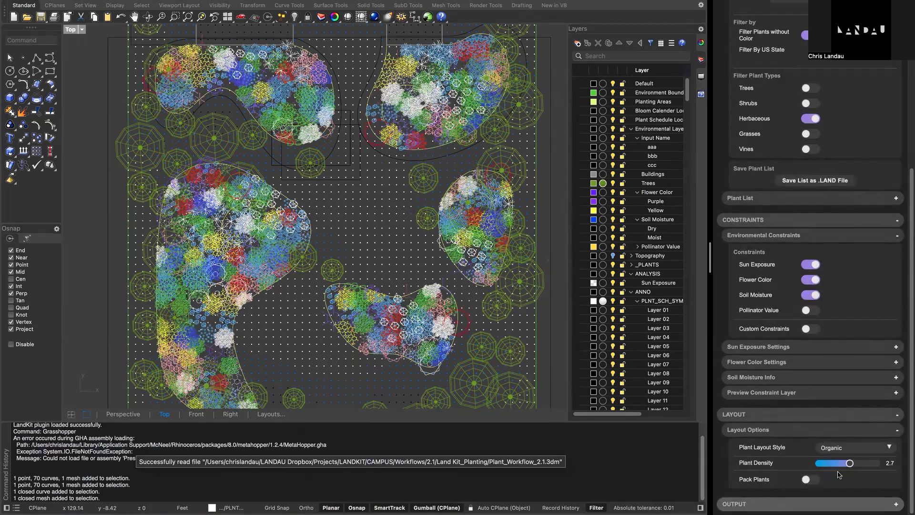
drag(850, 465, 831, 472)
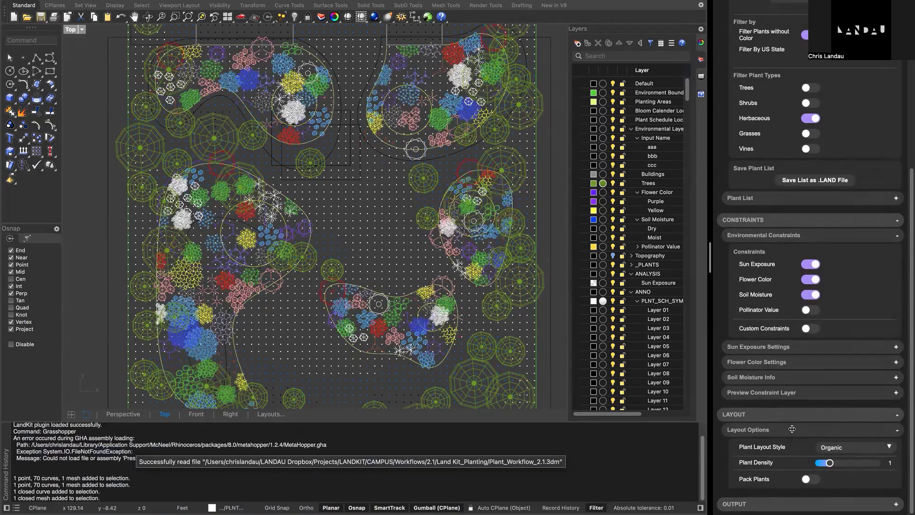
- Return the plant layout style to Pattern with the Hex Grid, and test Pack Plants with 30 packing steps
click(836, 448)
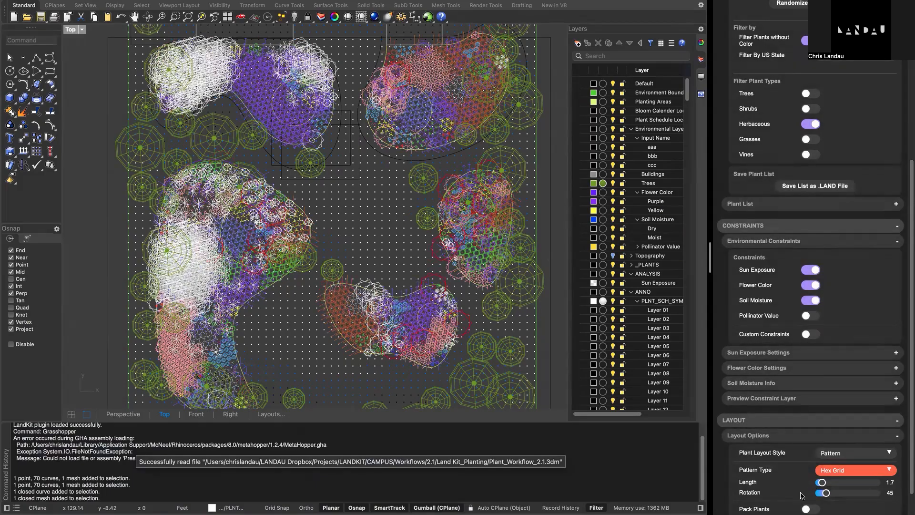
scroll(810, 483, down, 2)
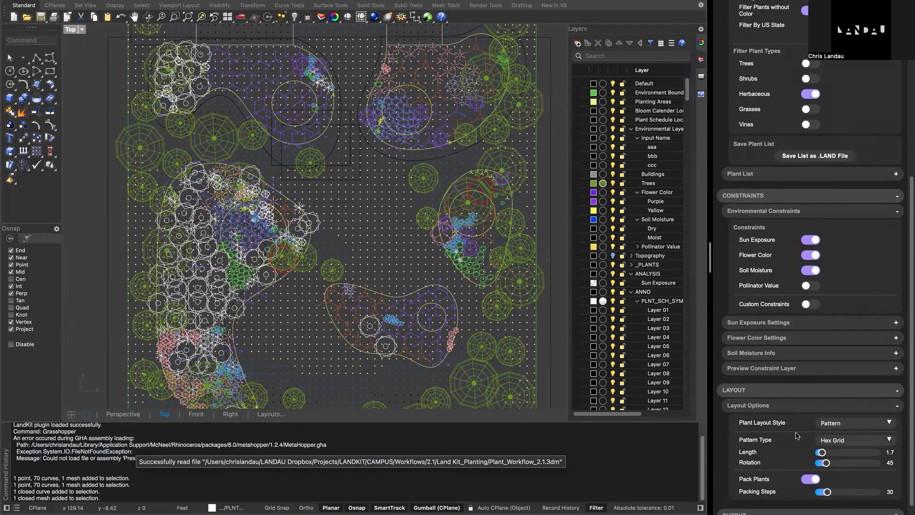
scroll(810, 434, down, 1)
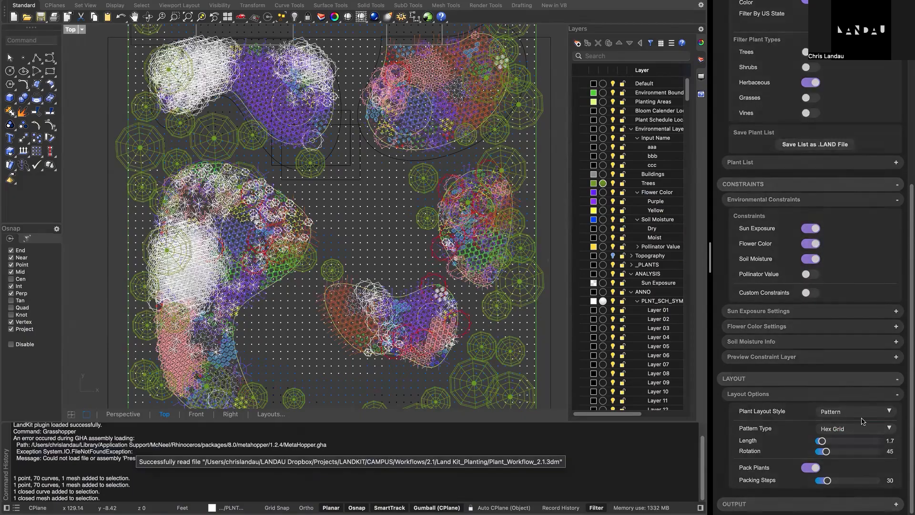
- Expand the Output section and its Output Settings, and change the plant block style to 2D Branching
click(805, 504)
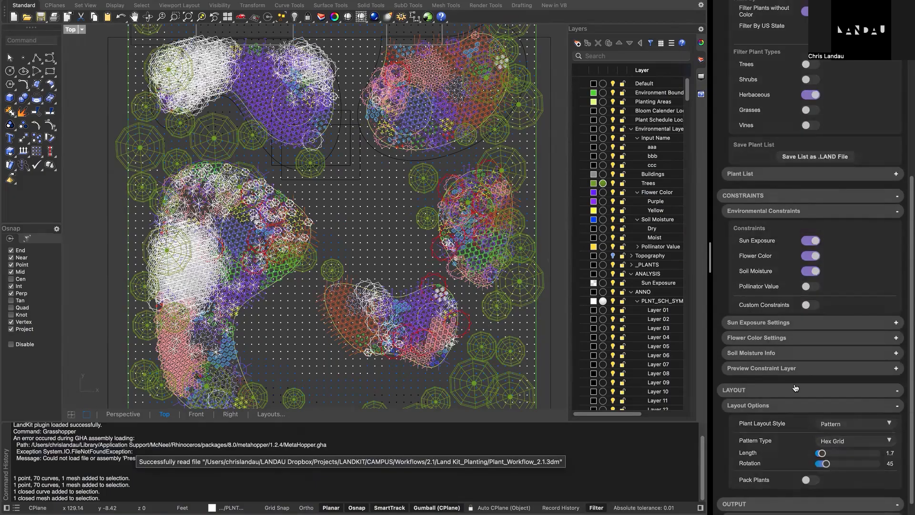
scroll(795, 389, down, 1)
click(804, 502)
scroll(854, 460, down, 4)
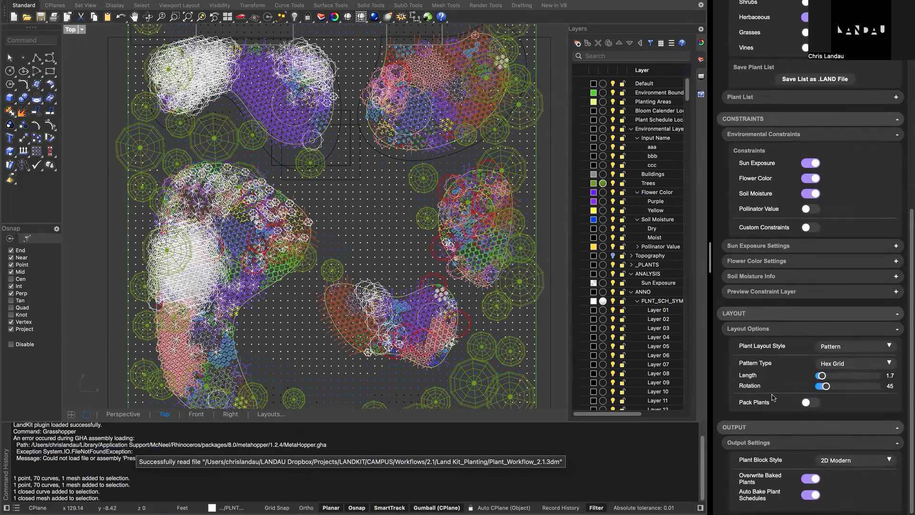
click(853, 460)
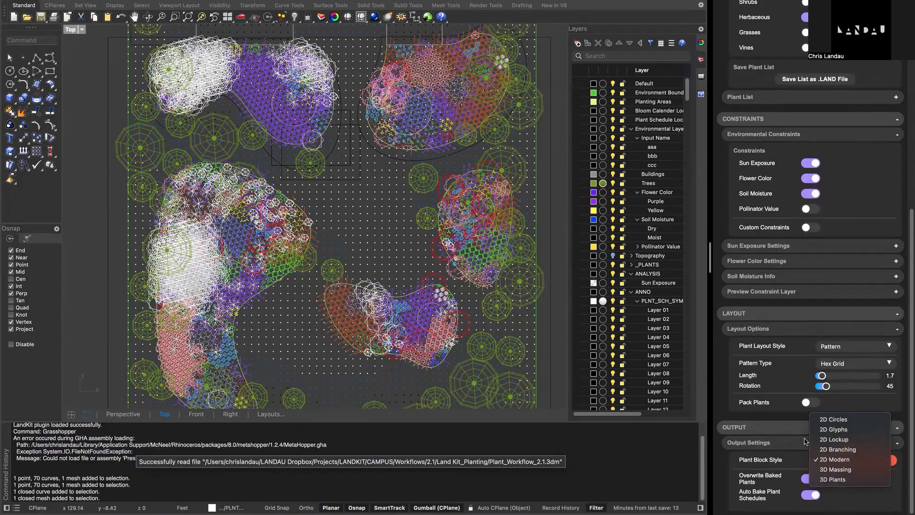
click(840, 449)
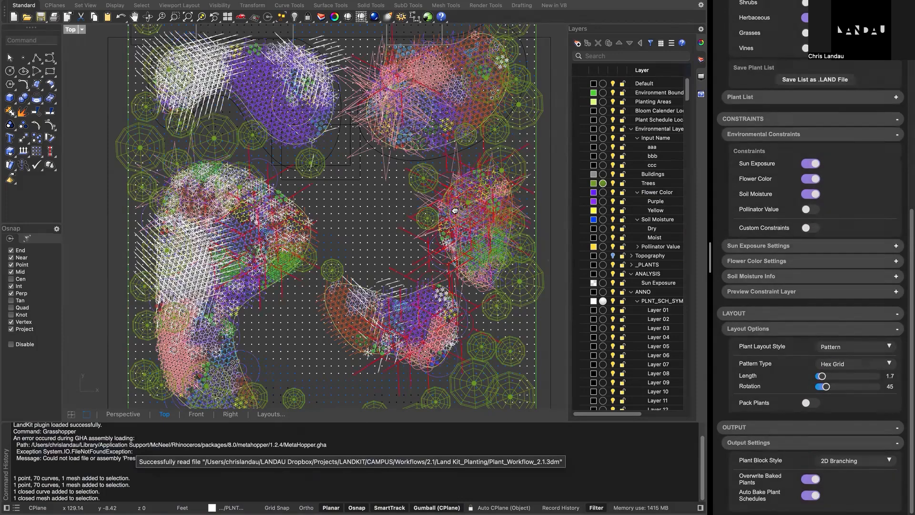
- Review the symbols in the plan and plant schedule, and change the plant block style to 2D Lockup
right_drag(328, 236, 98, 263)
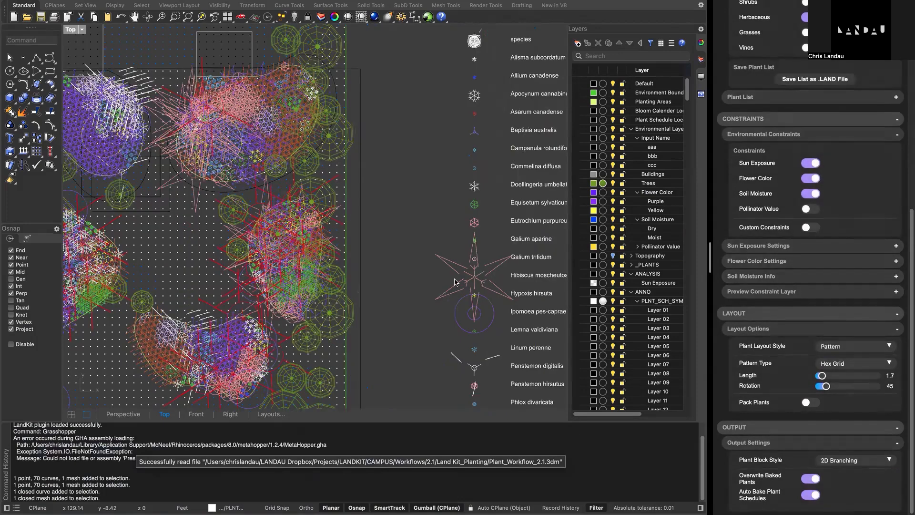
scroll(454, 282, down, 4)
right_drag(455, 281, 449, 212)
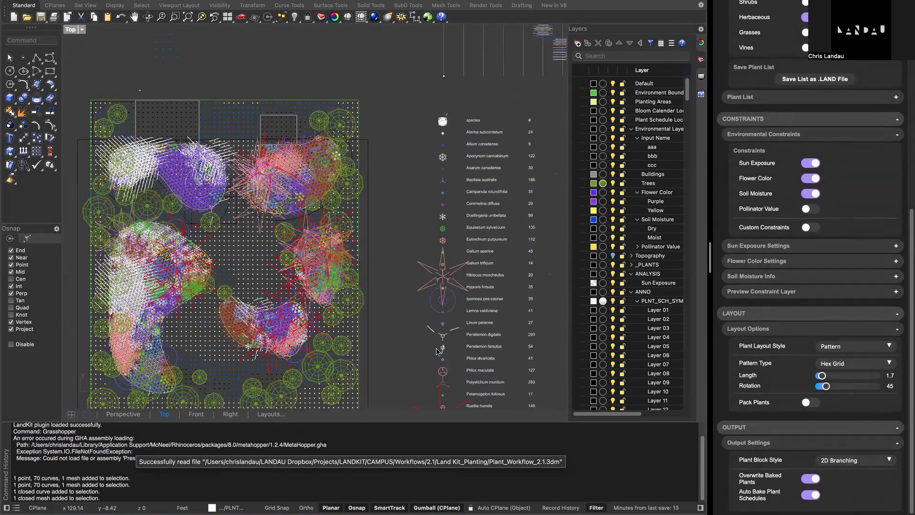
click(836, 461)
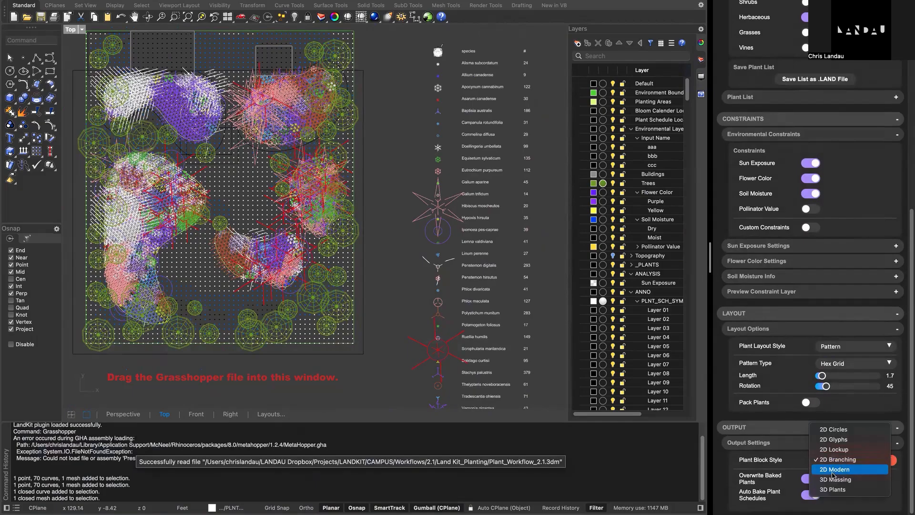
click(753, 425)
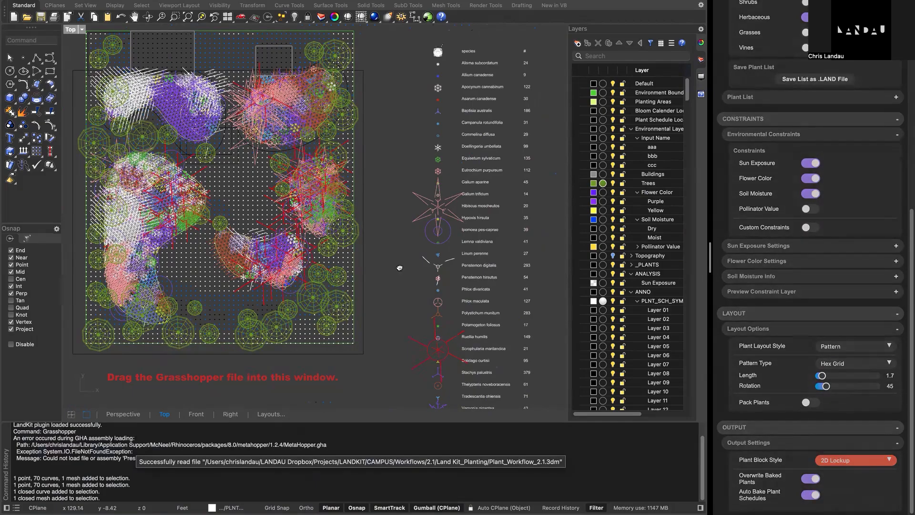
right_drag(423, 244, 420, 262)
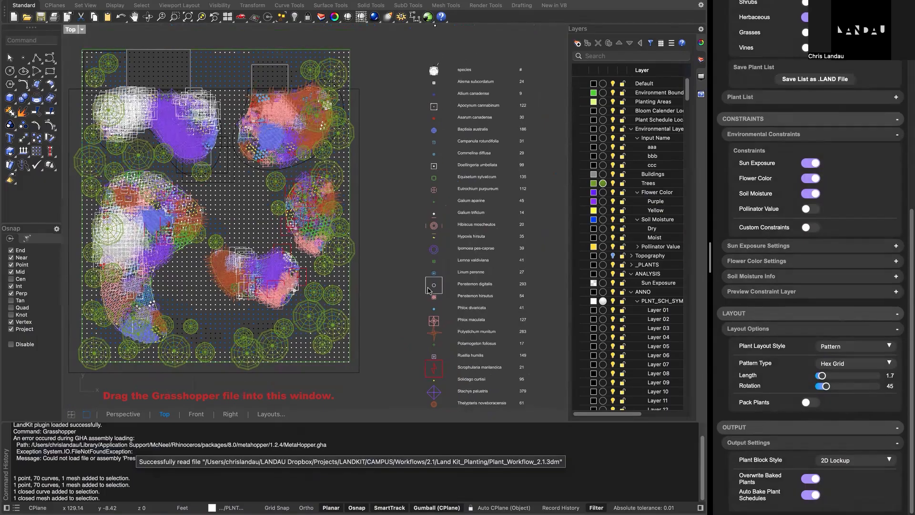
- Change the plant block style to 2D Glyphs and inspect the symbols in the plant schedule and planting beds
click(838, 463)
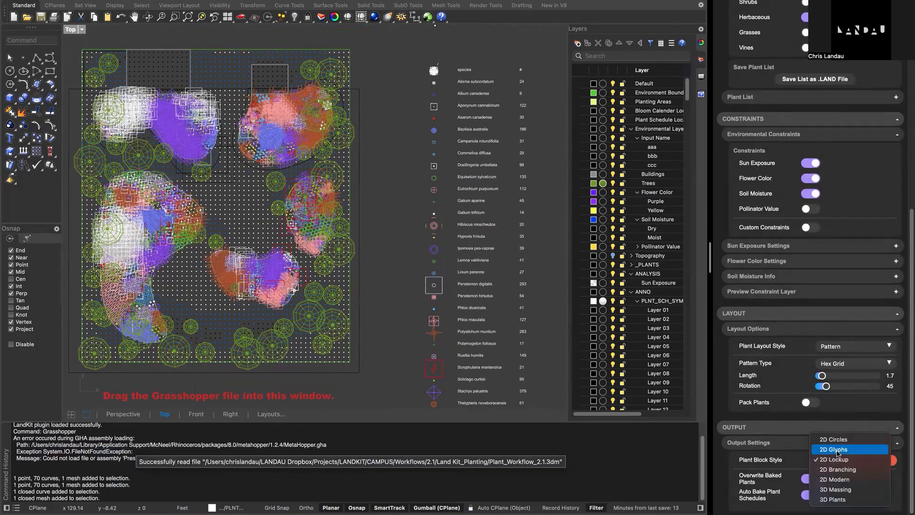
click(838, 462)
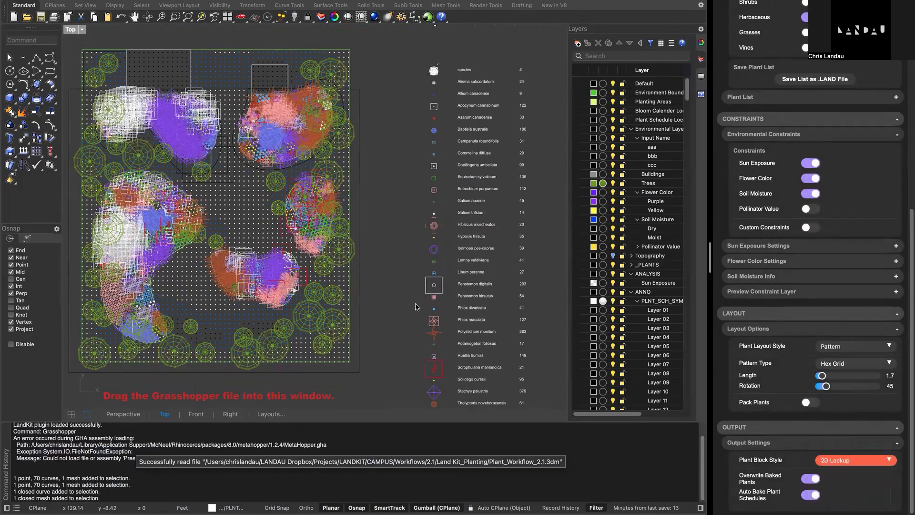
right_drag(415, 305, 426, 303)
scroll(444, 227, up, 5)
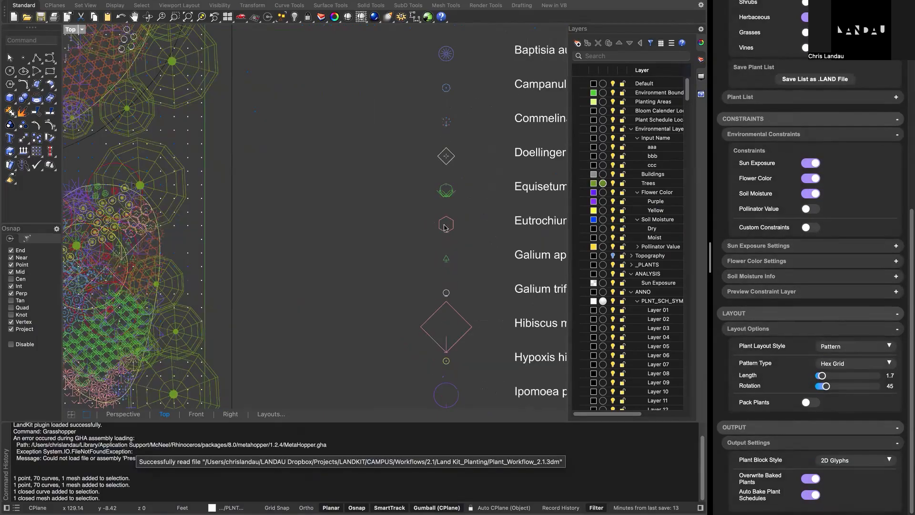
scroll(444, 228, down, 3)
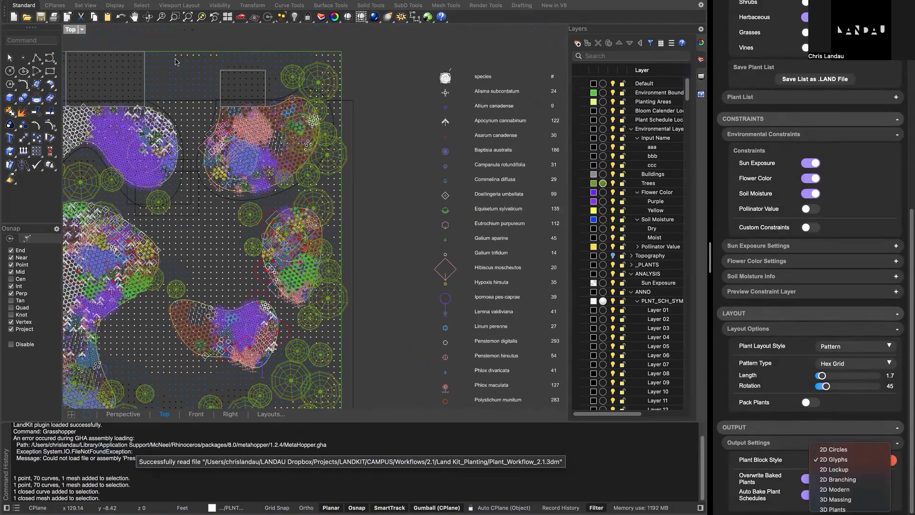
- Change the plant block style to 3D Massing and inspect the planting in a maximized Perspective view
double_click(69, 30)
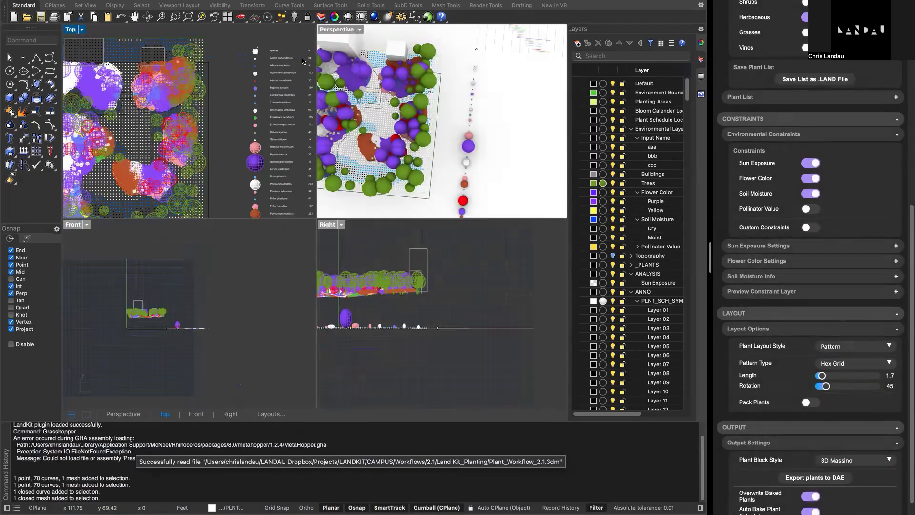
double_click(345, 30)
shift+right_drag(285, 159, 336, 191)
scroll(333, 205, up, 5)
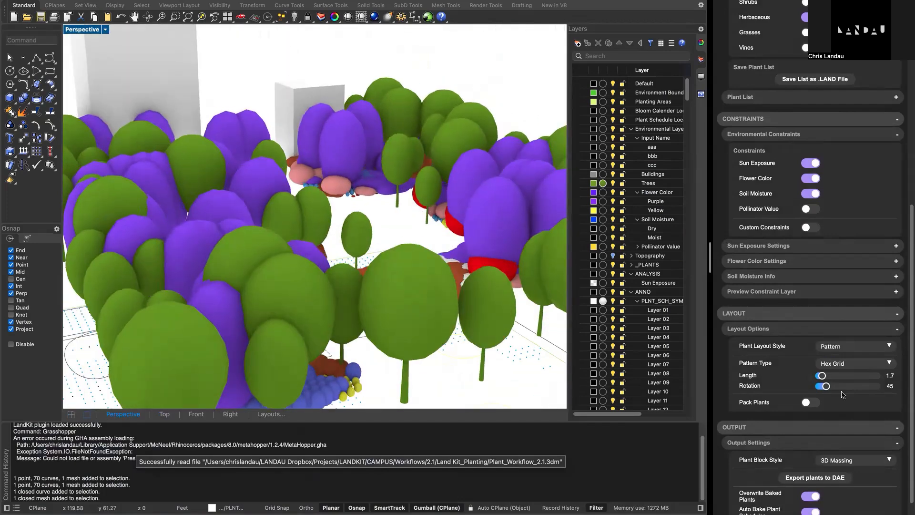
- Change the plant block style to 3D Plants, select one of the trees and inspect the planting from above
click(856, 459)
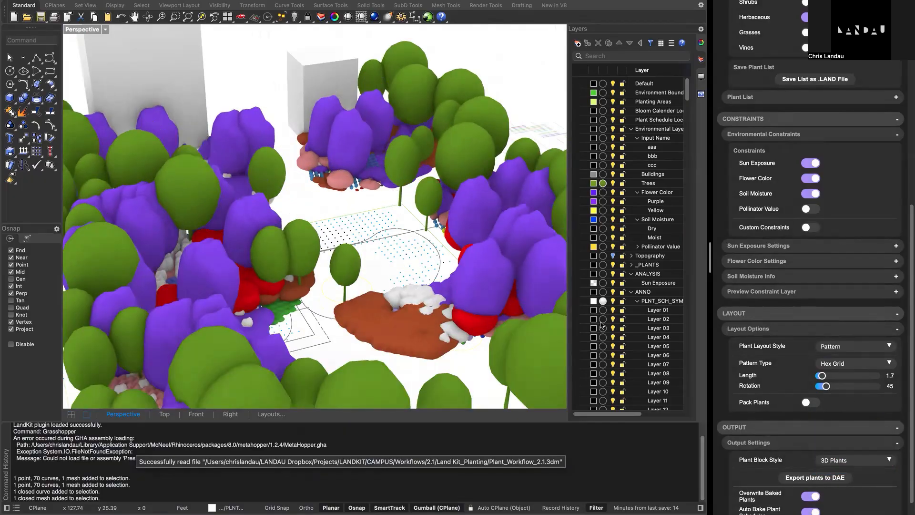
click(405, 170)
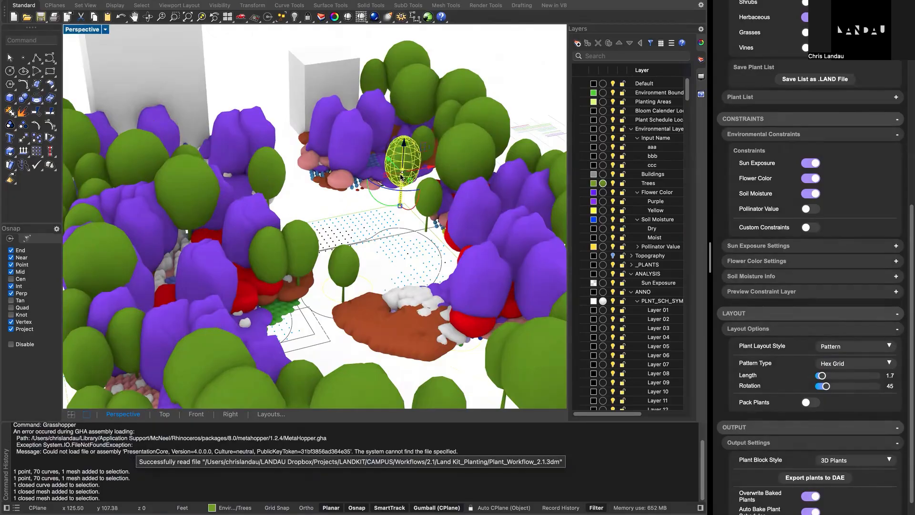
right_drag(407, 227, 385, 238)
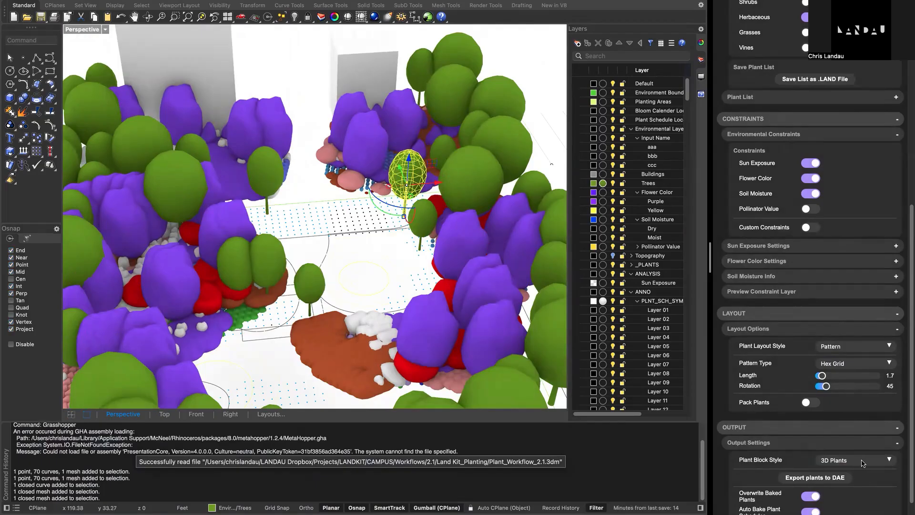
- Set the plant block style back to 2D Glyphs, check the glyphs in Perspective and return to the maximized Top view
click(867, 461)
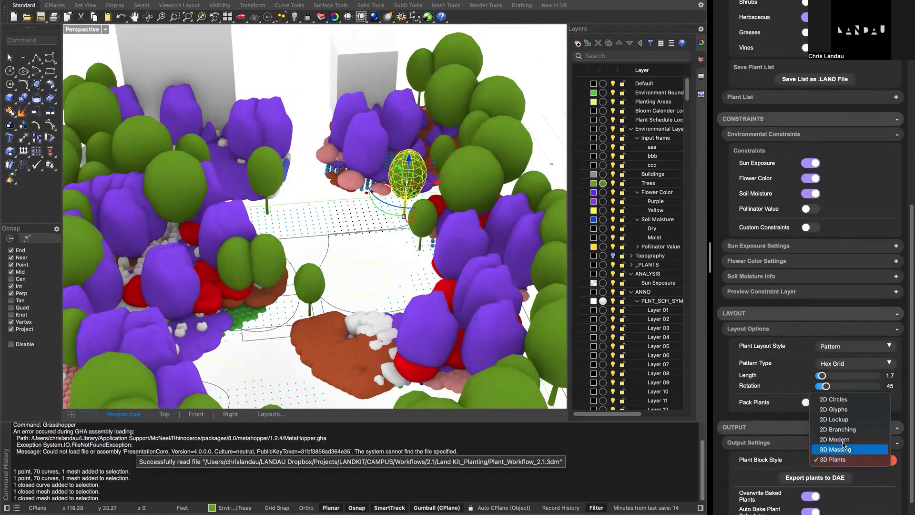
click(806, 419)
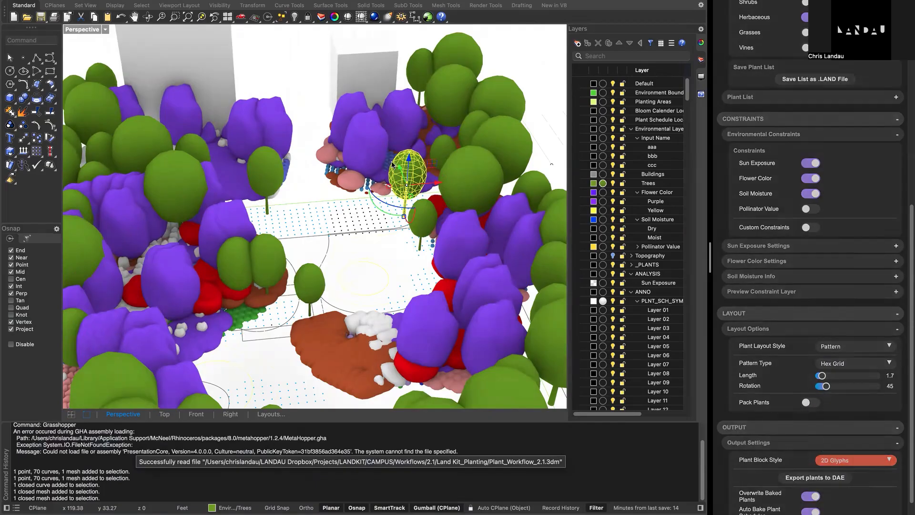
right_drag(389, 243, 370, 269)
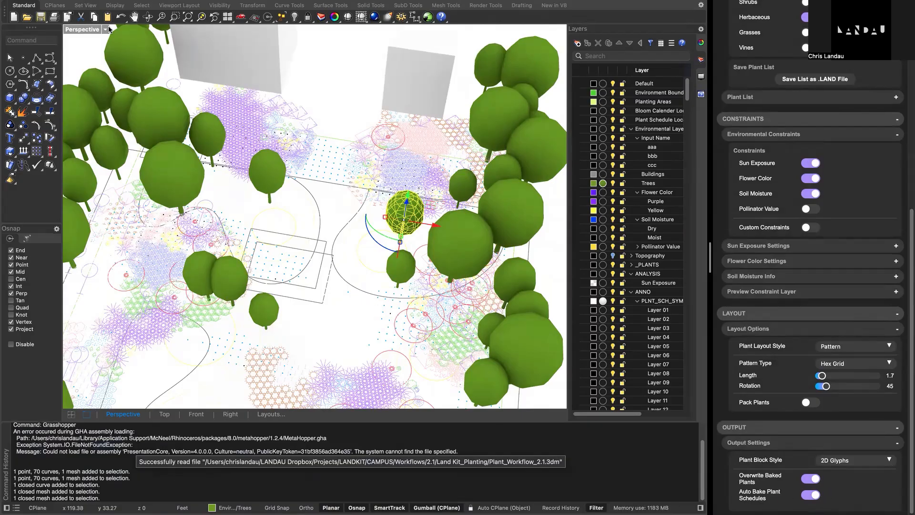
double_click(76, 33)
double_click(76, 33)
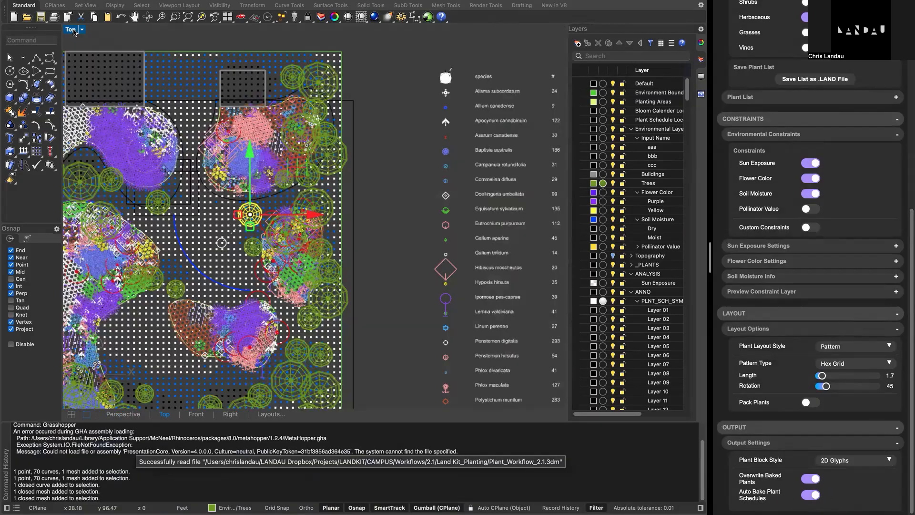
- Examine the bloom calendar and the plant schedule with its symbols, species and counts beside the planting plan
scroll(253, 167, right, 5)
scroll(253, 166, up, 4)
scroll(253, 167, down, 12)
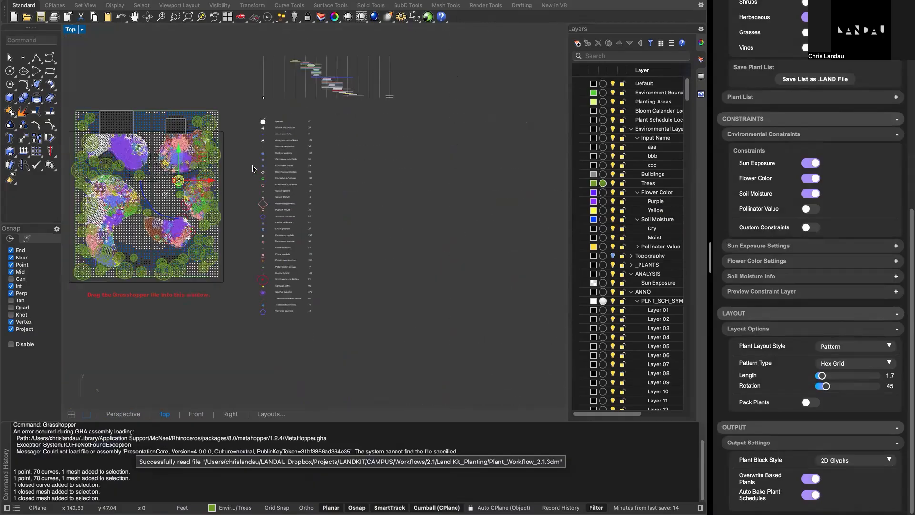
drag(254, 42, 400, 111)
drag(246, 113, 334, 370)
scroll(400, 251, up, 4)
scroll(400, 252, left, 2)
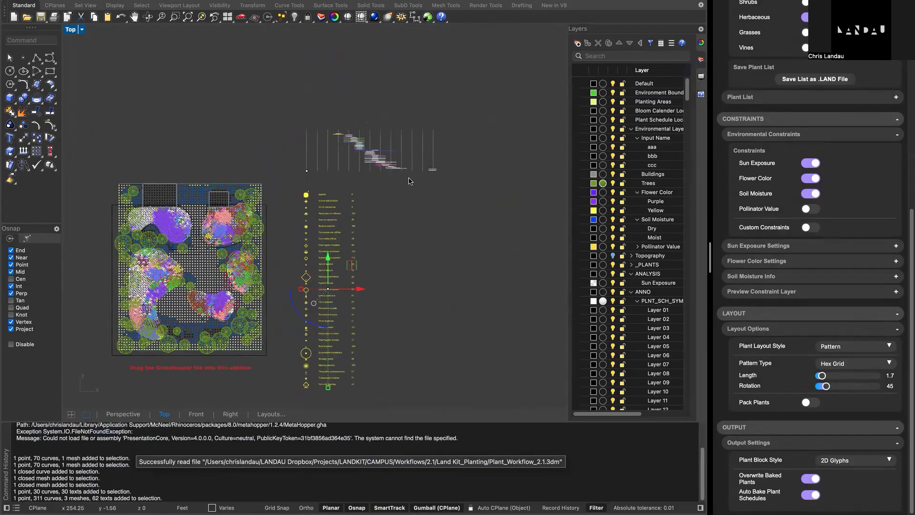
scroll(408, 179, up, 5)
scroll(358, 150, up, 12)
scroll(334, 157, down, 10)
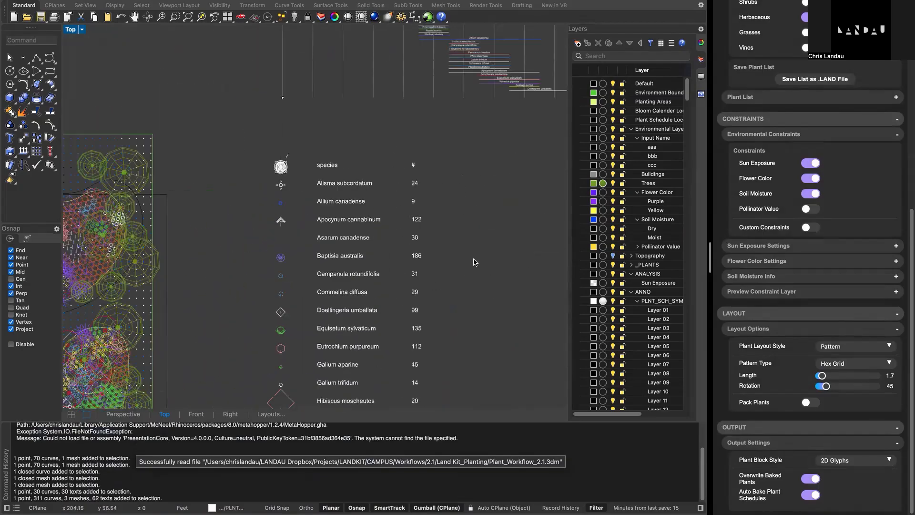
scroll(474, 262, down, 3)
scroll(475, 226, down, 2)
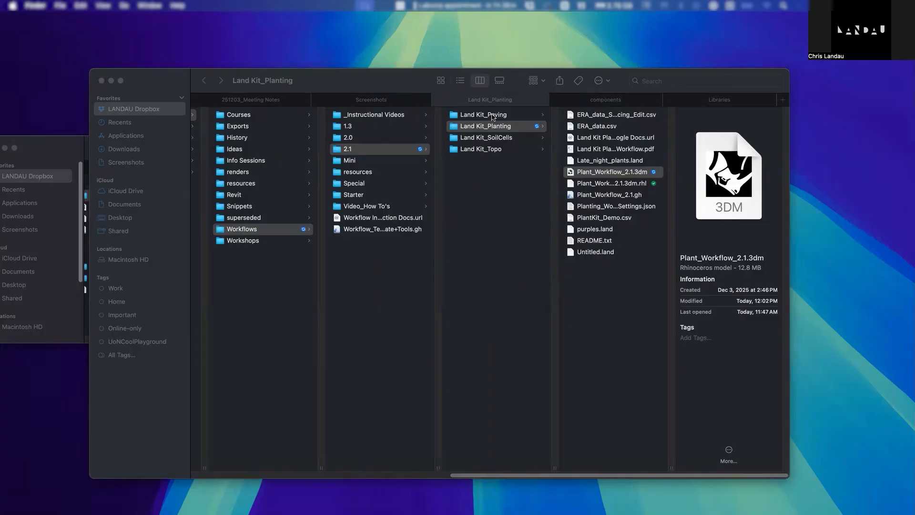
- Switch to Finder, open Paving_Workflow_DKUI_ft.3dm from the Land Kit_Paving folder with Rhino 8 (8.25), and make its window full screen
click(492, 115)
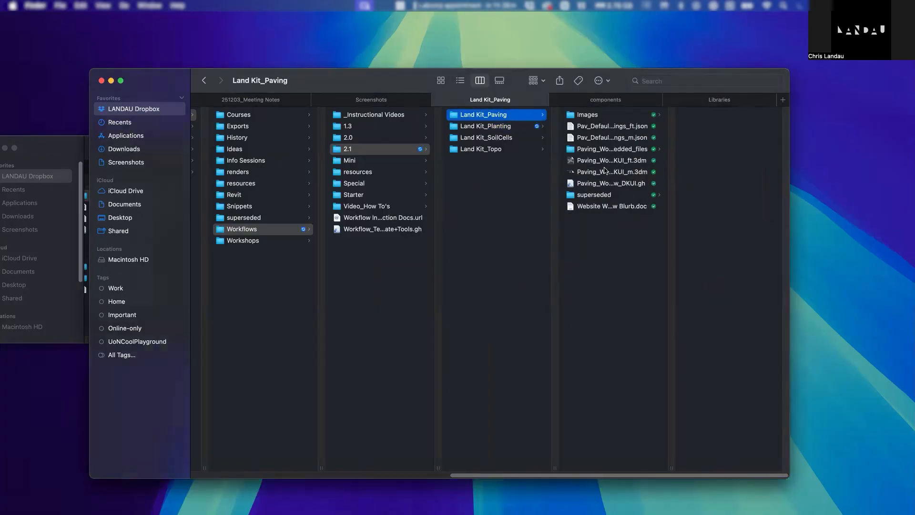
click(621, 172)
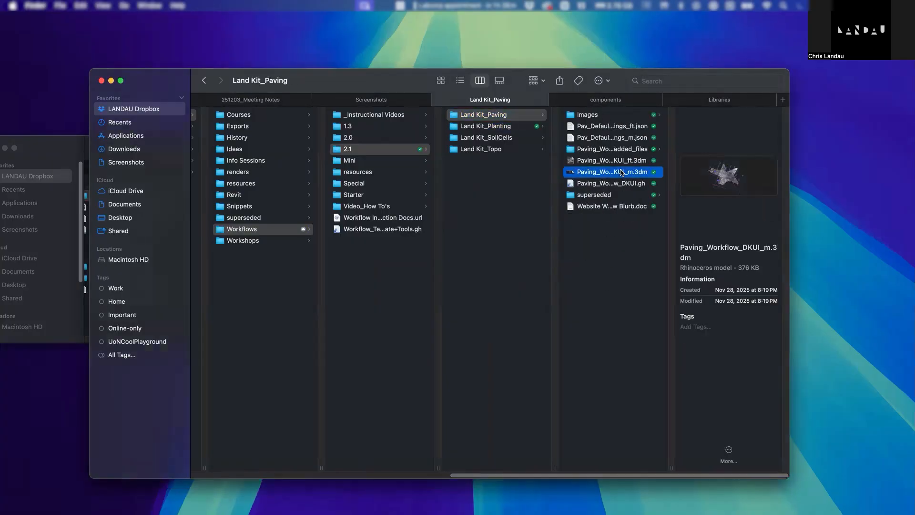
click(623, 161)
right_click(623, 162)
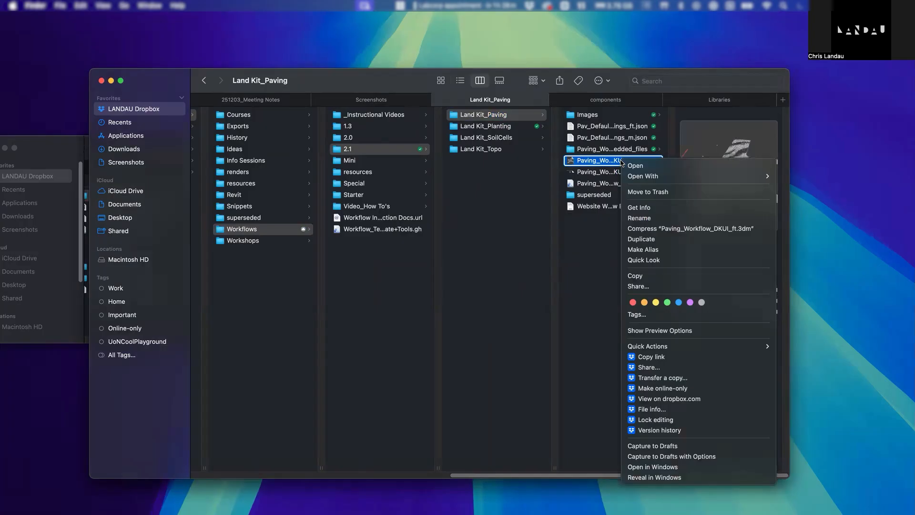
mouse_move(674, 177)
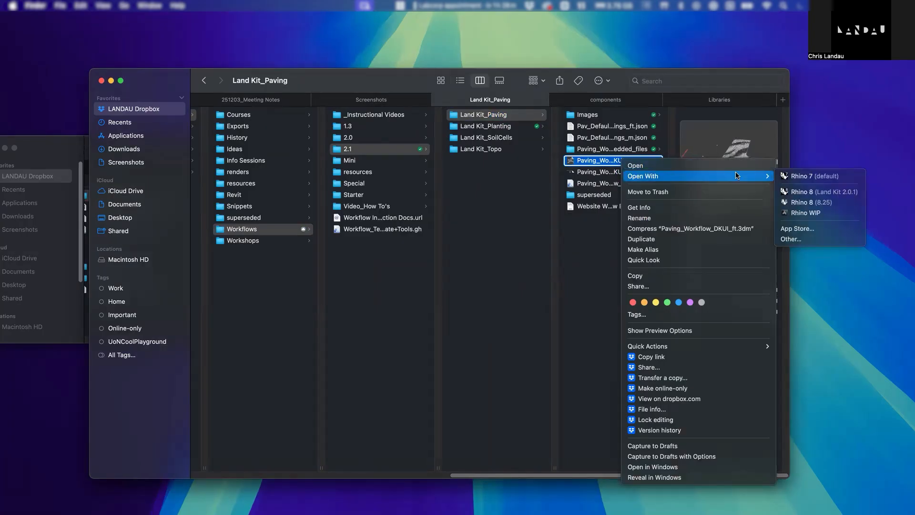
click(815, 204)
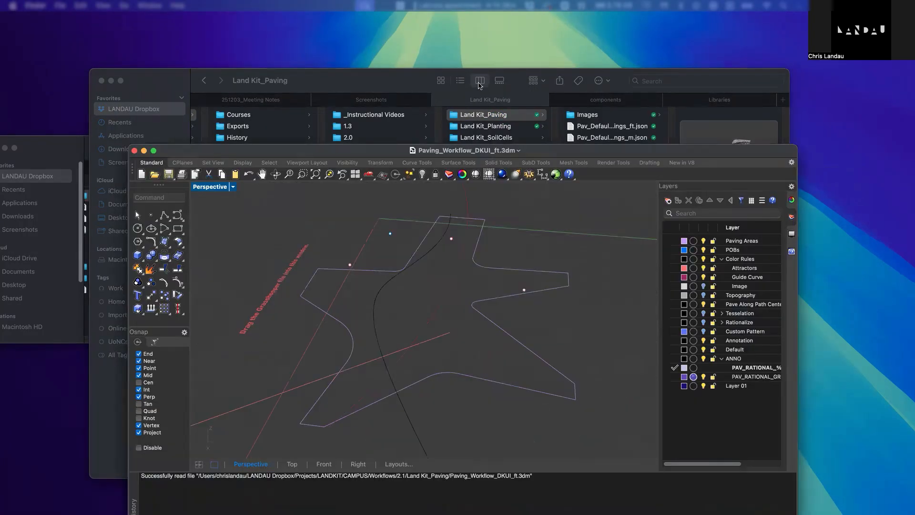
drag(489, 153, 479, 82)
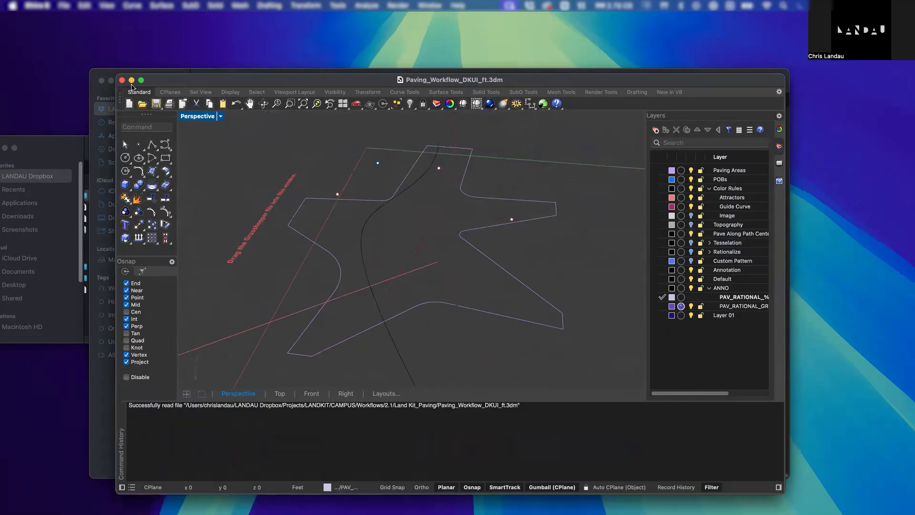
click(142, 80)
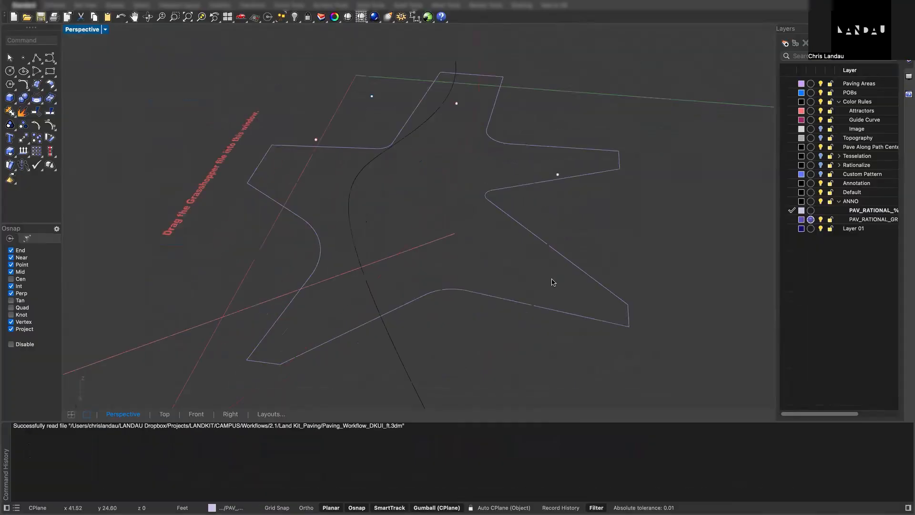
- Load the paving workflow Grasshopper file from the Land Kit_Paving folder into the Rhino model, and shrink the command history area
key(ctrl+Left)
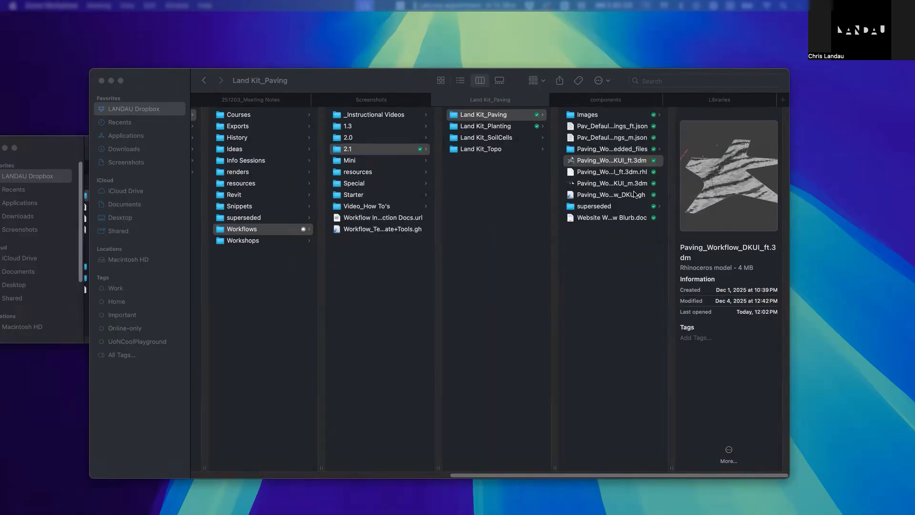
drag(634, 194, 334, 514)
key(ctrl+Right)
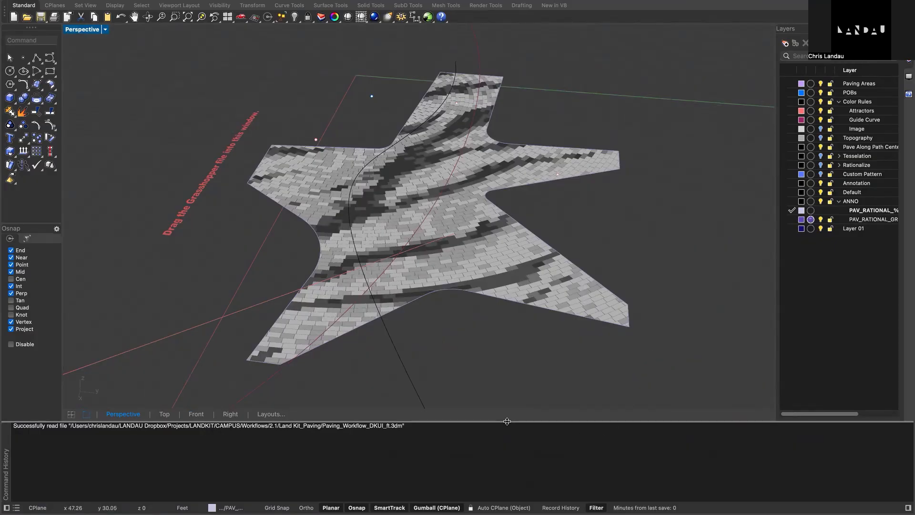
drag(507, 422, 518, 484)
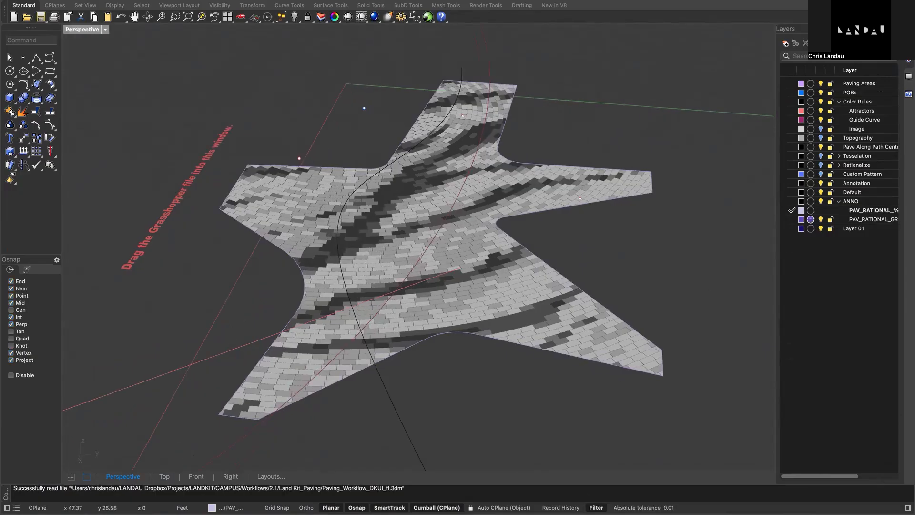
- Place the Land Kit Paving Workflow window beside the full-screen Rhino paving model in a split view
drag(538, 514, 908, 267)
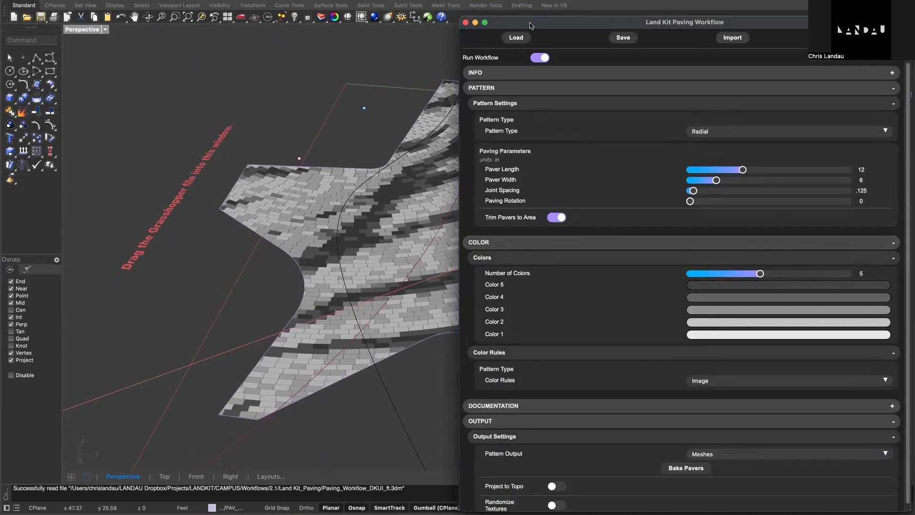
key(ctrl+Up)
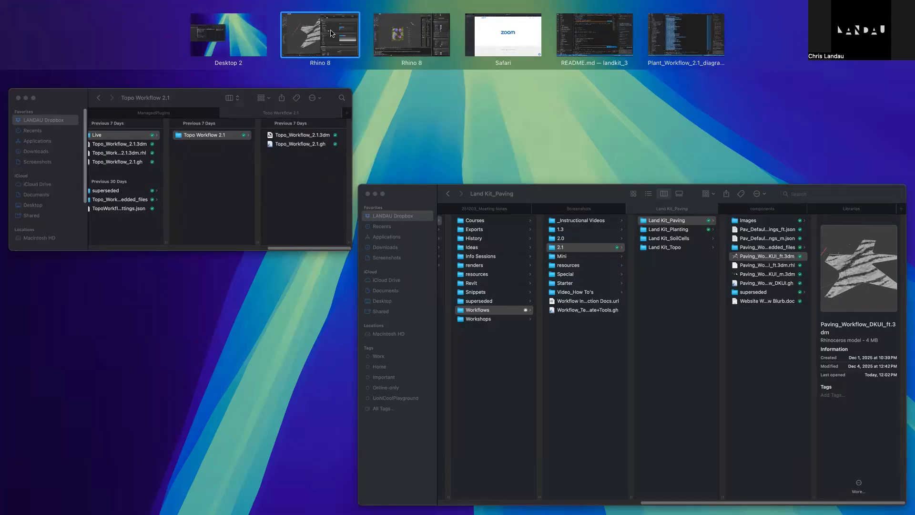
click(294, 31)
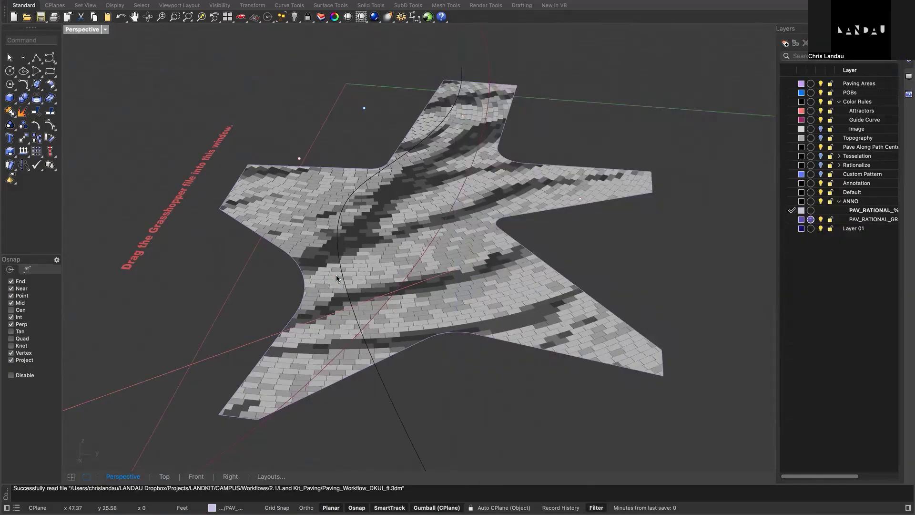
key(ctrl+Up)
mouse_move(305, 62)
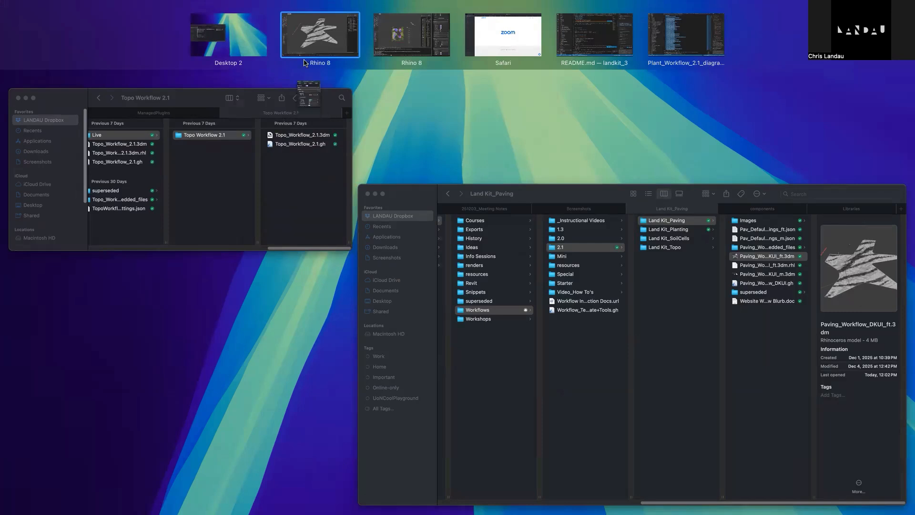
click(335, 43)
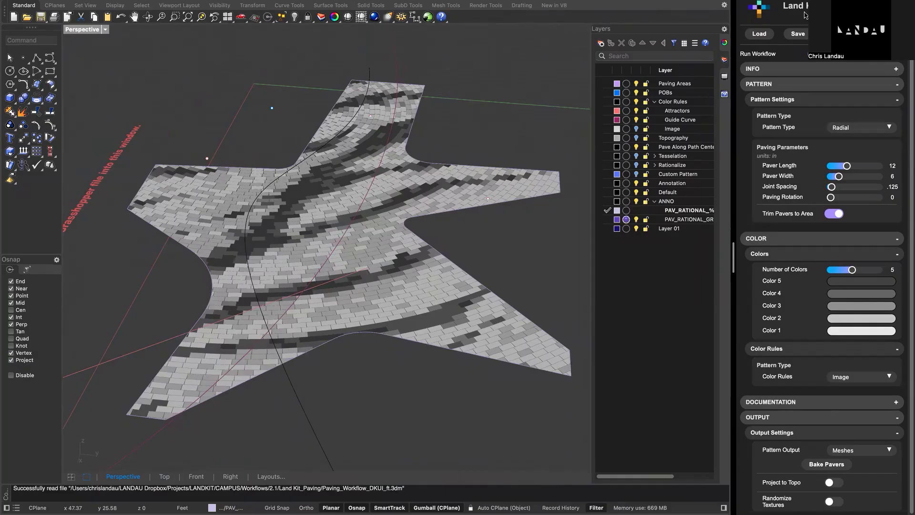
- Try out the Paver Length setting, leaving it at 12 in, and turn Run Workflow off and back on
scroll(806, 32, up, 1)
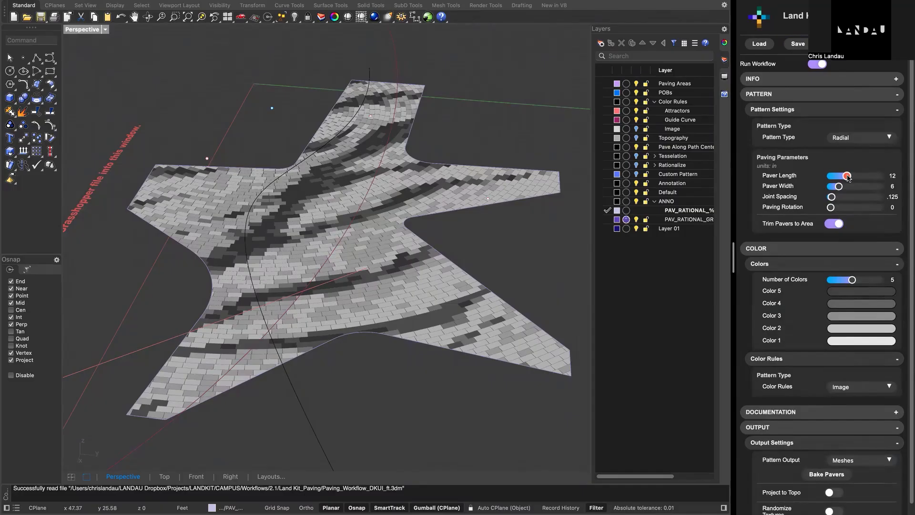
drag(847, 175, 853, 177)
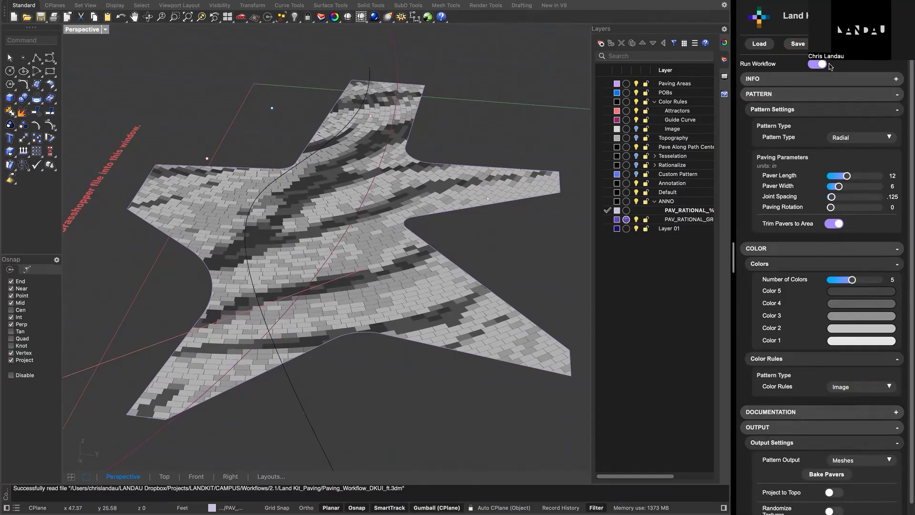
click(819, 65)
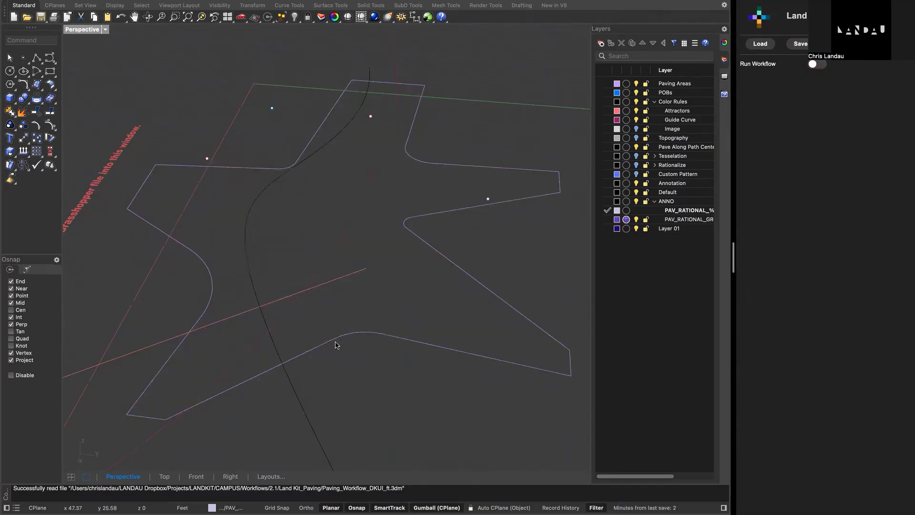
click(817, 64)
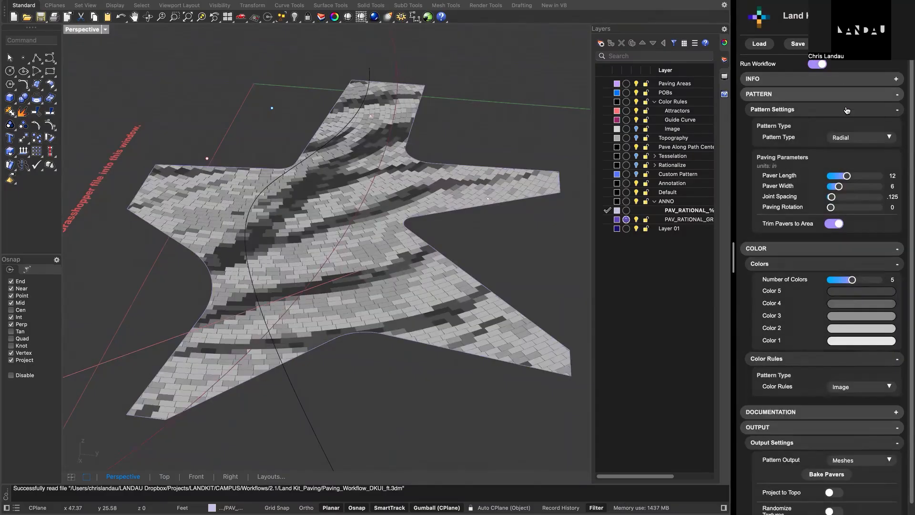
- Collapse the Pattern, Color and Output sections of the paving workflow, and expand the Info section
click(833, 95)
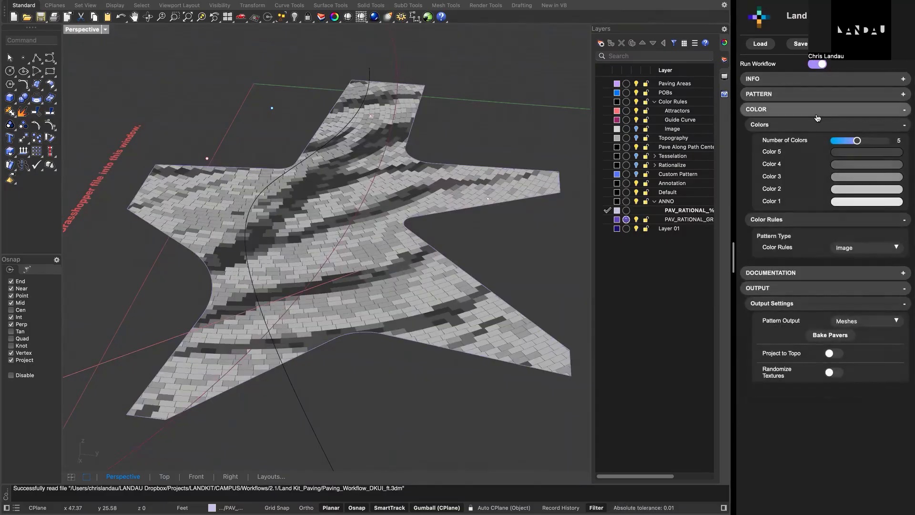
click(819, 111)
click(818, 140)
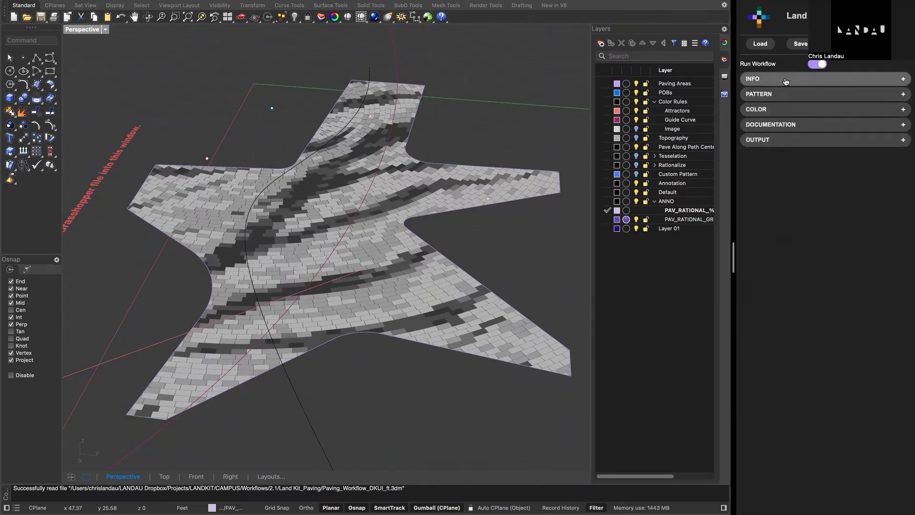
click(786, 80)
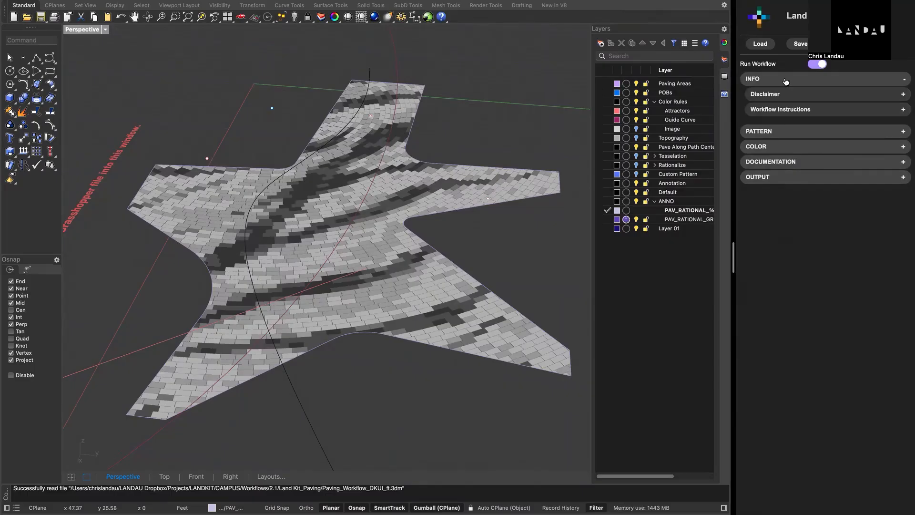
- Review the Workflow Instructions, collapse the Info section, and expand the Pattern section
click(806, 115)
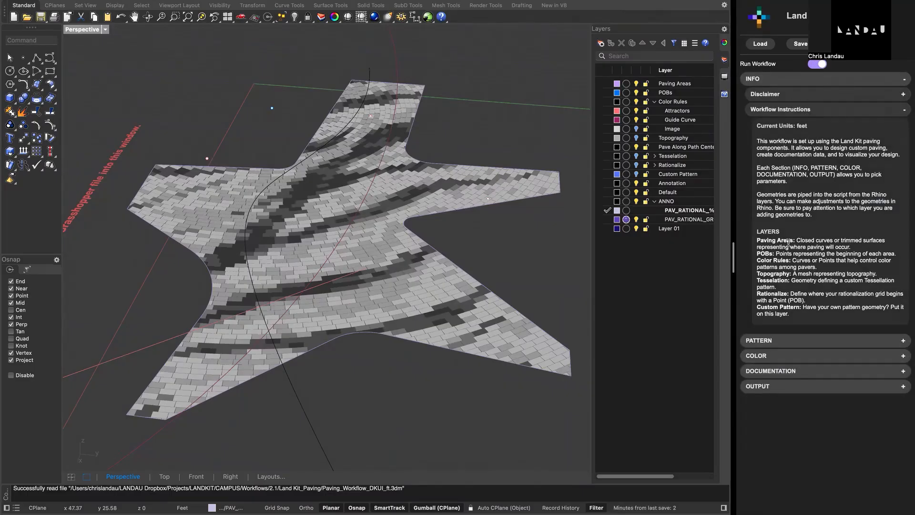
click(804, 109)
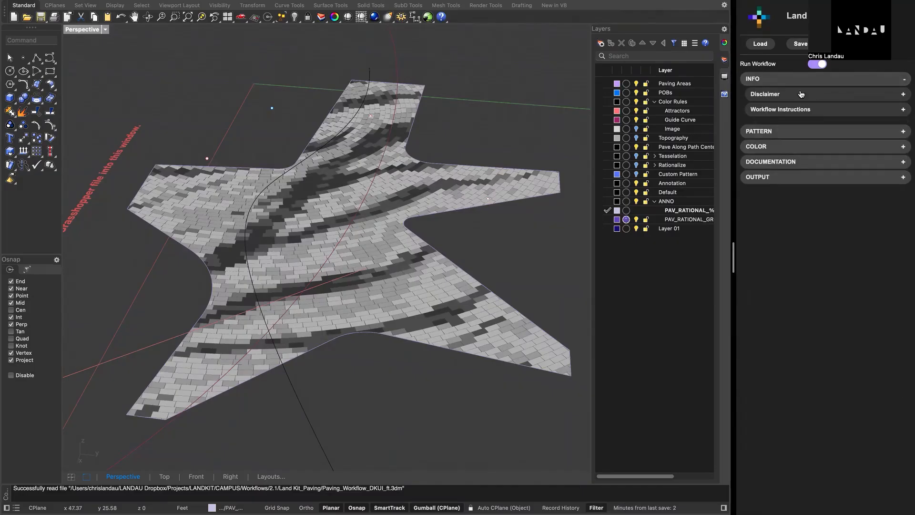
click(800, 78)
click(798, 100)
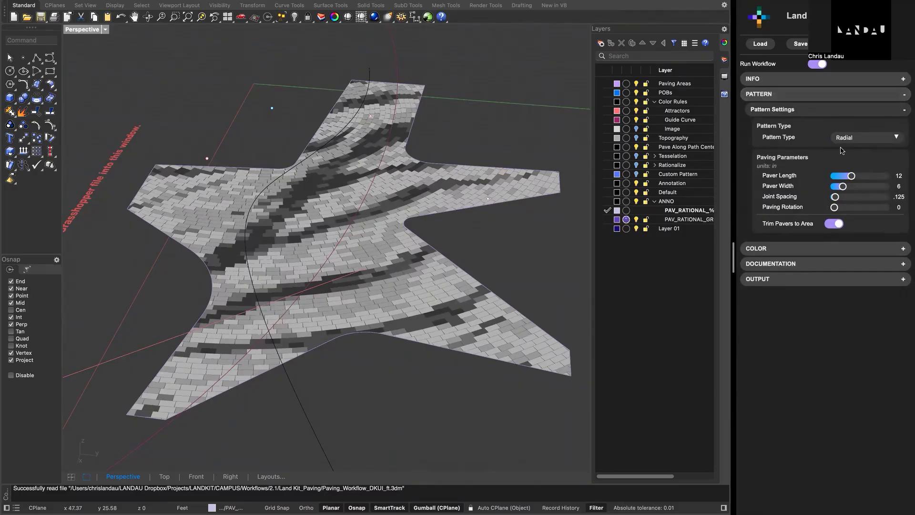
- Select the point of beginning beside the paving area near the model's axes
scroll(351, 206, up, 2)
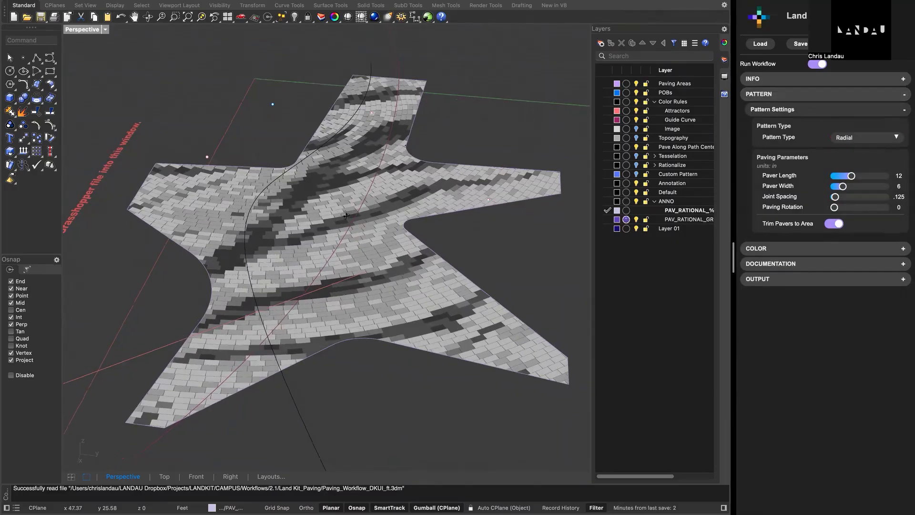
right_drag(351, 205, 350, 201)
drag(243, 116, 289, 82)
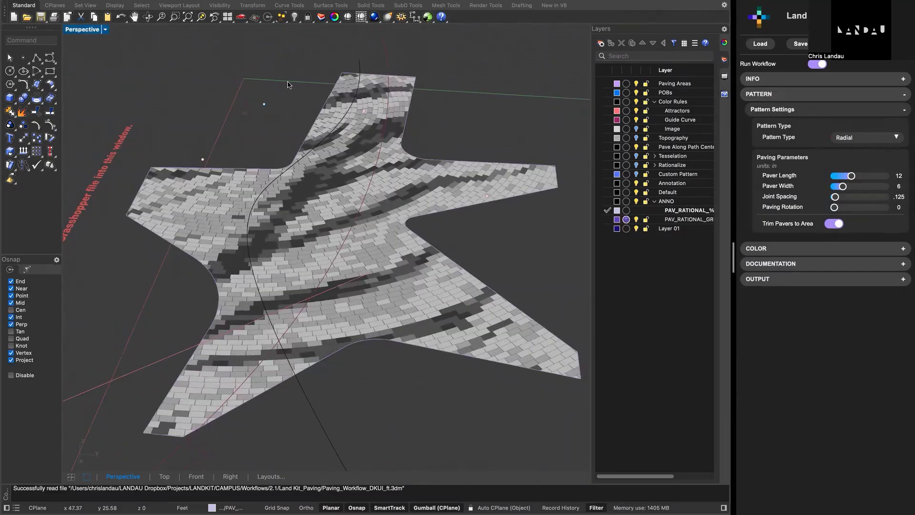
- Try the Grid and Running Bond pattern types, and set the Pattern Type to Hex Grid
click(859, 138)
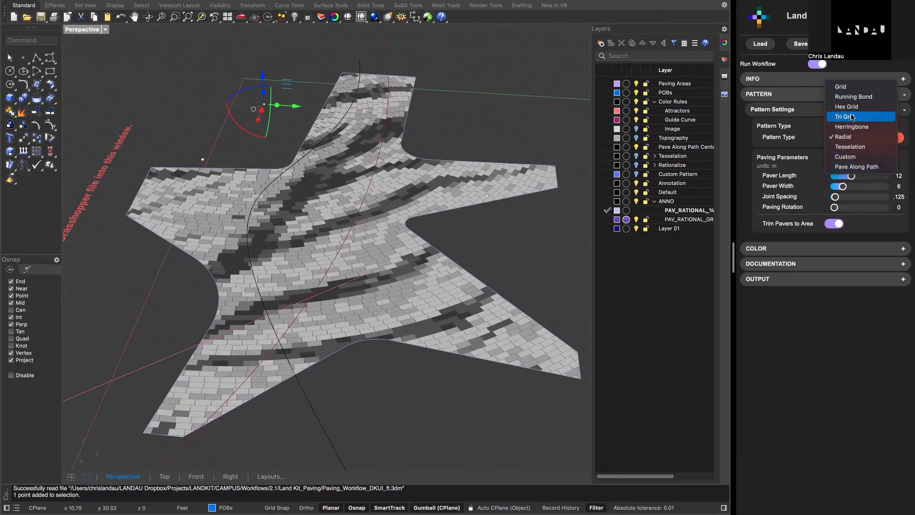
click(856, 88)
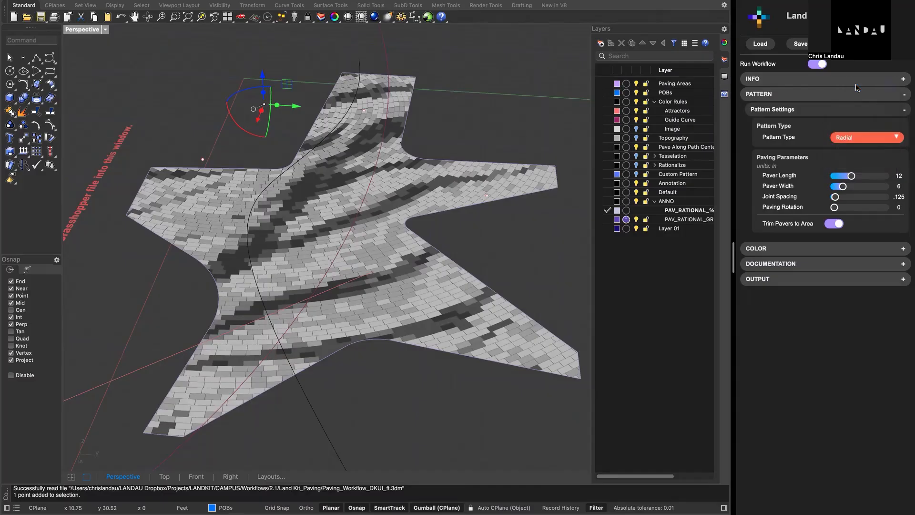
click(861, 138)
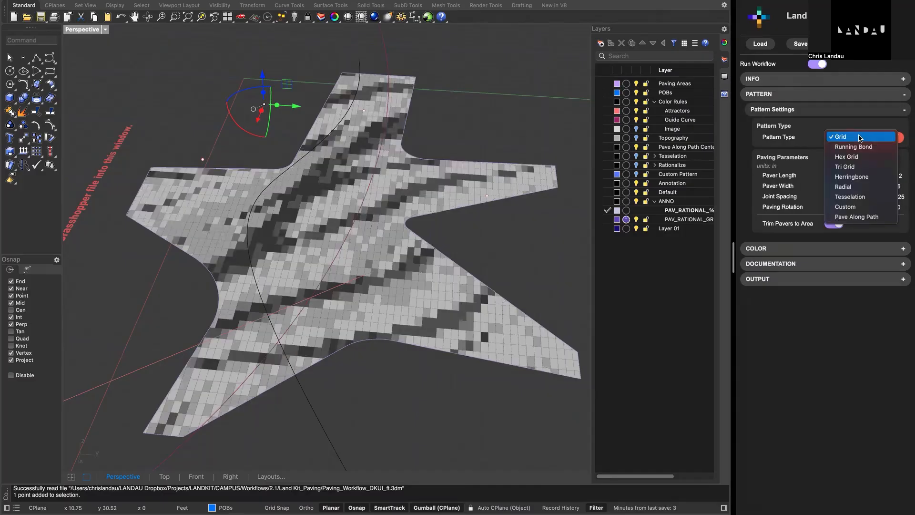
click(860, 147)
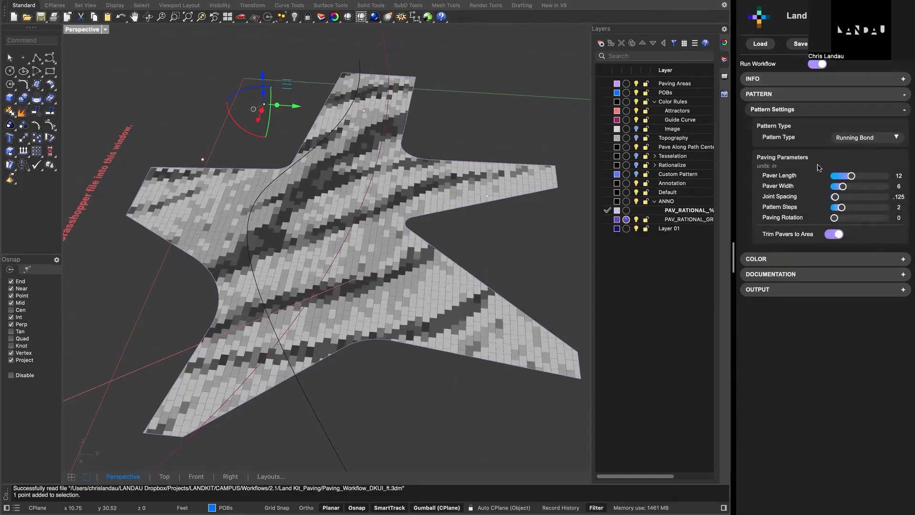
click(853, 138)
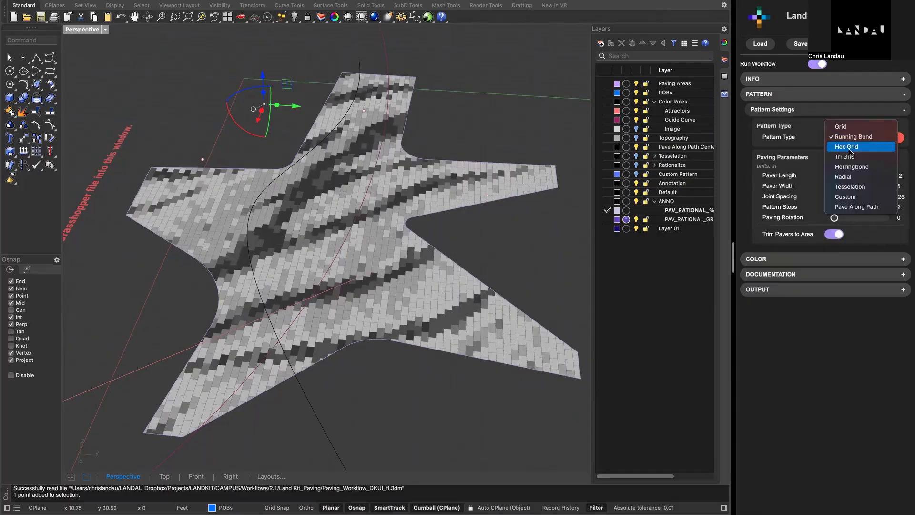
click(850, 150)
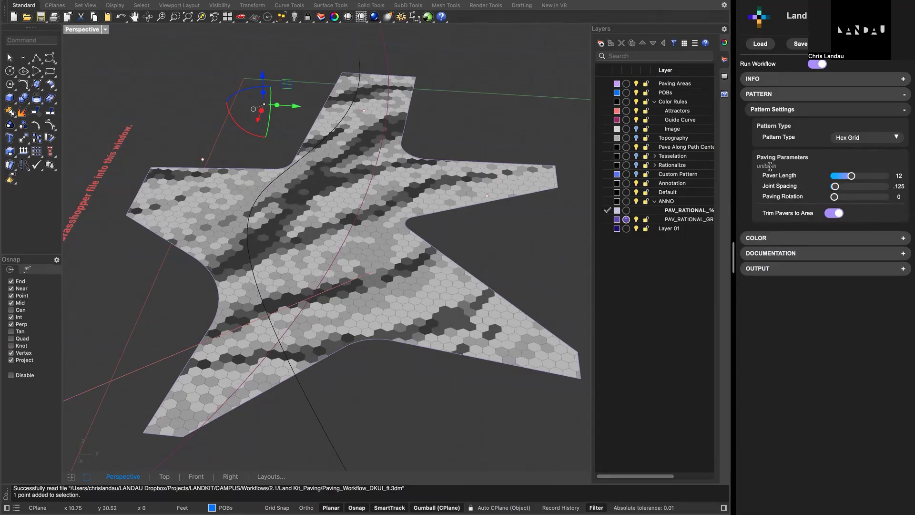
- Set the Paver Length of the hex pattern to 6 in
mouse_move(778, 167)
mouse_down()
mouse_move(755, 167)
mouse_move(765, 174)
mouse_up()
click(828, 155)
click(808, 178)
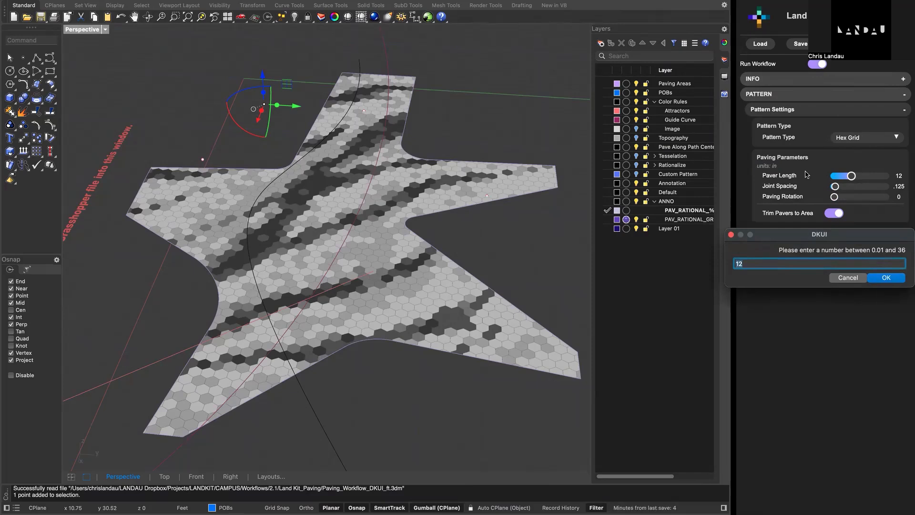
key(Return)
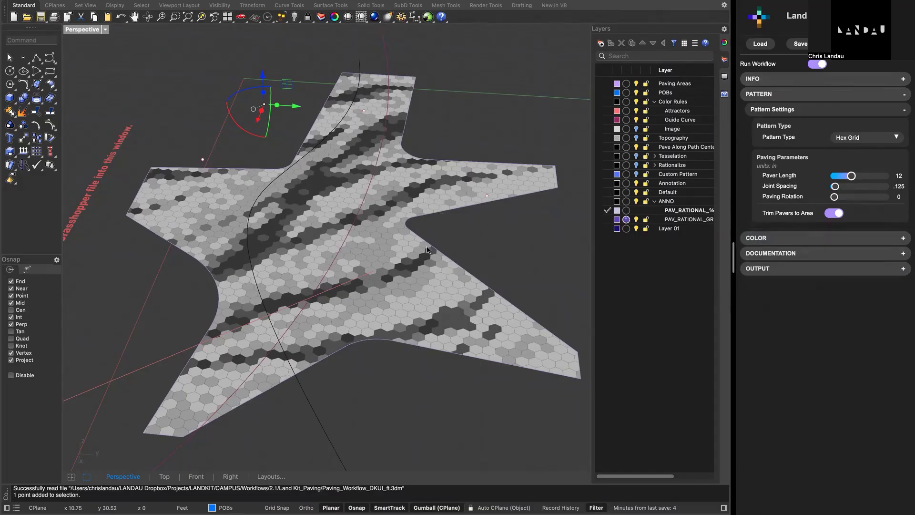
mouse_move(466, 233)
right_down()
mouse_move(452, 242)
mouse_move(466, 232)
right_up()
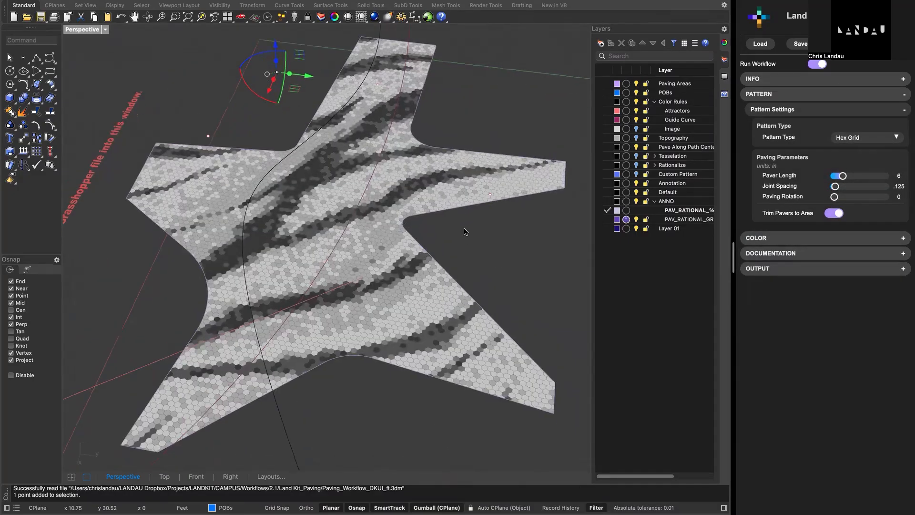
- Collapse the Pattern section and expand the Color section of the paving workflow
click(807, 112)
click(811, 97)
click(811, 98)
click(811, 98)
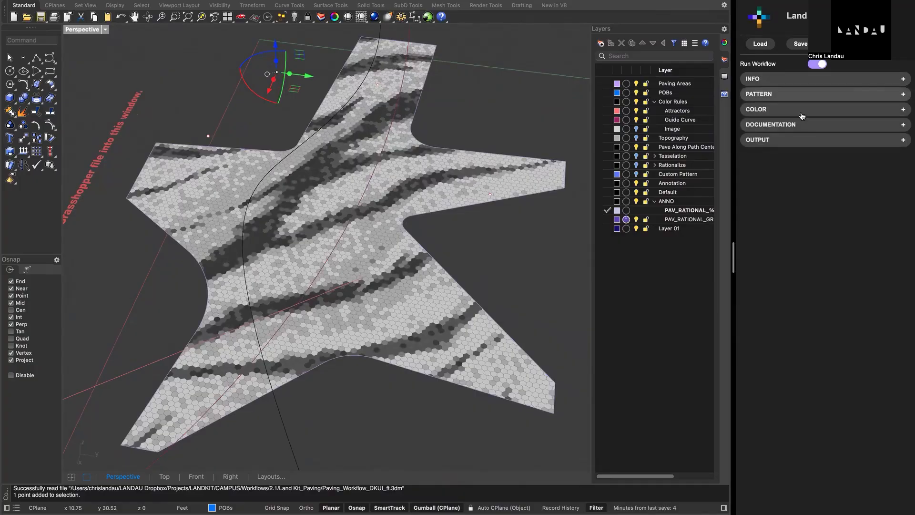
click(810, 110)
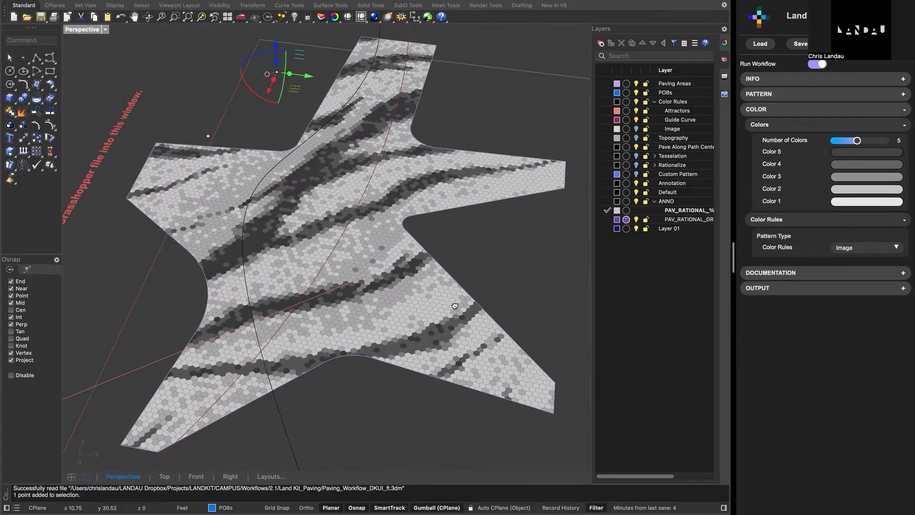
- Try a Number of Colors of 3, and open the Color 3 picker and cancel it
right_drag(455, 306, 502, 305)
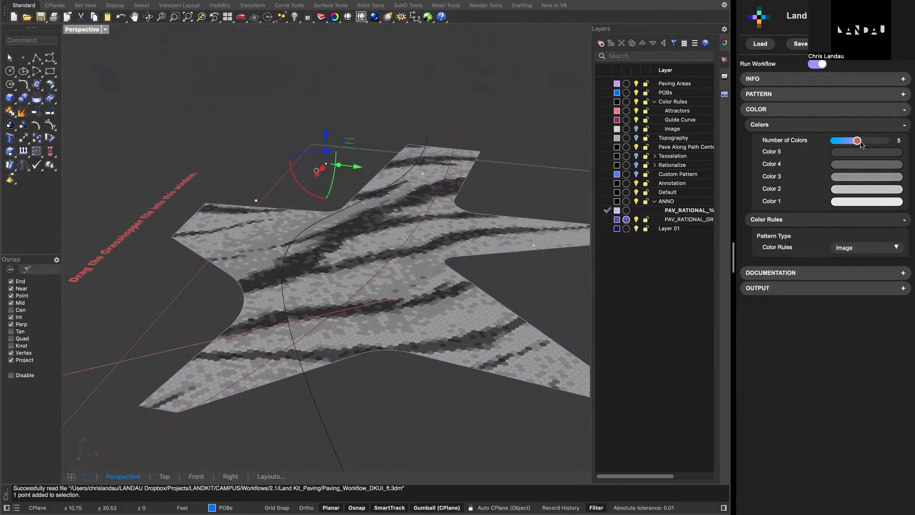
drag(859, 143, 848, 144)
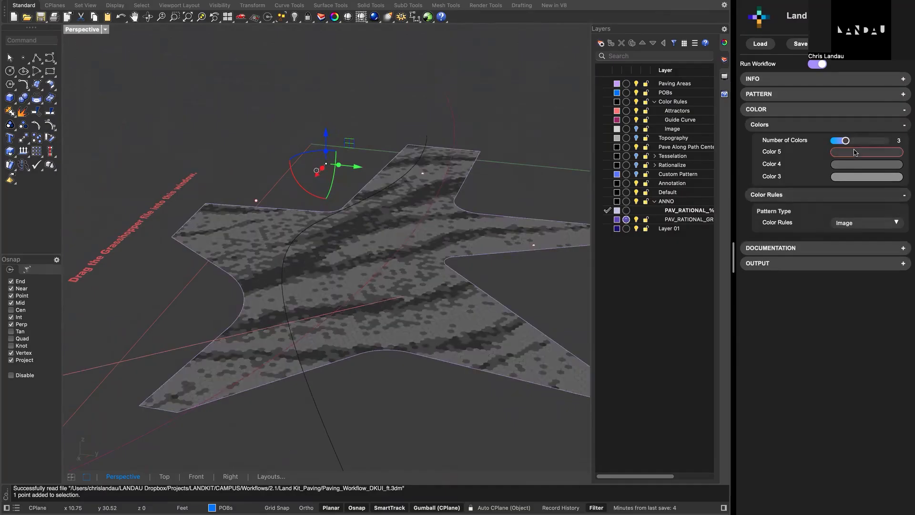
click(857, 180)
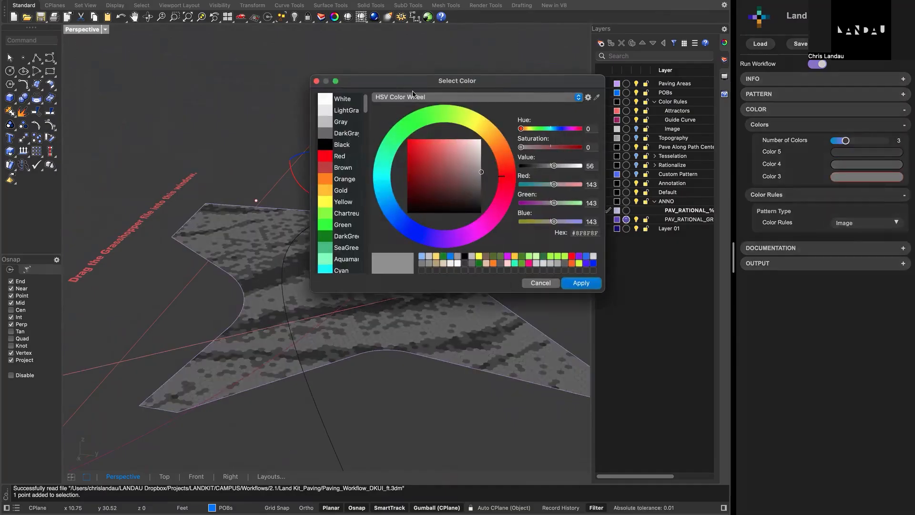
click(546, 285)
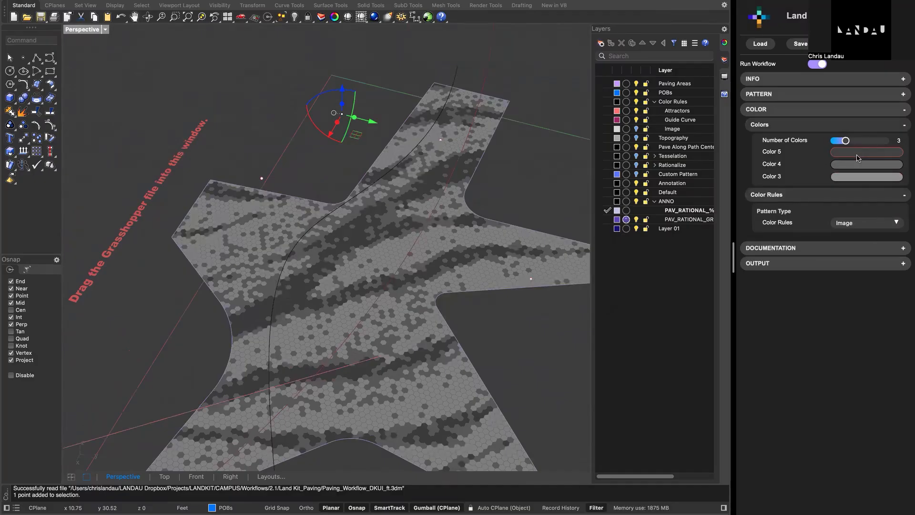
- Try the maximum Number of Colors, 10, on the pavers and set it back to 5
drag(846, 141, 899, 146)
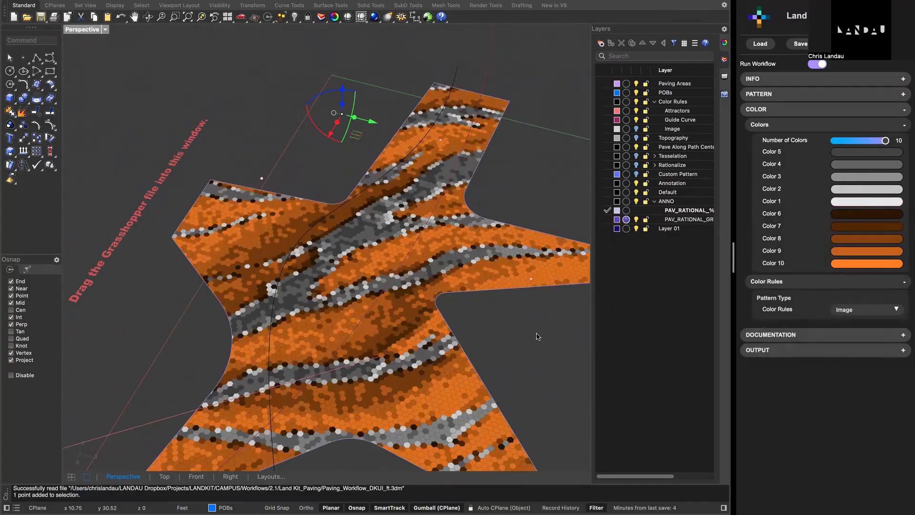
right_drag(458, 305, 467, 273)
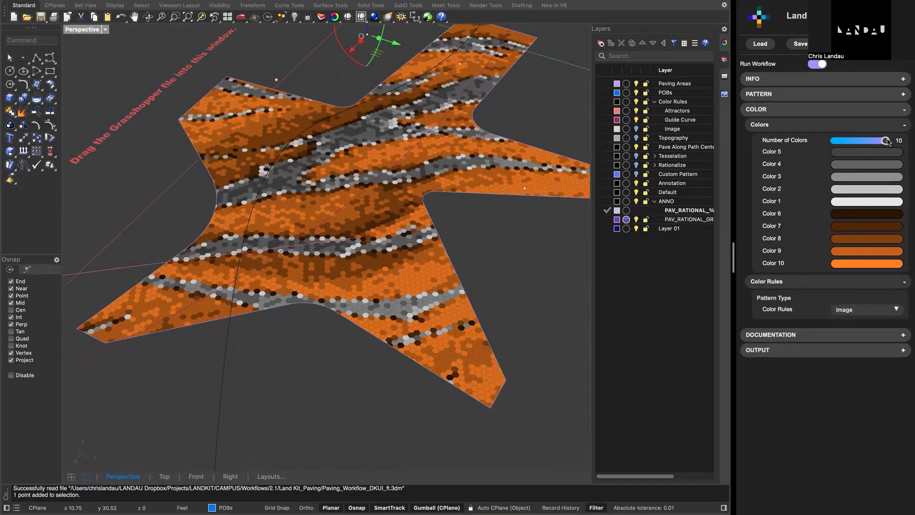
drag(888, 142, 857, 146)
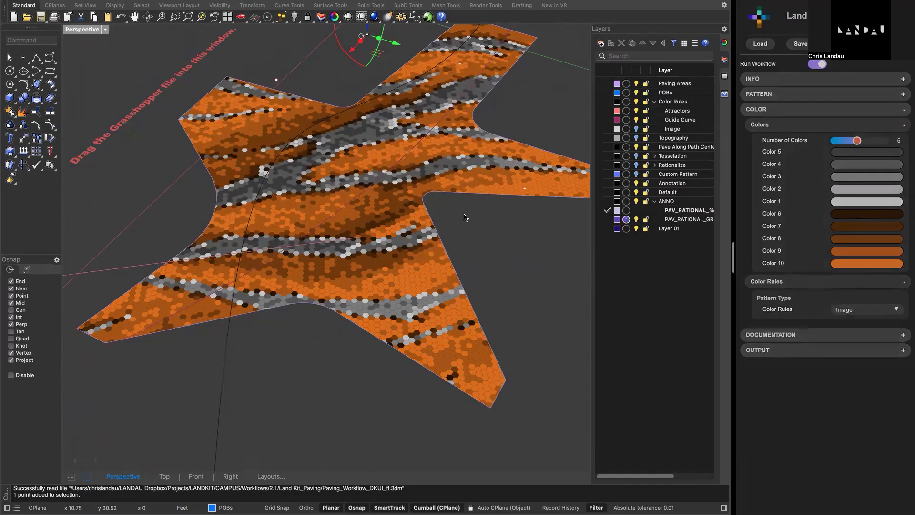
- Show the Image layer, inspect the zebra-stripe picture surface beneath the paving, and hide the layer again
click(856, 248)
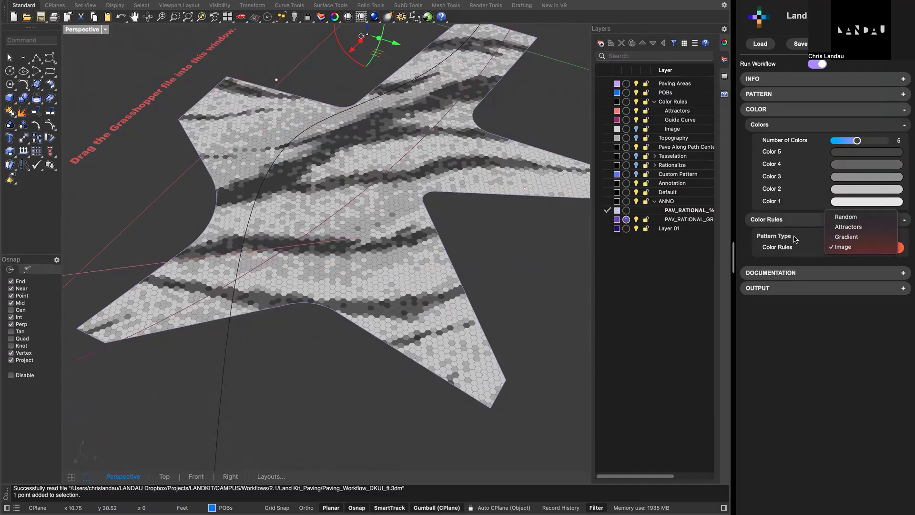
click(671, 286)
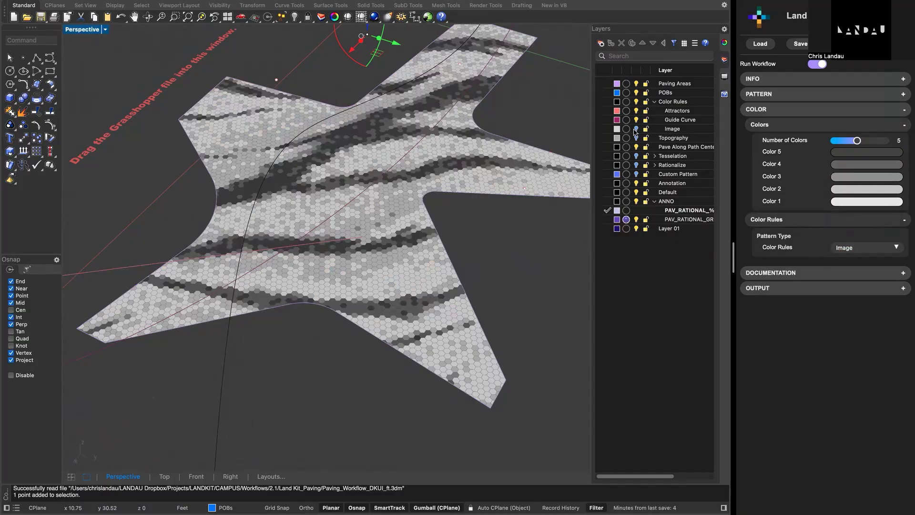
click(636, 129)
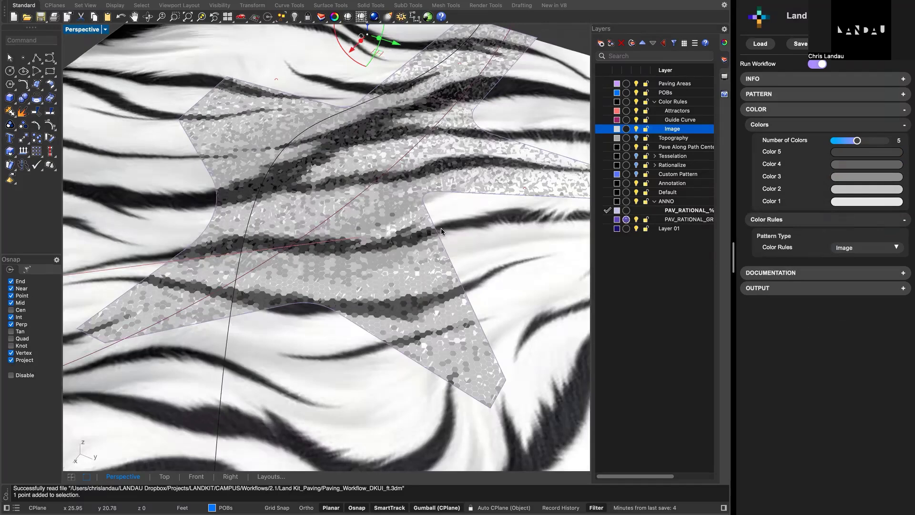
scroll(441, 231, down, 5)
click(413, 331)
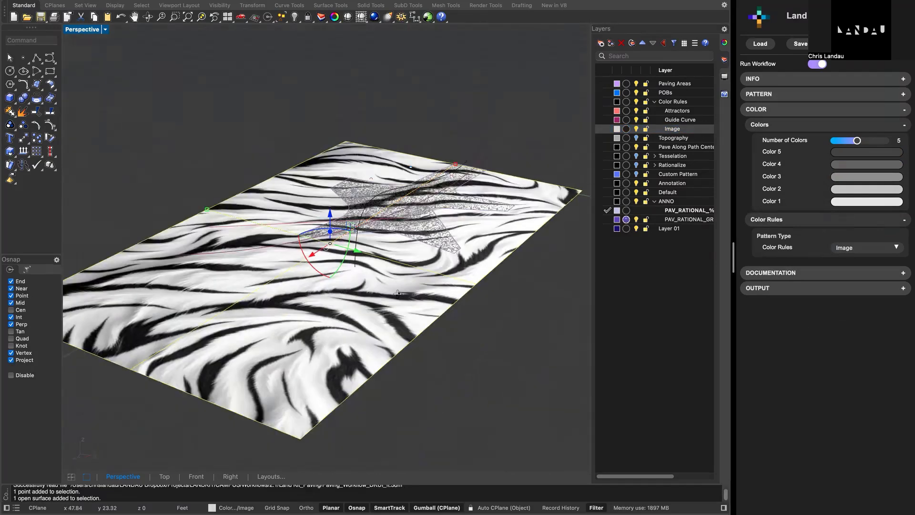
right_drag(398, 293, 400, 315)
click(670, 130)
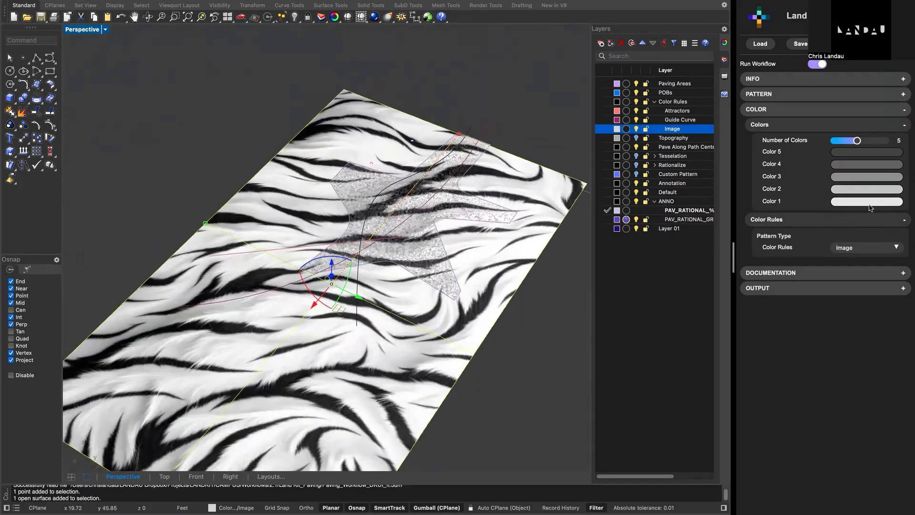
click(636, 129)
shift+right_drag(518, 201, 425, 290)
scroll(425, 292, up, 6)
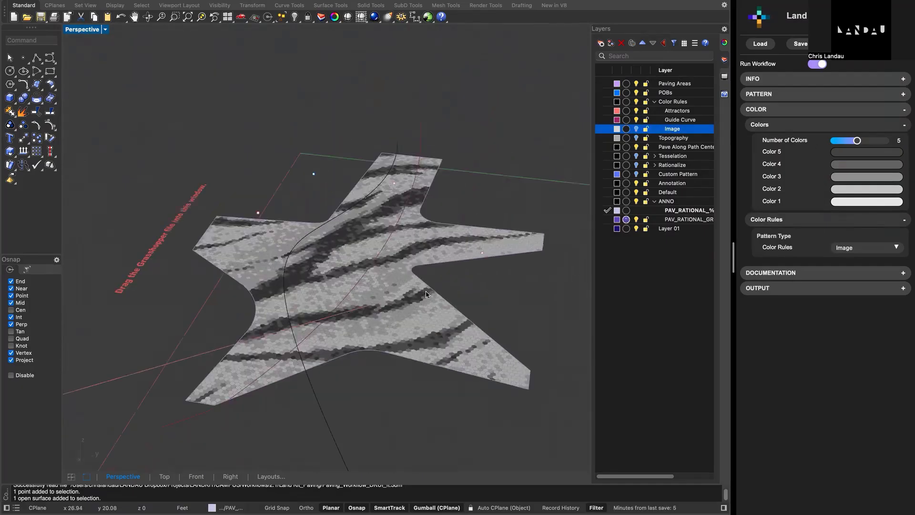
scroll(425, 295, up, 2)
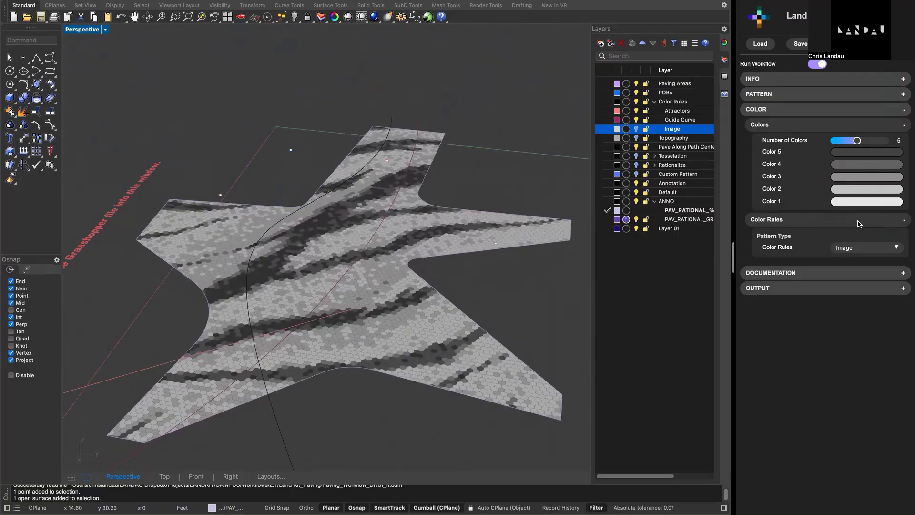
- Set the Color Rules of the paving to Random and inspect the pavers
click(789, 124)
click(790, 125)
click(789, 125)
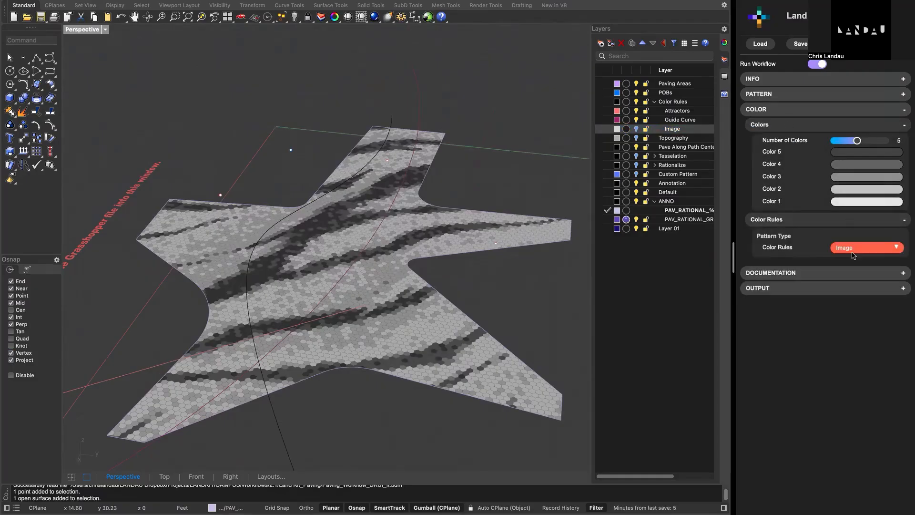
click(855, 249)
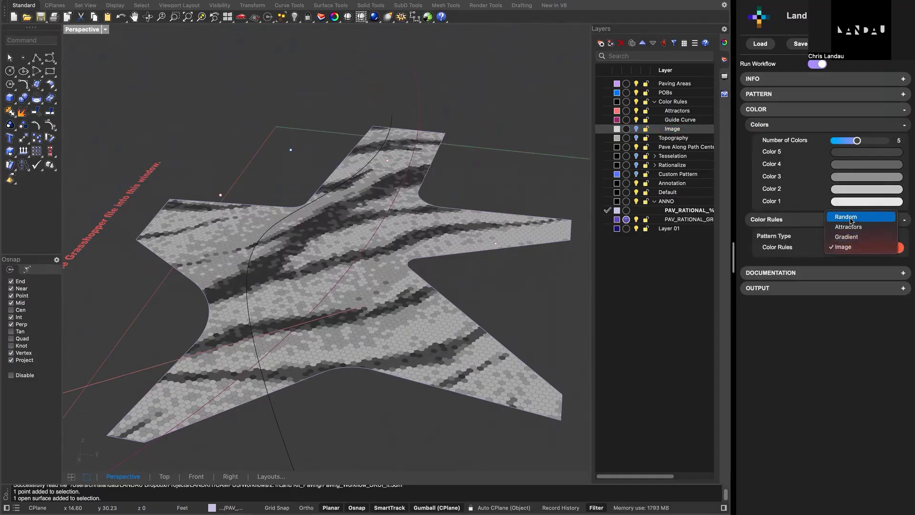
click(851, 217)
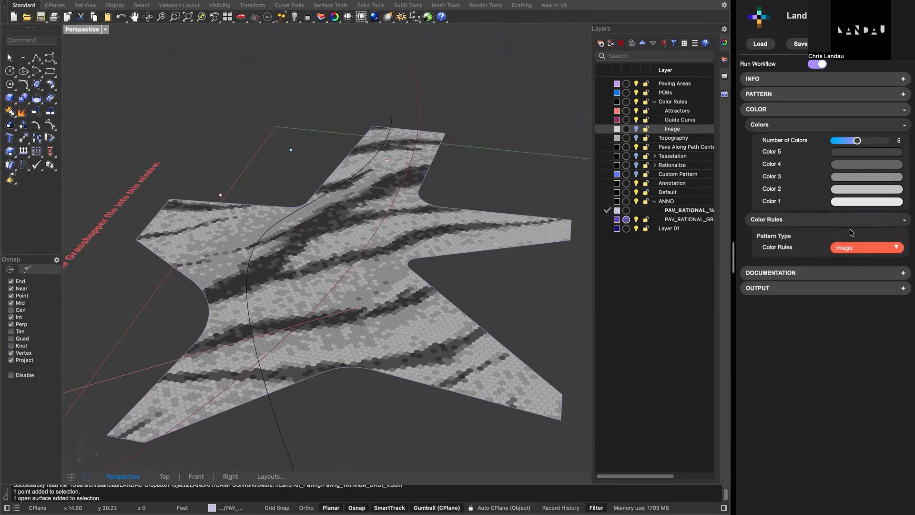
right_drag(428, 245, 424, 257)
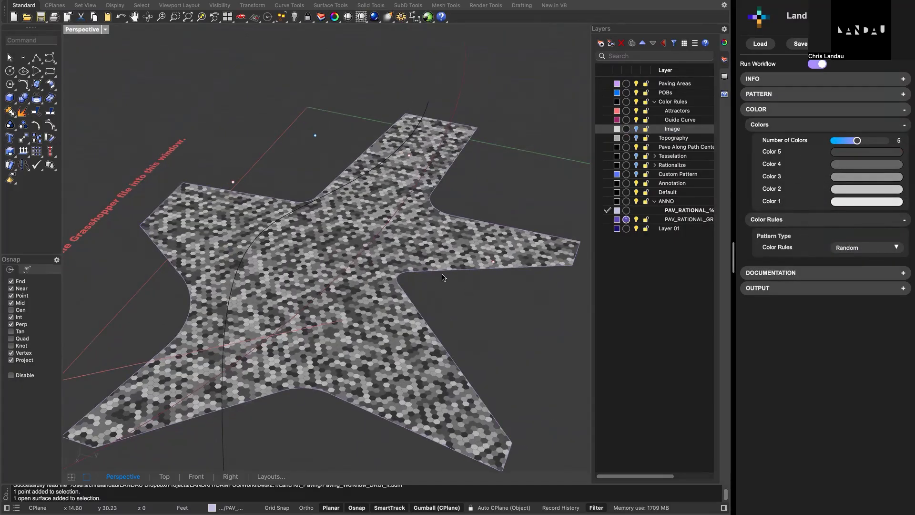
right_drag(520, 280, 369, 257)
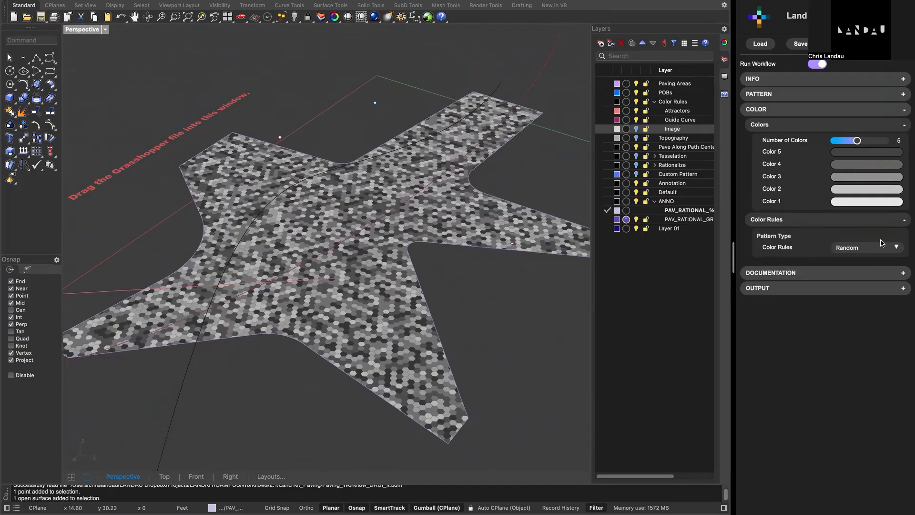
- Set the Color Rules of the paving to Attractors and inspect how the pavers are shaded
click(871, 249)
click(865, 260)
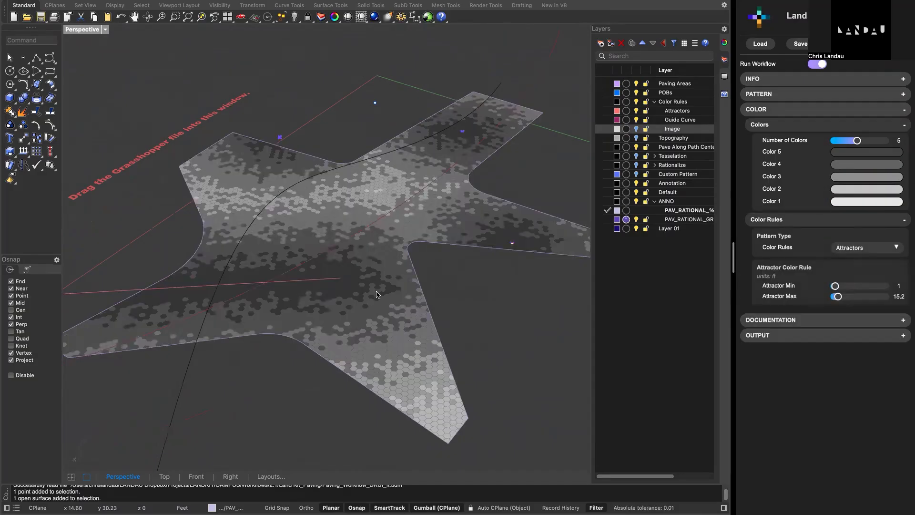
right_drag(405, 235, 455, 242)
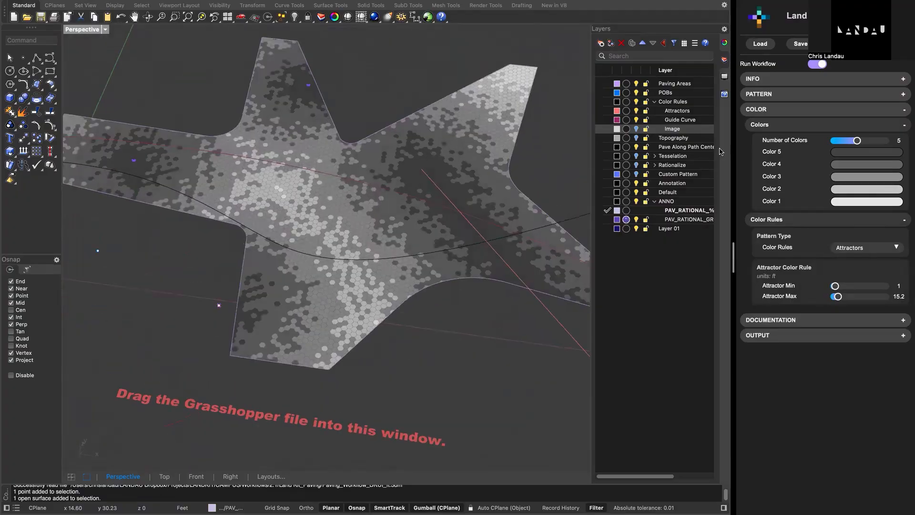
- Select all objects on the Attractors layer and examine where they lie relative to the paving
right_click(681, 114)
click(708, 133)
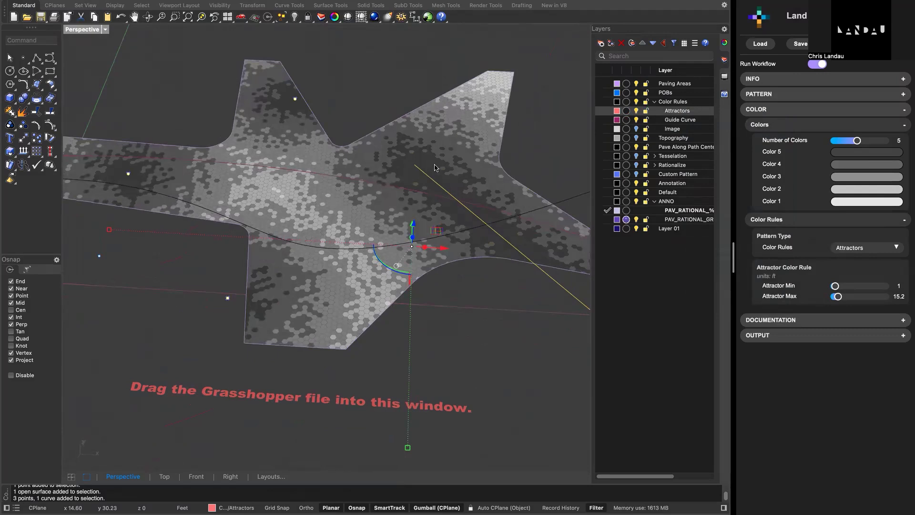
right_drag(401, 238, 407, 264)
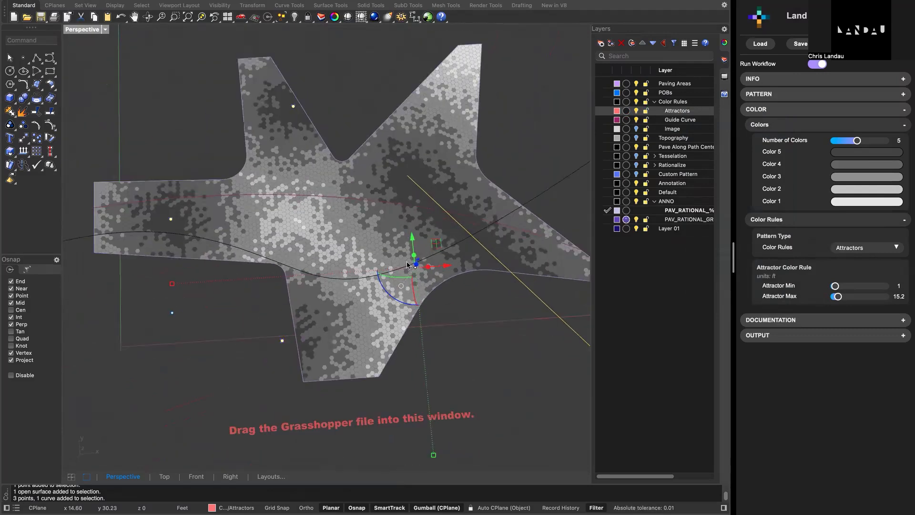
scroll(415, 268, down, 3)
scroll(415, 265, down, 2)
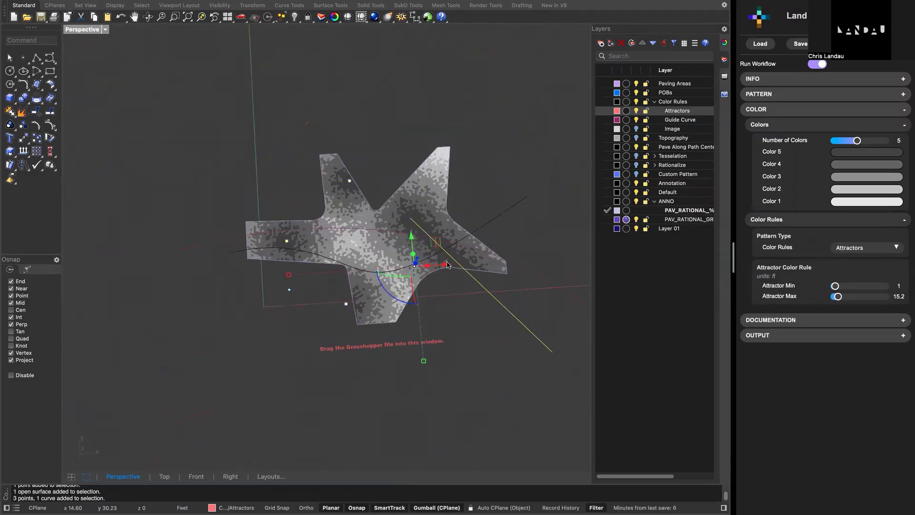
- Move the attractor line onto the paving's narrow pointed arm and inspect the updated shading
click(495, 324)
click(485, 288)
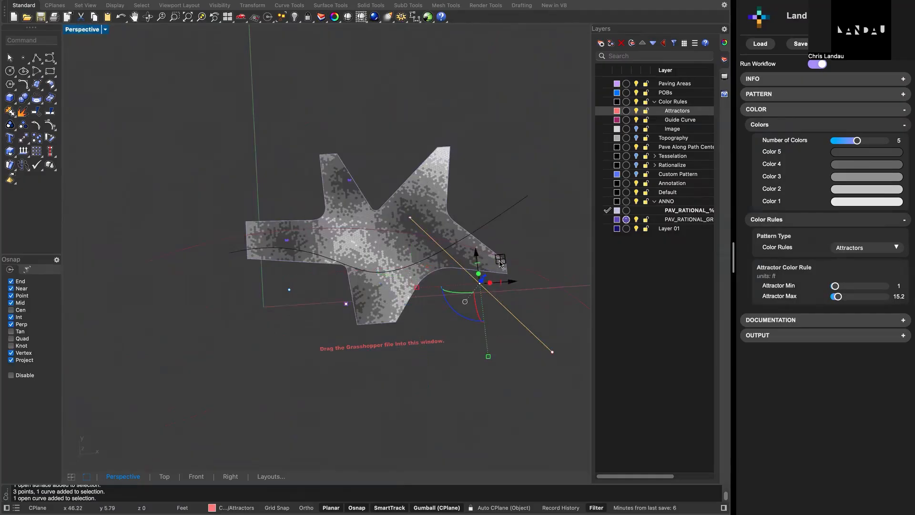
drag(488, 280, 481, 372)
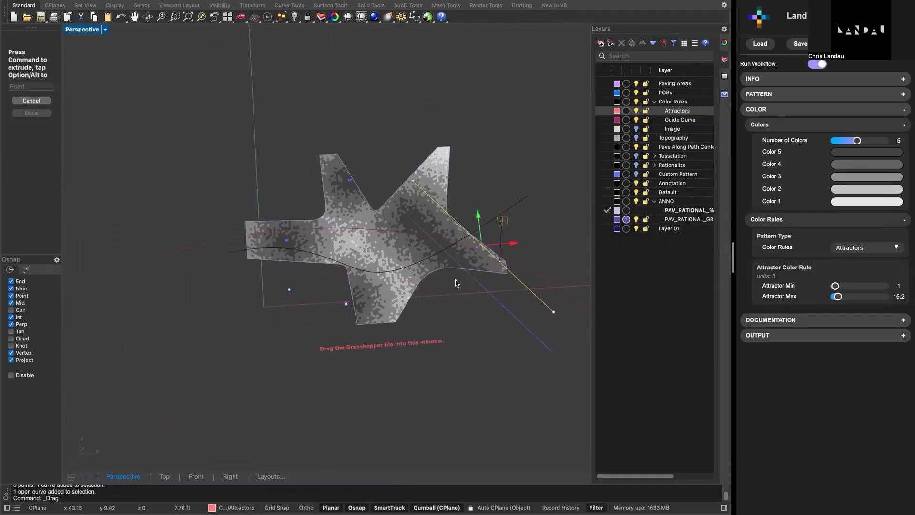
scroll(401, 248, up, 3)
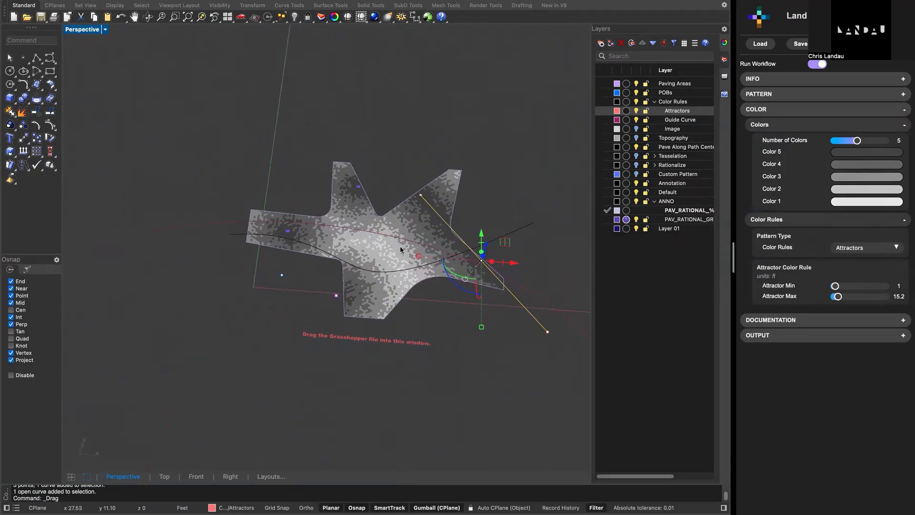
scroll(401, 249, up, 4)
right_drag(401, 250, 374, 222)
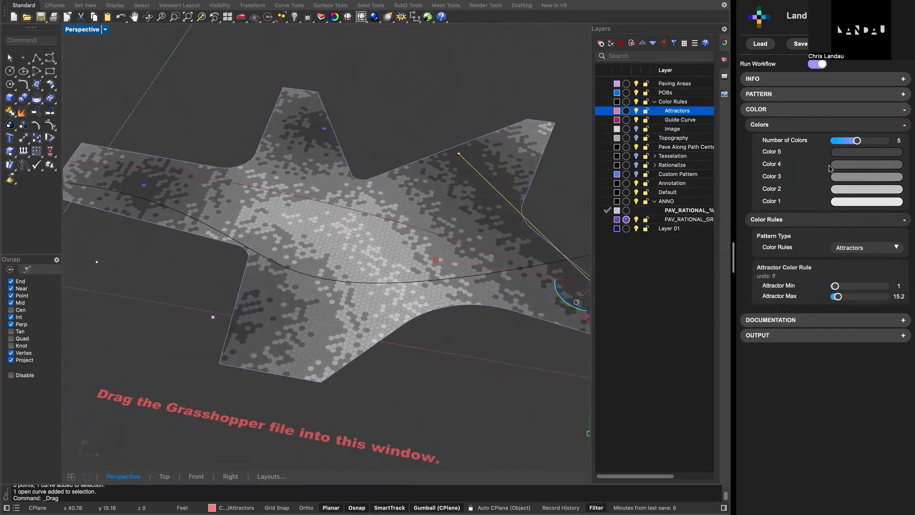
- Set the Color Rules of the paving to Gradient
click(865, 253)
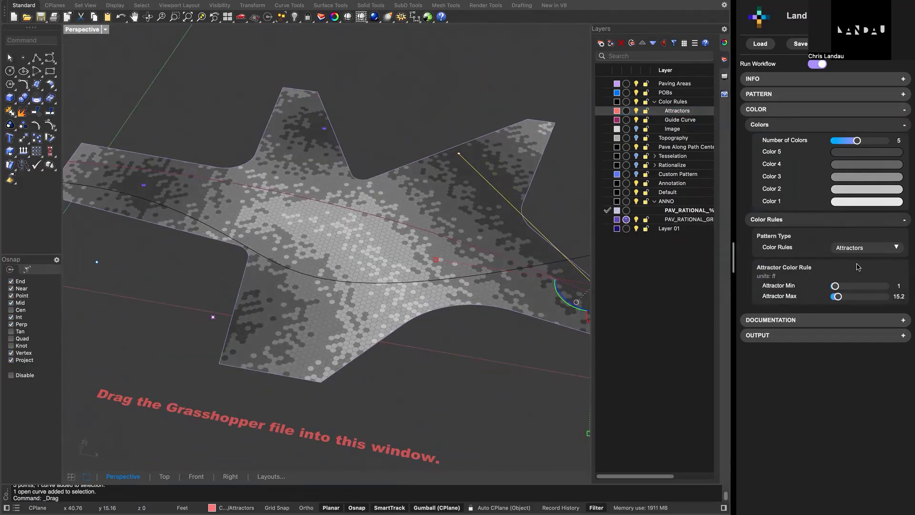
click(864, 247)
click(853, 248)
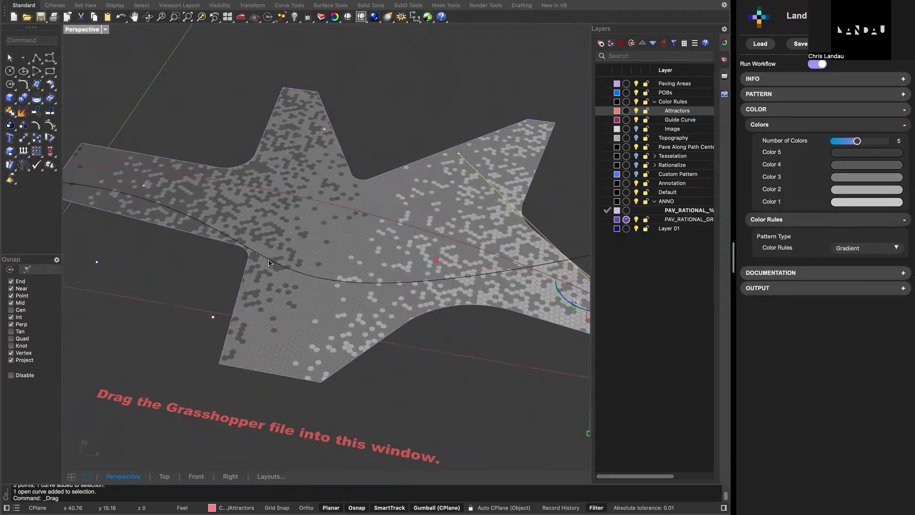
- Try scaling down the black path centerline curve that crosses the paving, and undo the scaling
click(269, 263)
scroll(270, 262, down, 5)
right_drag(270, 263, 286, 287)
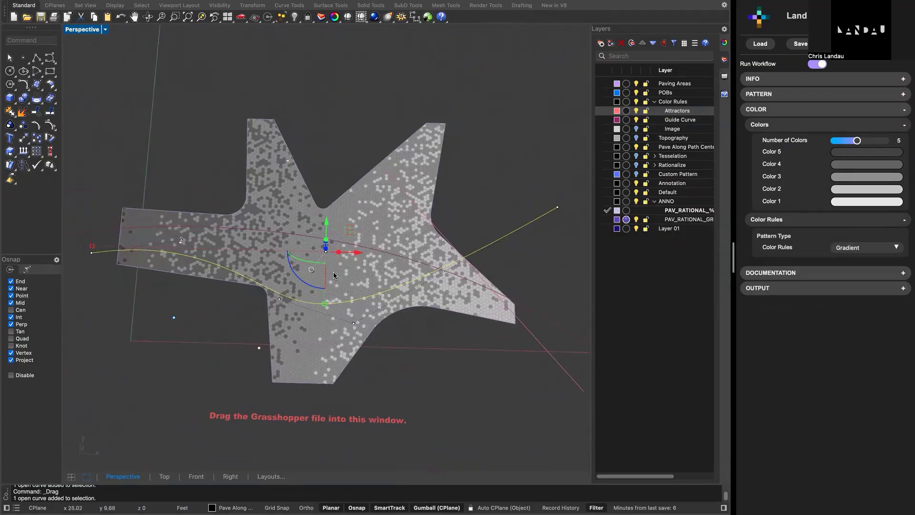
drag(95, 251, 302, 285)
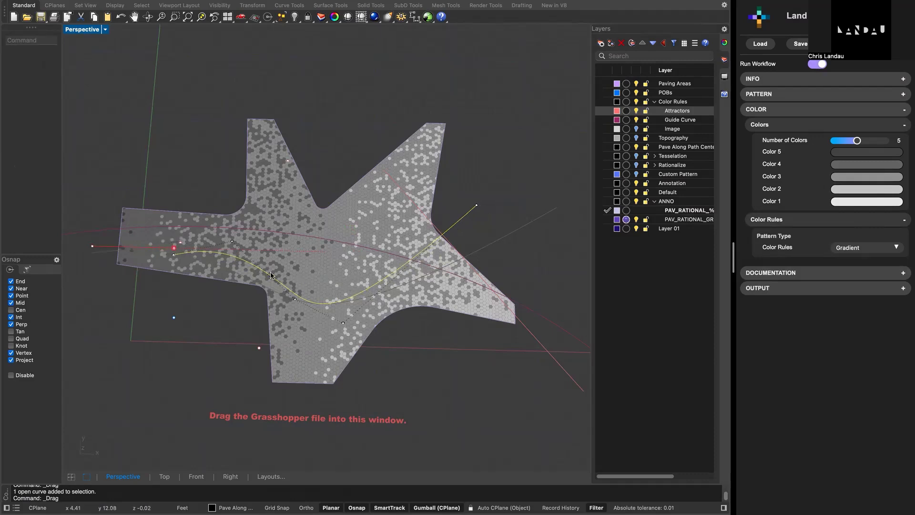
right_drag(335, 286, 333, 272)
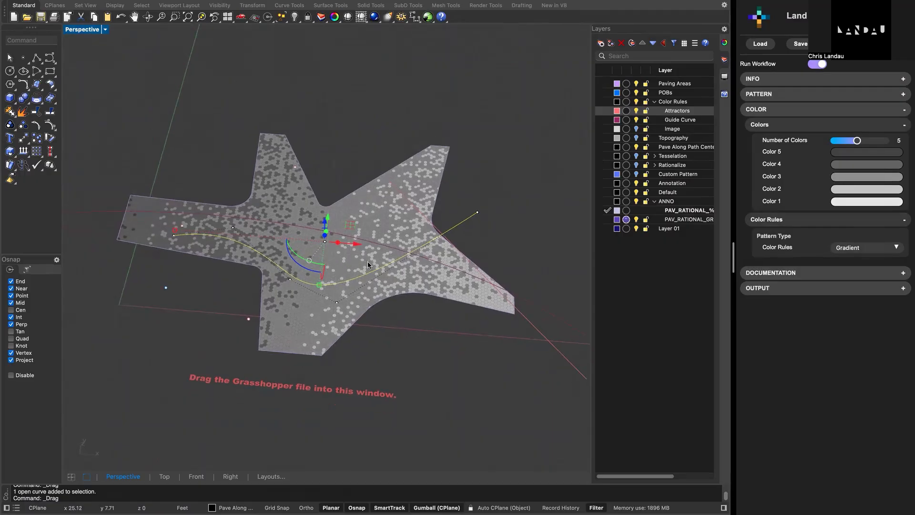
key(ctrl+z)
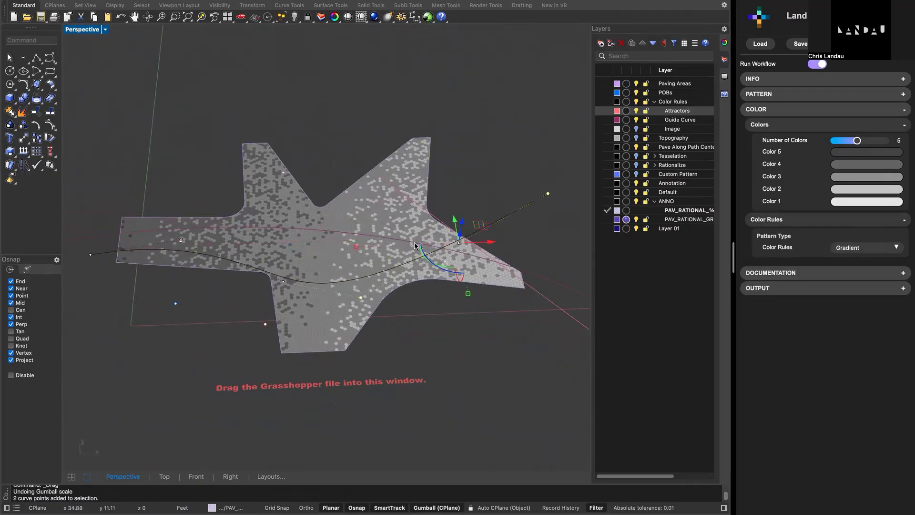
- Select the guide curve that drives the gradient and scale it down to roughly the extent of the paving
click(411, 247)
right_drag(380, 290, 365, 299)
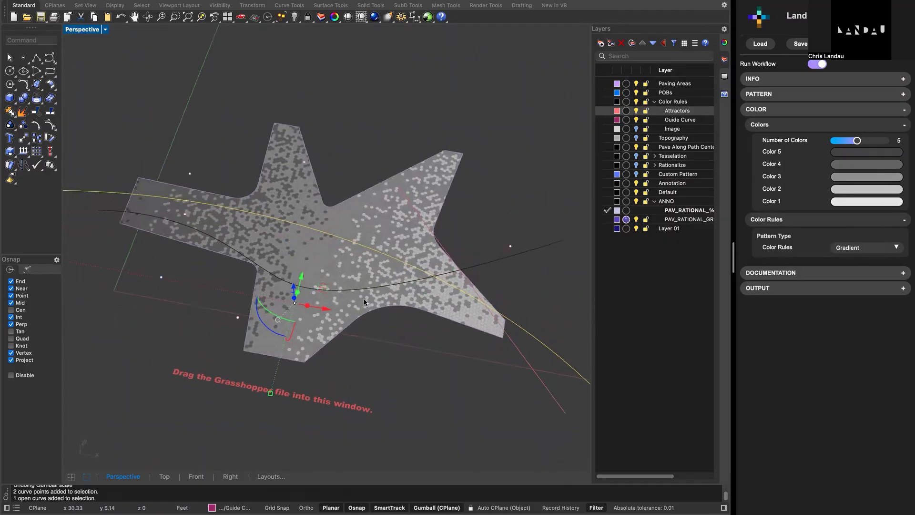
scroll(365, 298, up, 2)
scroll(365, 298, down, 4)
scroll(317, 284, up, 6)
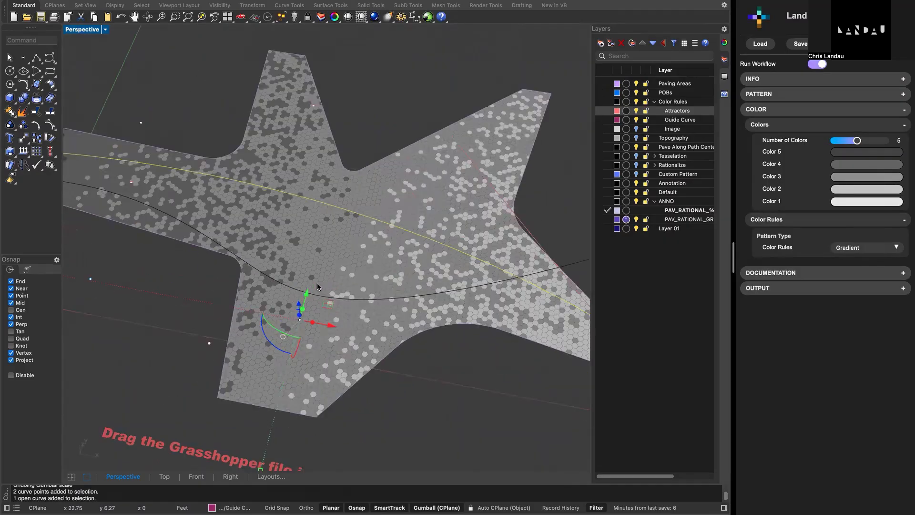
scroll(318, 284, down, 4)
scroll(317, 284, down, 4)
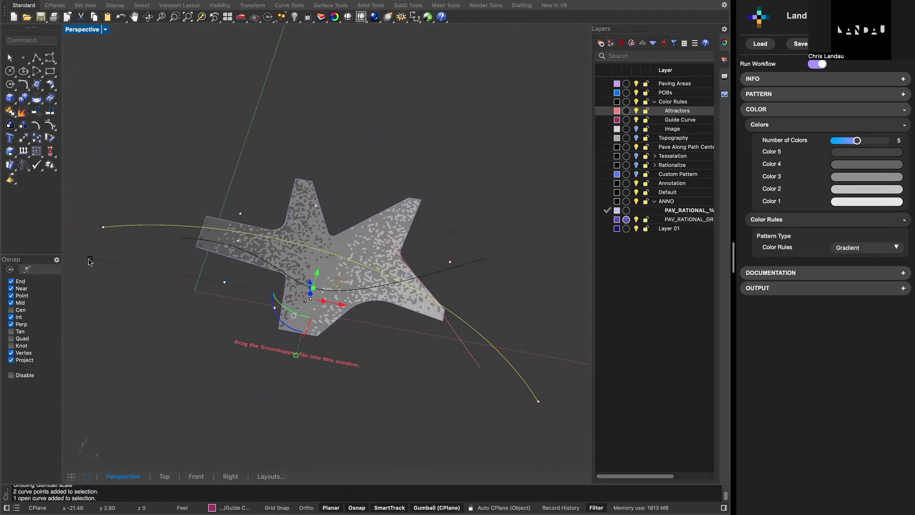
drag(90, 259, 173, 294)
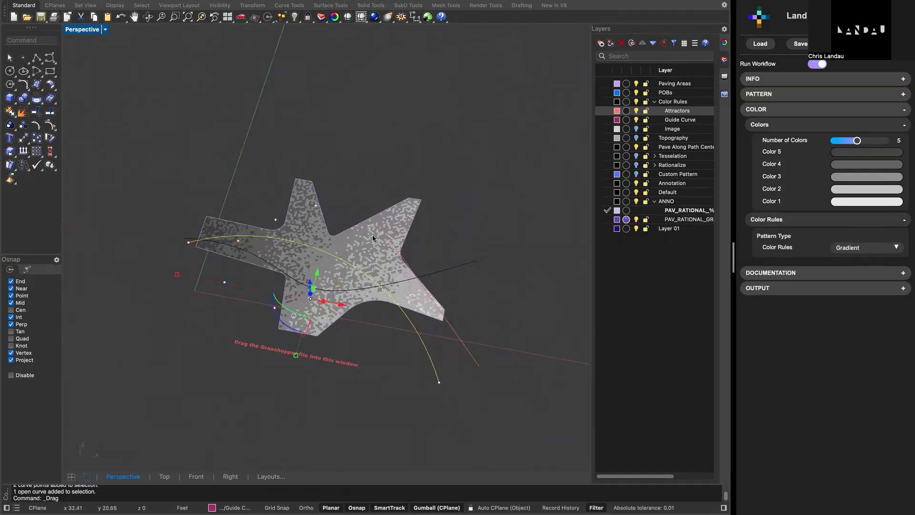
- Move the guide curve to several positions across the paving, ending over its dark arm, and inspect the gradient
drag(332, 282, 299, 201)
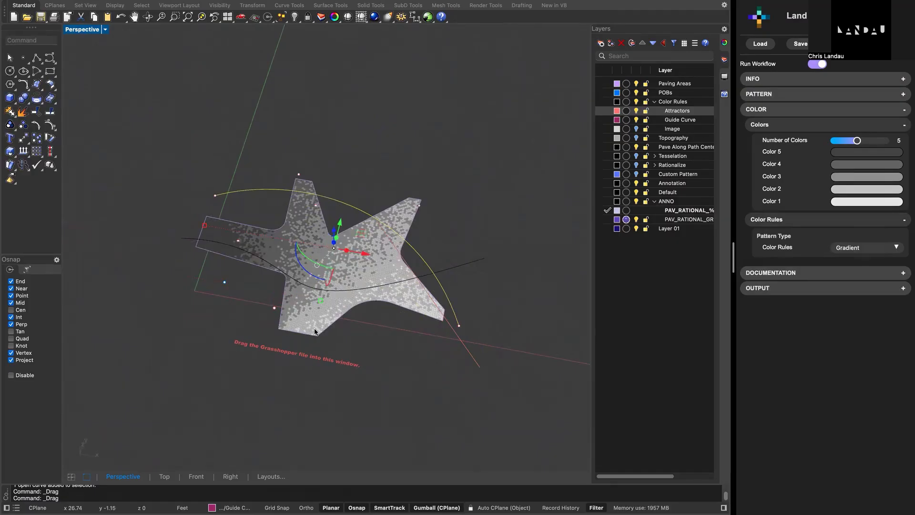
drag(453, 316, 429, 264)
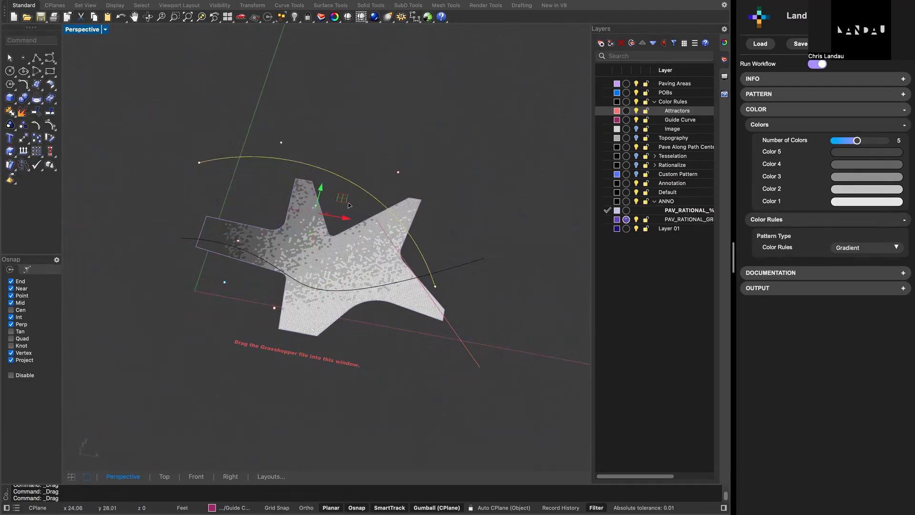
drag(350, 205, 395, 275)
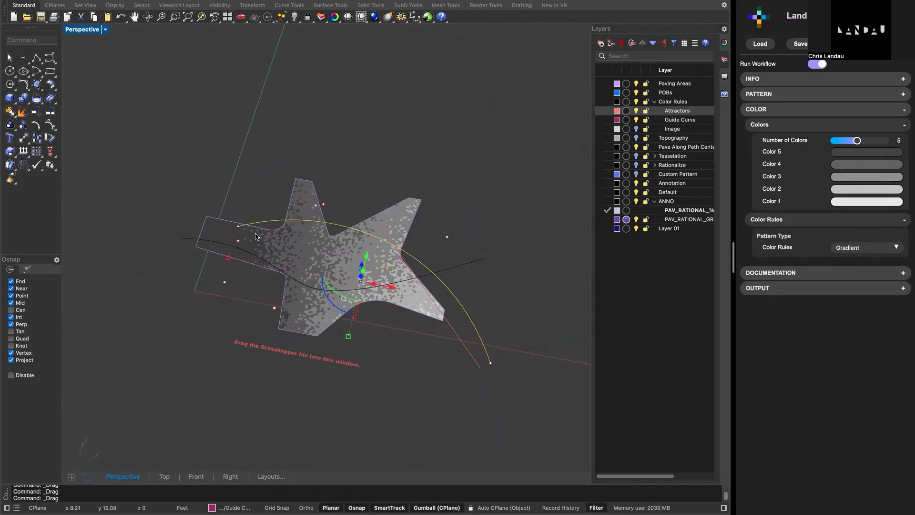
drag(364, 269, 319, 250)
scroll(350, 258, up, 9)
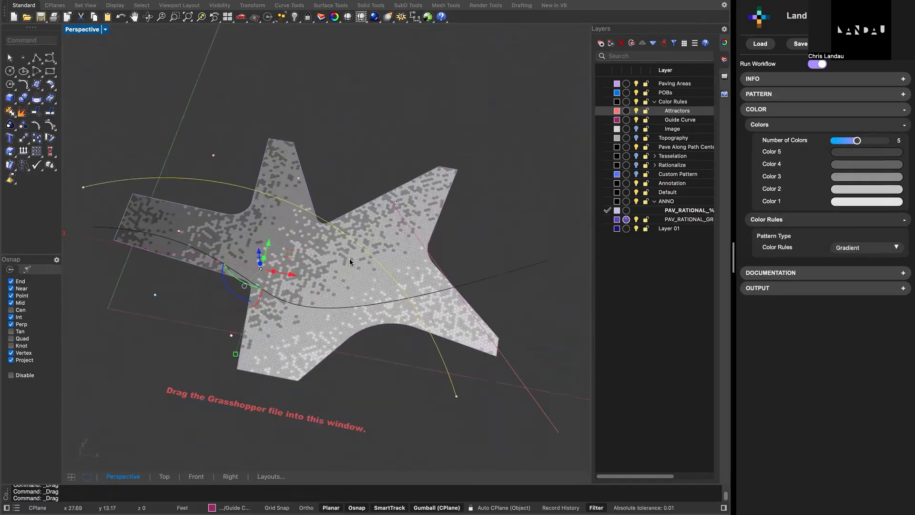
scroll(353, 261, down, 4)
right_drag(353, 261, 330, 265)
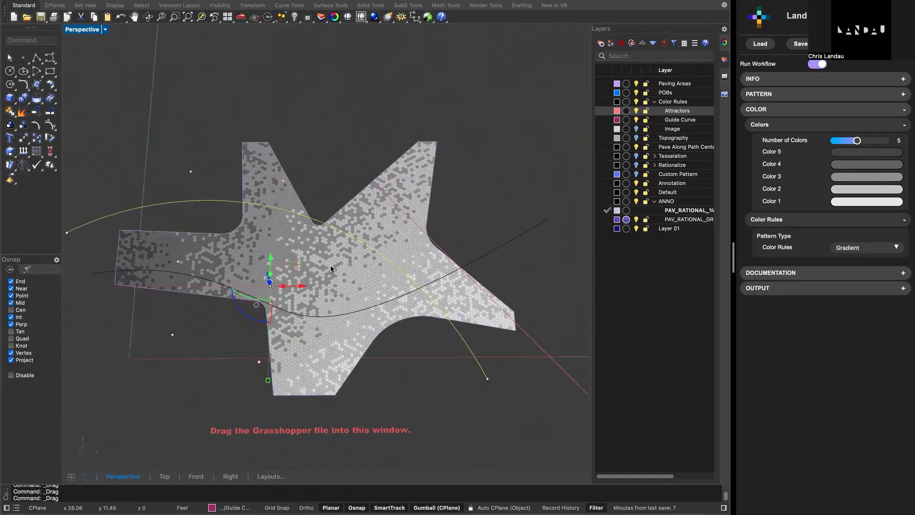
- Collapse the color settings and turn on Rationalize Paving with Percent Annotations in the documentation settings
click(804, 127)
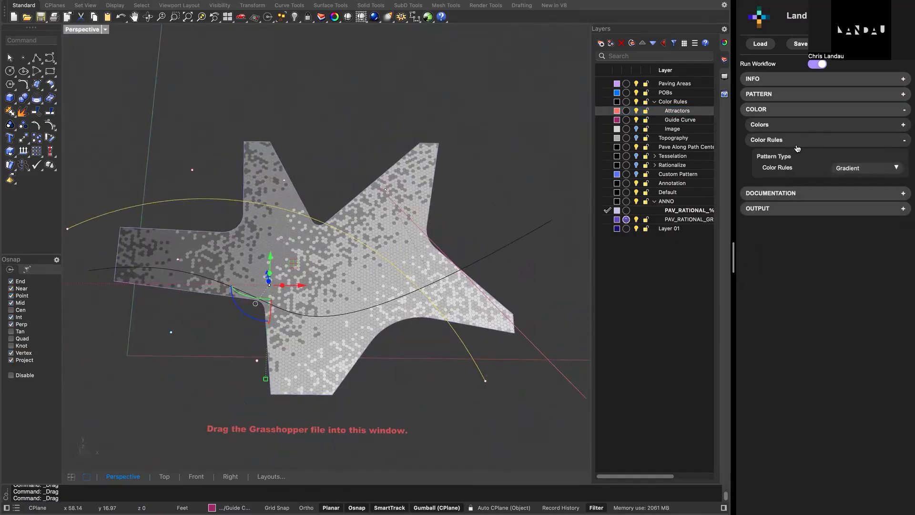
click(797, 143)
click(797, 161)
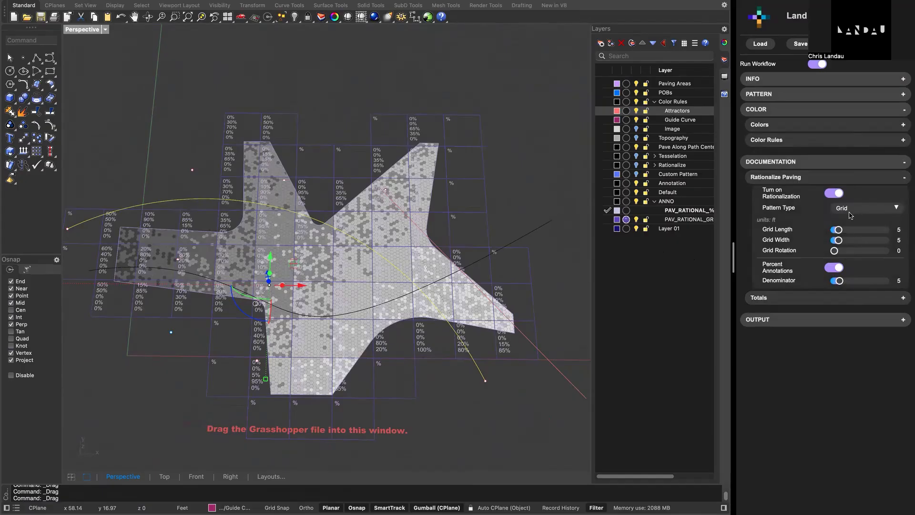
- Set the Pattern Type of the paving rationalization to Hex Grid and inspect the annotated cells
click(853, 208)
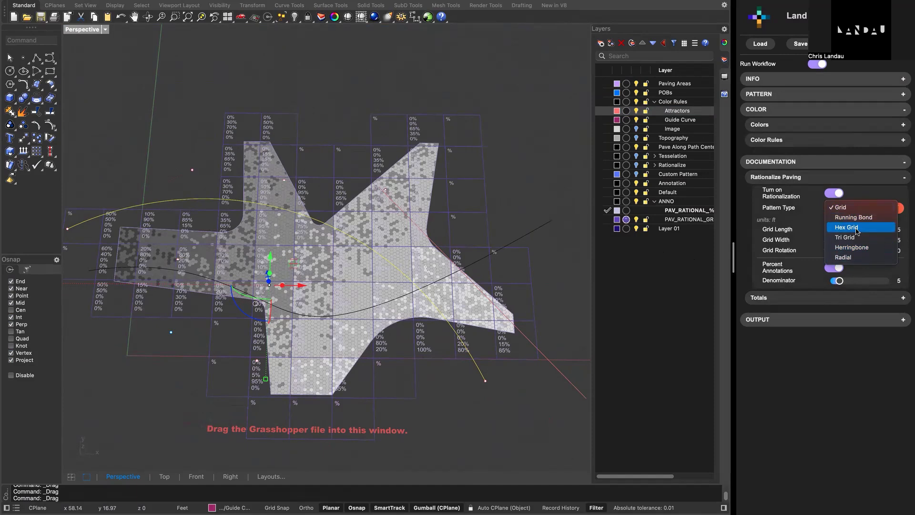
click(857, 231)
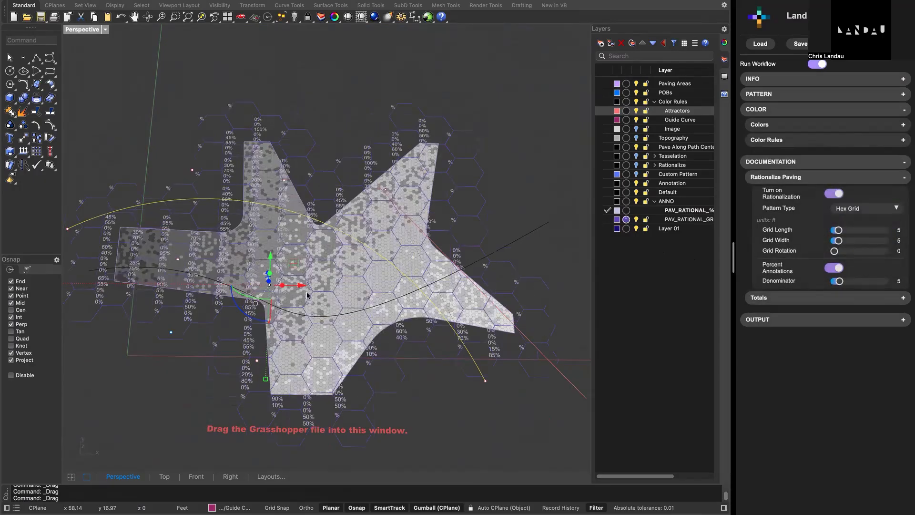
right_drag(308, 296, 300, 273)
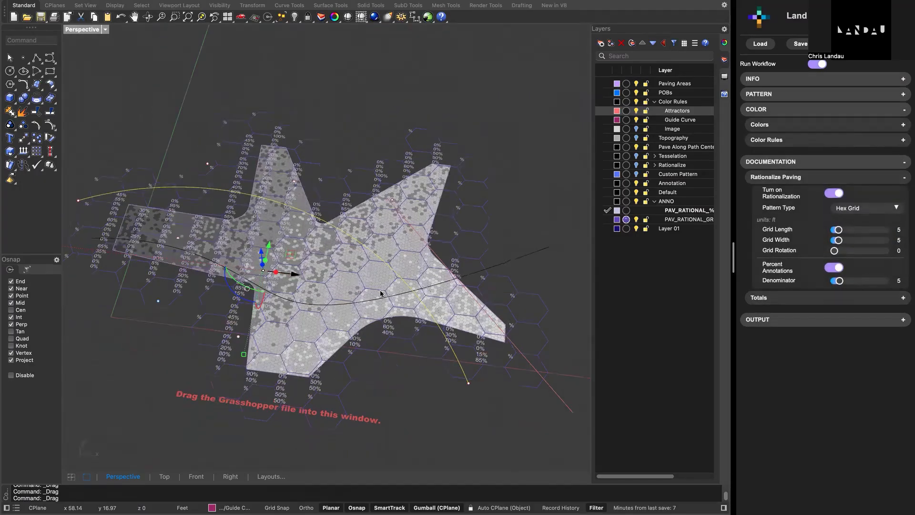
right_drag(380, 294, 378, 288)
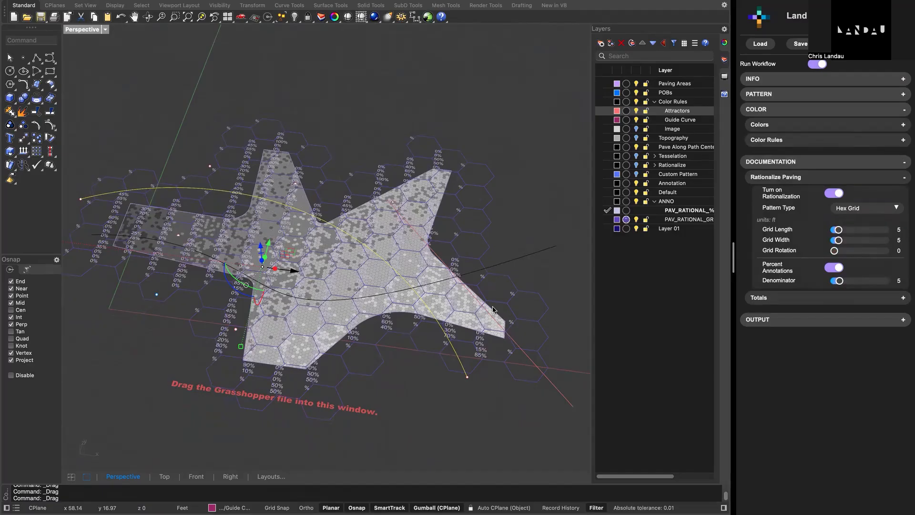
- Turn Percent Annotations off and back on, and inspect the color percentages in the hex cells up close
click(841, 269)
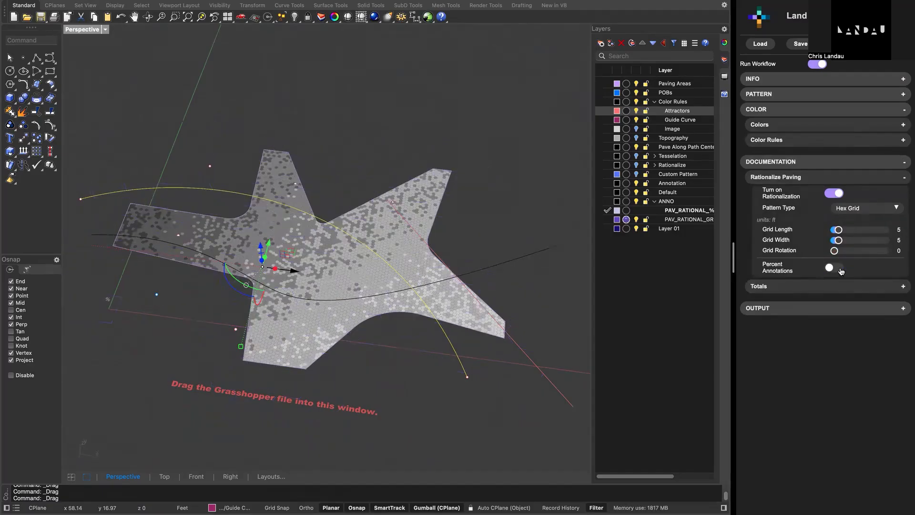
click(842, 270)
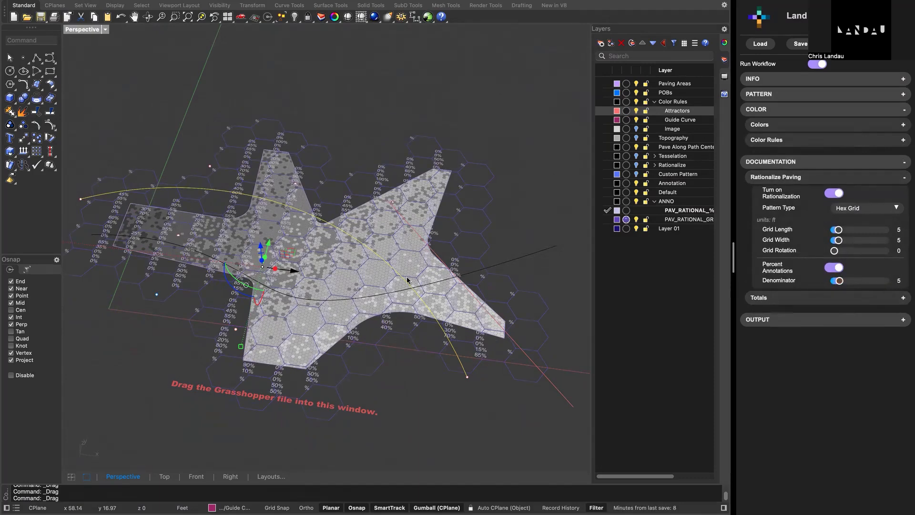
scroll(389, 326, up, 3)
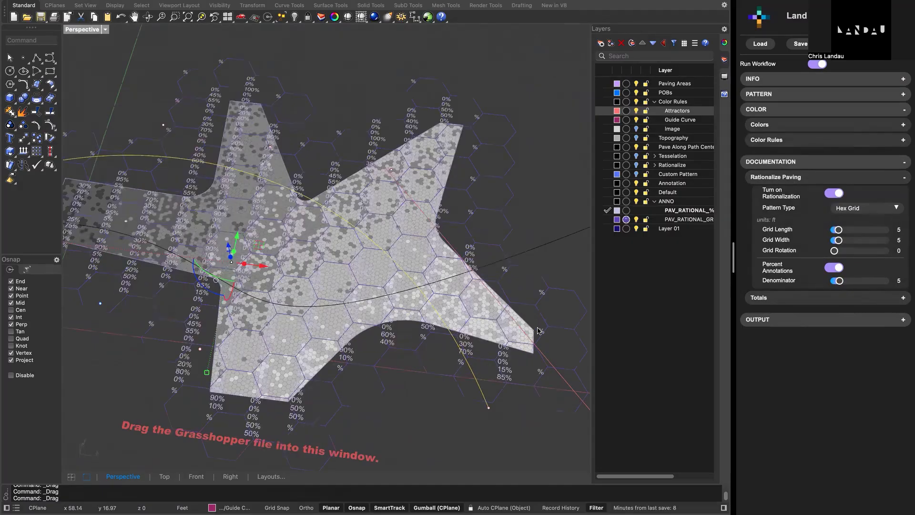
scroll(470, 326, up, 3)
scroll(470, 326, up, 2)
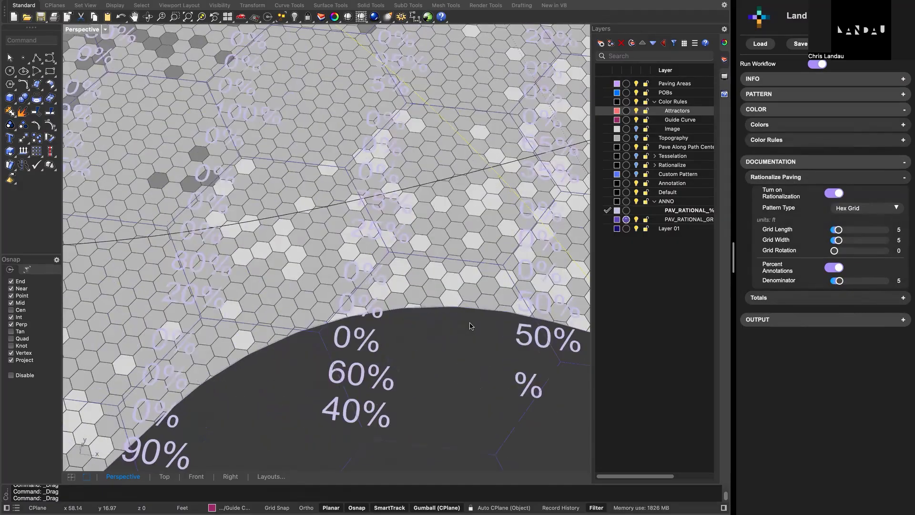
scroll(470, 326, down, 2)
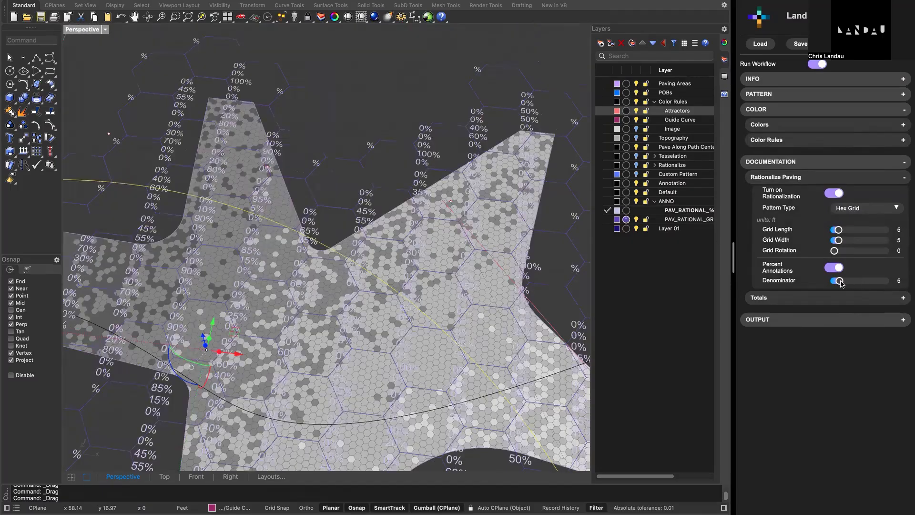
- Collapse the paving rationalization settings and review the paver totals and paver cuts in the documentation
click(841, 282)
mouse_move(491, 290)
right_down()
mouse_move(486, 278)
mouse_move(486, 286)
right_up()
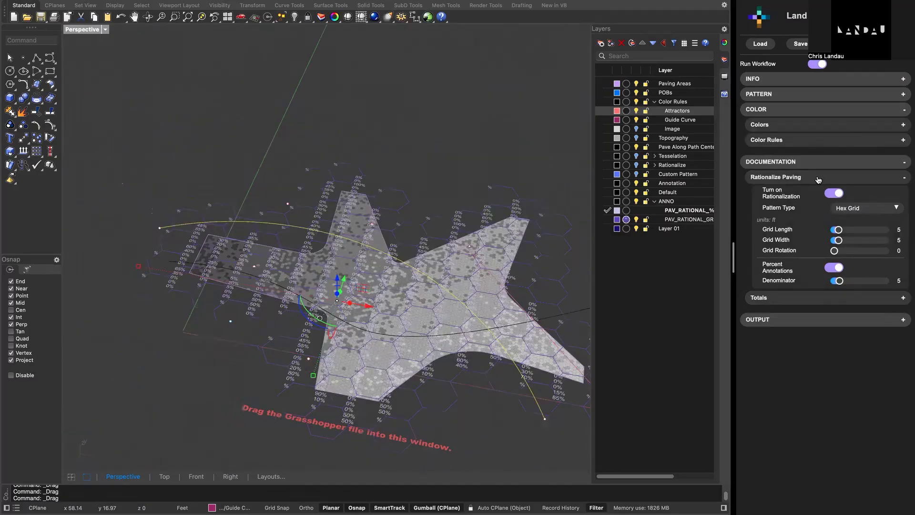
click(819, 180)
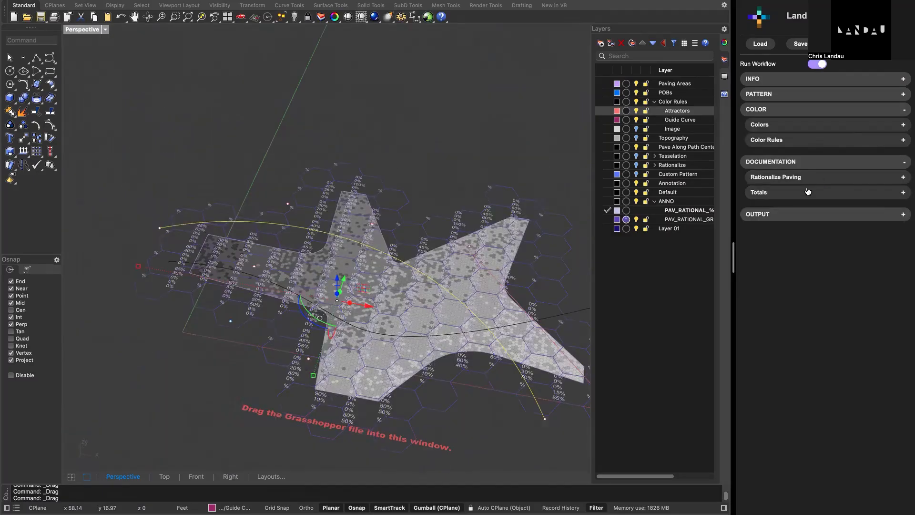
click(808, 192)
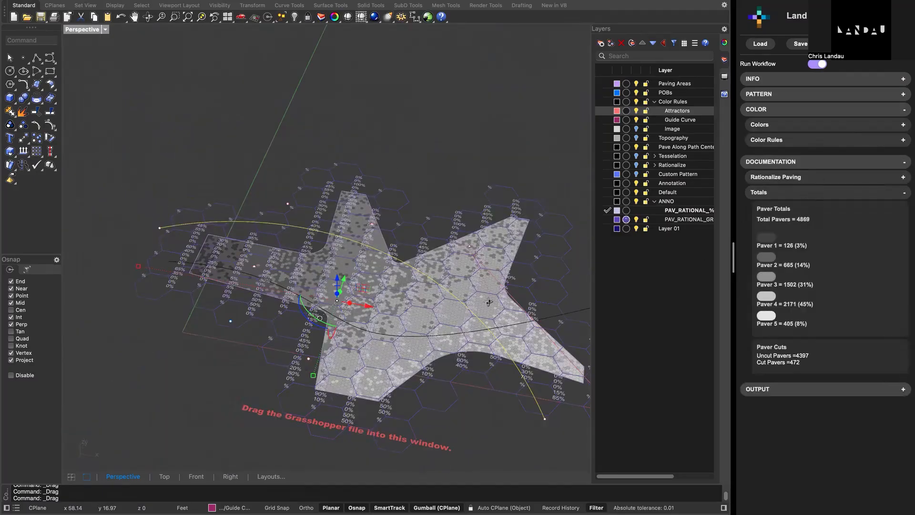
right_drag(485, 299, 436, 283)
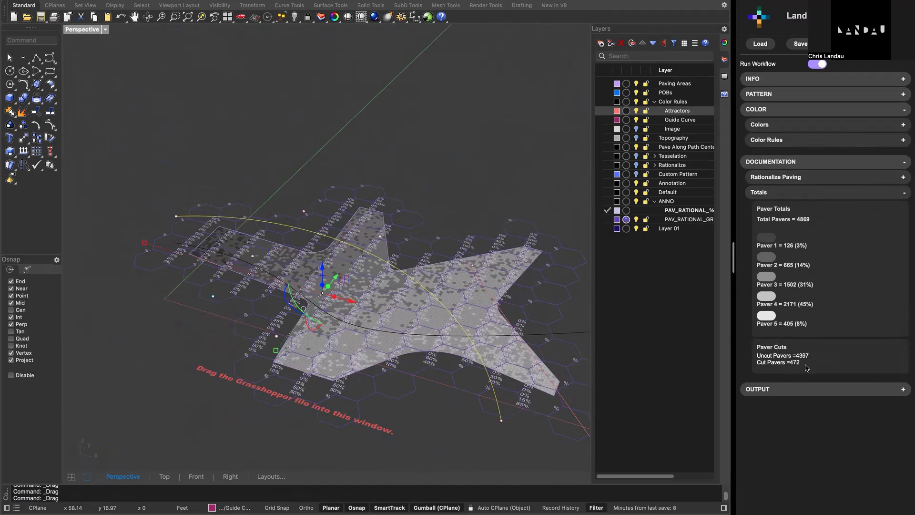
click(813, 193)
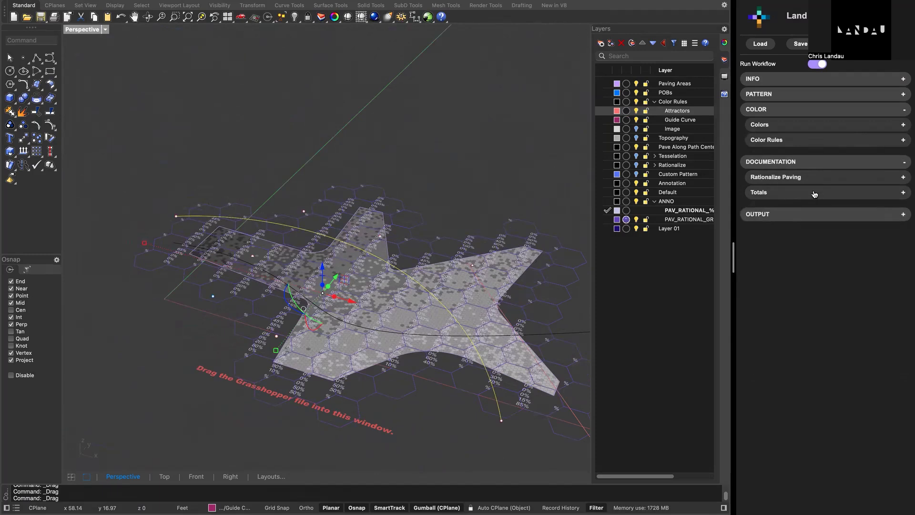
- Try Curves as the paving's Pattern Output, set it to Hatches, and collapse the output settings
click(814, 217)
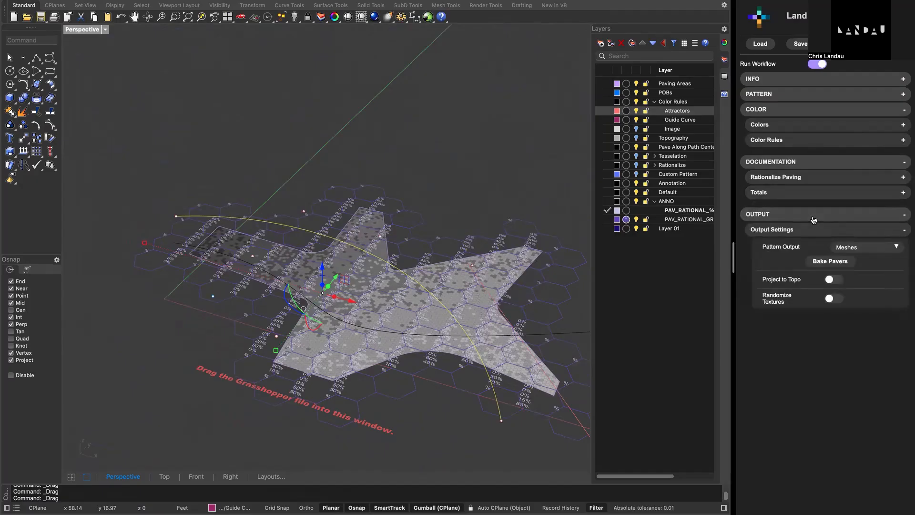
click(857, 249)
click(855, 238)
click(853, 247)
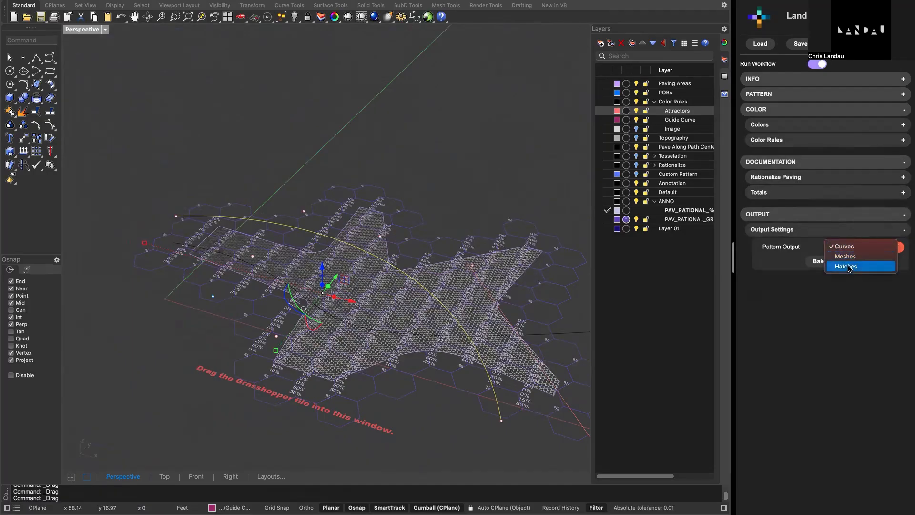
click(849, 267)
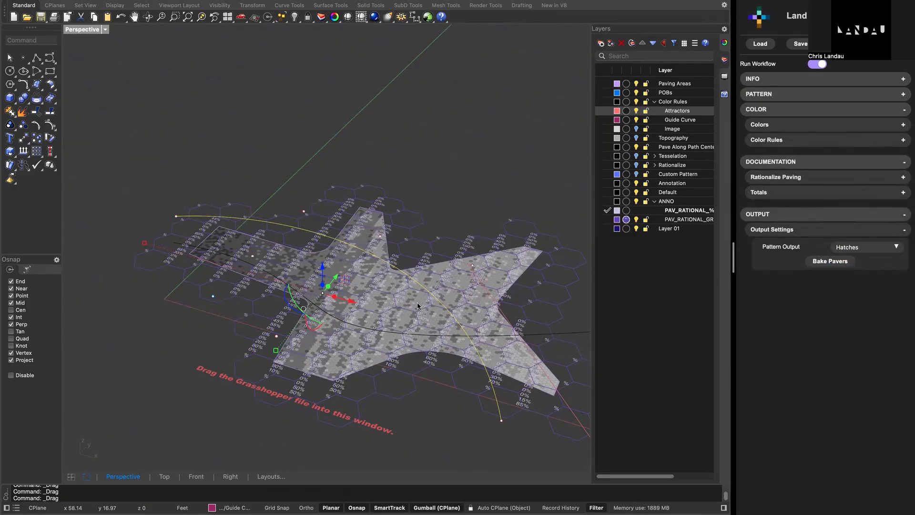
click(848, 247)
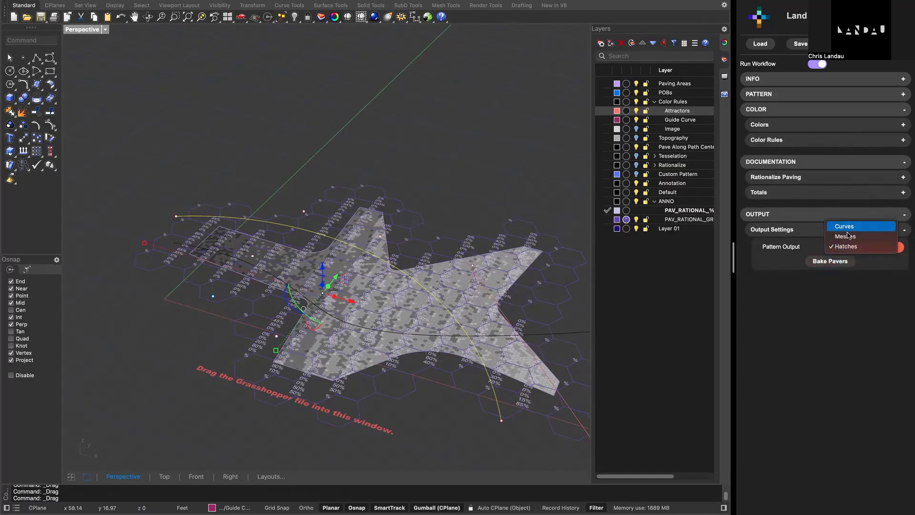
click(828, 310)
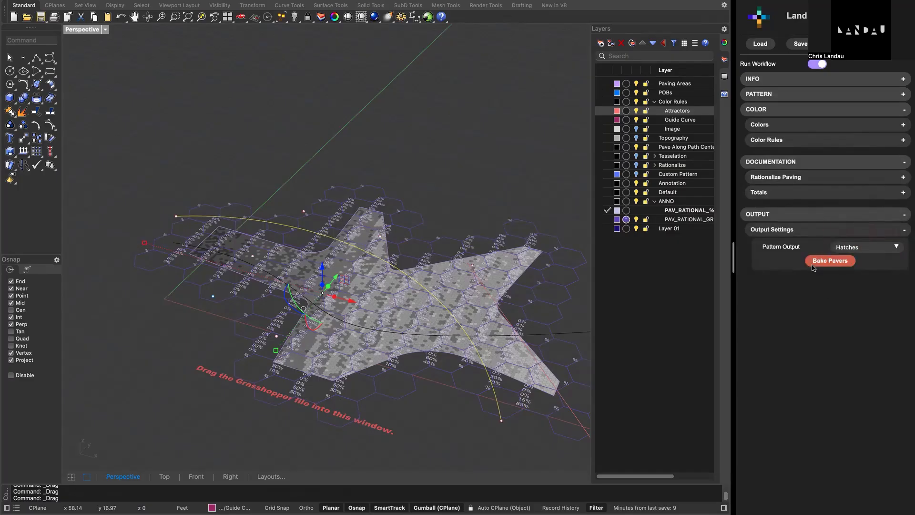
click(794, 233)
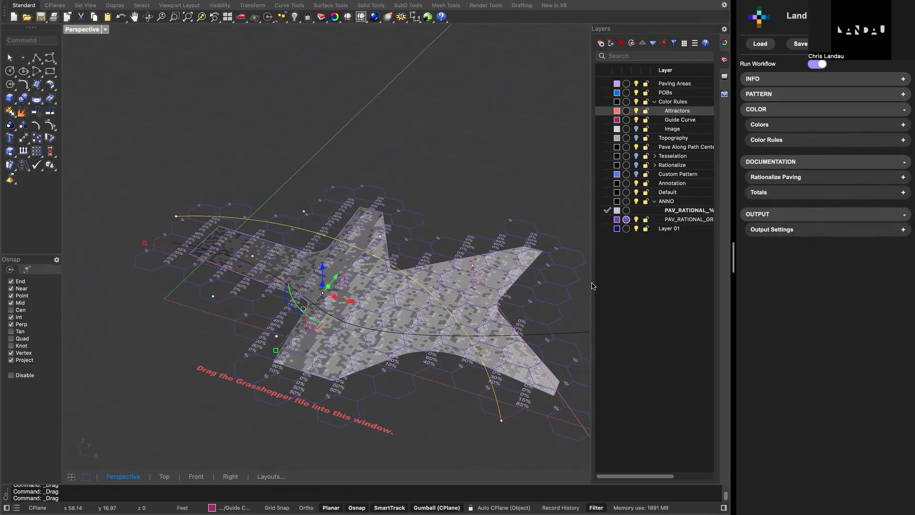
- Switch to the Rhino window with the Topo Workflow model and narrow its workflow panel slightly
key(ctrl+Left)
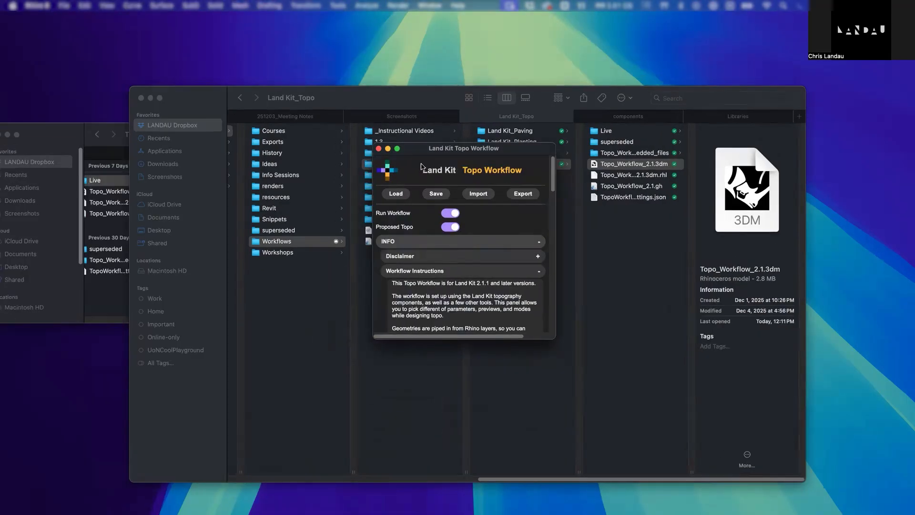
key(ctrl+Up)
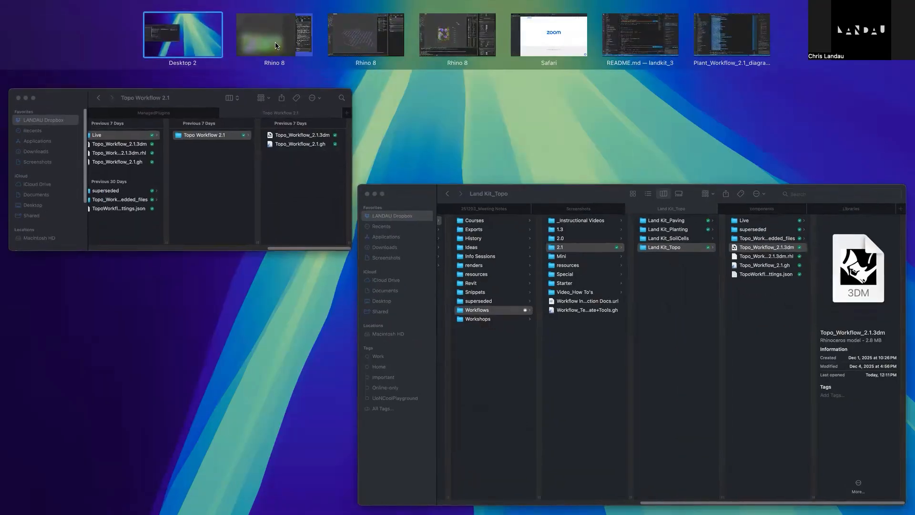
click(275, 45)
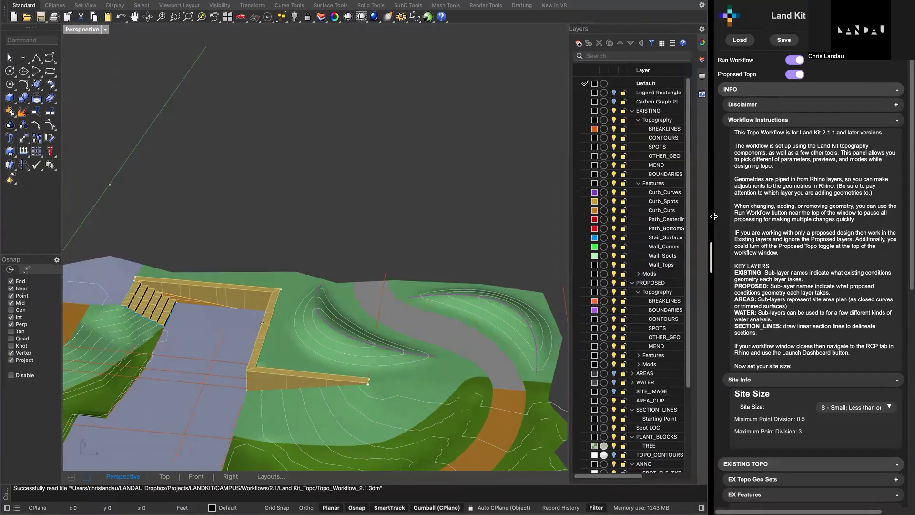
drag(715, 217, 723, 216)
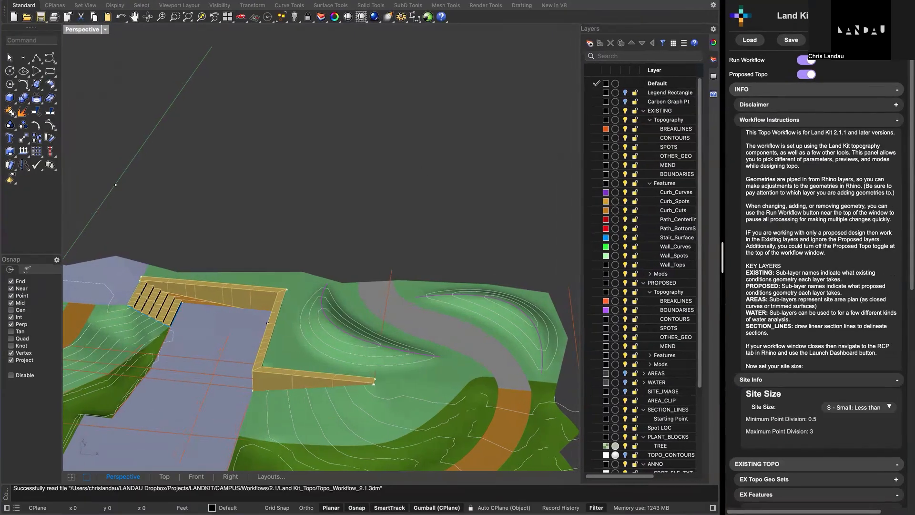
- Collapse the Info, Existing Topo and Proposed Topo settings, view the whole terrain model, and narrow the workflow panel further
click(818, 120)
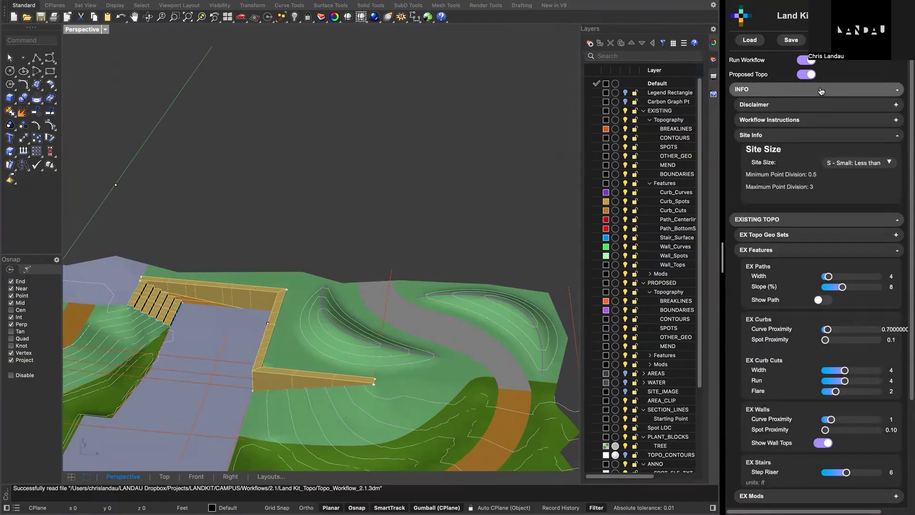
click(805, 89)
click(801, 105)
click(801, 120)
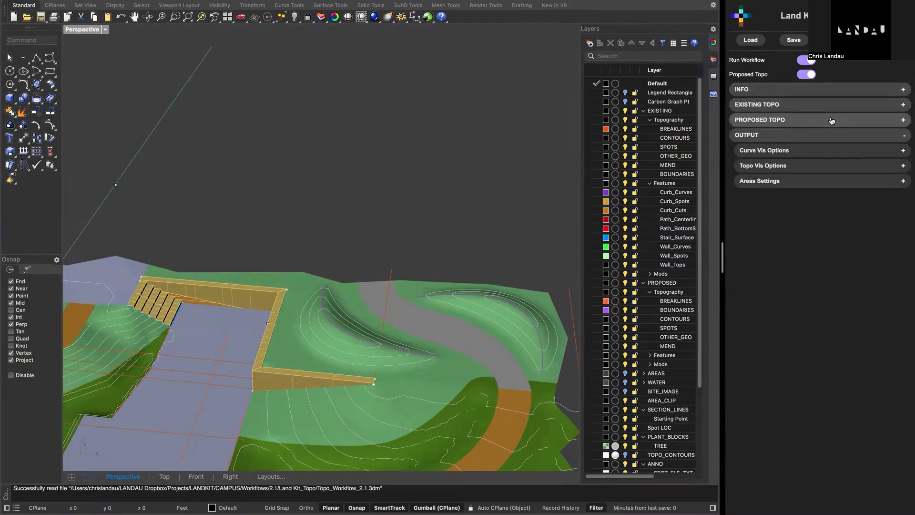
shift+right_drag(379, 326, 429, 187)
scroll(429, 186, down, 5)
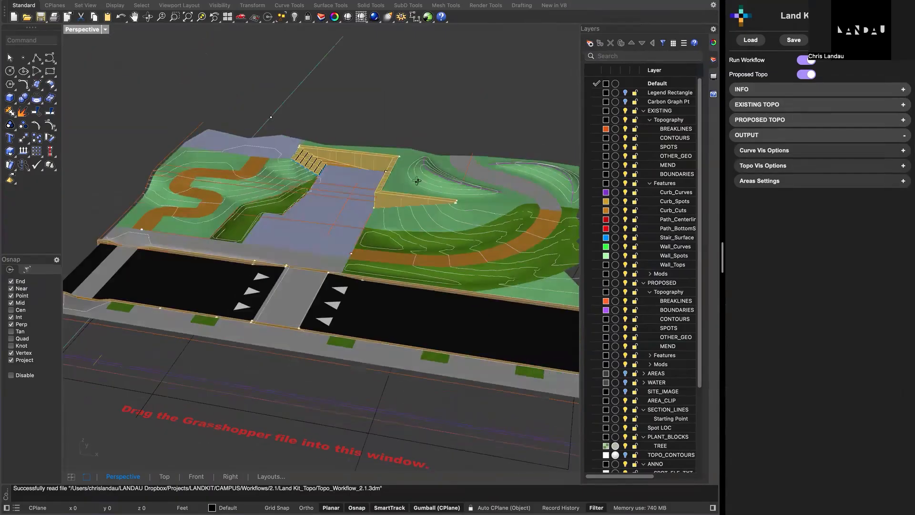
right_drag(410, 192, 510, 215)
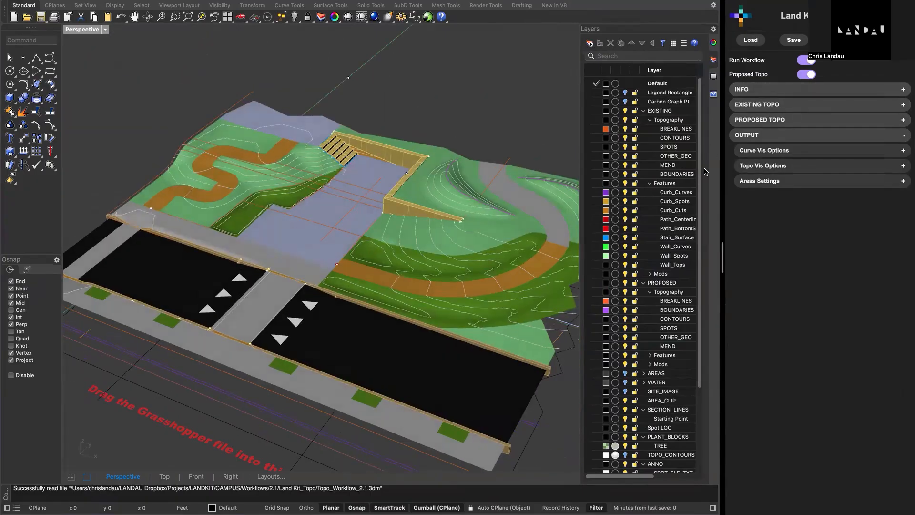
drag(721, 258, 765, 261)
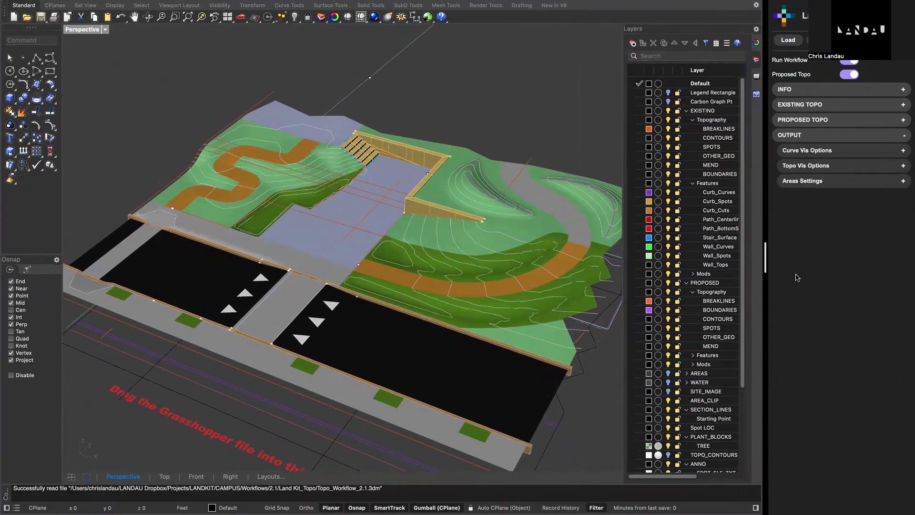
- Review the topo workflow's instructions, disclaimer and site size information, and collapse the Info settings
click(823, 90)
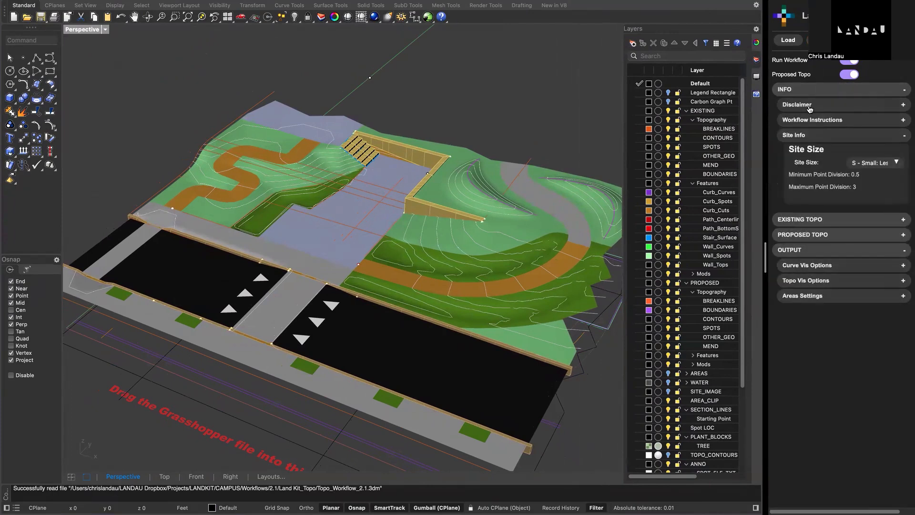
click(821, 120)
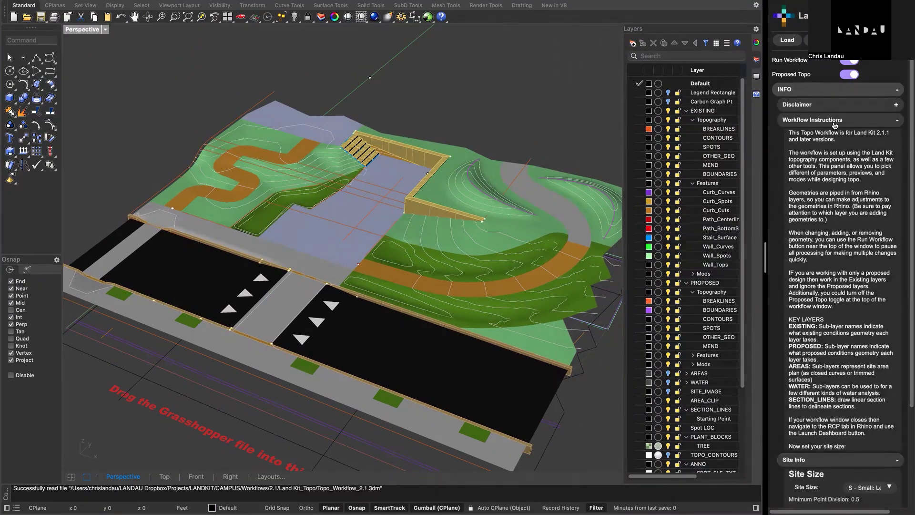
click(835, 121)
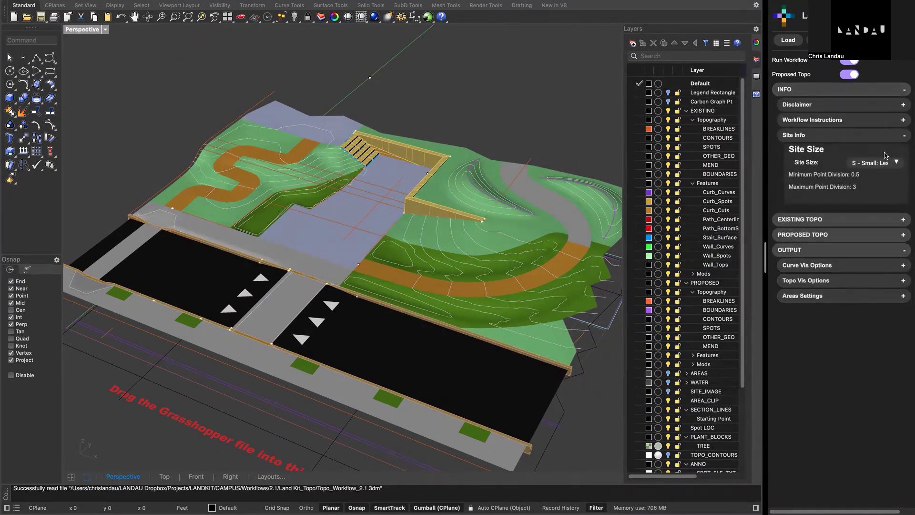
click(837, 109)
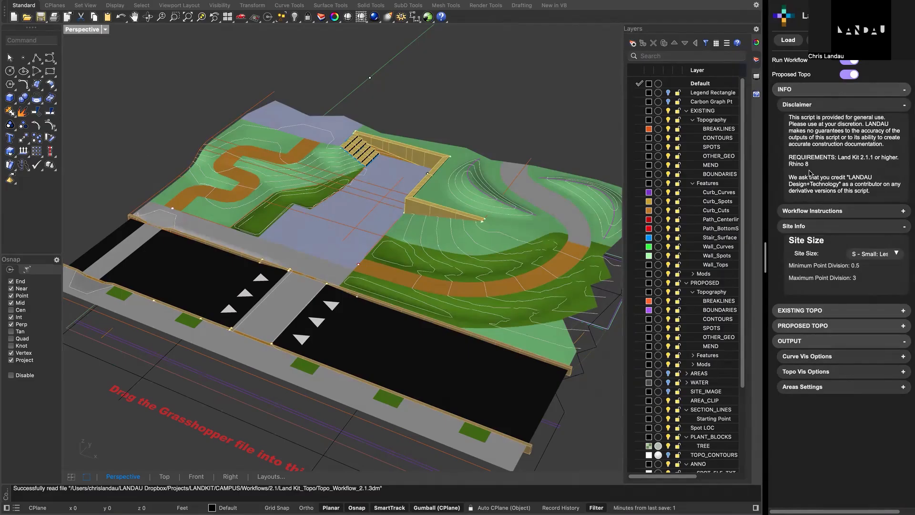
click(839, 109)
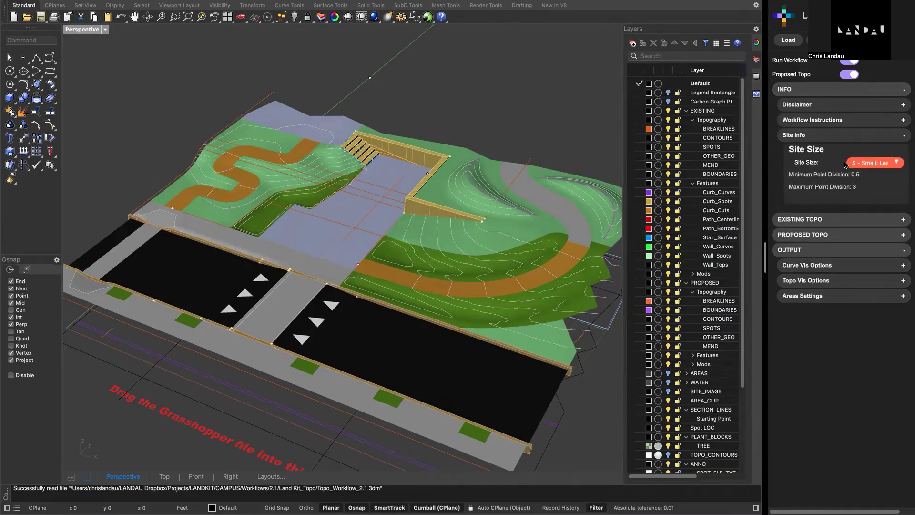
click(861, 136)
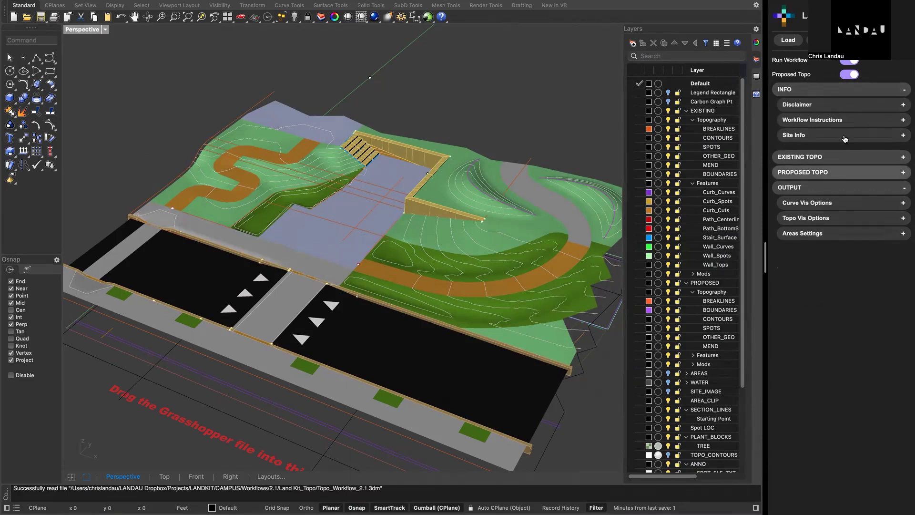
click(813, 90)
- Review the Existing Topo settings for EX Features and EX Mods, collapsing each one
click(816, 105)
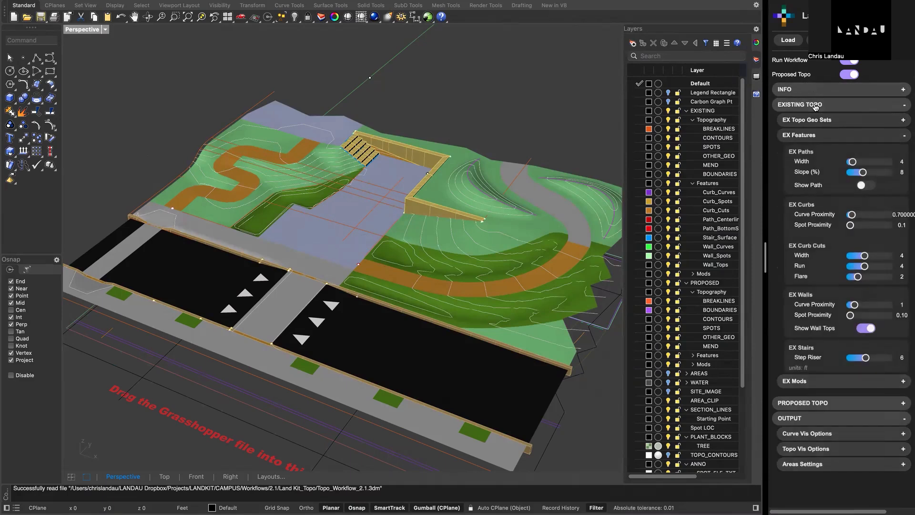
click(826, 135)
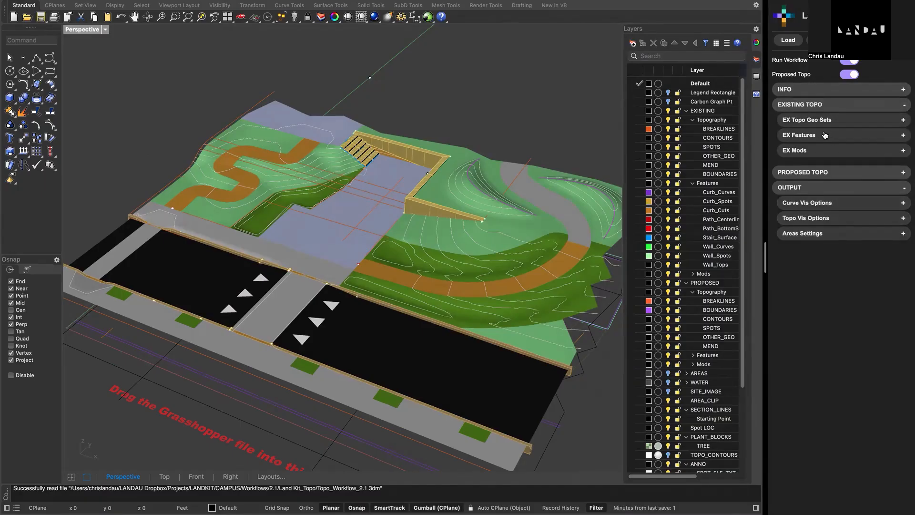
click(822, 152)
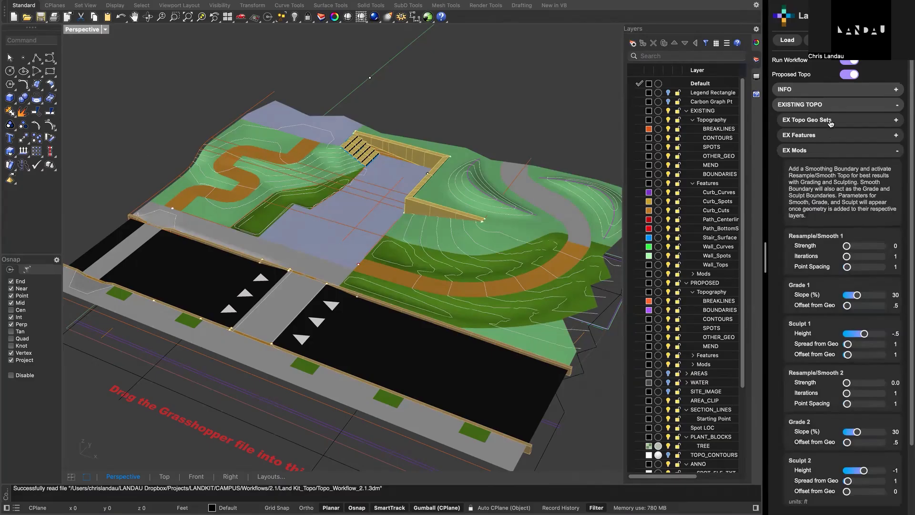
scroll(827, 175, down, 3)
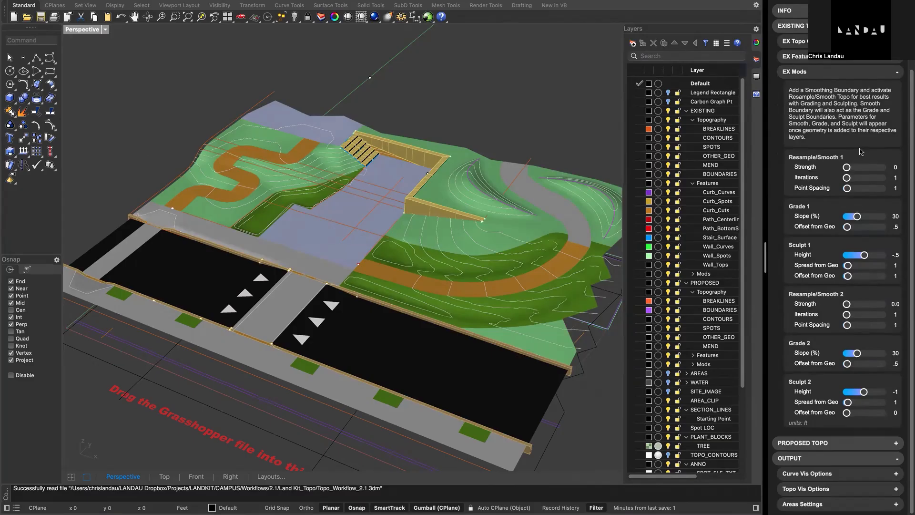
scroll(861, 151, up, 1)
scroll(831, 302, up, 5)
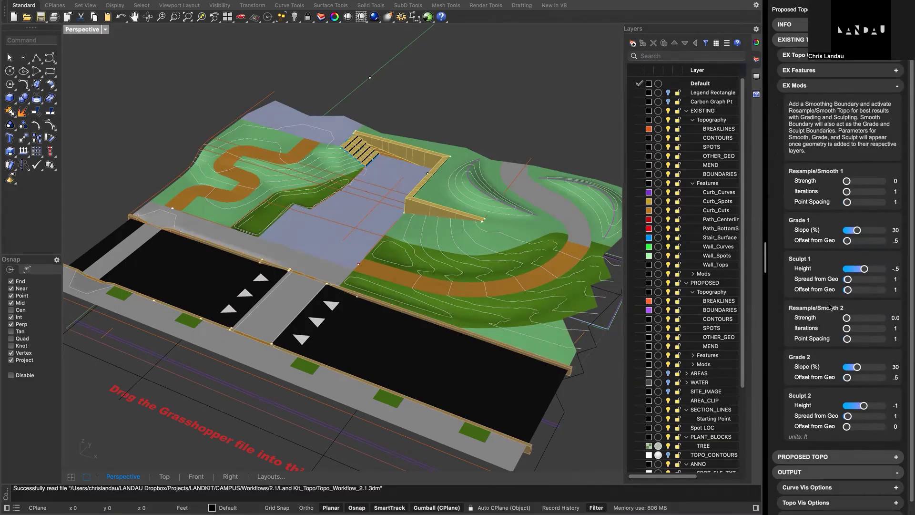
click(809, 151)
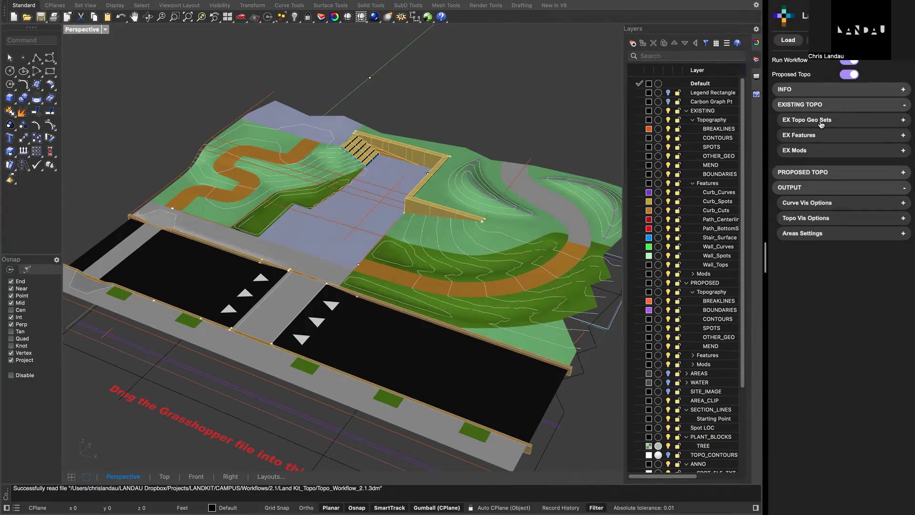
- Turn off Auto Update EX in the existing topography's geo set settings
click(819, 123)
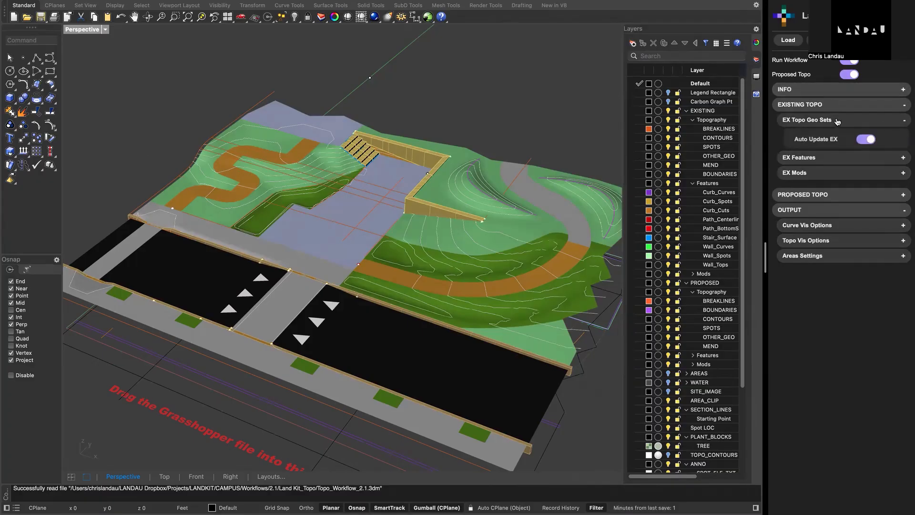
scroll(483, 249, down, 3)
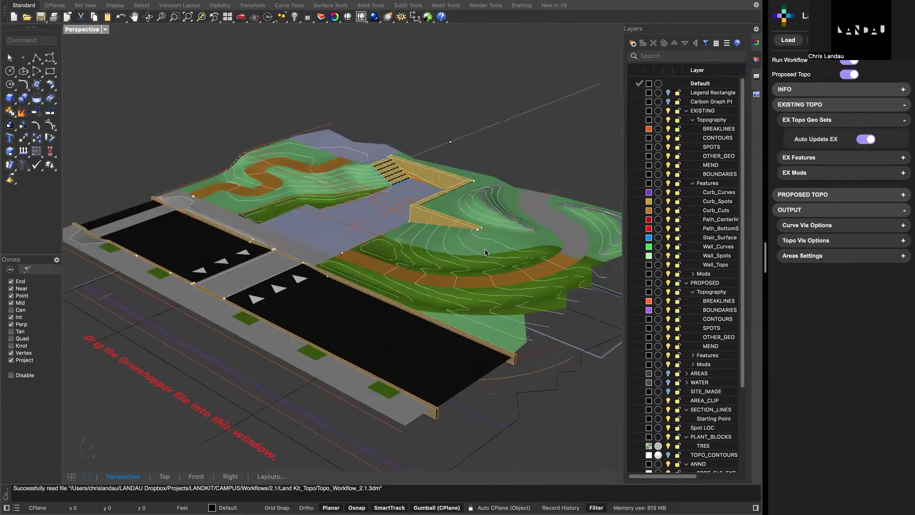
scroll(486, 253, down, 1)
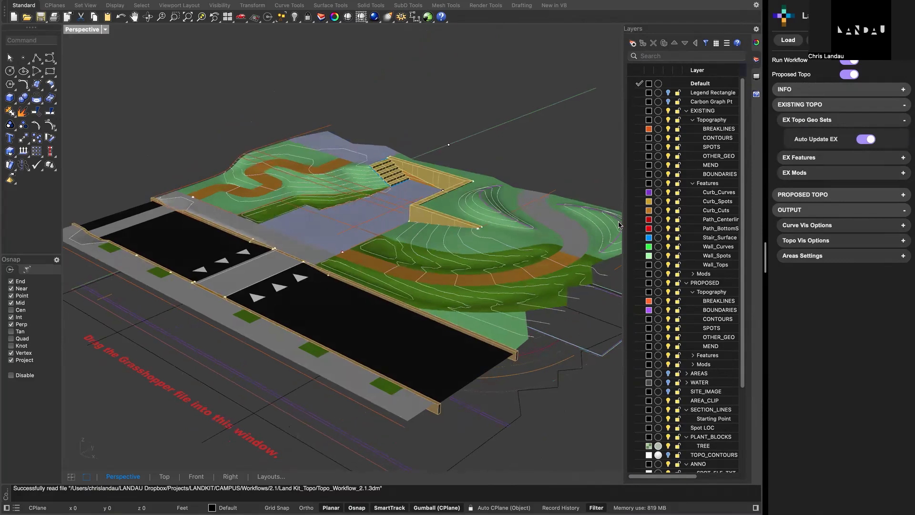
click(869, 140)
- Open the geo set settings of the proposed topography
click(839, 214)
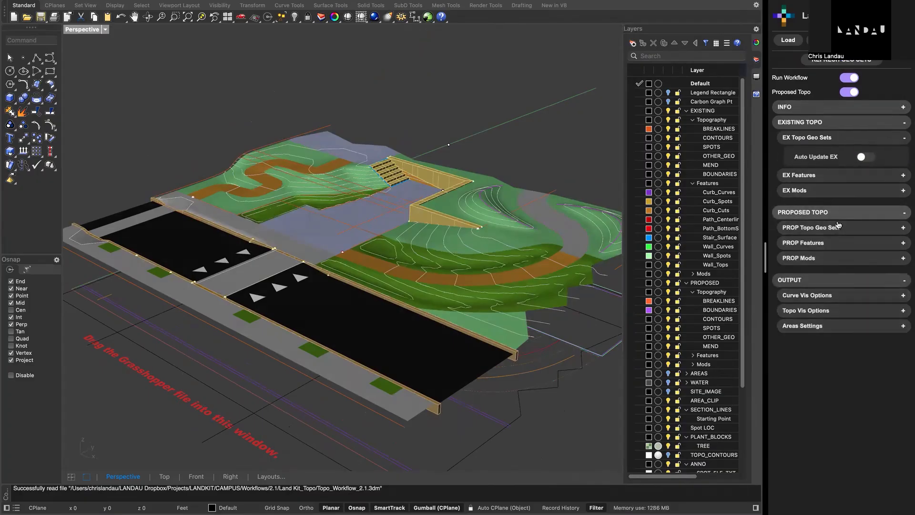
click(837, 229)
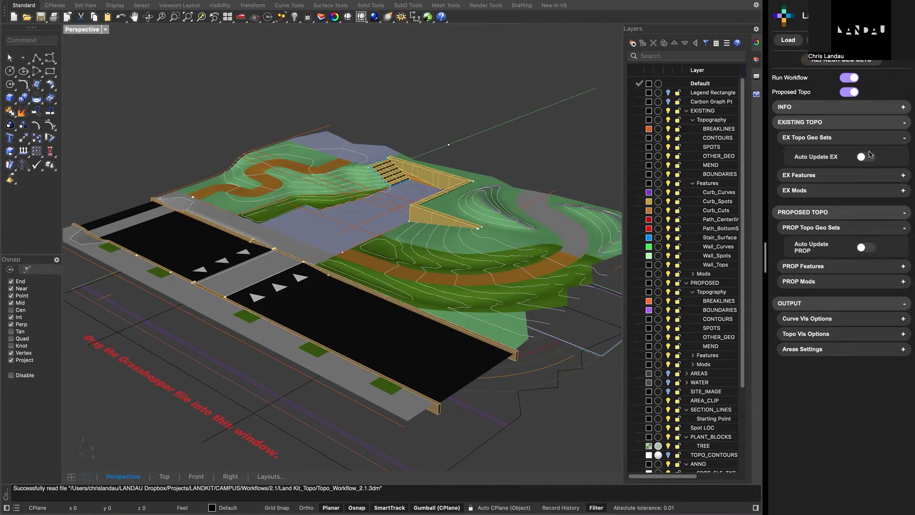
- Turn on Auto Update EX and Auto Update PROP, and collapse the EX Topo Geo Sets
mouse_move(868, 158)
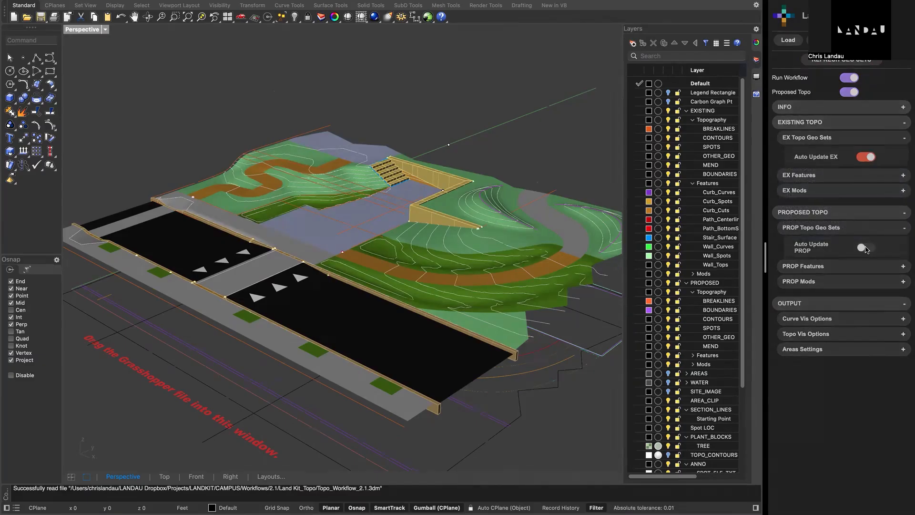
click(865, 248)
scroll(867, 257, down, 1)
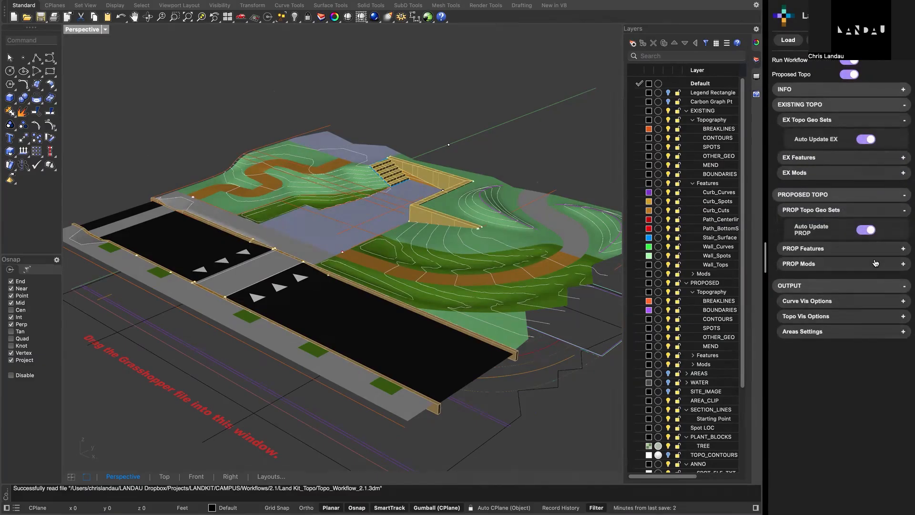
click(876, 120)
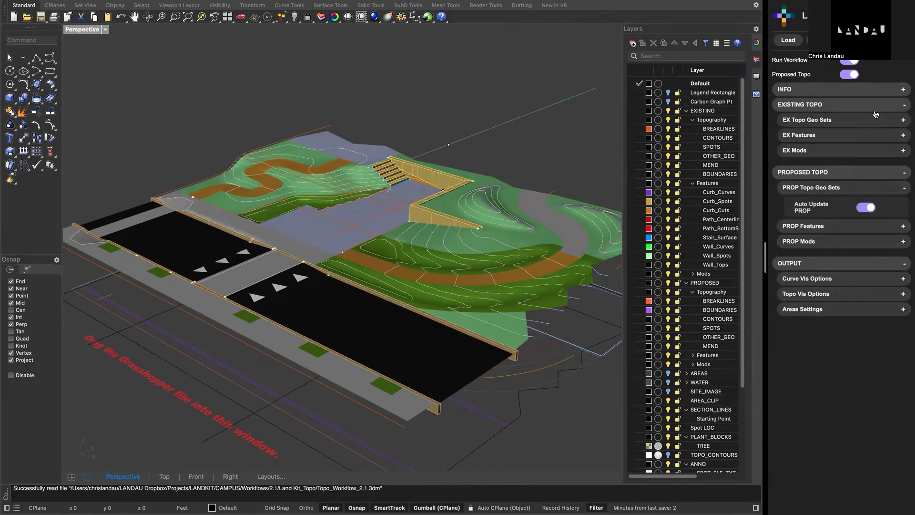
click(876, 108)
click(876, 108)
- Review the existing topography's EX Features and EX Mods parameters, collapsing each group
click(793, 138)
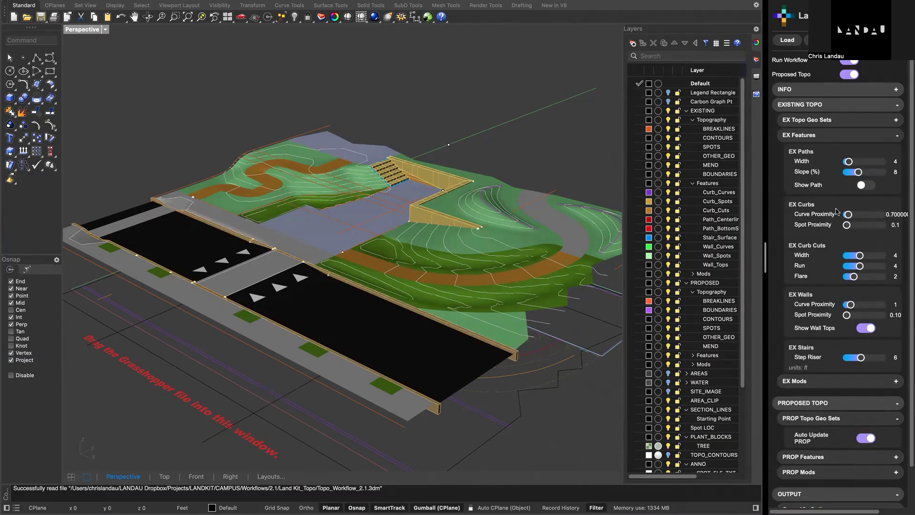
click(841, 138)
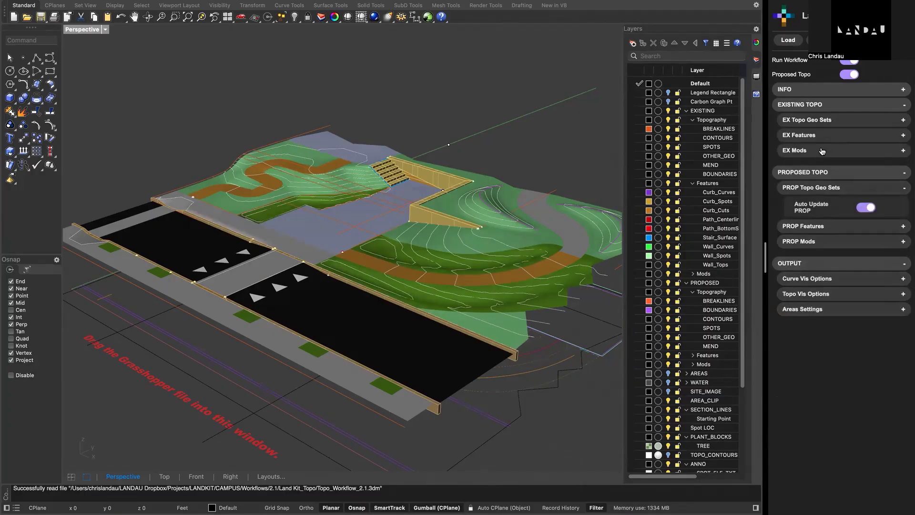
click(822, 151)
scroll(810, 182, down, 5)
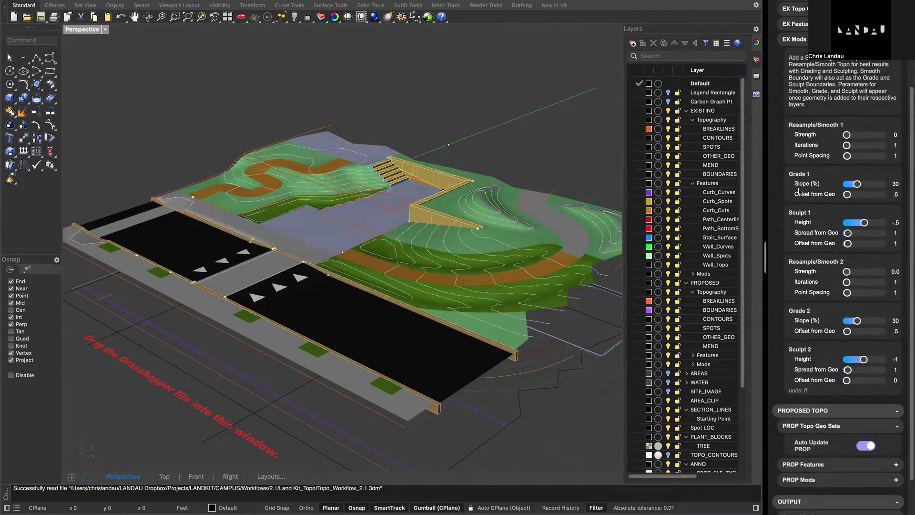
scroll(800, 191, up, 5)
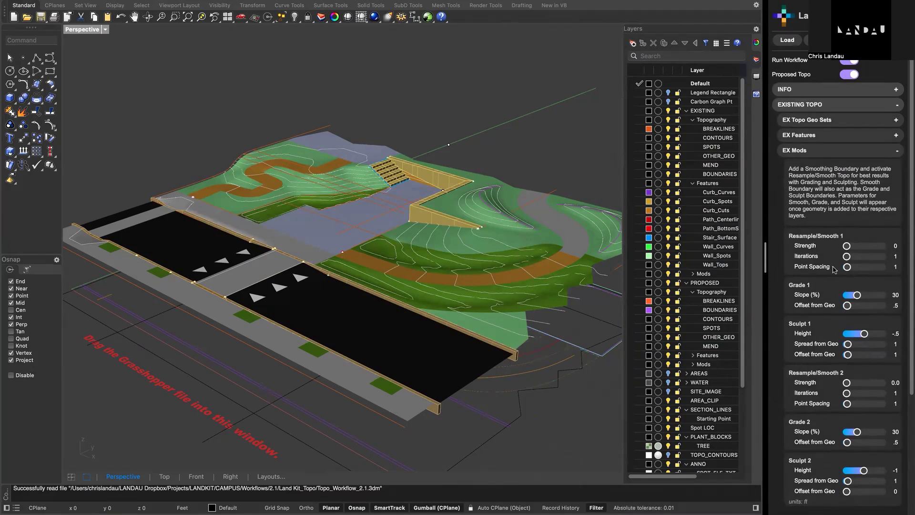
click(832, 157)
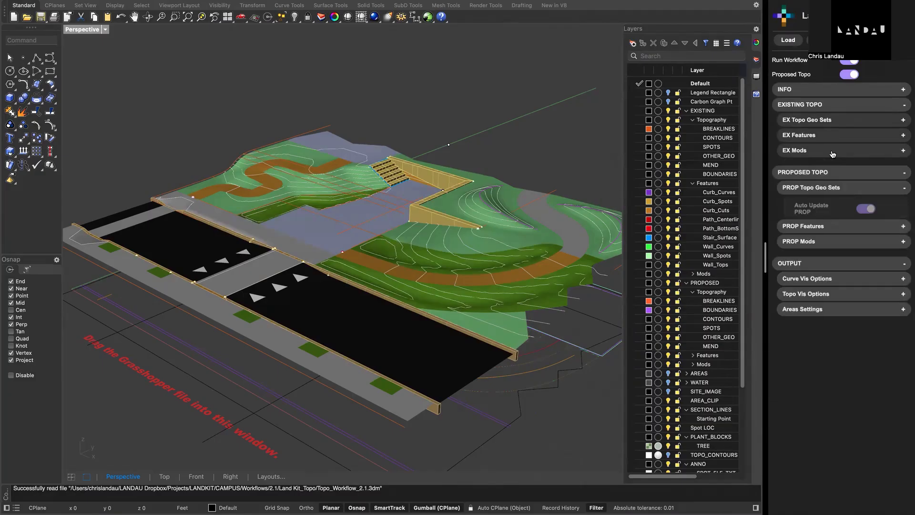
- Review the proposed topography's PROP Features and PROP Mods parameters, and collapse them along with PROP Topo Geo Sets and Existing Topo
click(822, 225)
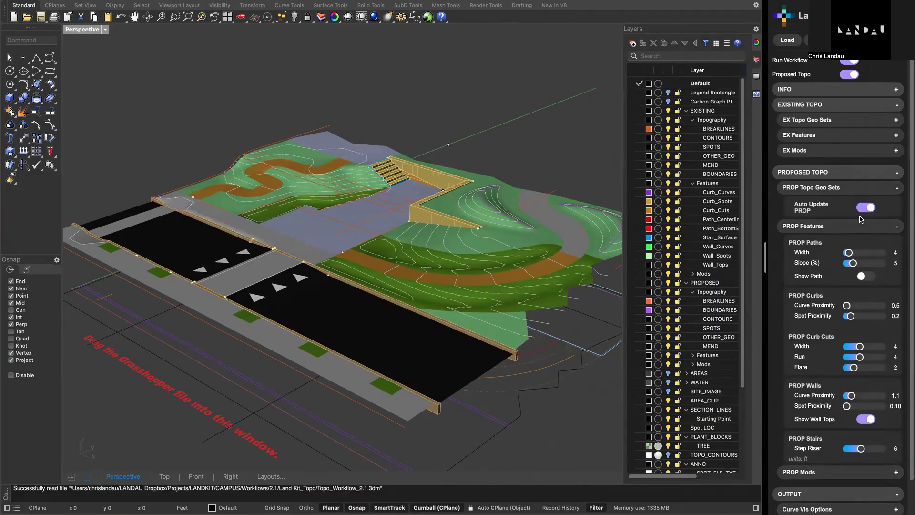
click(842, 228)
click(838, 240)
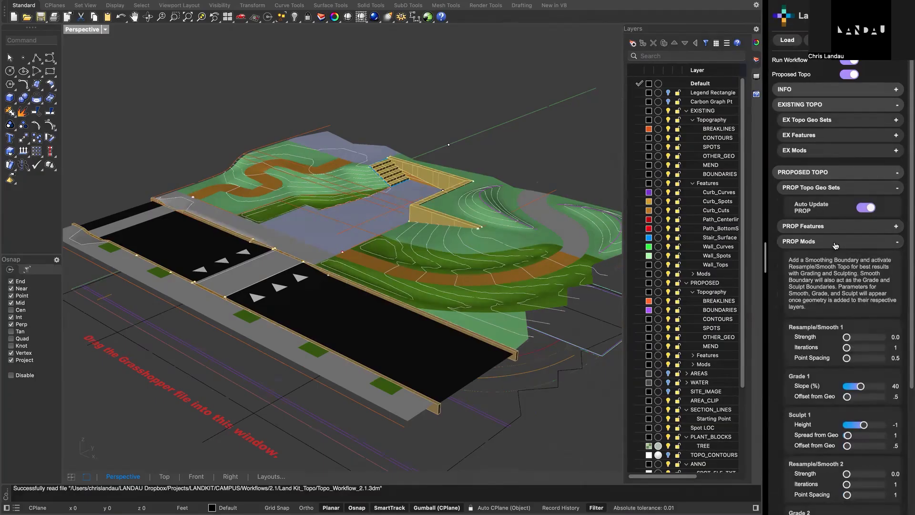
click(829, 187)
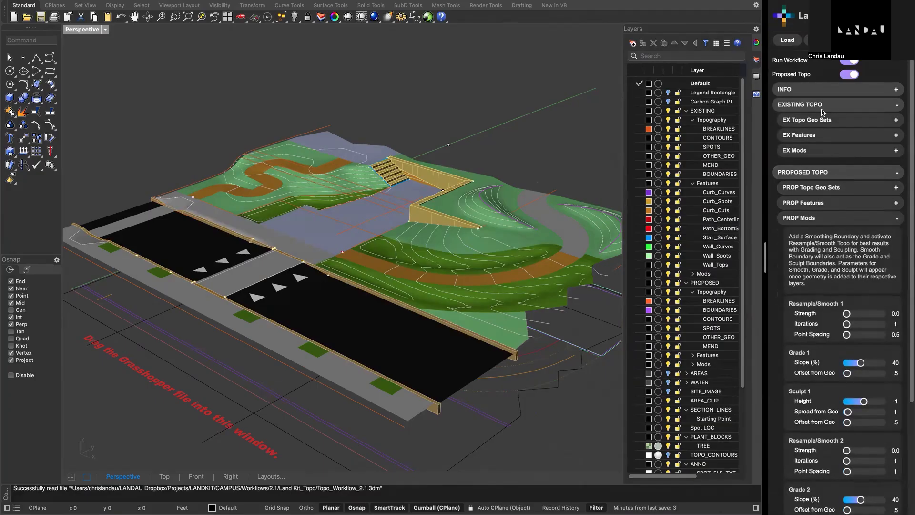
click(824, 108)
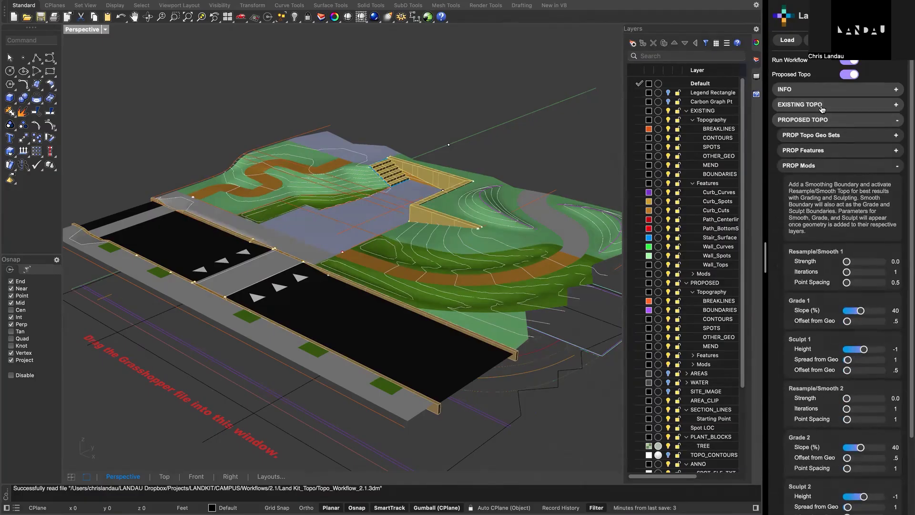
click(829, 167)
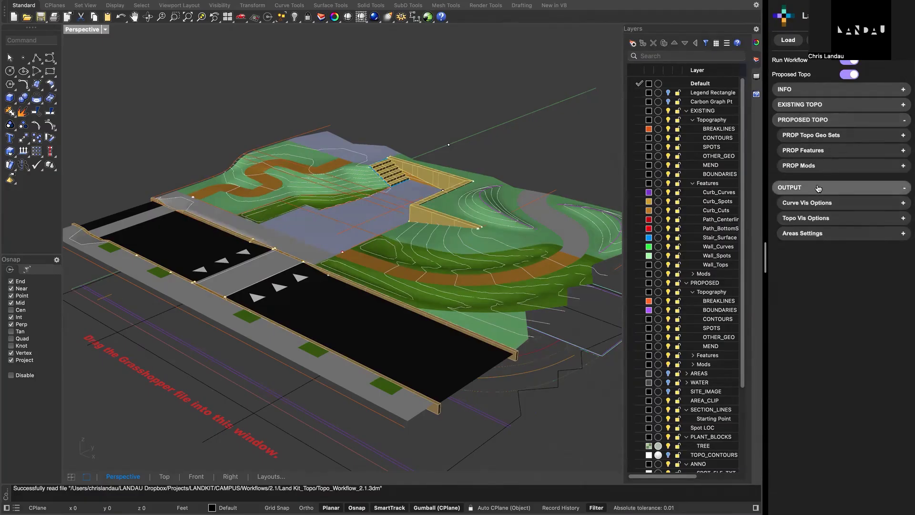
- Recheck the PROP Topo Geo Sets and PROP Features settings against the model, and collapse both
click(824, 138)
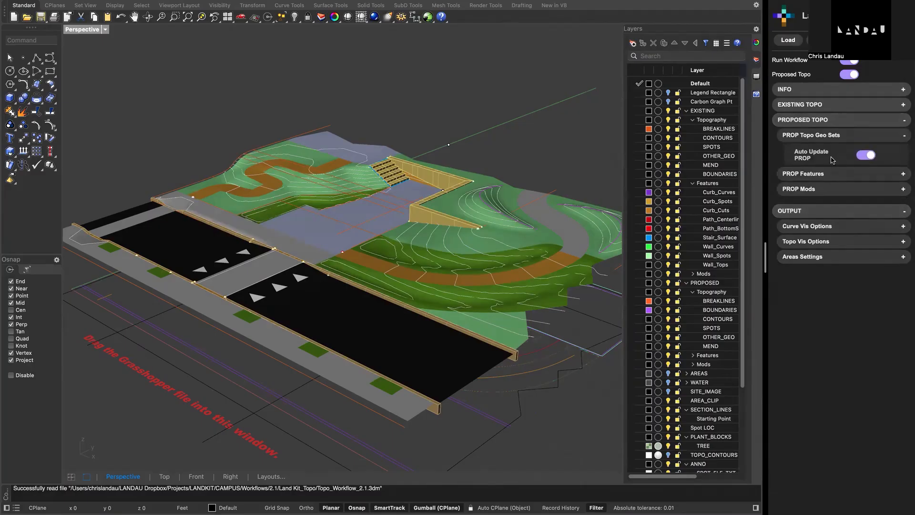
click(837, 139)
click(820, 151)
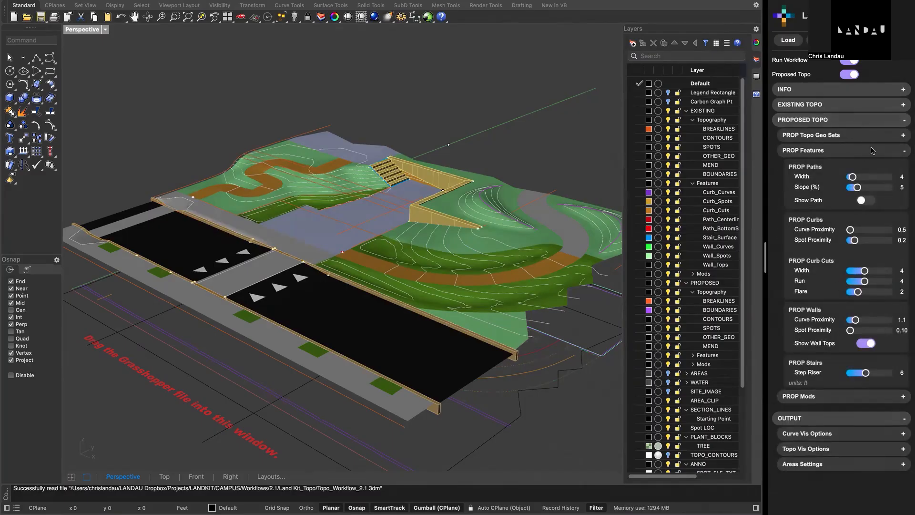
right_drag(370, 271, 389, 270)
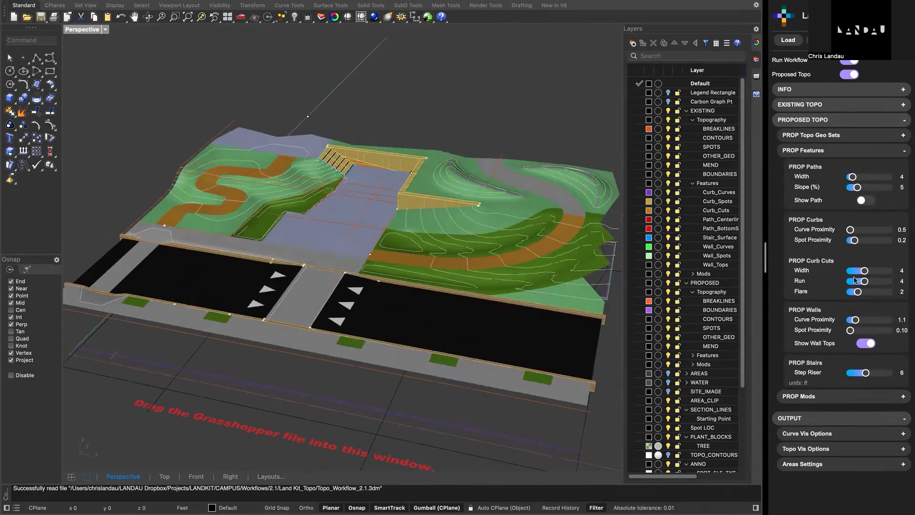
click(838, 151)
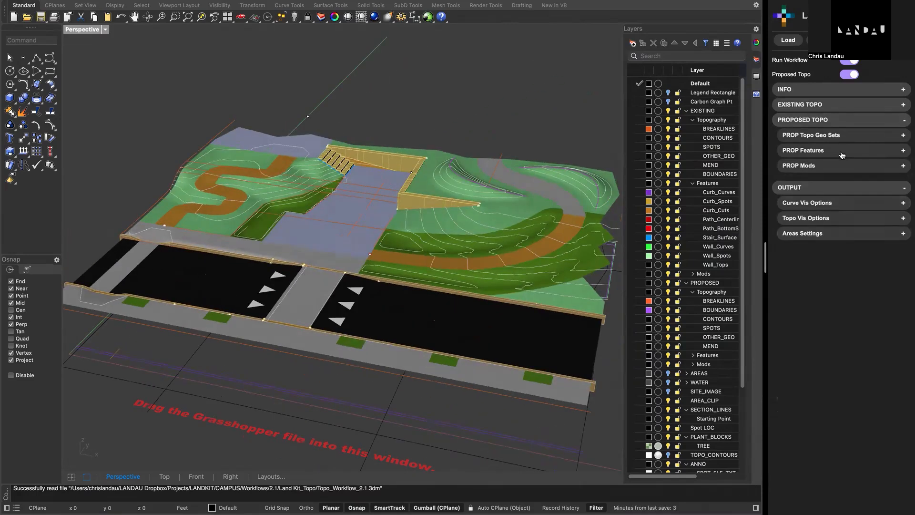
- Open the Curve Vis Options and switch the contours off and back on to compare the terrain display
click(821, 210)
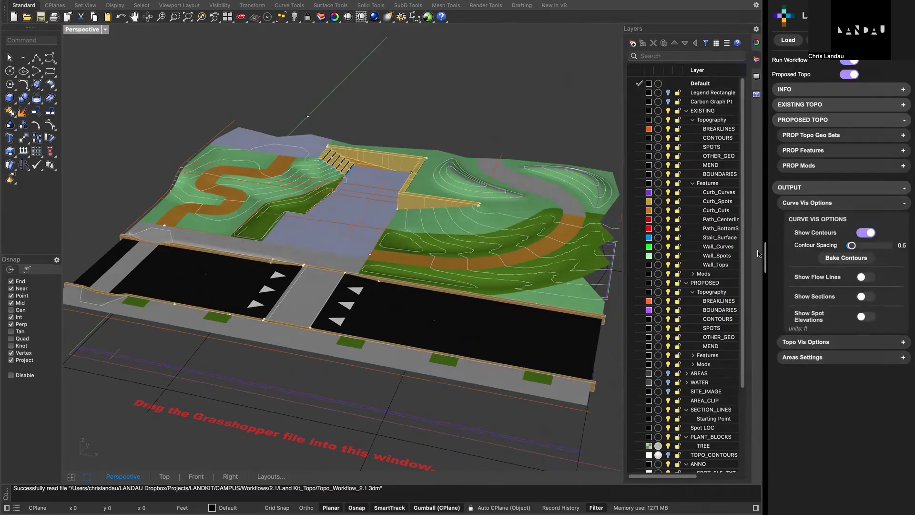
click(869, 234)
right_drag(519, 245, 481, 255)
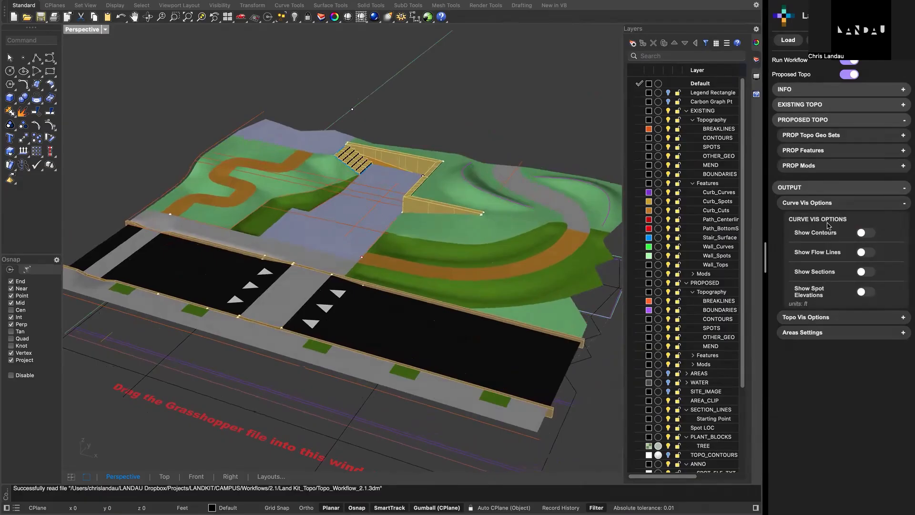
click(867, 234)
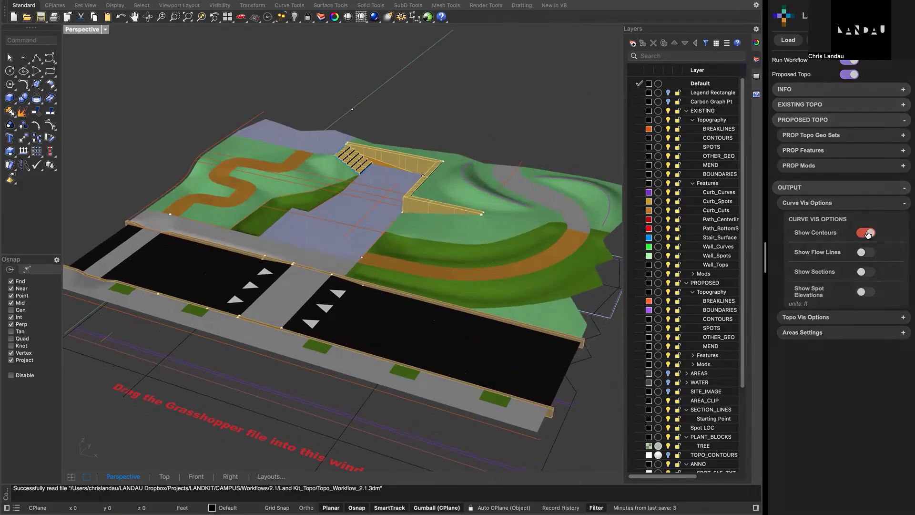
- Show the flow lines, sections and spot elevations in the Curve Vis Options
click(869, 276)
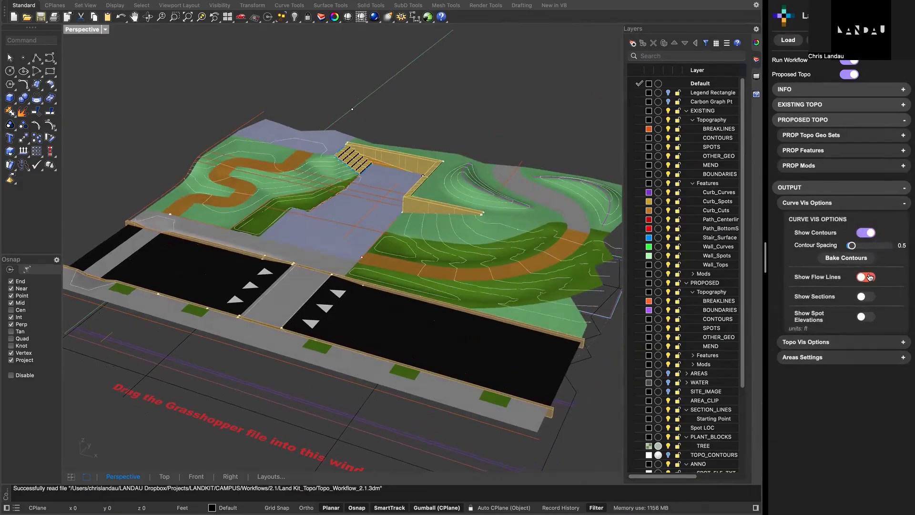
click(866, 345)
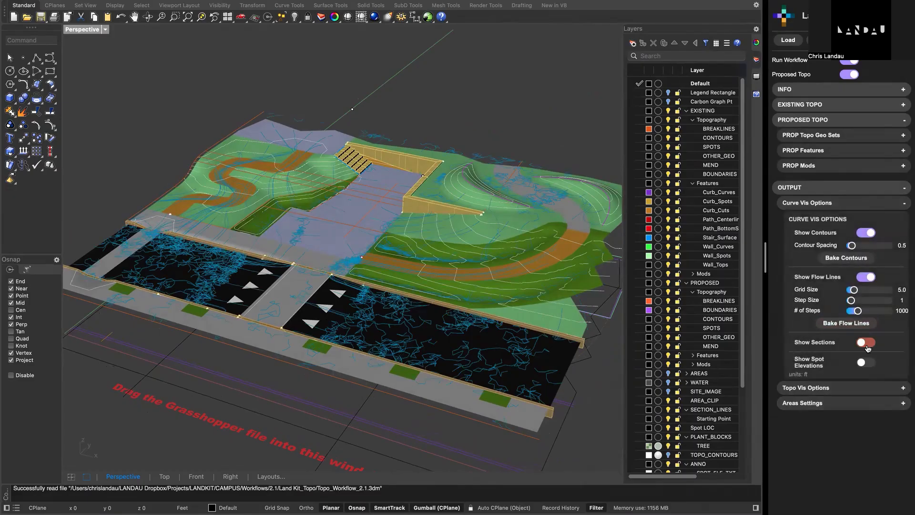
click(867, 392)
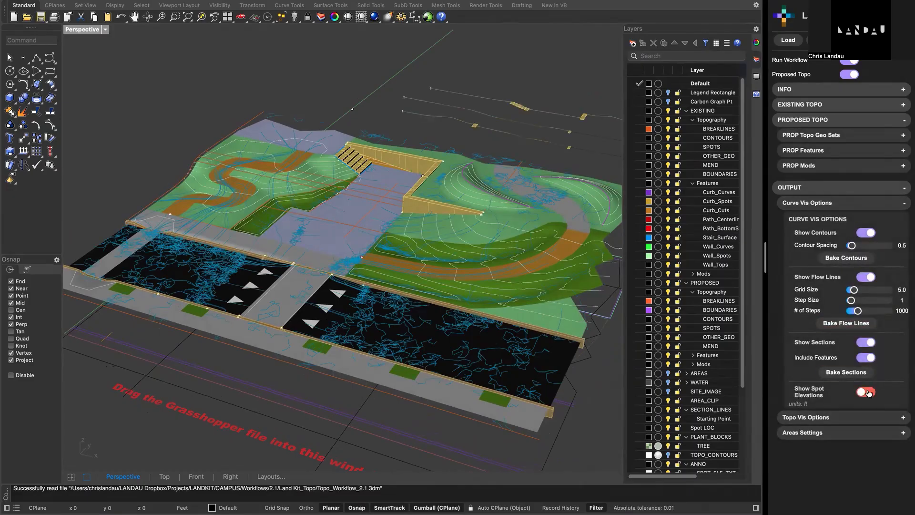
- Examine the flow lines, generated sections and spot elevations from above in a maximized Top view
scroll(316, 272, up, 2)
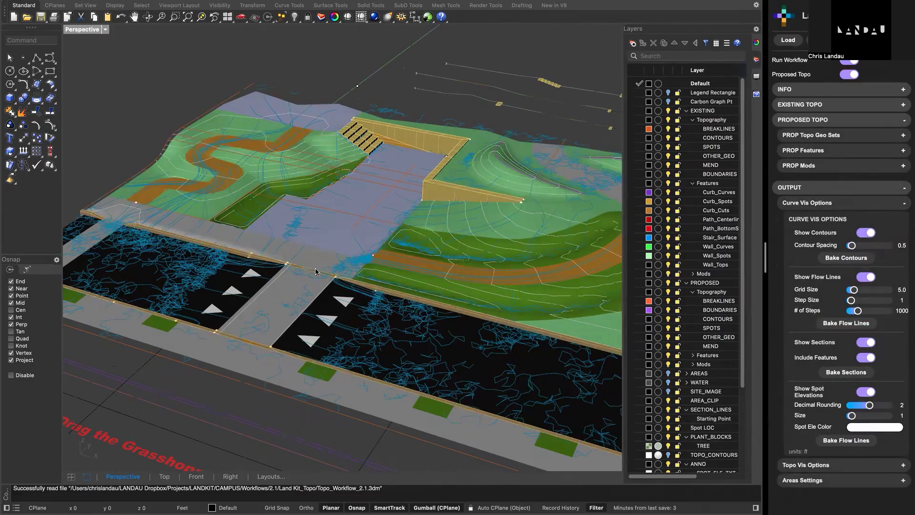
scroll(319, 273, down, 10)
right_drag(344, 241, 384, 324)
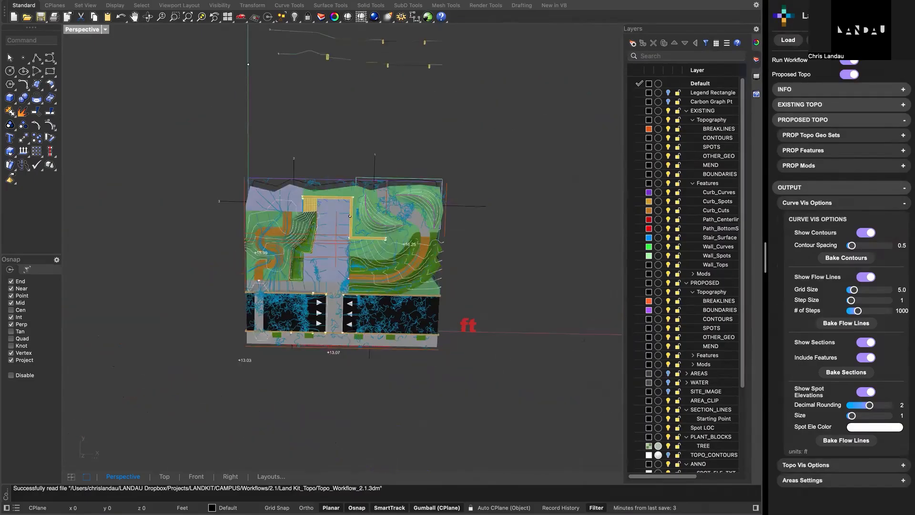
double_click(73, 31)
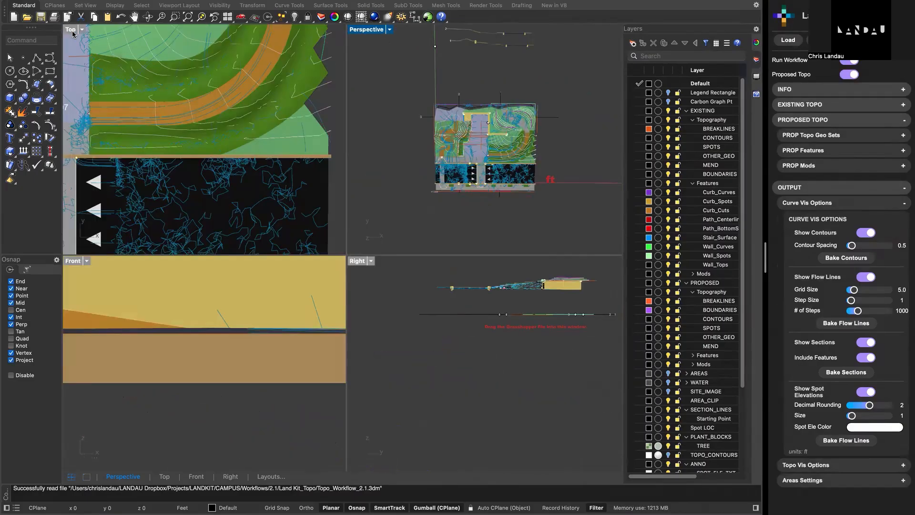
double_click(71, 30)
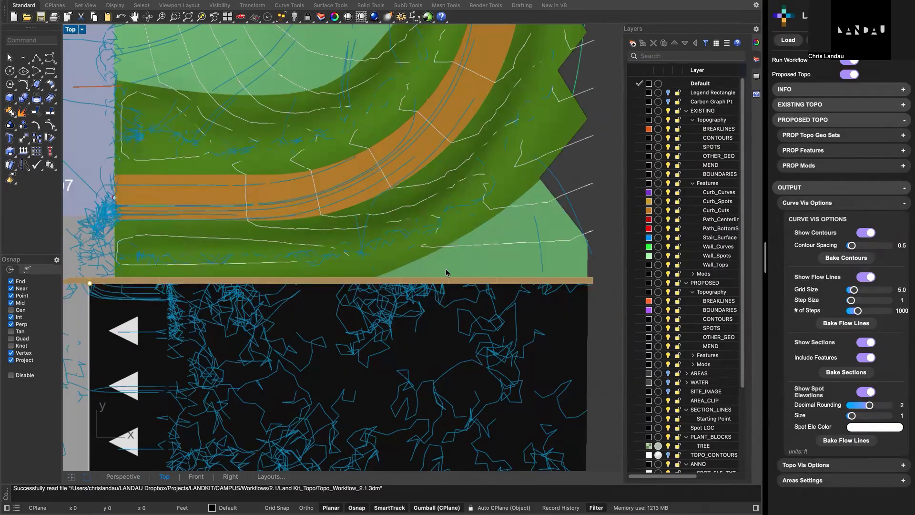
scroll(445, 269, down, 5)
scroll(445, 270, down, 6)
scroll(435, 244, up, 6)
right_drag(435, 244, 425, 325)
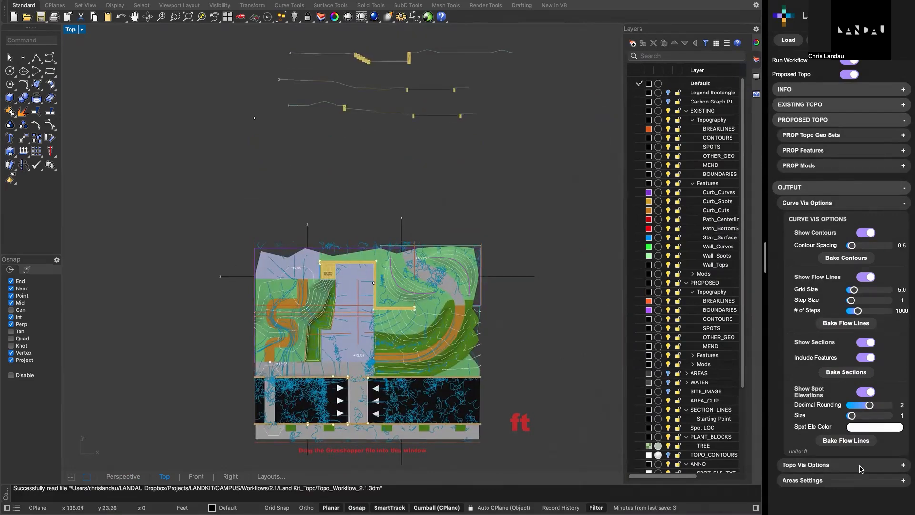
right_drag(554, 263, 568, 276)
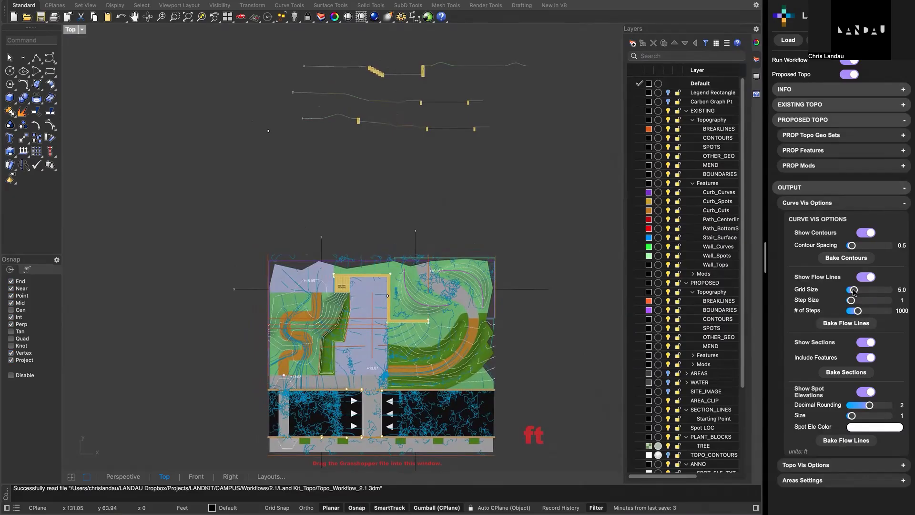
- Try a flow line grid size of 2.6 and reset the grid size to 5
drag(854, 292, 853, 292)
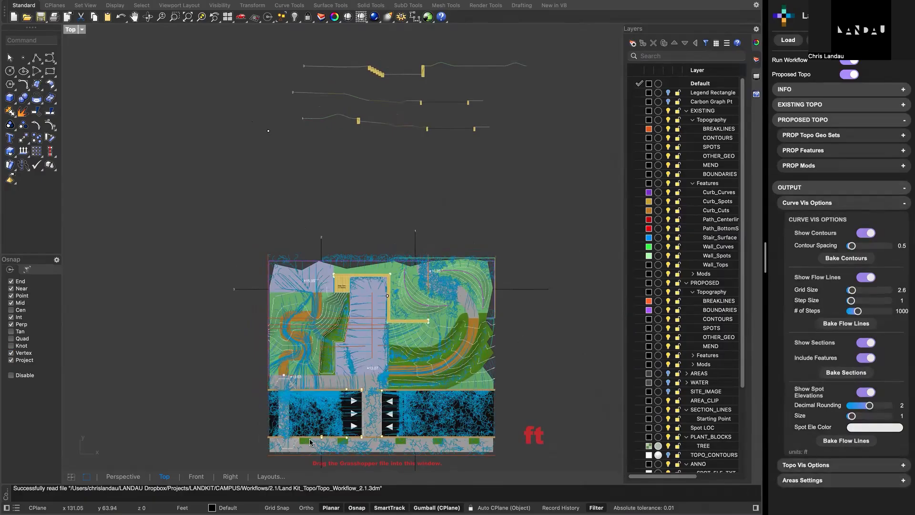
double_click(837, 289)
text(10)
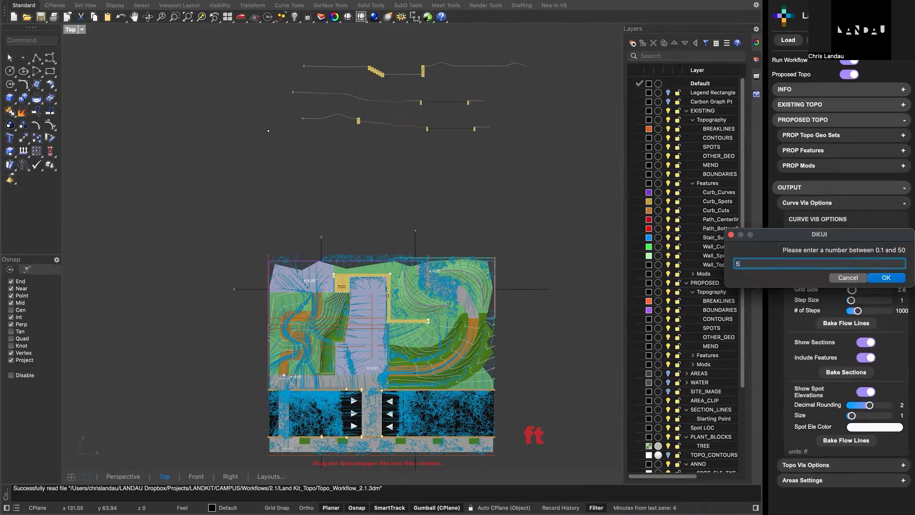
key(Return)
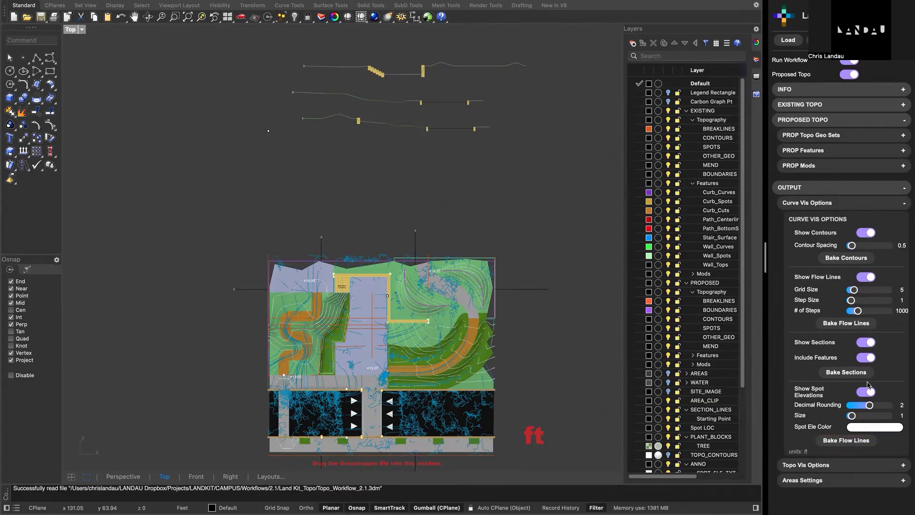
- Hide the flow lines, sections and spot elevations, leaving only Show Contours on
click(867, 233)
click(867, 252)
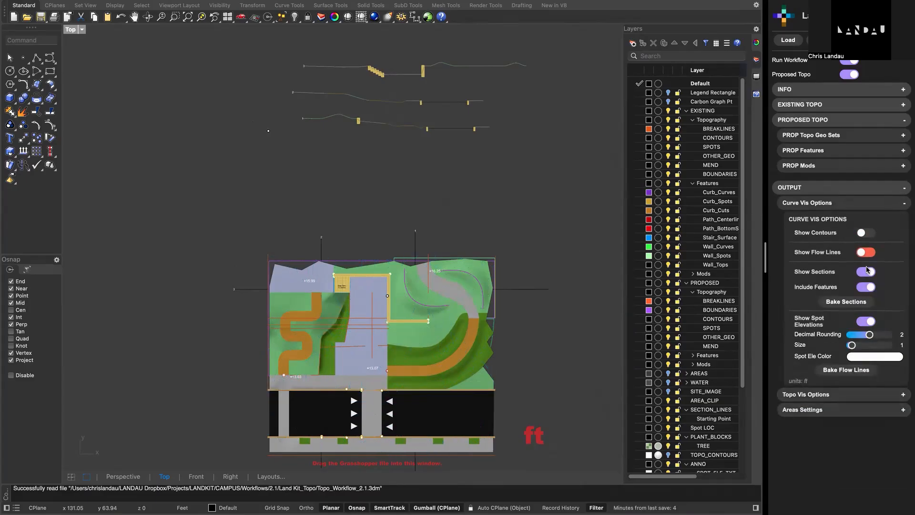
click(867, 272)
click(866, 292)
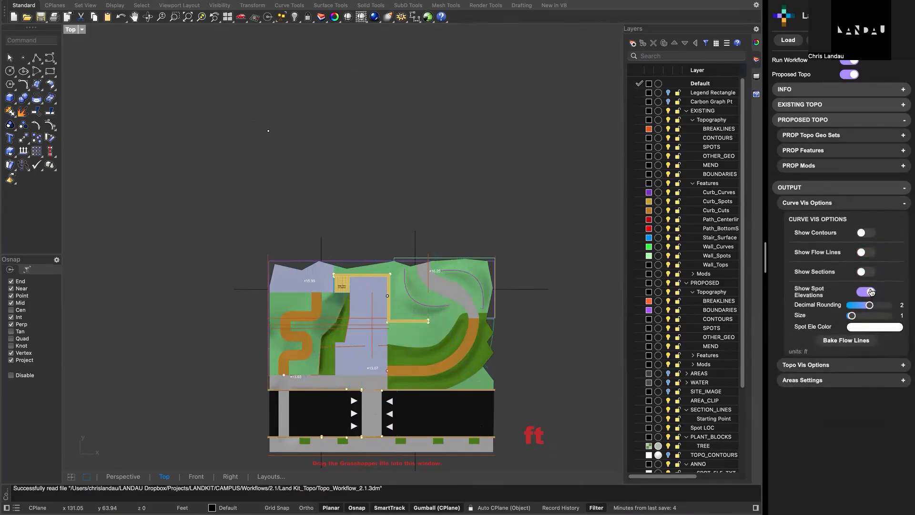
click(867, 233)
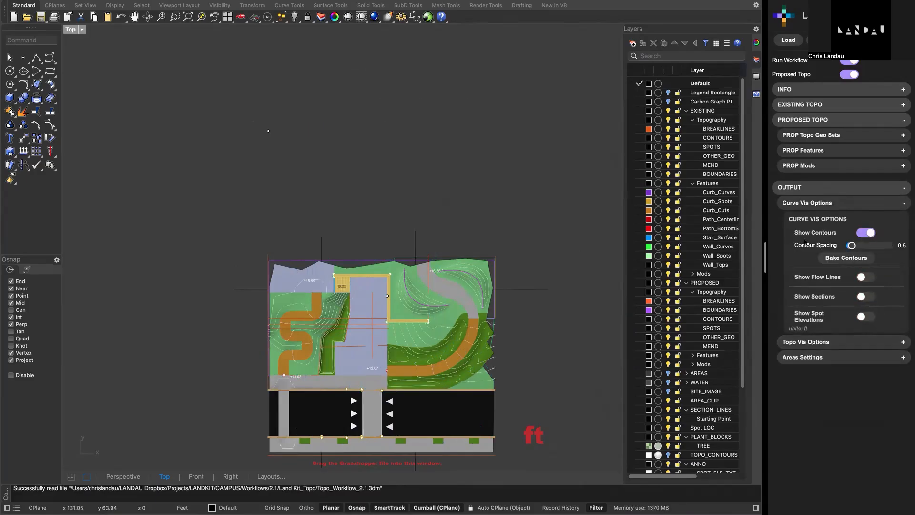
- Collapse the Curve Vis Options and open the Topo Vis Options to examine the proposed topo in the Areas preview
click(823, 207)
click(820, 218)
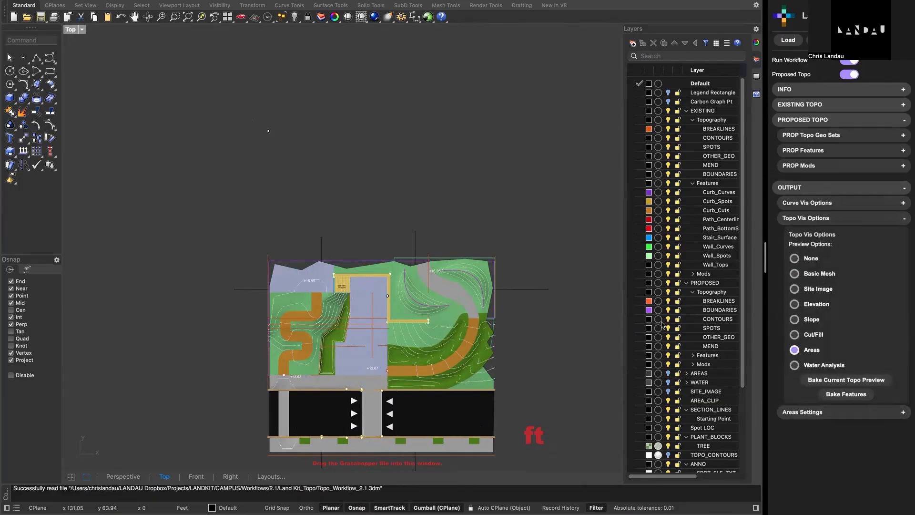
right_drag(538, 314, 529, 243)
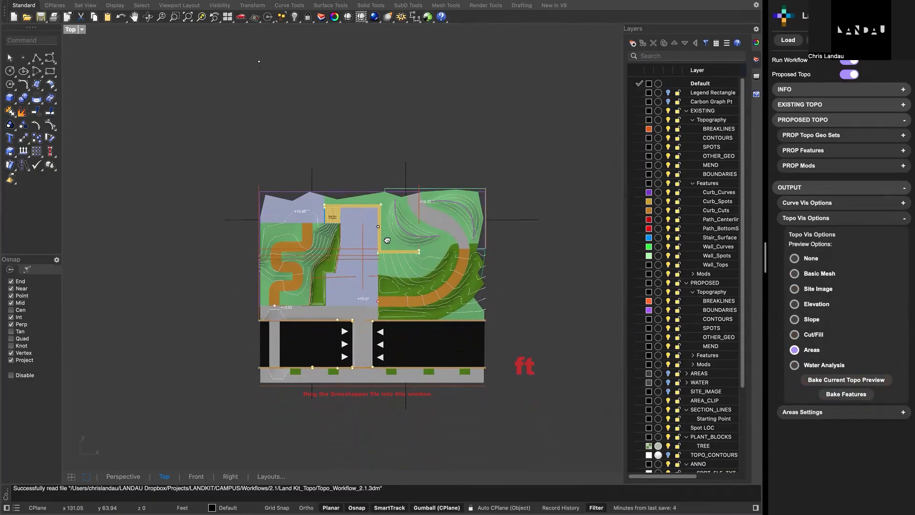
right_drag(387, 241, 413, 230)
scroll(427, 274, down, 6)
scroll(426, 275, up, 12)
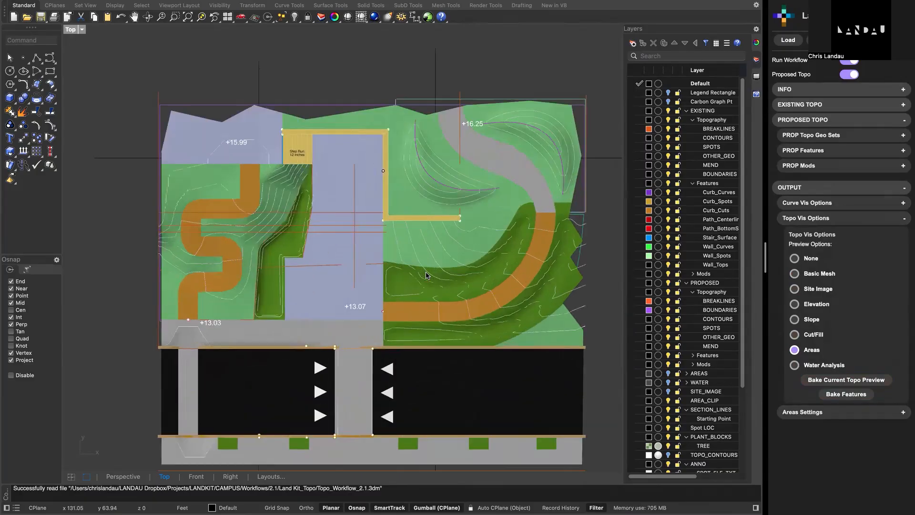
- Preview the proposed topo as Basic Mesh and as Site Image, and look through the model's layer list
click(796, 274)
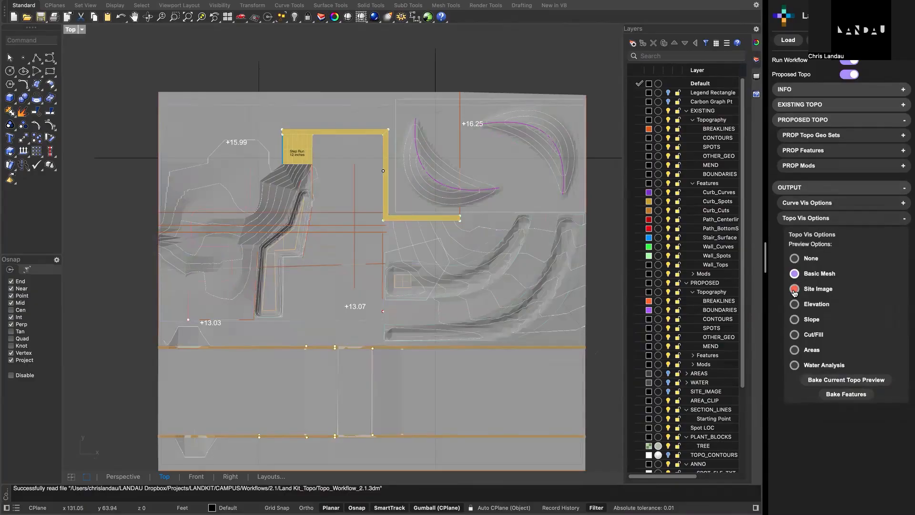
click(795, 290)
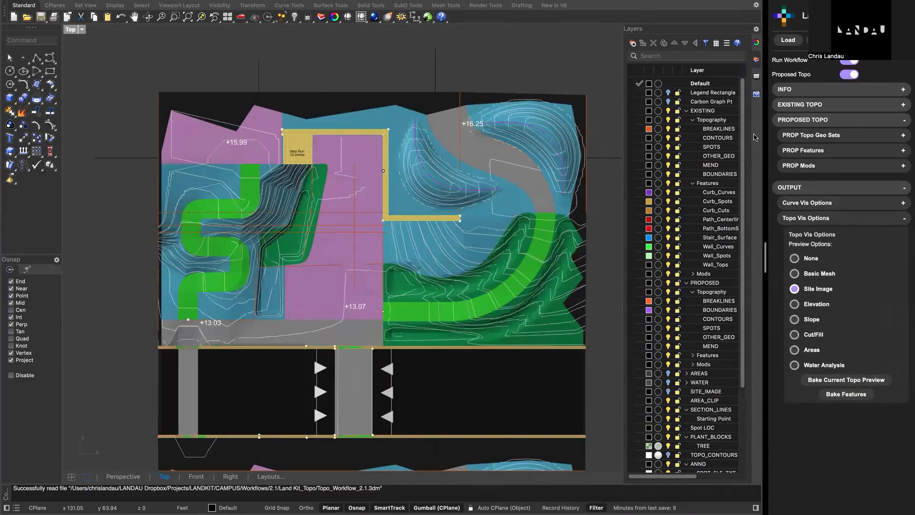
scroll(723, 375, down, 2)
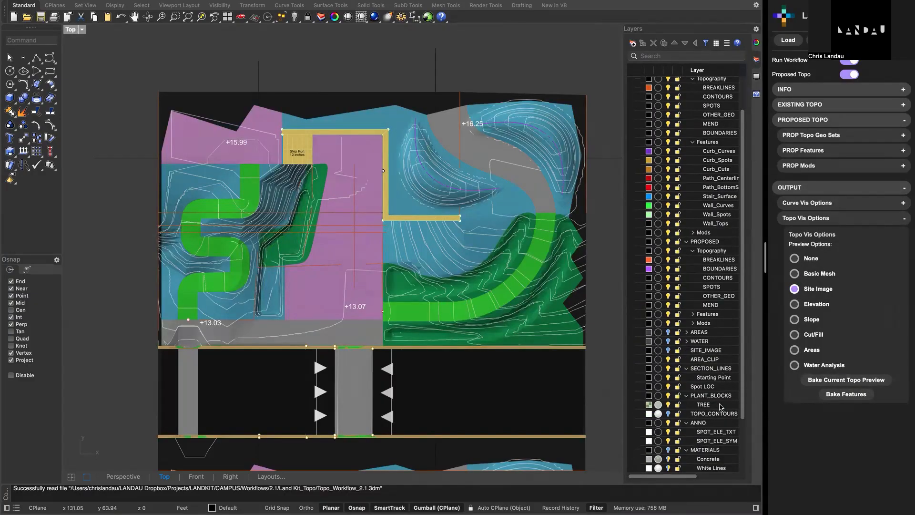
scroll(721, 407, down, 3)
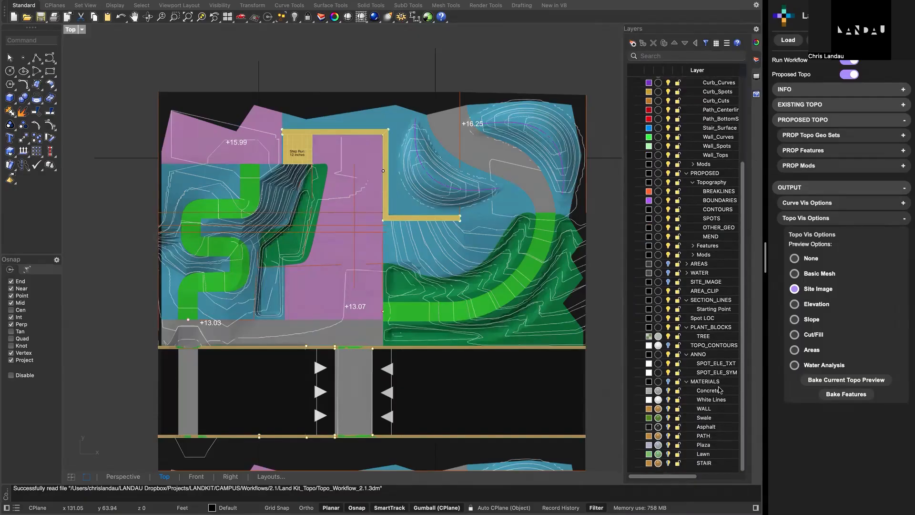
scroll(720, 390, up, 5)
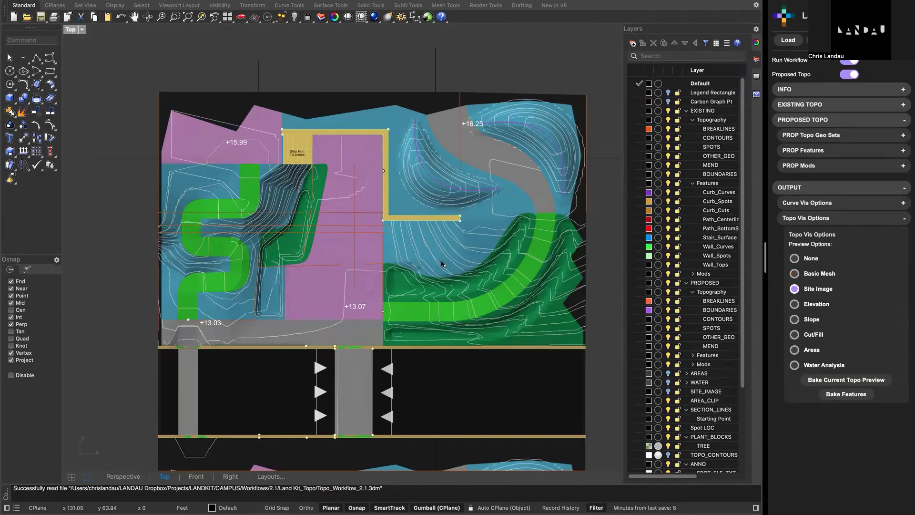
- Preview the proposed topo by Elevation and by Slope
click(795, 305)
right_drag(532, 327, 521, 301)
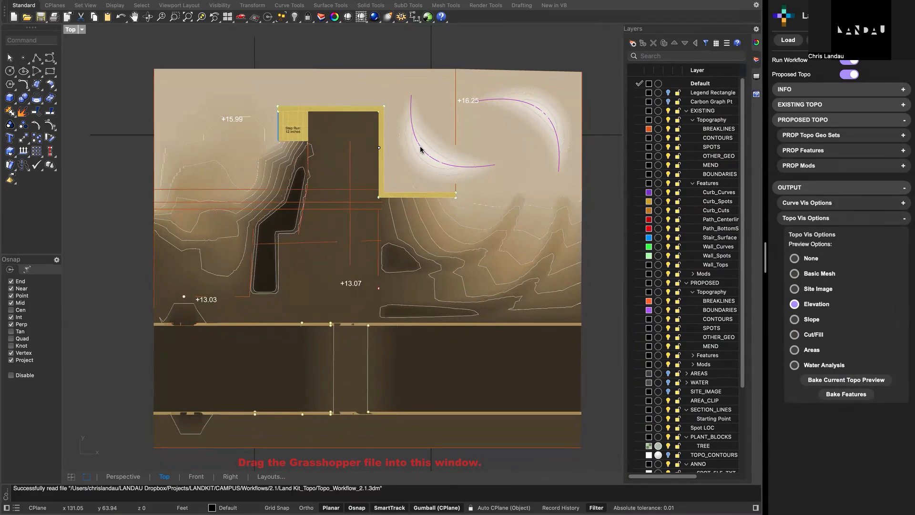
click(797, 321)
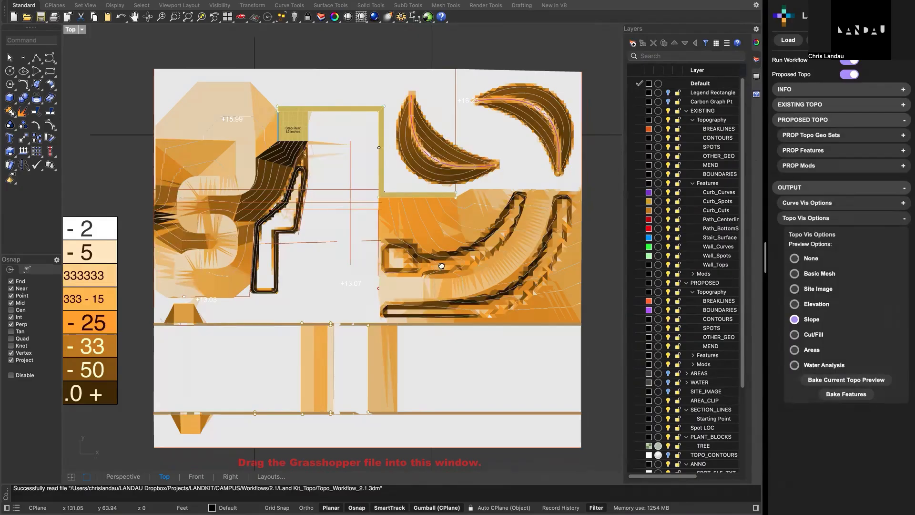
right_drag(409, 268, 465, 264)
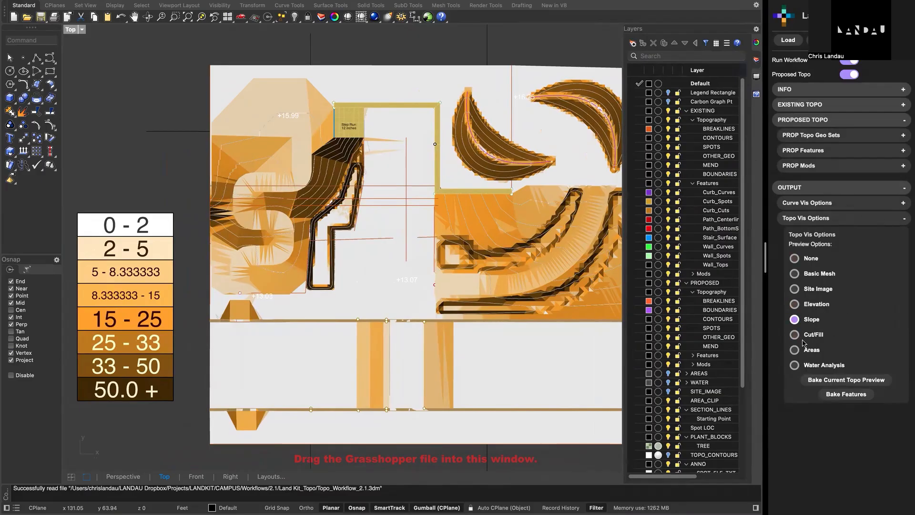
- Set the topo preview to Cut/Fill, try Standard Coloring, return to Custom Colors and collapse the settings
click(794, 335)
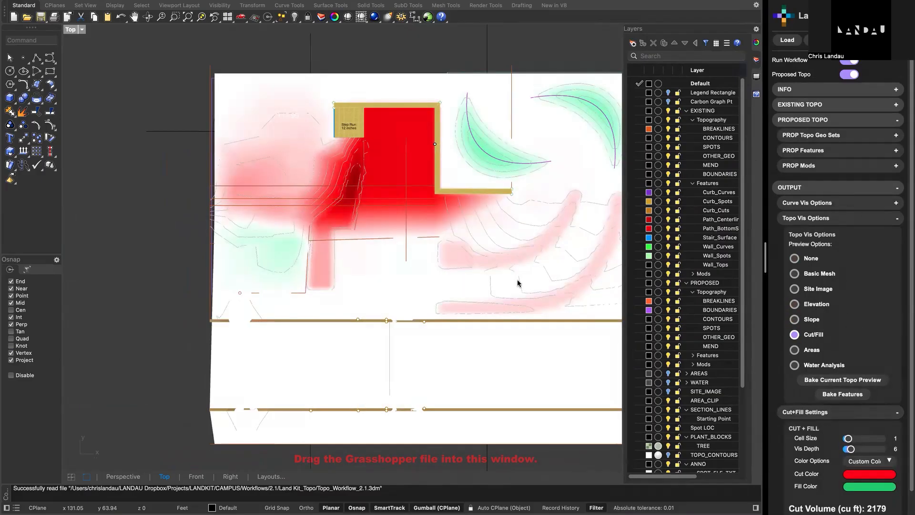
scroll(854, 487, down, 1)
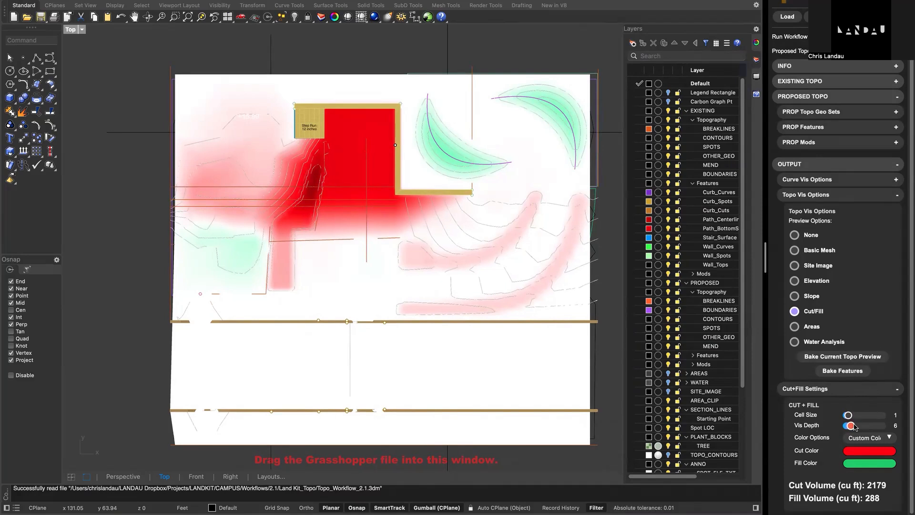
click(873, 440)
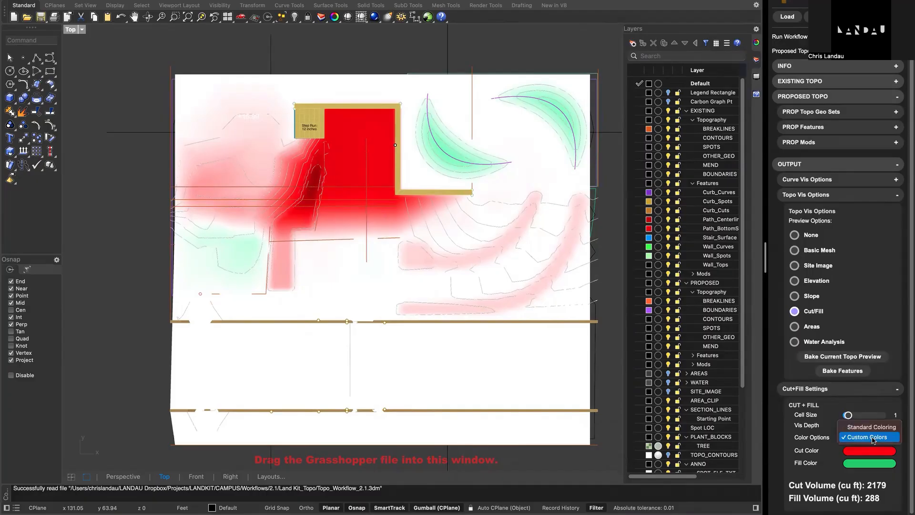
click(868, 437)
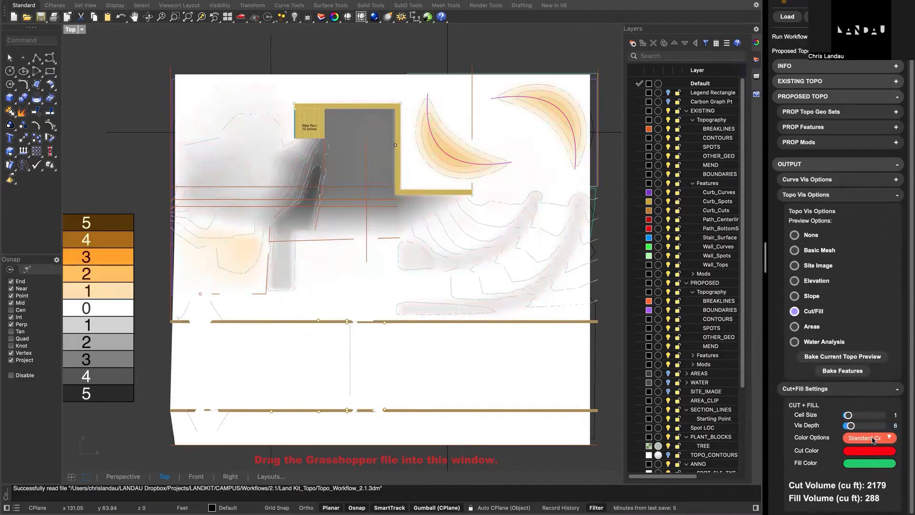
click(875, 439)
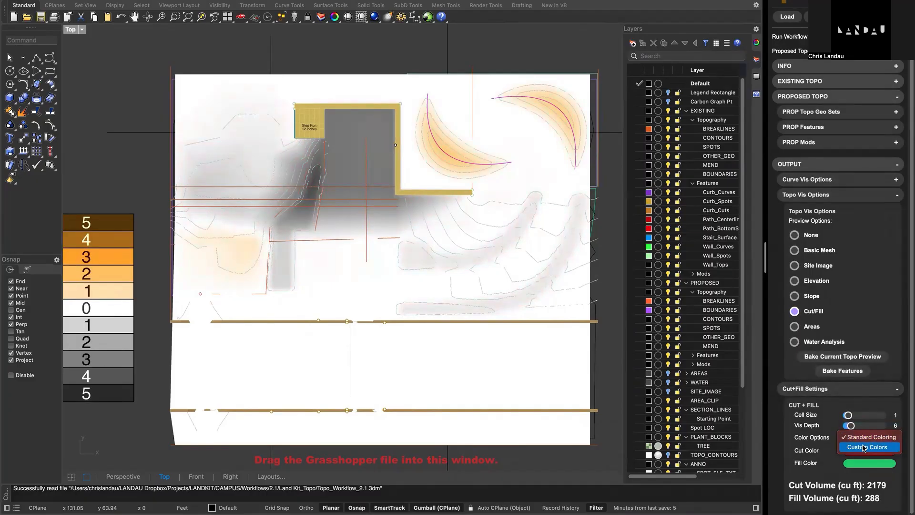
click(866, 448)
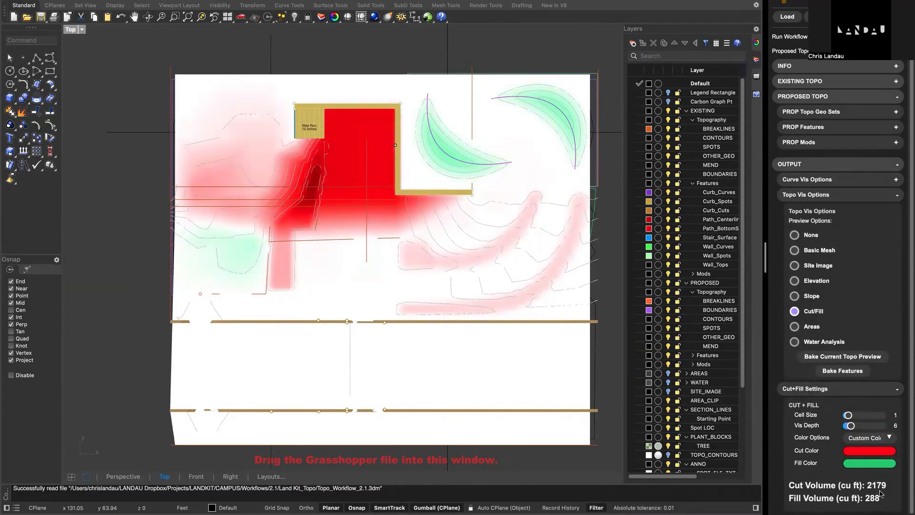
click(812, 389)
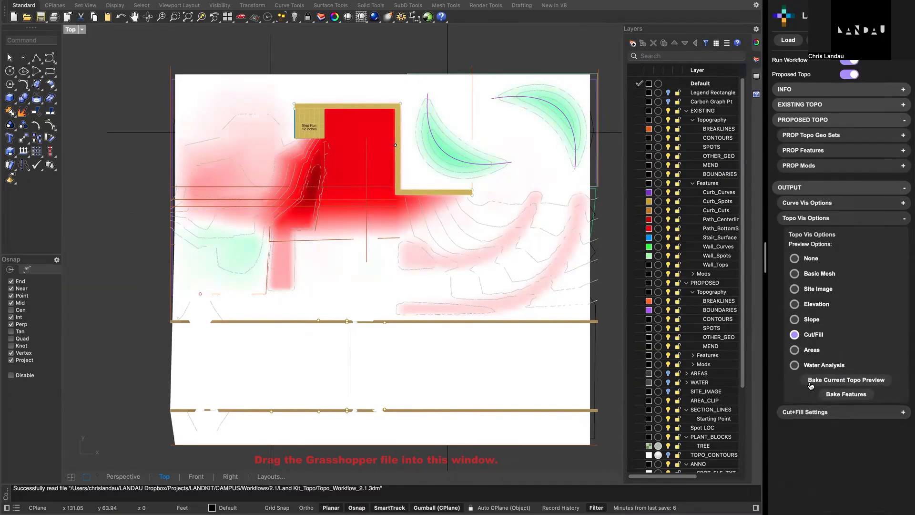
click(820, 218)
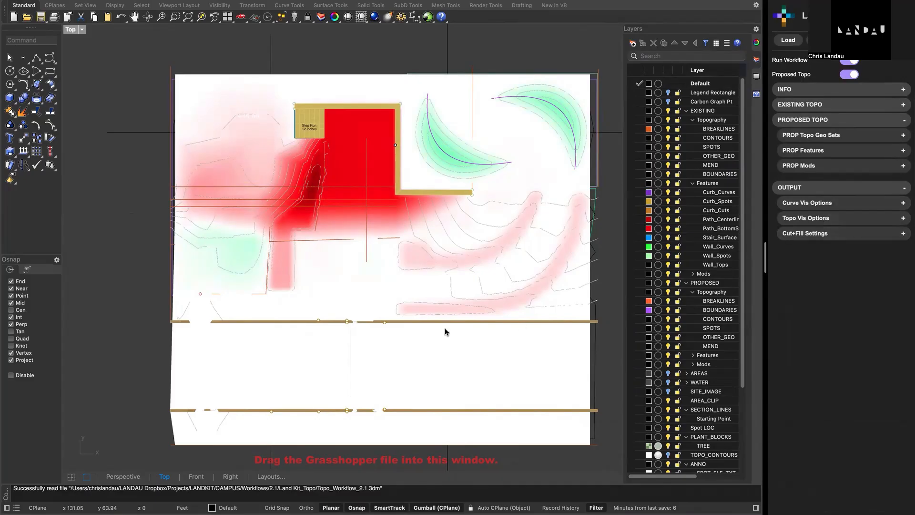
- Switch to Finder and open Soil Cell Workflow_2.1.3dm from the Land Kit_SoilCells folder with Rhino 8 (8.25)
key(ctrl+Left)
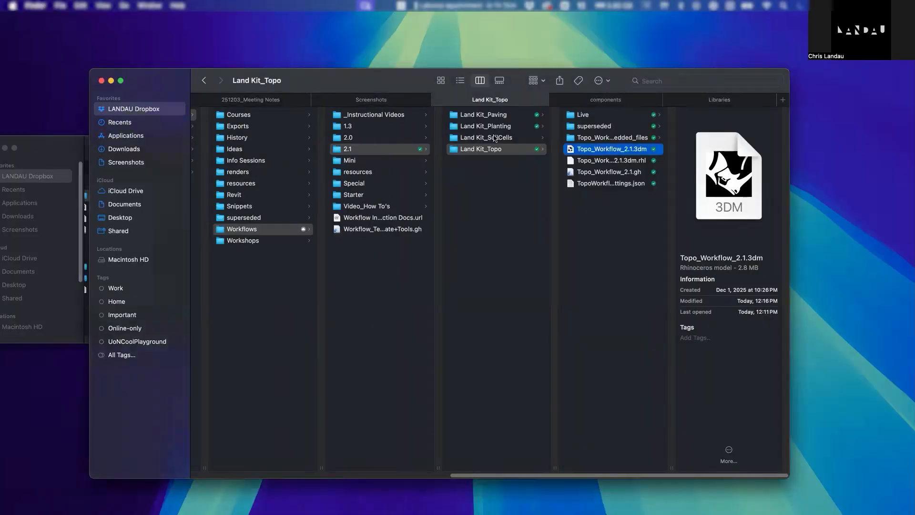
click(495, 137)
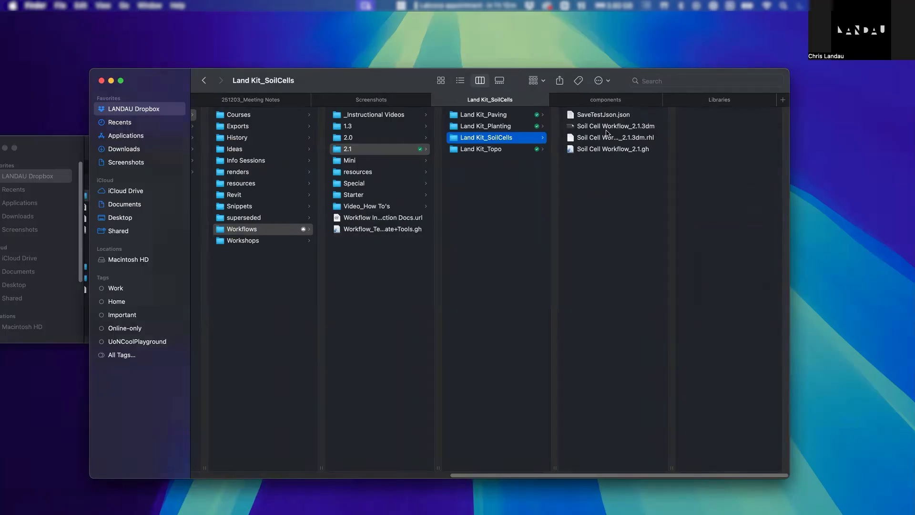
click(602, 129)
right_click(603, 129)
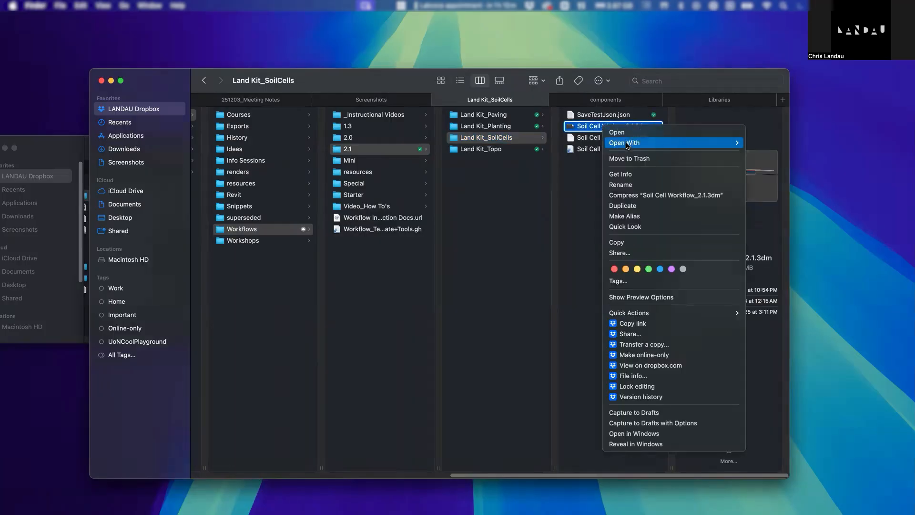
mouse_move(710, 142)
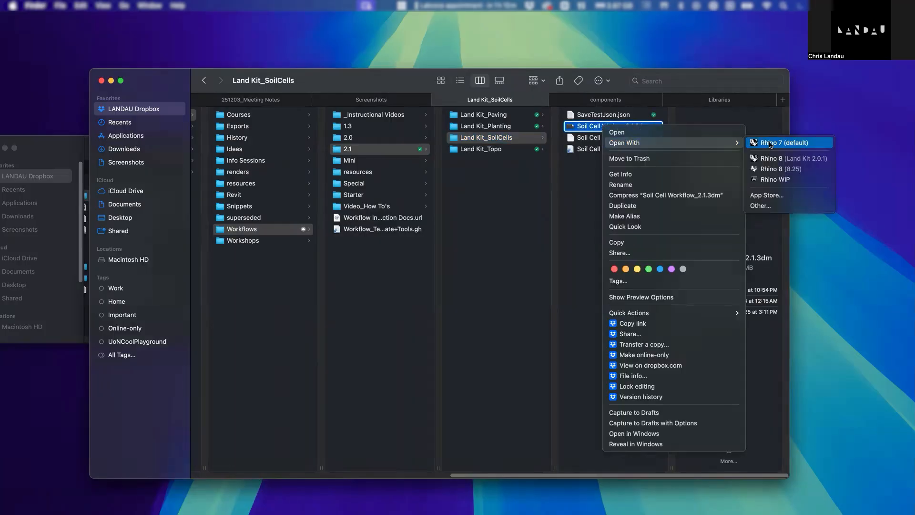
click(771, 169)
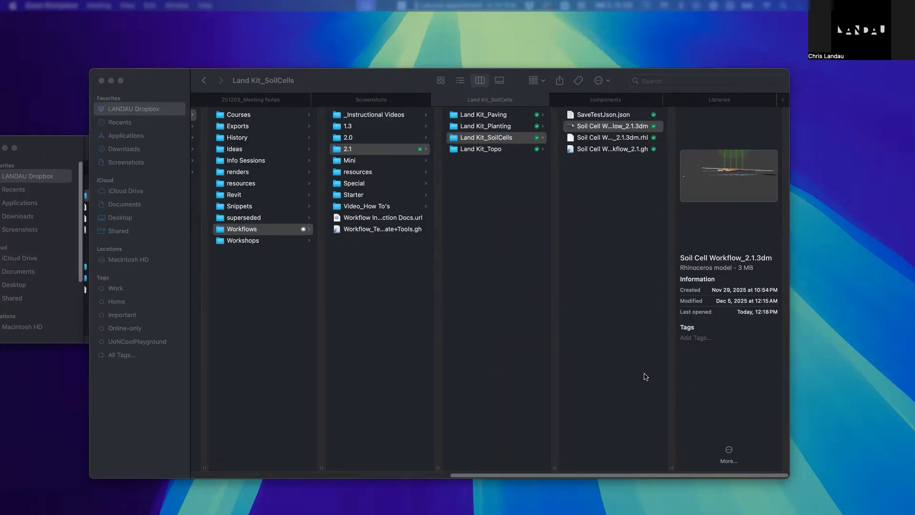
- Tile the Land Kit panel window beside the soil cell model in the same full-screen Rhino 8 space
key(F11)
key(ctrl+Right)
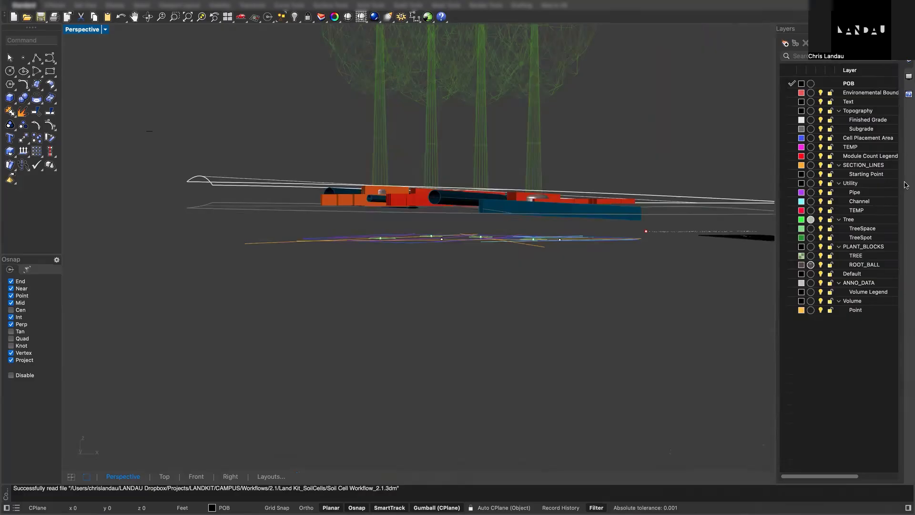
key(ctrl+Left)
key(ctrl+Up)
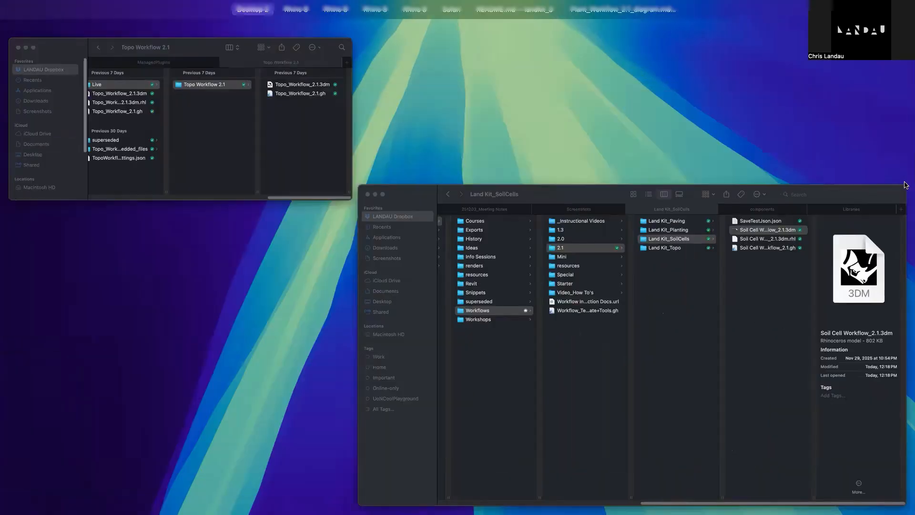
drag(295, 443, 253, 35)
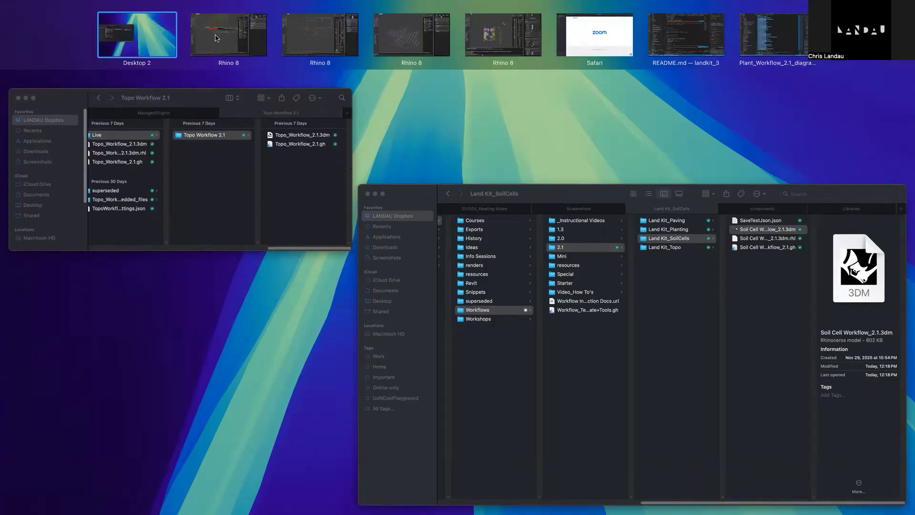
click(217, 38)
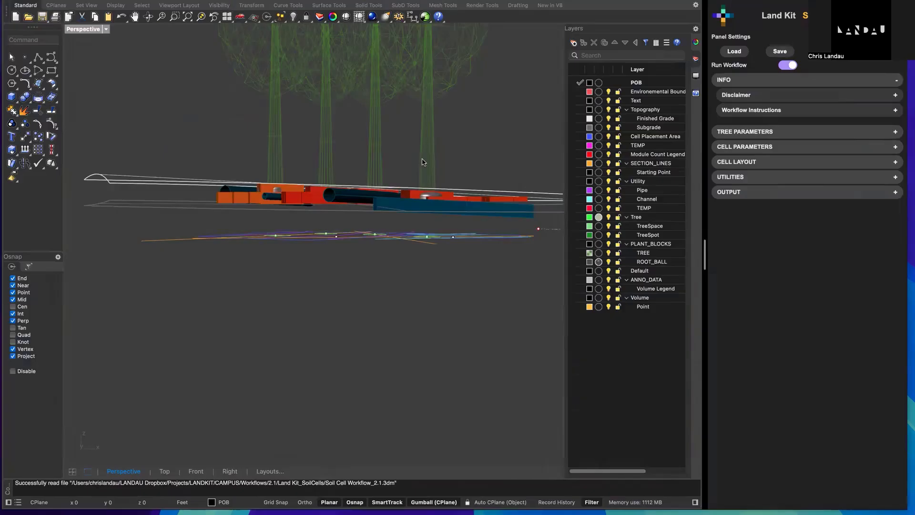
- Inspect the soil cell model in the Perspective view, selecting its tree blocks one after another
mouse_move(402, 256)
right_down()
mouse_move(467, 269)
mouse_move(407, 229)
mouse_move(403, 255)
right_up()
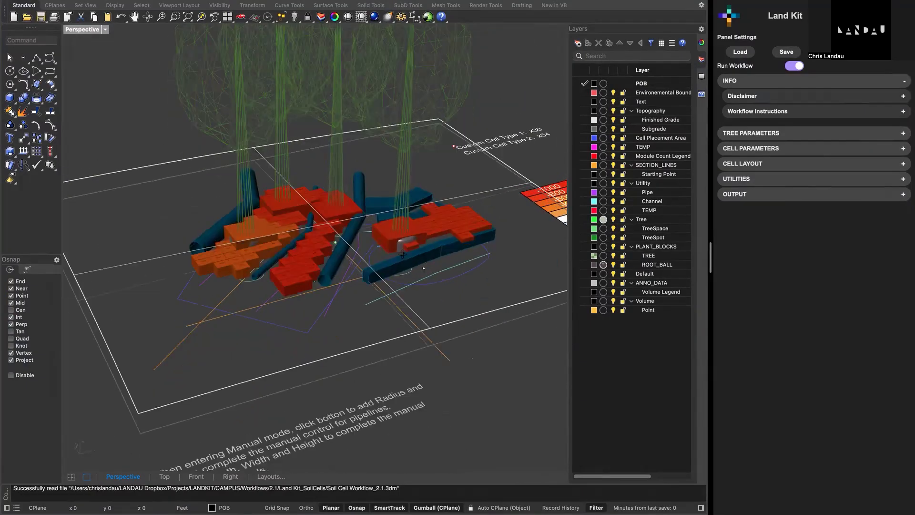
right_drag(395, 162, 397, 156)
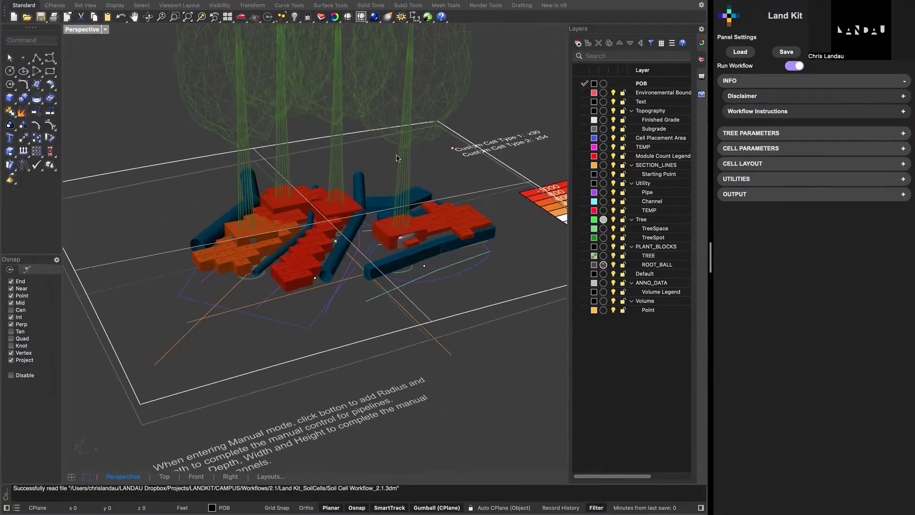
click(396, 71)
click(342, 78)
click(243, 97)
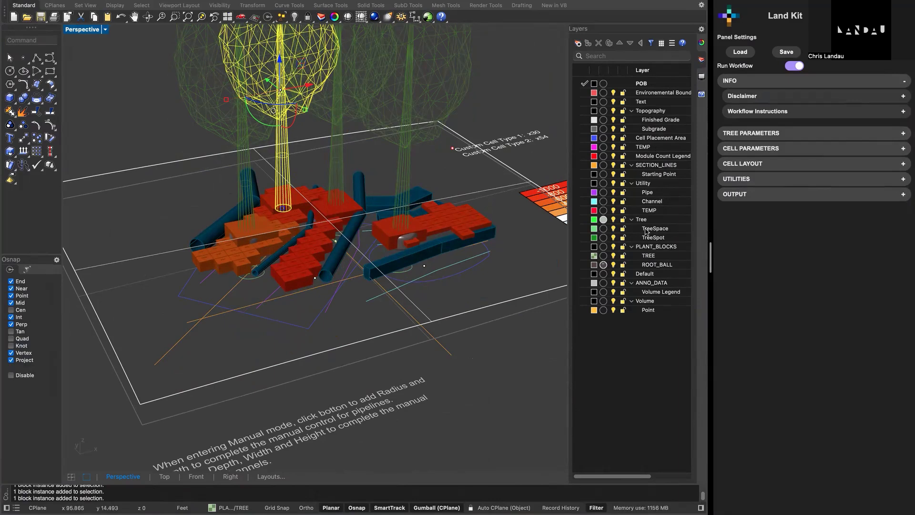
- Turn off Run Workflow for the soil cell workflow
click(789, 68)
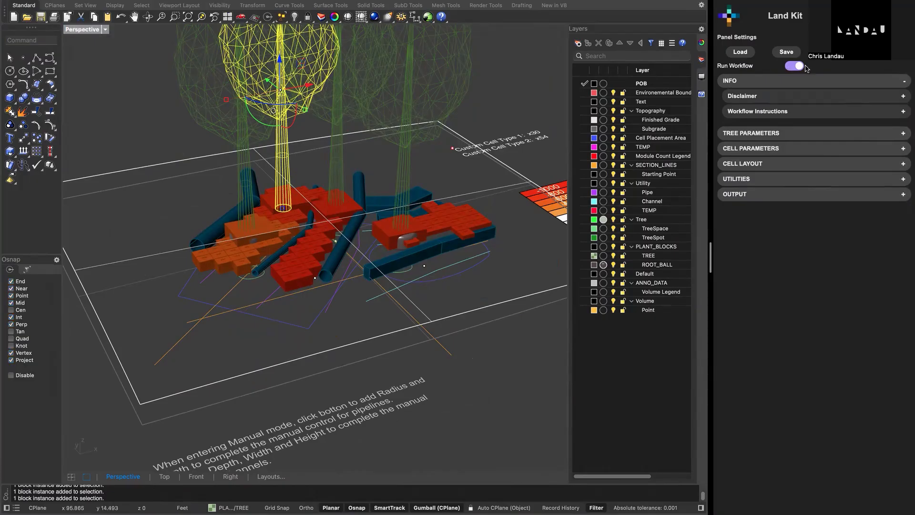
click(799, 66)
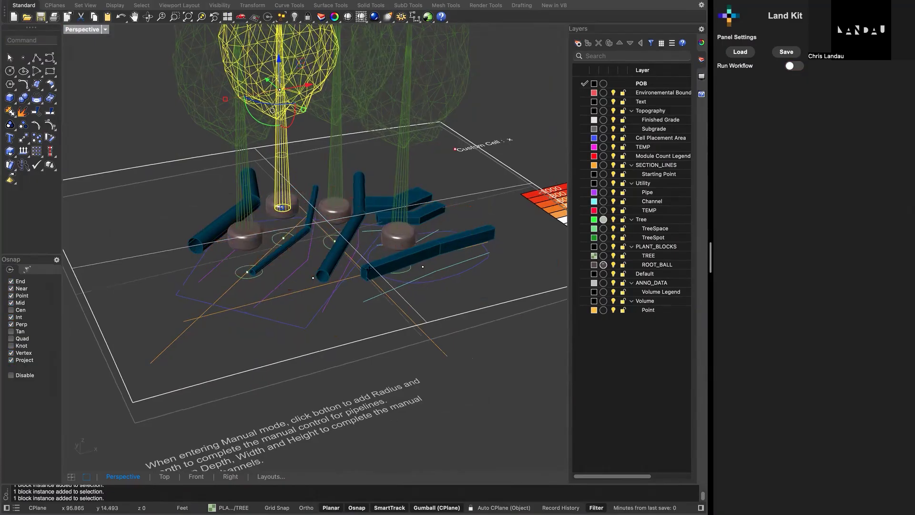
- Inspect one tree's inputs by selecting its TreeSpot point and the TreeSpace circle around it
right_drag(368, 270, 287, 249)
scroll(273, 235, up, 3)
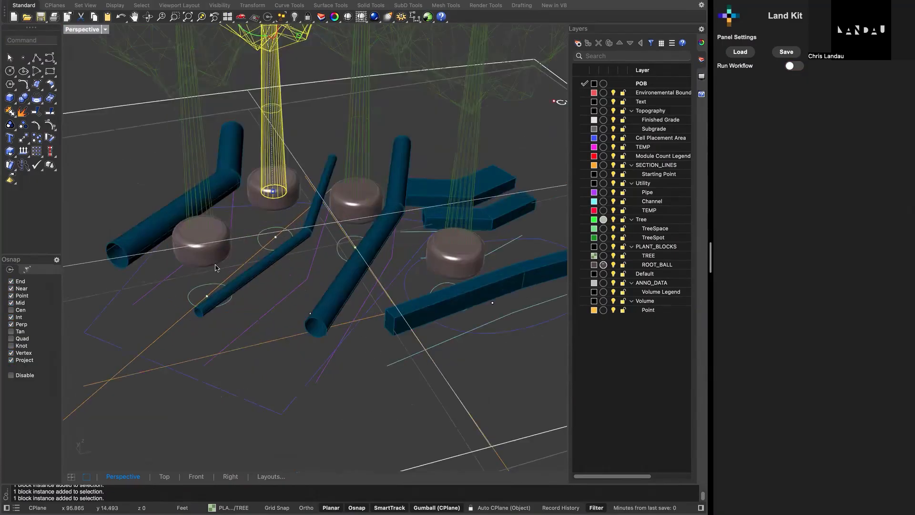
click(207, 297)
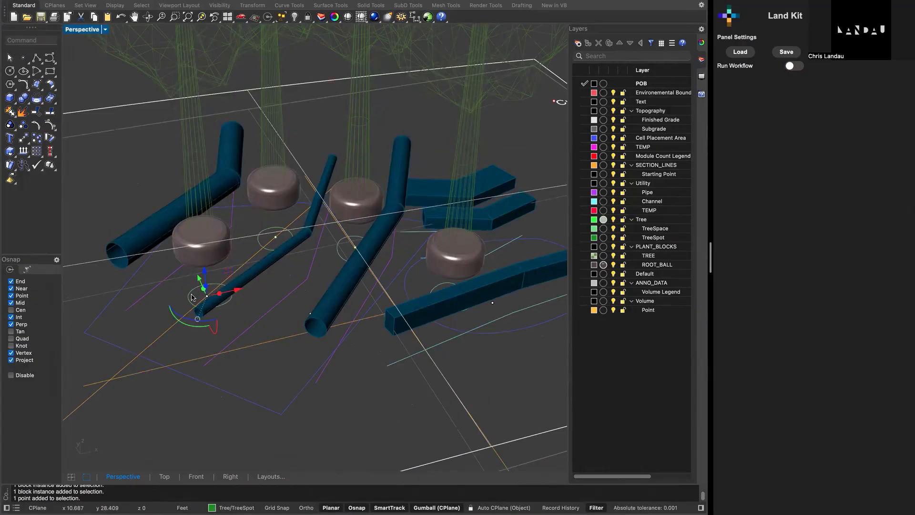
click(194, 295)
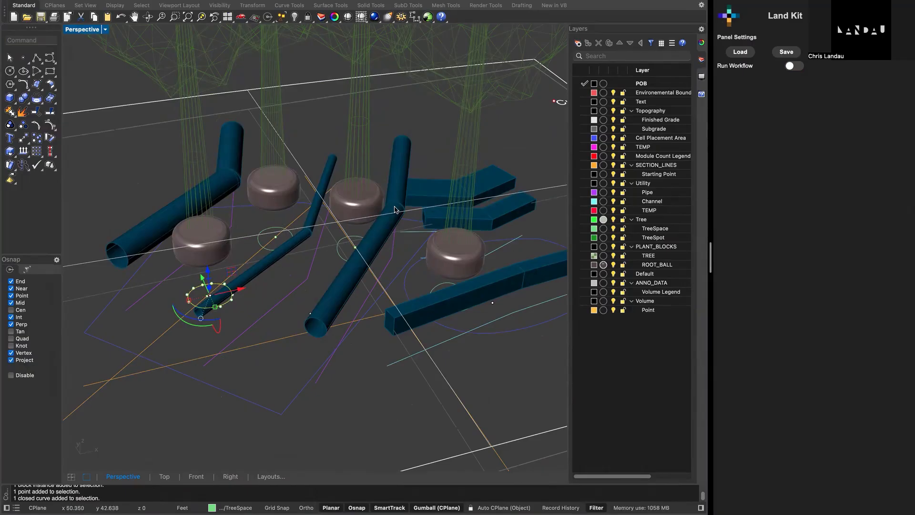
- Examine the pipes, channels and tree root balls of the soil cell model from several angles in the Perspective view
mouse_move(339, 270)
right_down()
mouse_move(333, 250)
mouse_move(333, 262)
right_up()
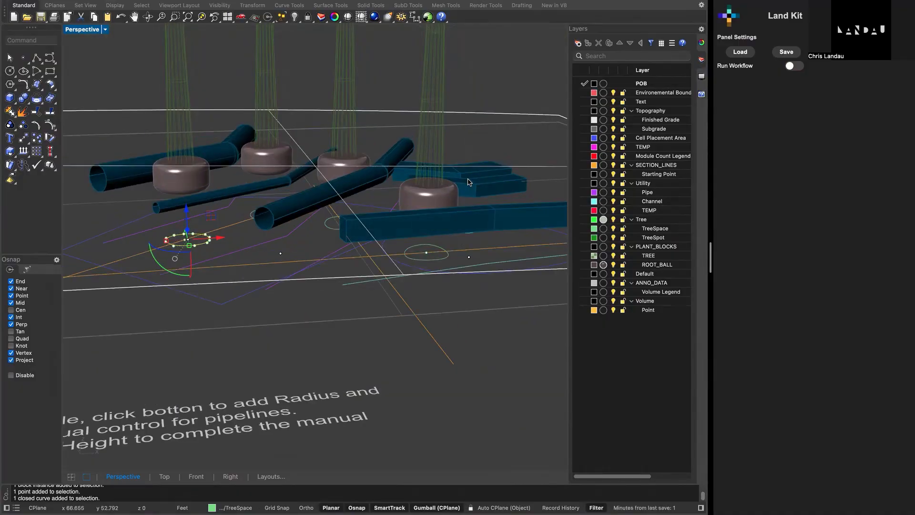
right_drag(425, 209, 319, 227)
scroll(415, 221, up, 4)
scroll(319, 226, down, 10)
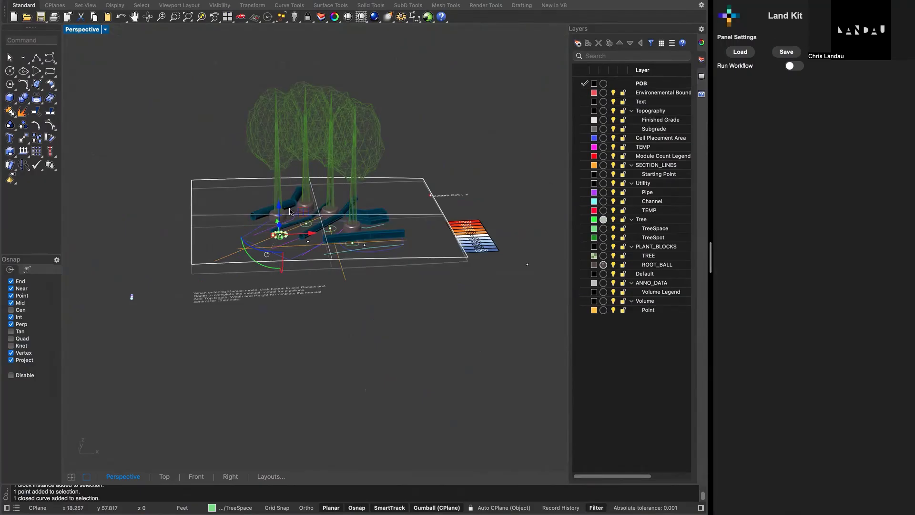
right_drag(354, 209, 324, 198)
scroll(386, 209, up, 6)
scroll(366, 208, down, 4)
scroll(324, 198, up, 4)
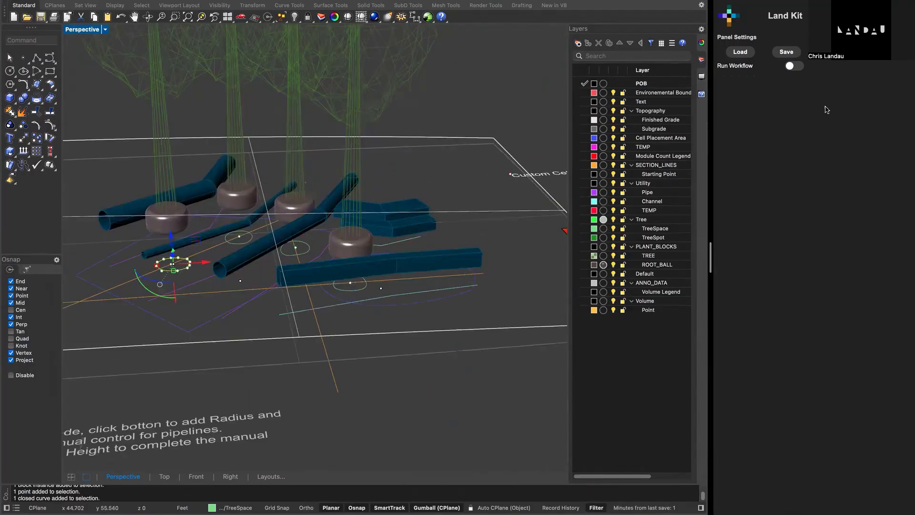
- Turn on Run Workflow for the soil cell workflow and set the tree shape height to 51
click(798, 66)
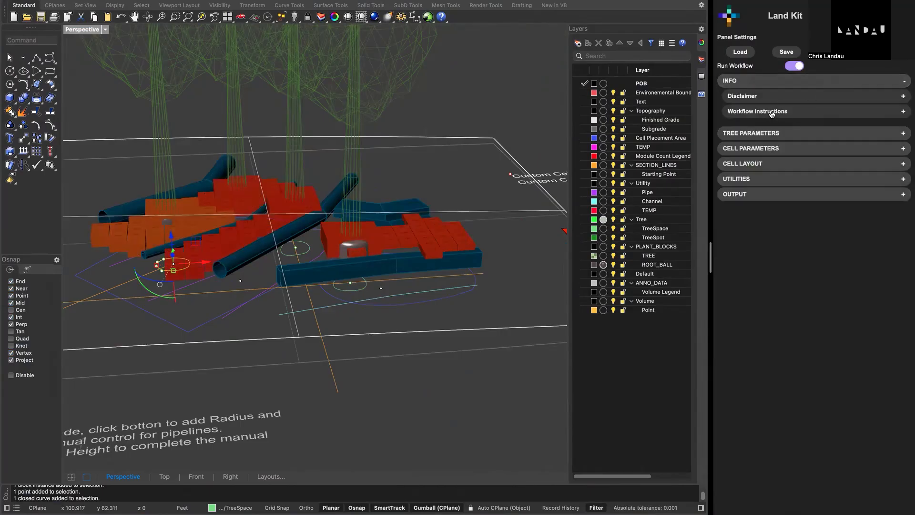
click(775, 82)
click(796, 96)
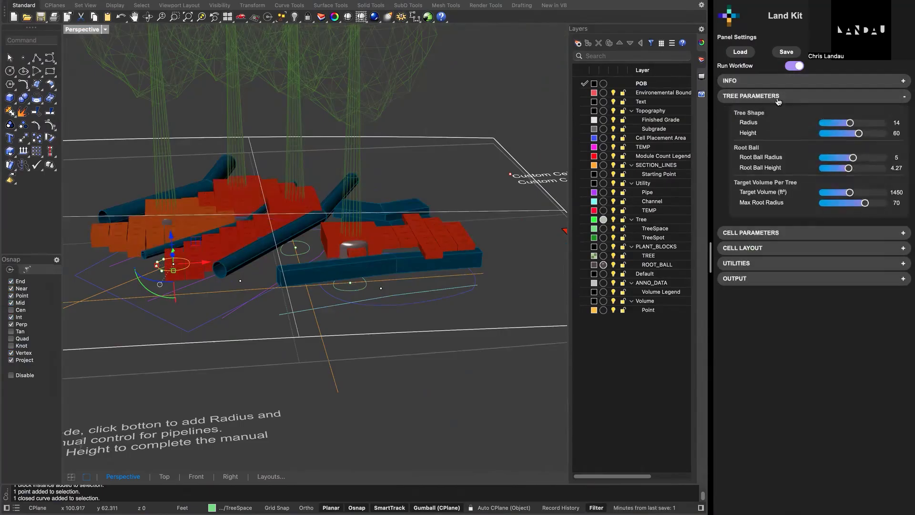
mouse_move(851, 123)
mouse_down()
mouse_move(842, 124)
mouse_move(858, 133)
mouse_up()
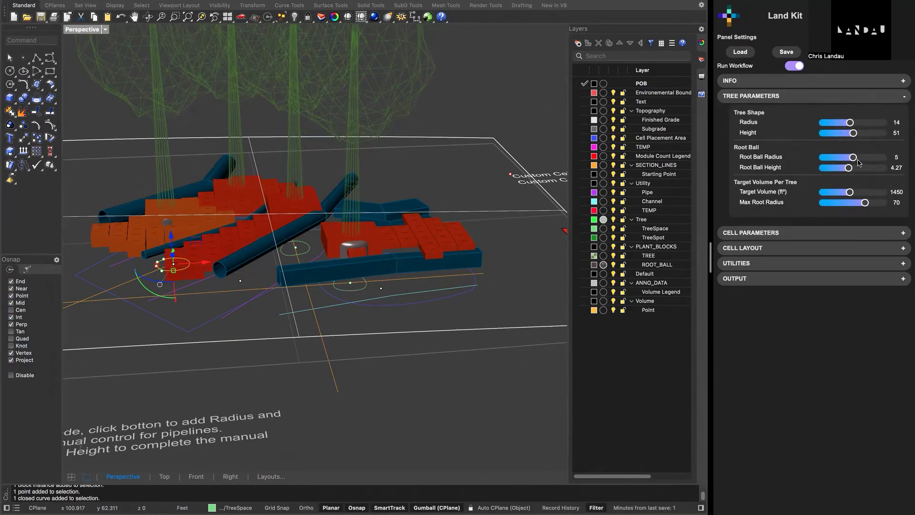
- Set the trees' Root Ball Radius to 3.98 and Root Ball Height to 4.85
mouse_move(855, 160)
mouse_down()
mouse_move(867, 158)
mouse_move(846, 159)
mouse_up()
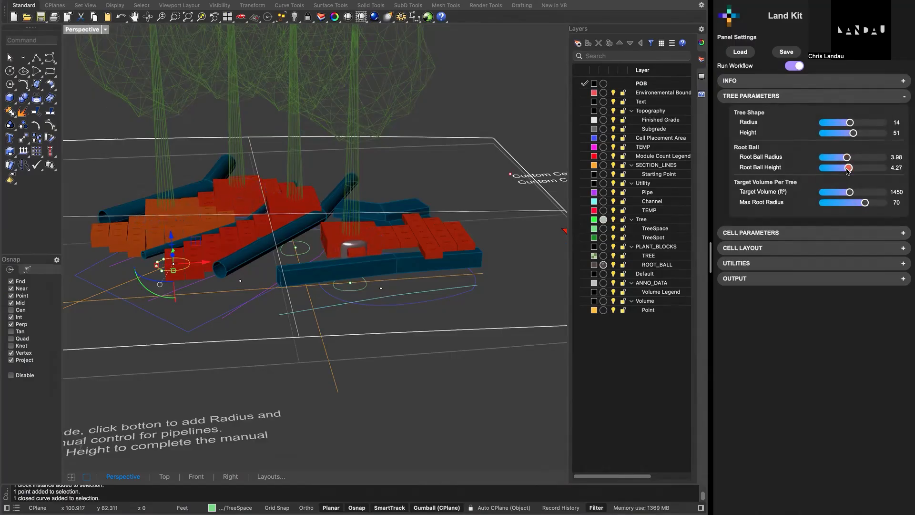
click(869, 169)
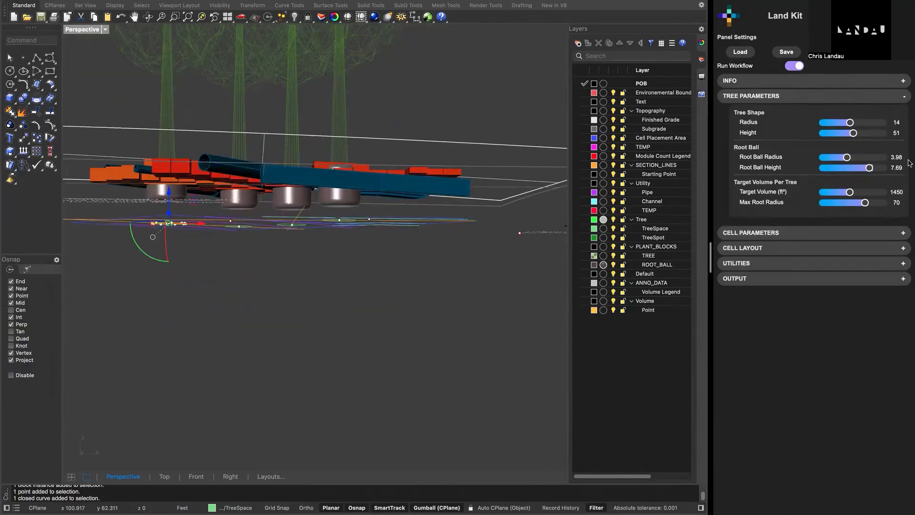
drag(869, 168, 852, 169)
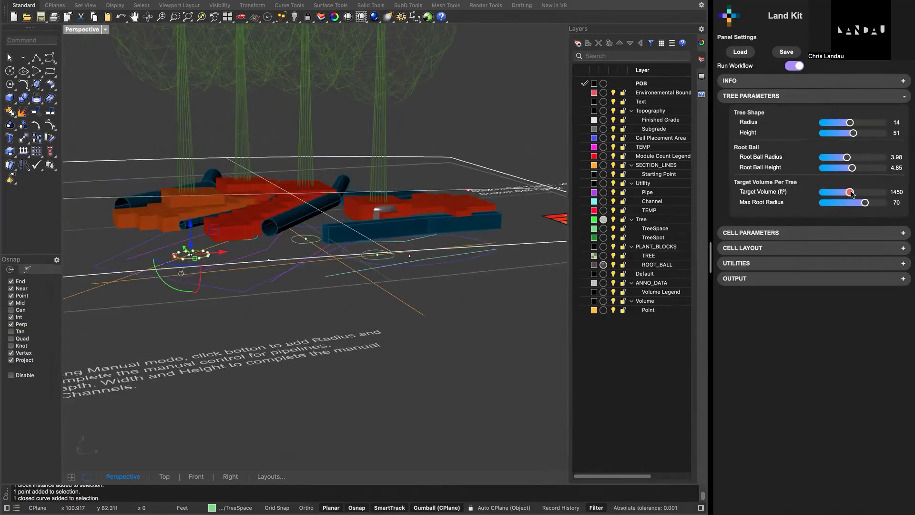
- Set the Target Volume per tree to 807 ft³
right_drag(533, 205, 374, 234)
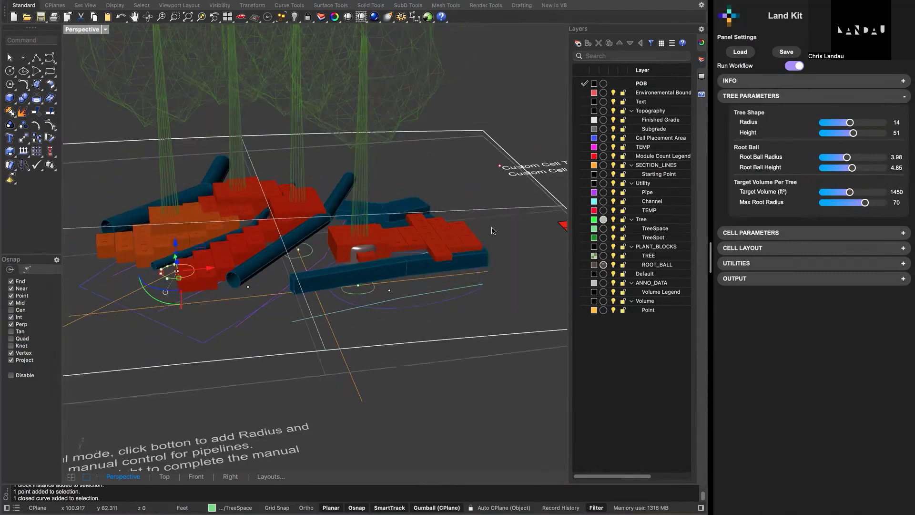
scroll(493, 231, down, 6)
right_drag(480, 235, 380, 257)
scroll(380, 258, down, 3)
scroll(335, 255, up, 5)
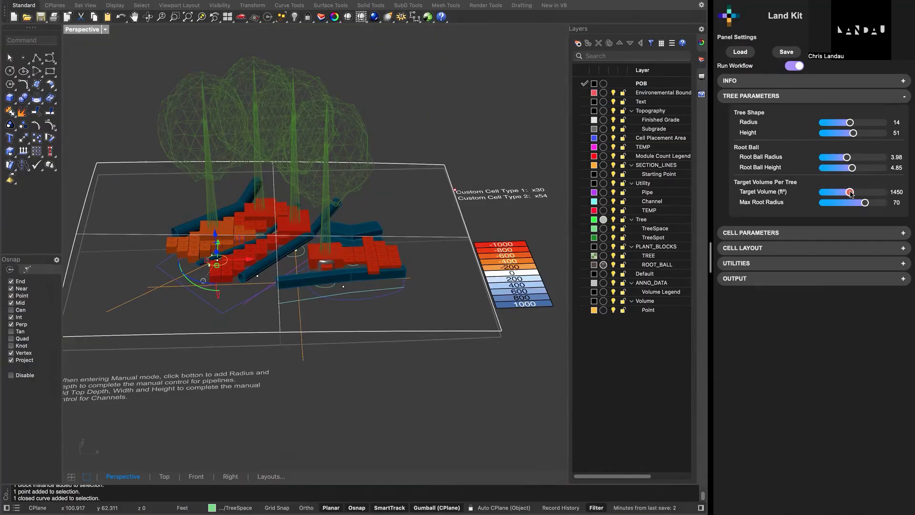
drag(851, 193, 836, 195)
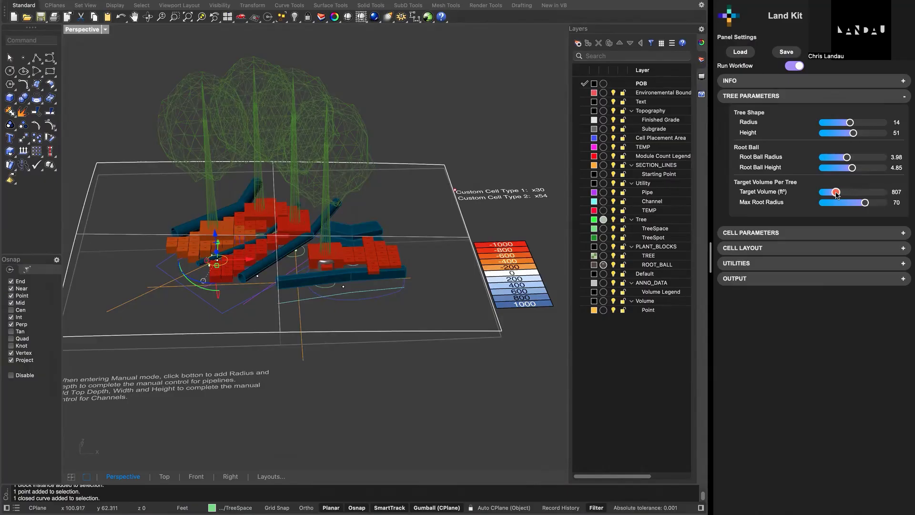
- Compare the recoloured cells with the volume legend and set the Max Root Radius to 79
right_drag(435, 245, 390, 261)
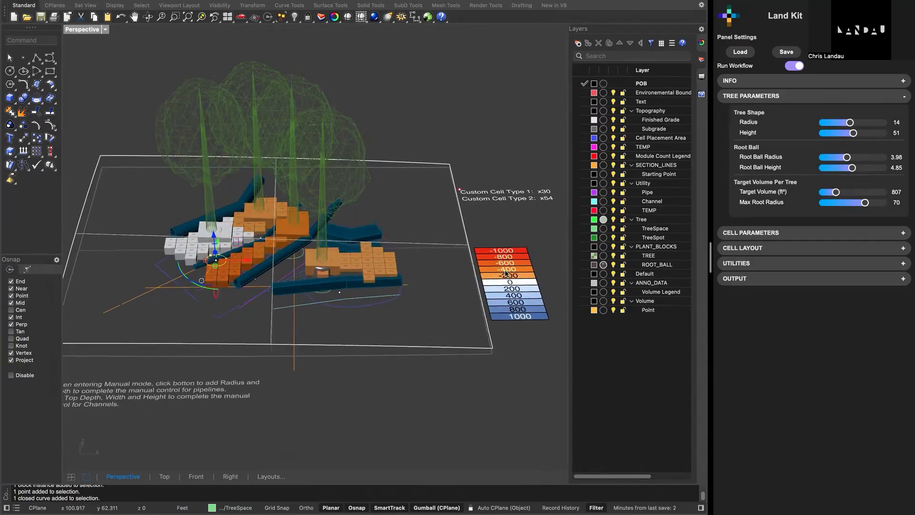
right_drag(484, 285, 541, 283)
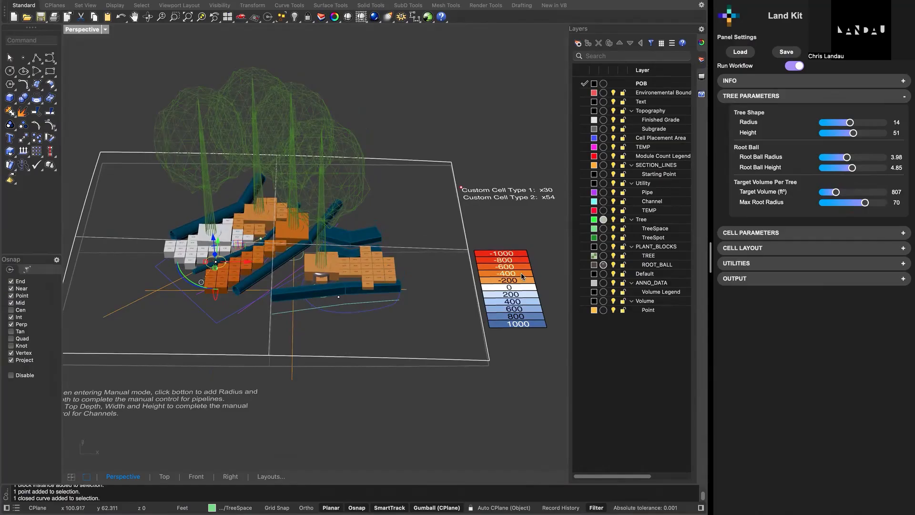
right_drag(255, 270, 241, 282)
scroll(242, 282, up, 3)
scroll(270, 258, up, 3)
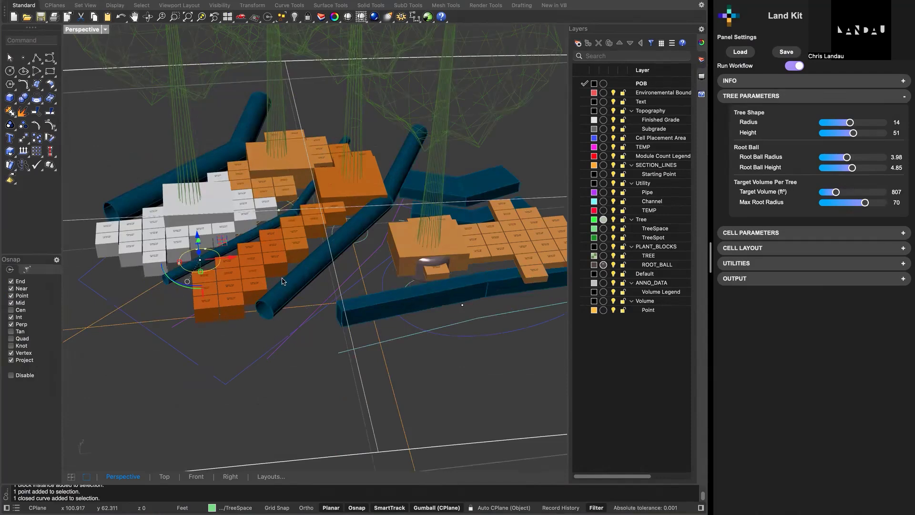
right_drag(324, 256, 324, 241)
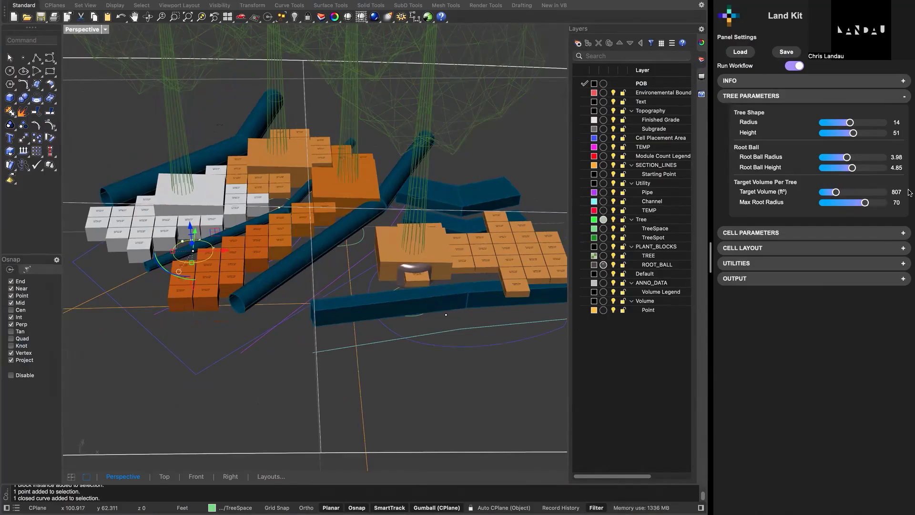
drag(865, 202, 871, 204)
- Delete the Utility/Pipe curve that generates the large pipe running between the middle and front tree cells
right_drag(219, 201, 296, 212)
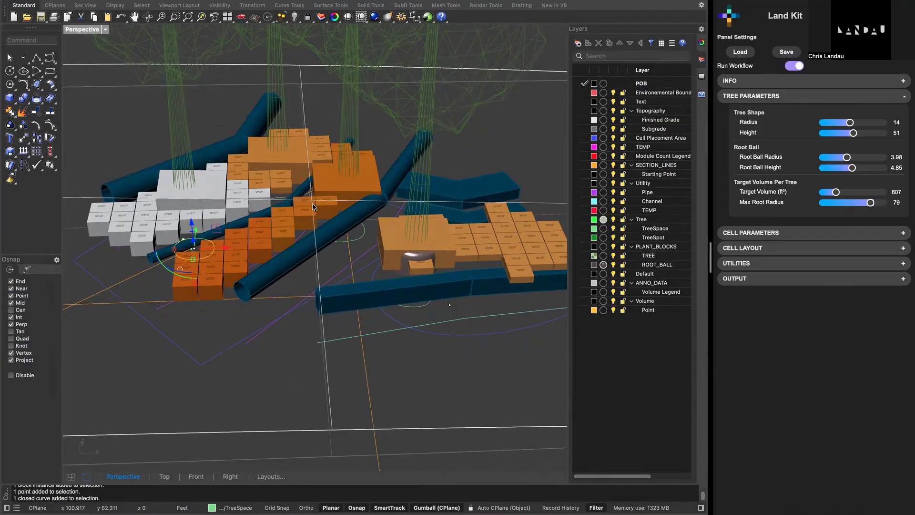
scroll(275, 234, down, 5)
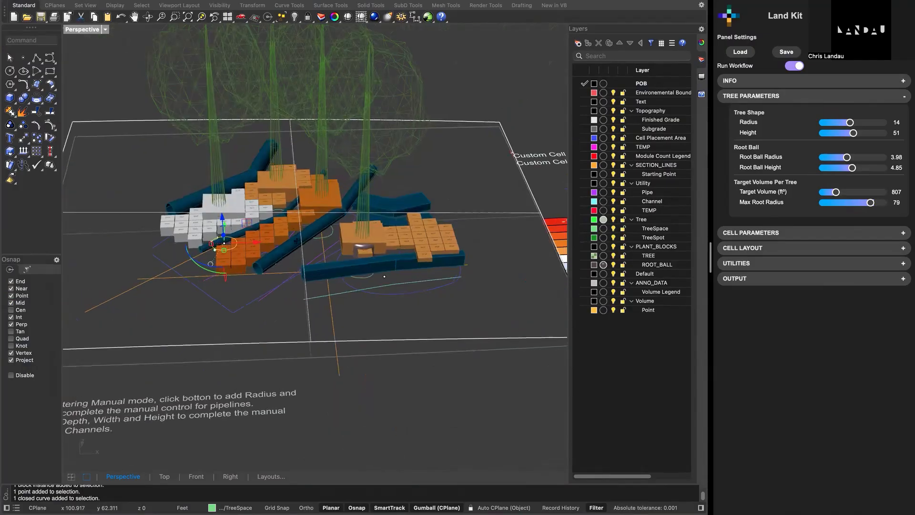
right_drag(297, 249, 281, 233)
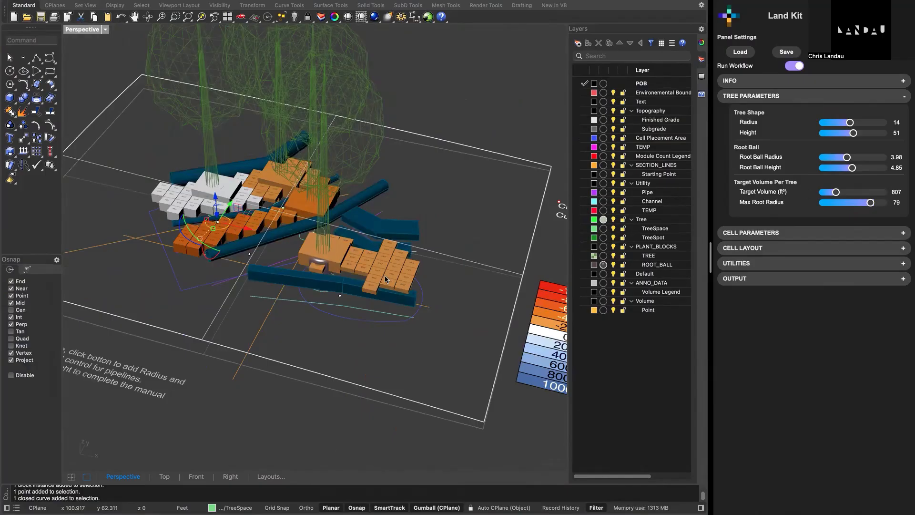
right_drag(380, 271, 337, 256)
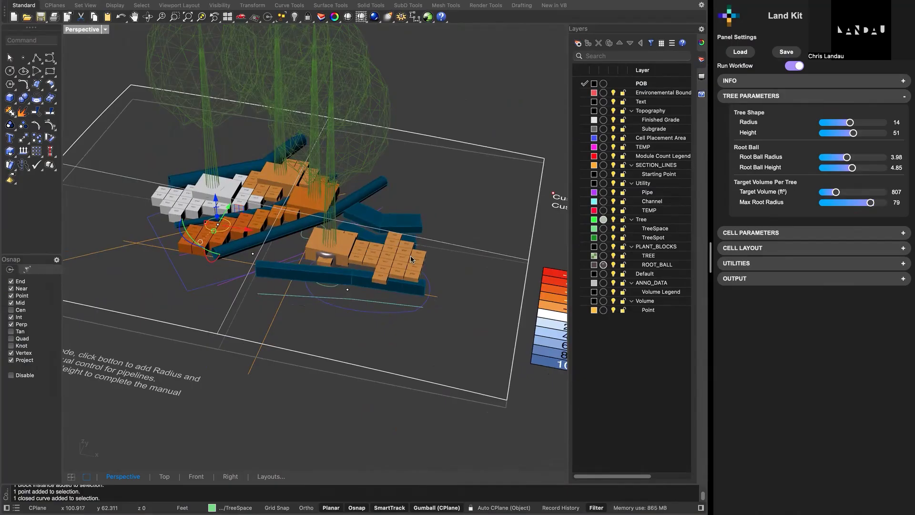
mouse_move(410, 256)
right_down()
mouse_move(296, 215)
mouse_move(321, 206)
mouse_move(279, 221)
mouse_move(265, 253)
right_up()
scroll(295, 217, up, 5)
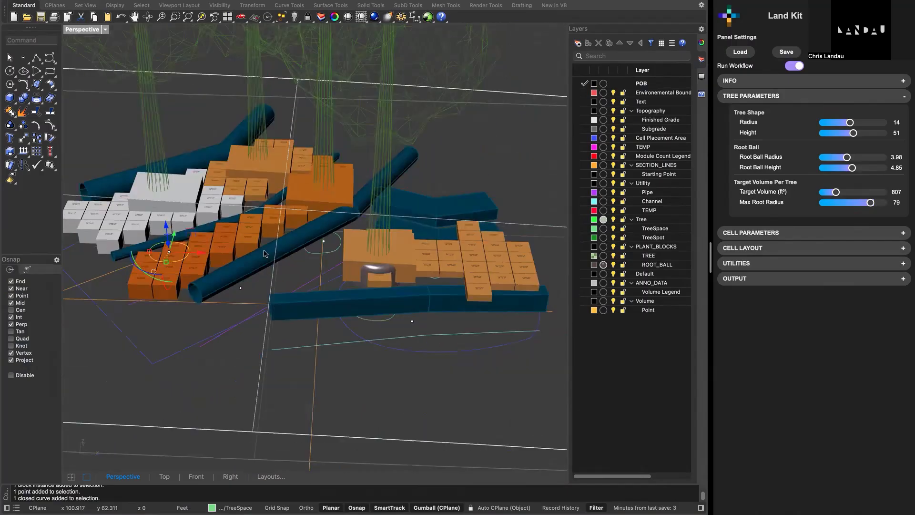
click(299, 286)
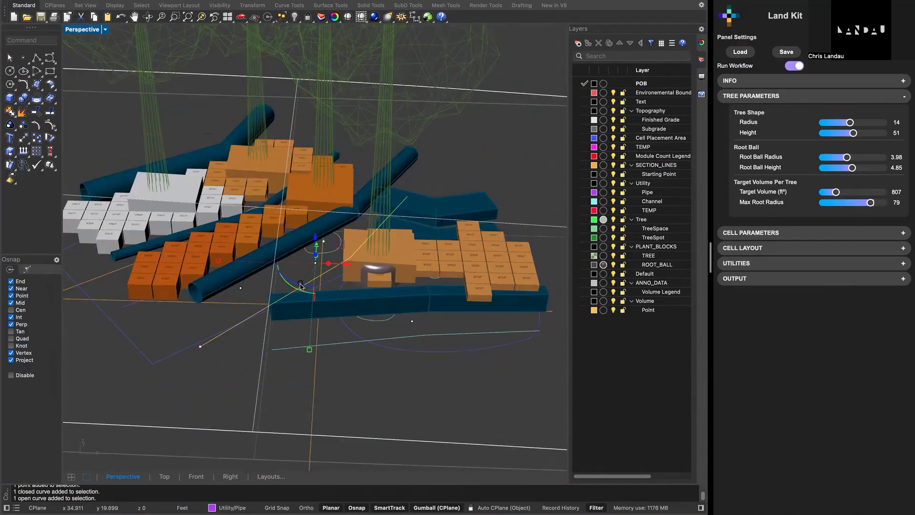
key(Delete)
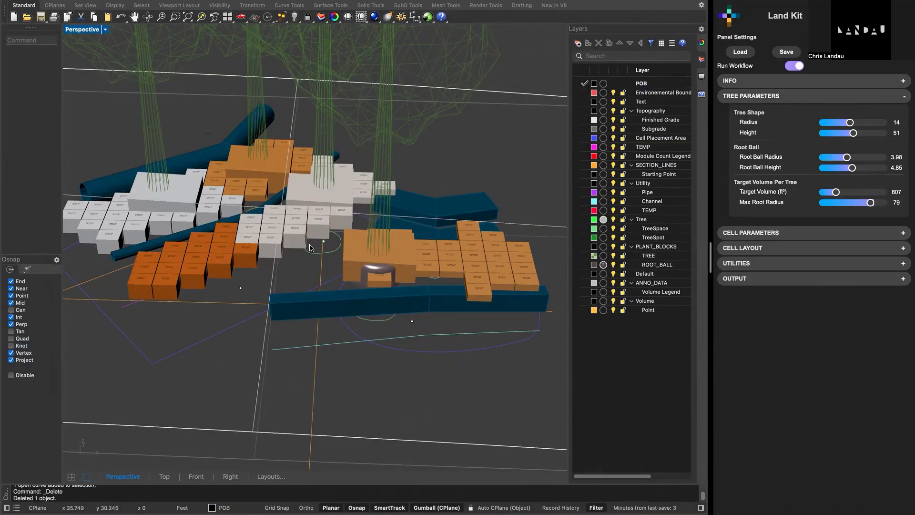
- Undo the deletion of the pipe curve and clear the selection
key(super+z)
scroll(370, 234, up, 5)
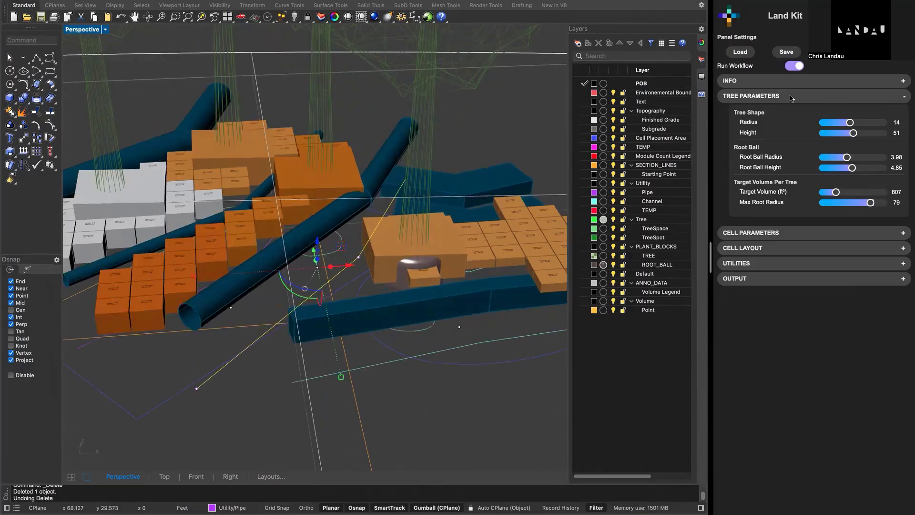
scroll(294, 281, up, 2)
scroll(294, 282, down, 5)
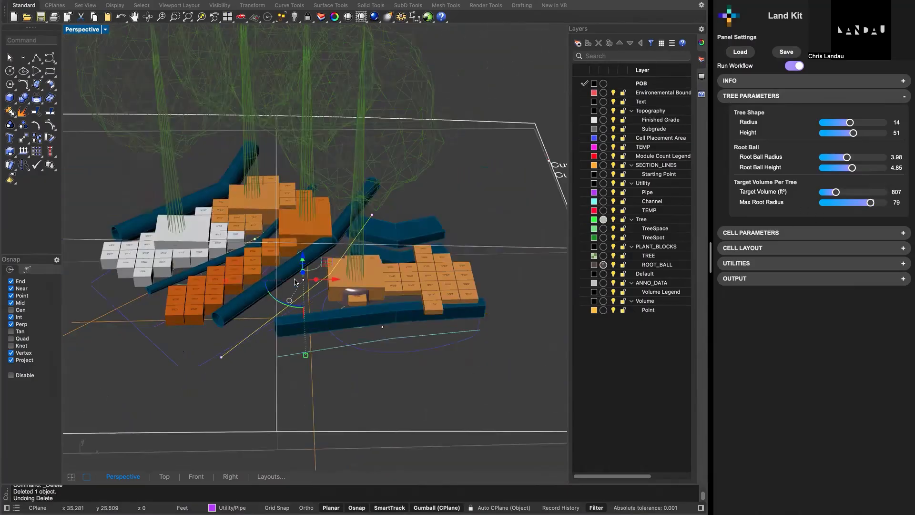
click(477, 215)
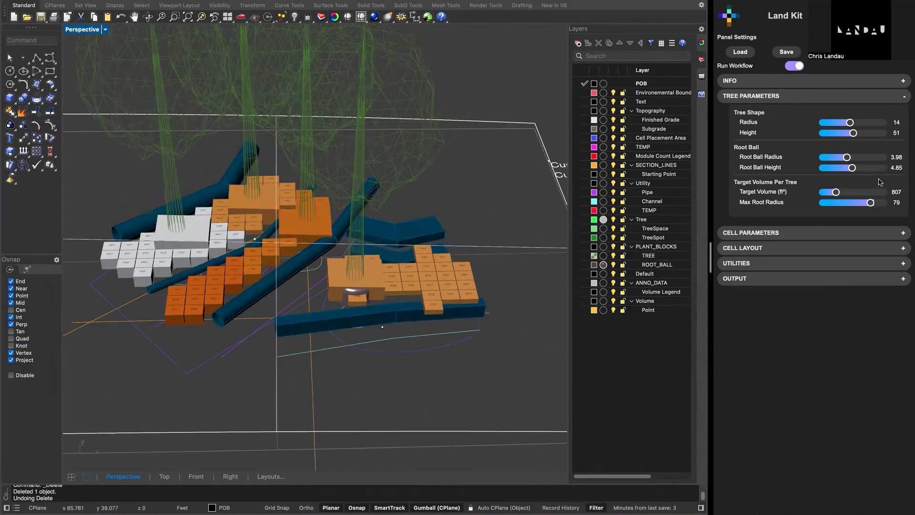
- Switch the single-unit Cell Type in the cell parameters to Silva Cell
click(852, 96)
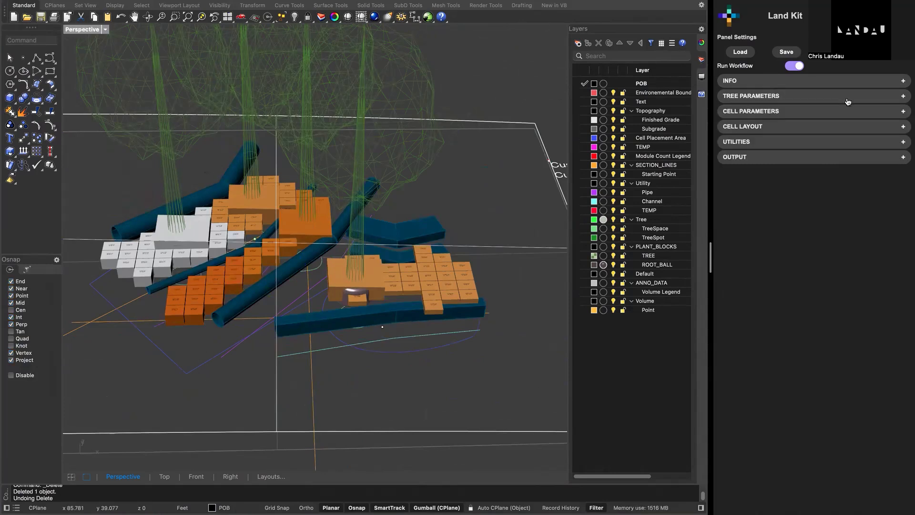
click(821, 112)
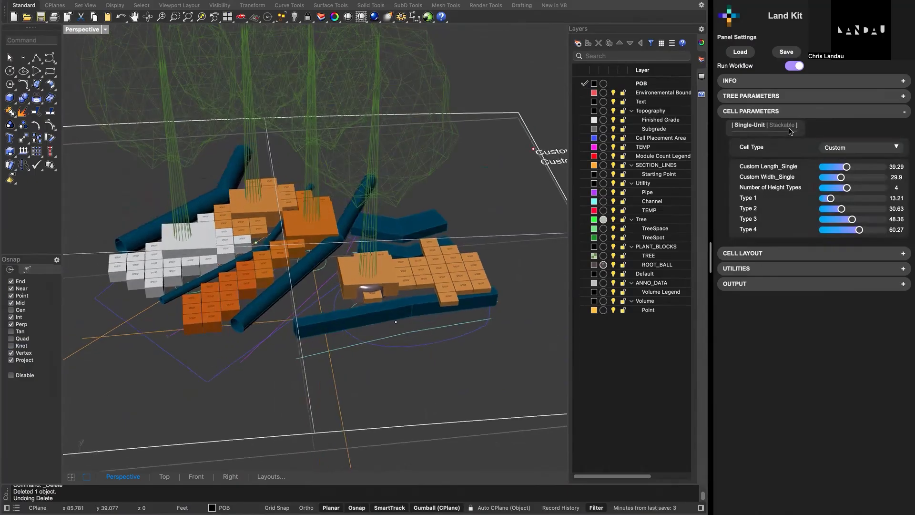
click(835, 148)
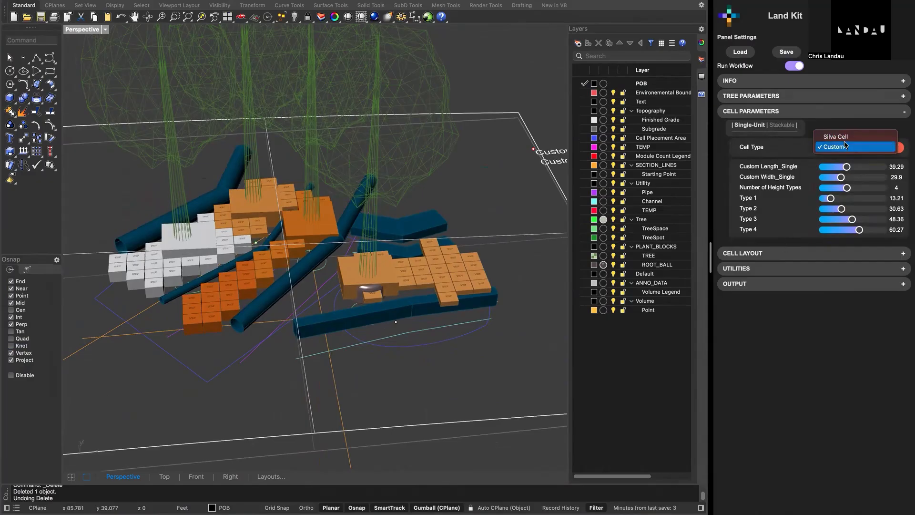
click(845, 138)
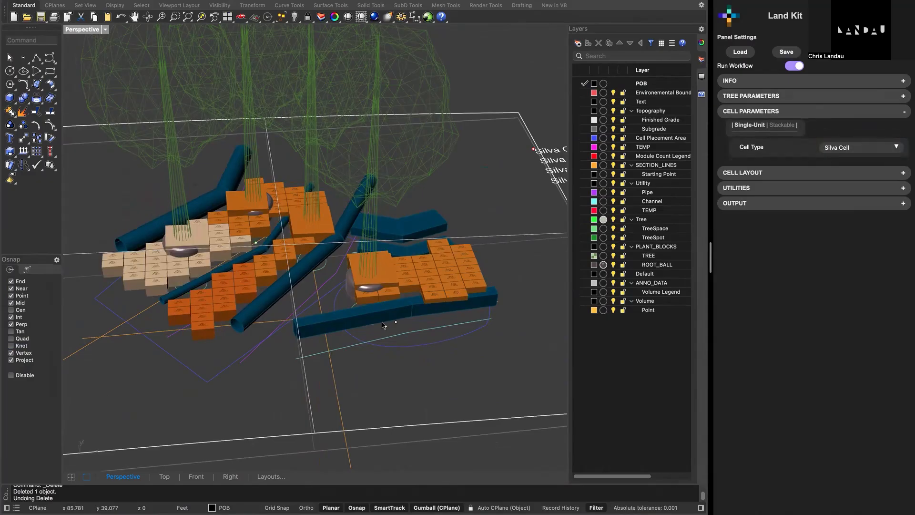
- Set the Cell Mode in the output preview settings to Detailed Mode
mouse_move(461, 323)
right_down()
mouse_move(449, 319)
mouse_move(457, 320)
right_up()
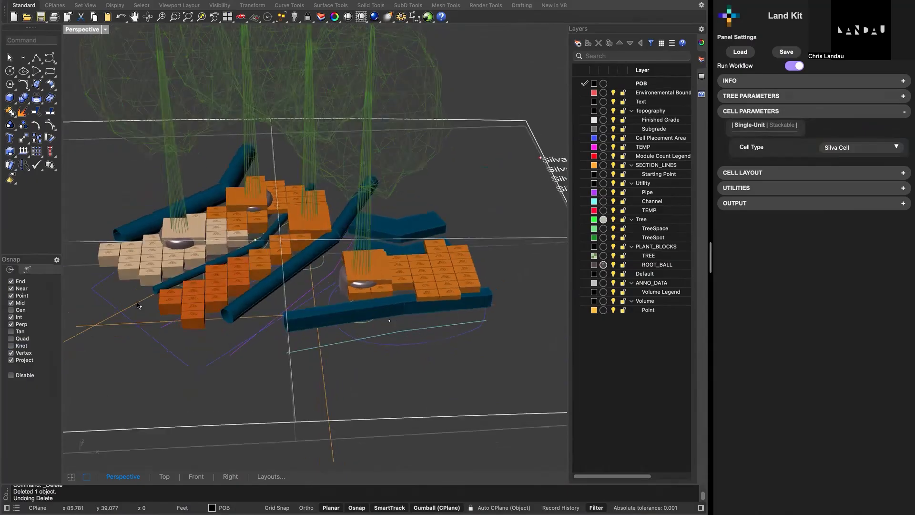
scroll(135, 305, up, 2)
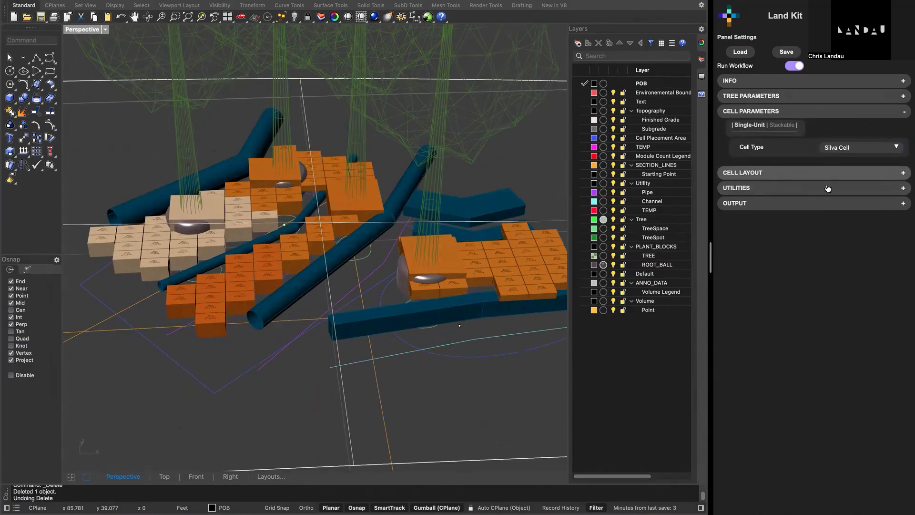
click(823, 204)
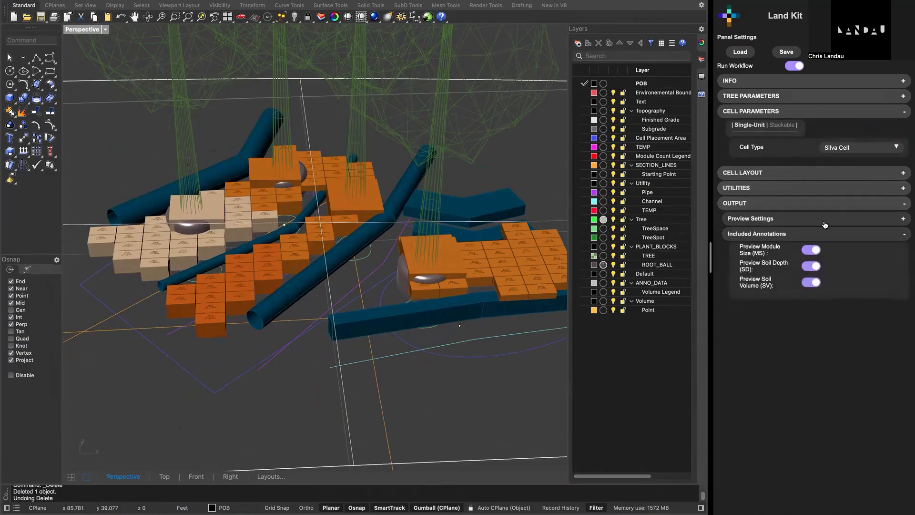
click(825, 221)
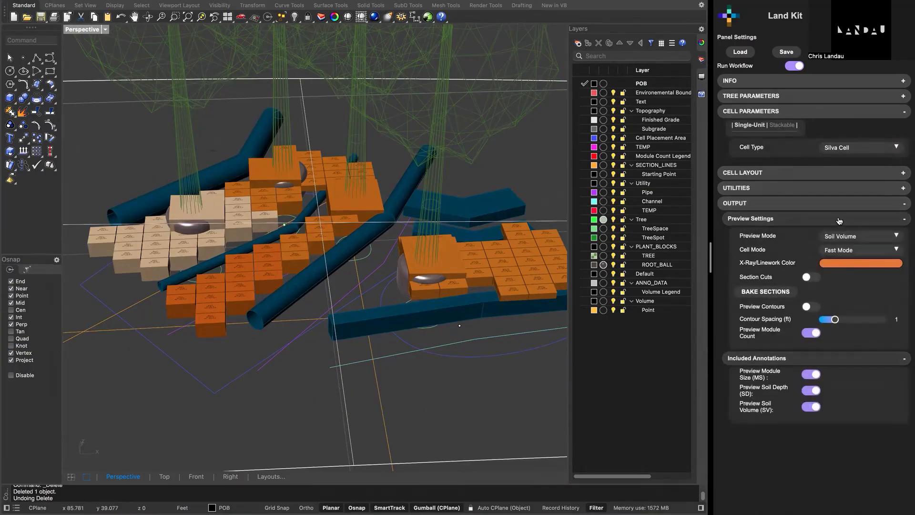
click(859, 254)
click(855, 261)
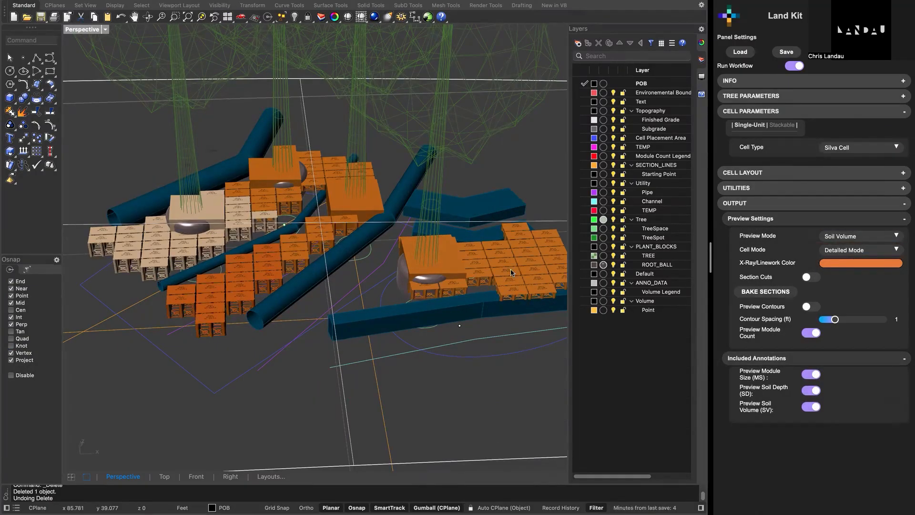
- Collapse the preview settings and switch the cell parameters from Single-Unit to Stackable cells
right_drag(410, 270, 382, 257)
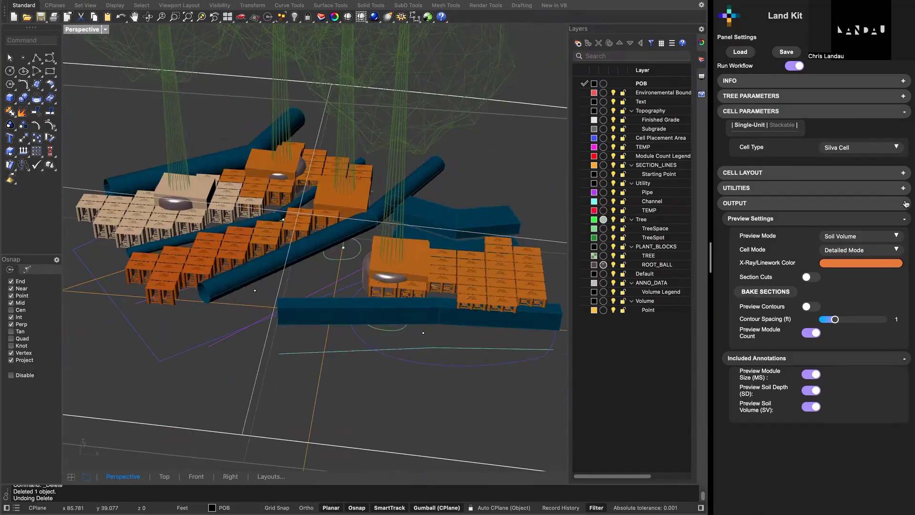
click(837, 223)
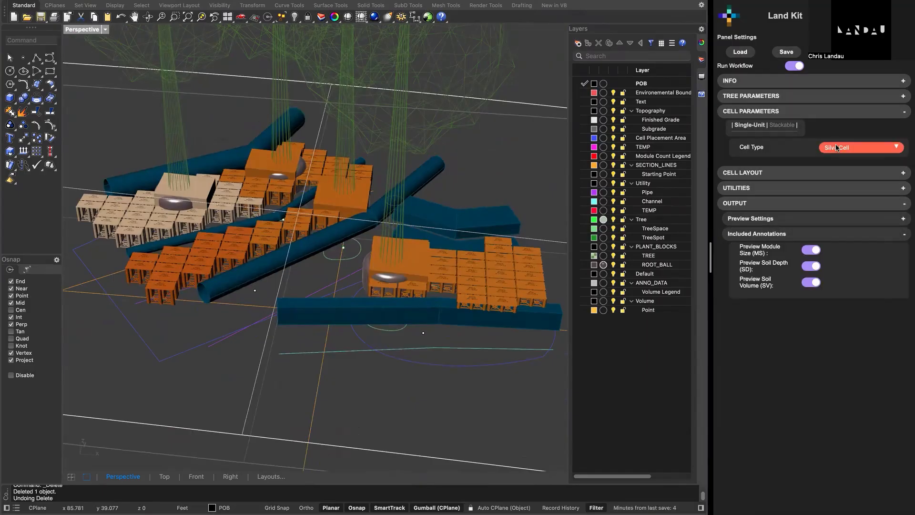
click(784, 126)
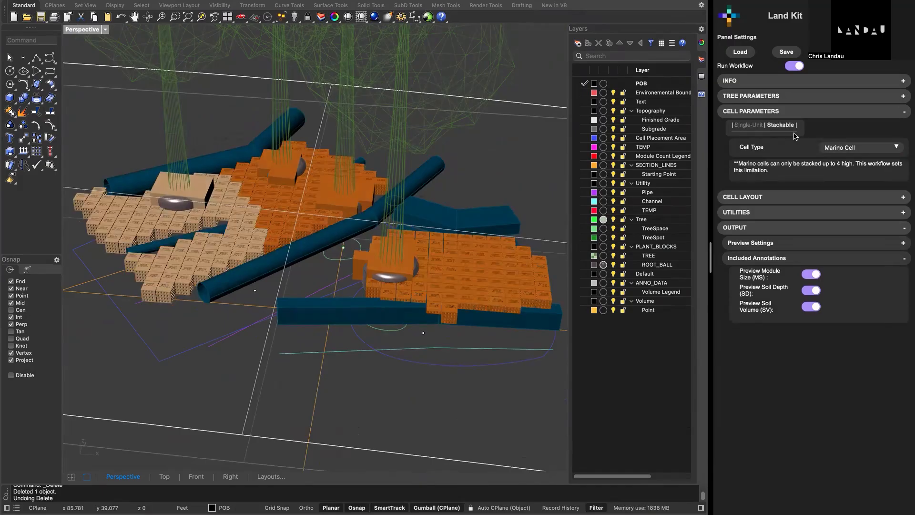
- Examine how the stacked Marino Cell modules fit around the root balls, pipes and channels, up close and from several angles
right_drag(401, 301, 414, 296)
scroll(256, 315, up, 5)
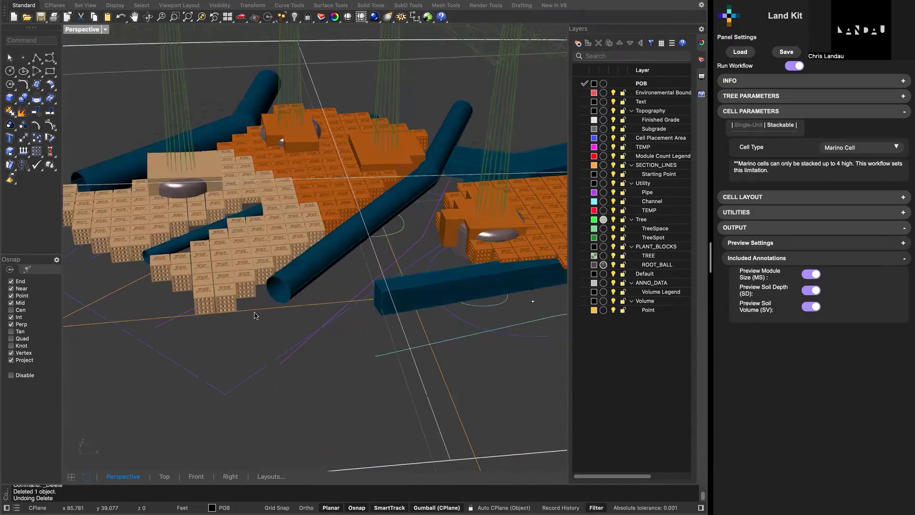
right_drag(375, 210, 350, 273)
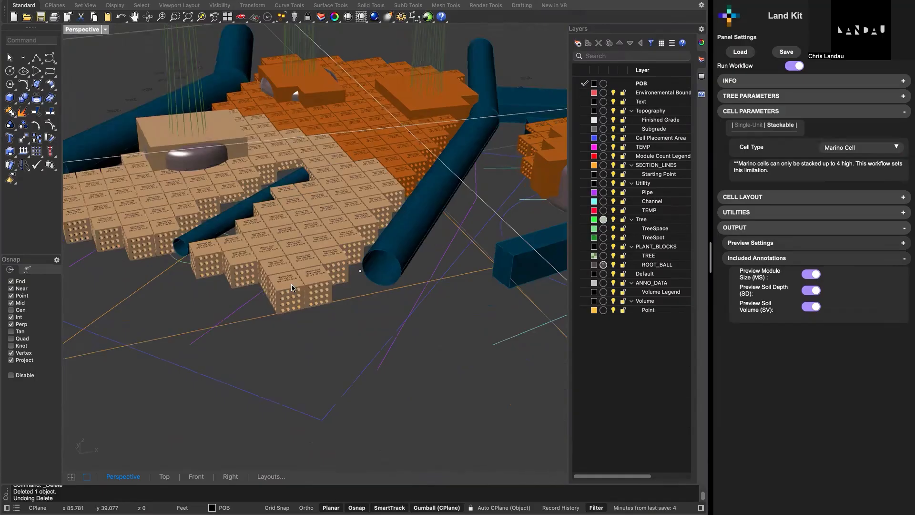
right_drag(281, 316, 269, 312)
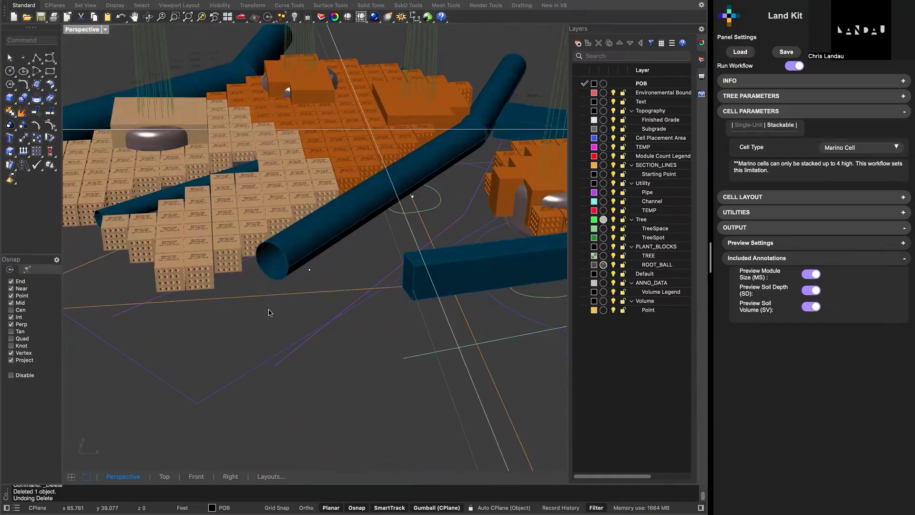
scroll(269, 311, down, 4)
scroll(527, 272, up, 2)
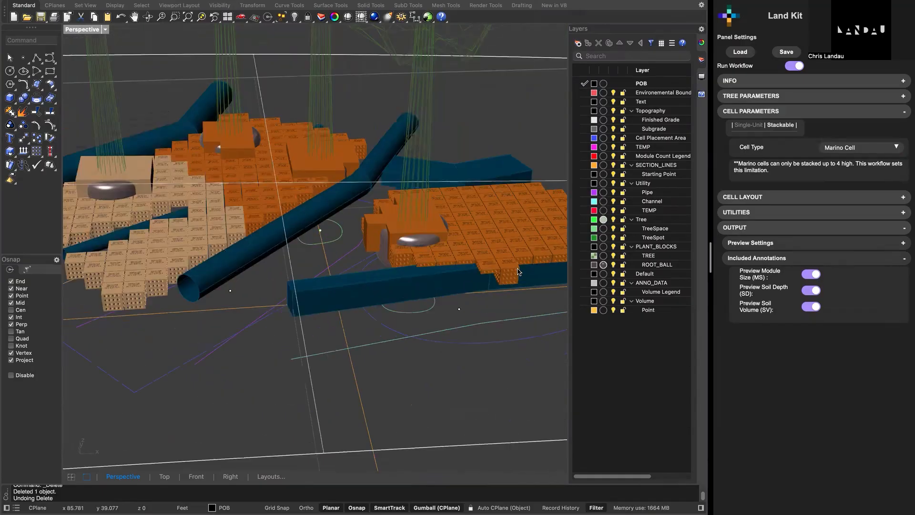
scroll(459, 265, up, 3)
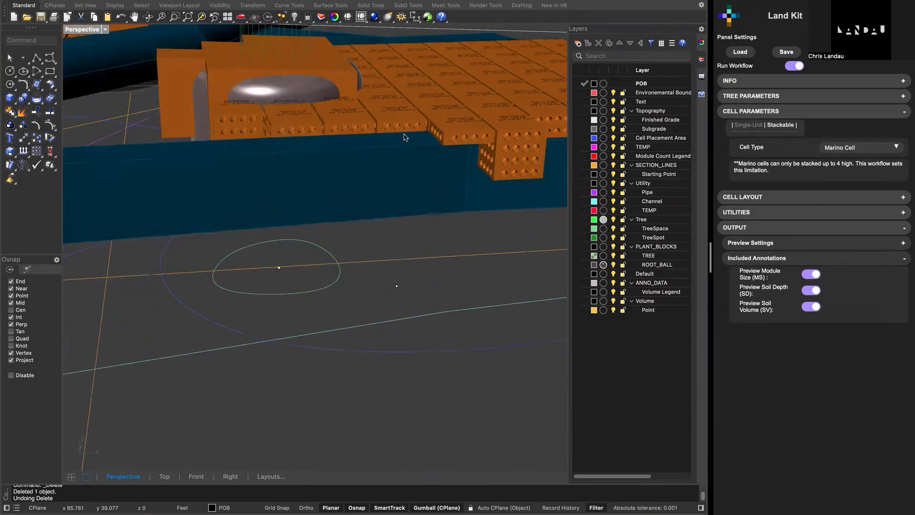
right_drag(404, 138, 383, 142)
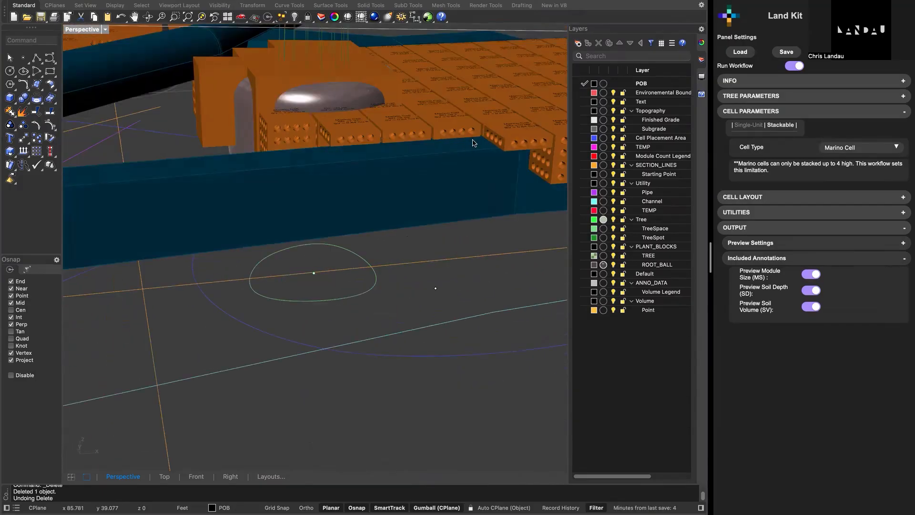
right_drag(474, 143, 389, 192)
scroll(388, 192, down, 6)
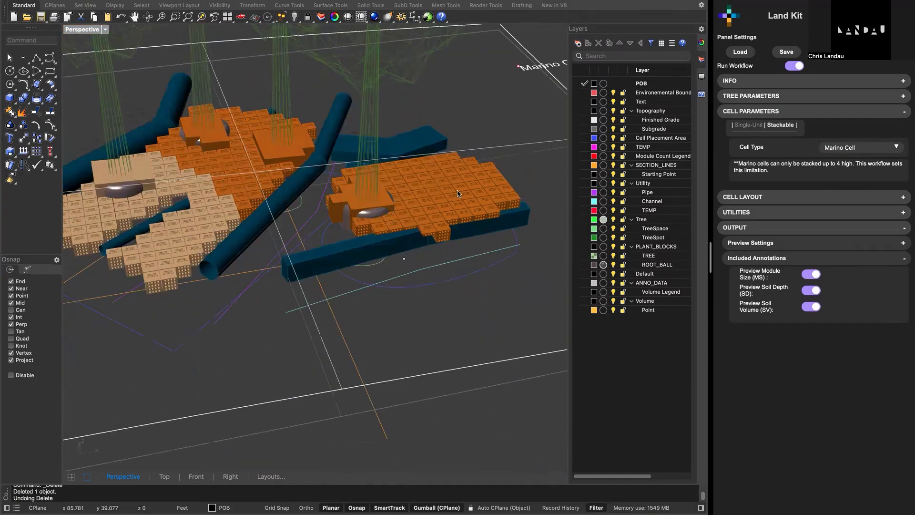
right_drag(457, 193, 479, 216)
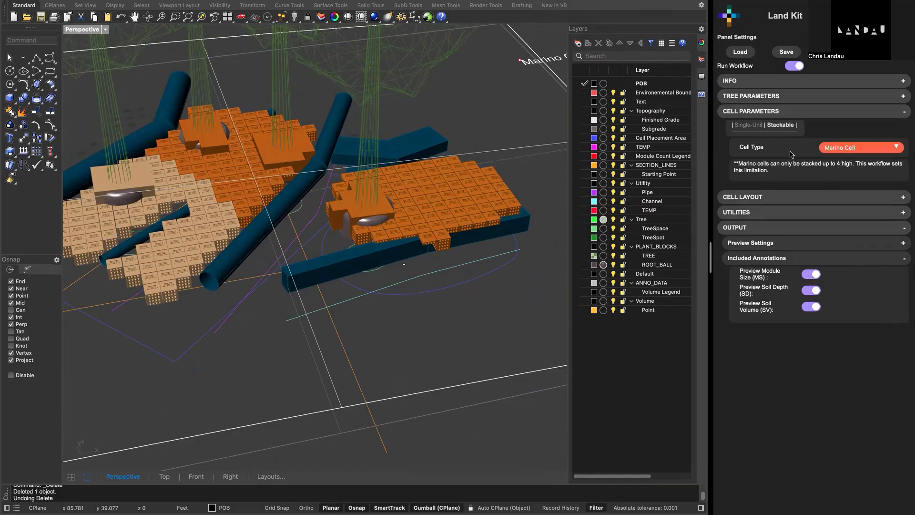
- Set the stackable Cell Type to Custom and inspect the regenerated cells around the pipes
click(851, 148)
click(843, 159)
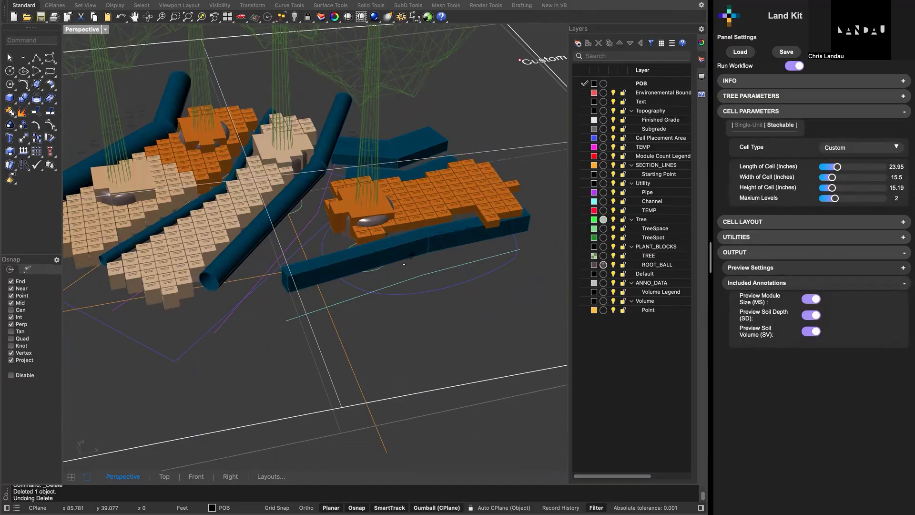
right_drag(404, 264, 285, 301)
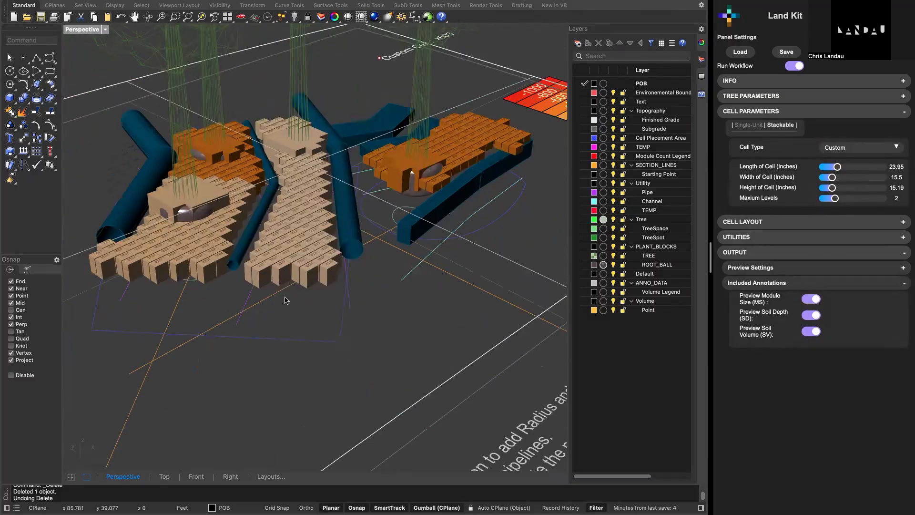
scroll(328, 275, up, 3)
scroll(321, 275, up, 3)
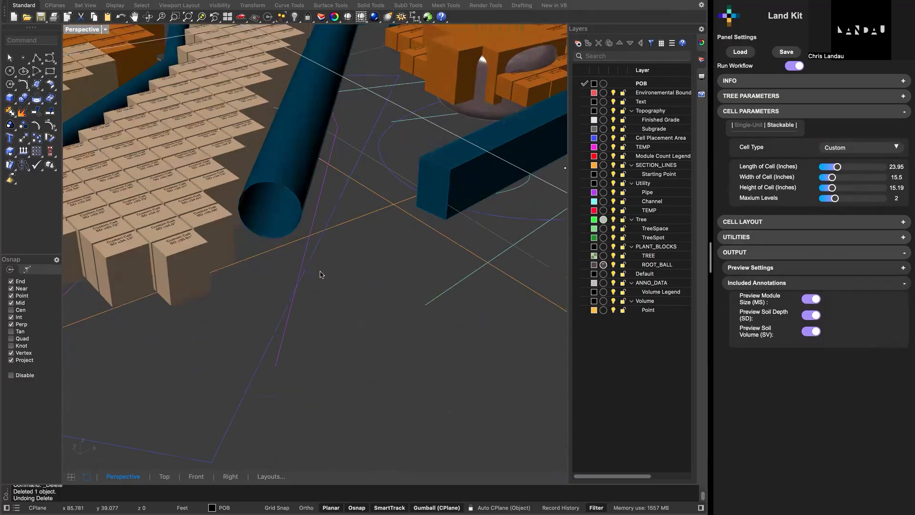
scroll(320, 274, down, 5)
scroll(321, 275, down, 5)
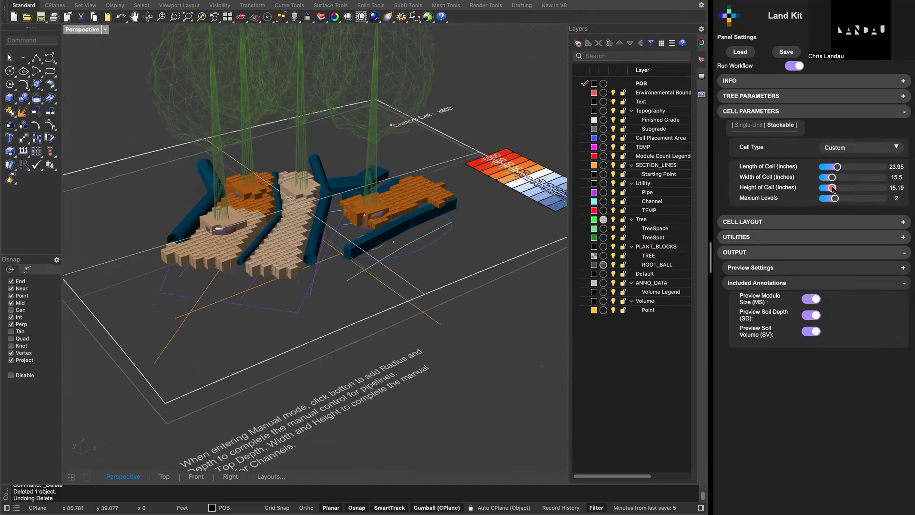
- Set the custom cell's height to 7.49 inches and its maximum levels to 3
drag(833, 189, 828, 189)
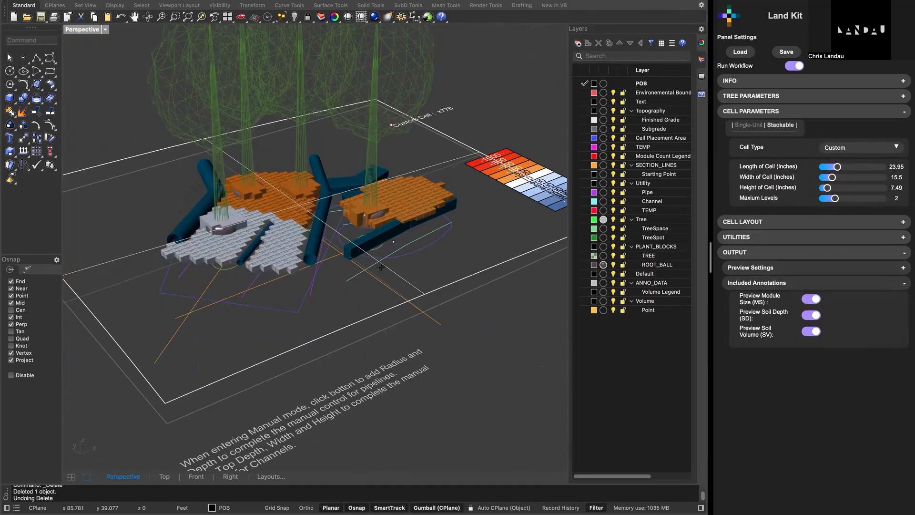
right_drag(380, 262, 376, 262)
scroll(302, 288, up, 3)
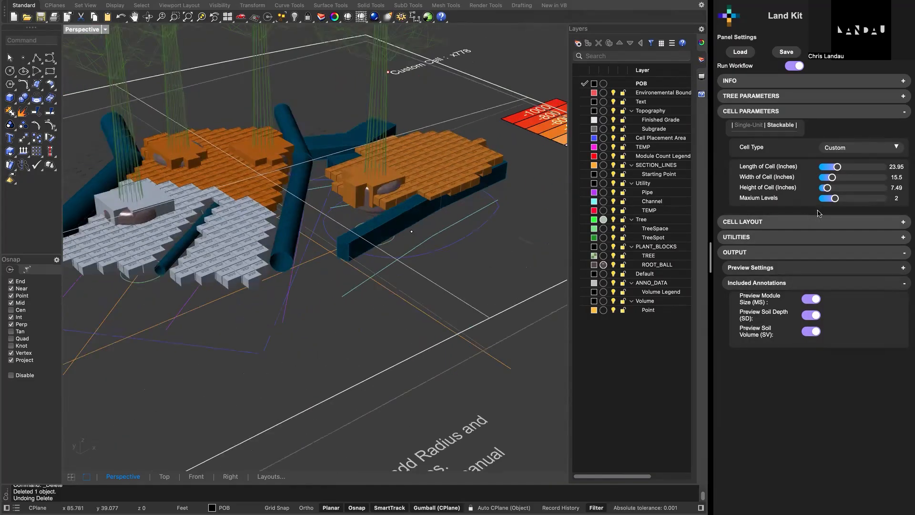
drag(830, 200, 841, 200)
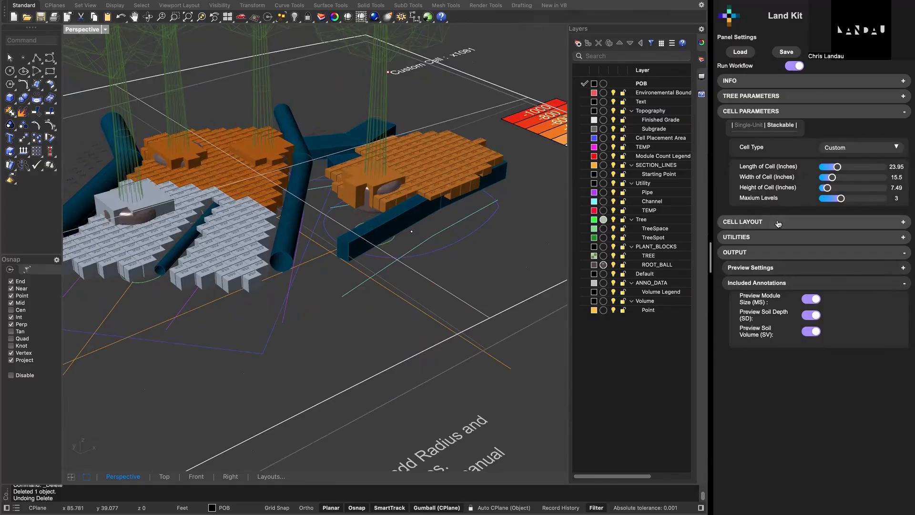
- Set the Install Base Option in the cell layout settings to Orient to Top Grade
click(760, 111)
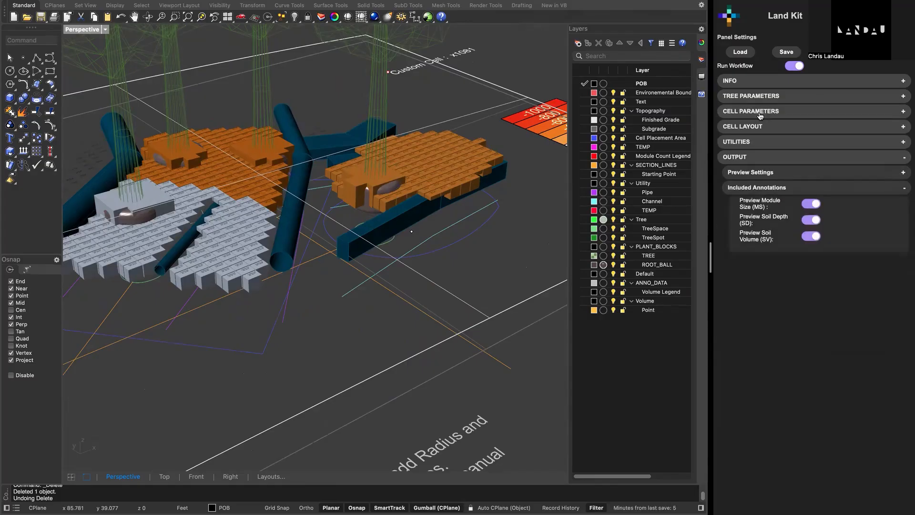
click(829, 126)
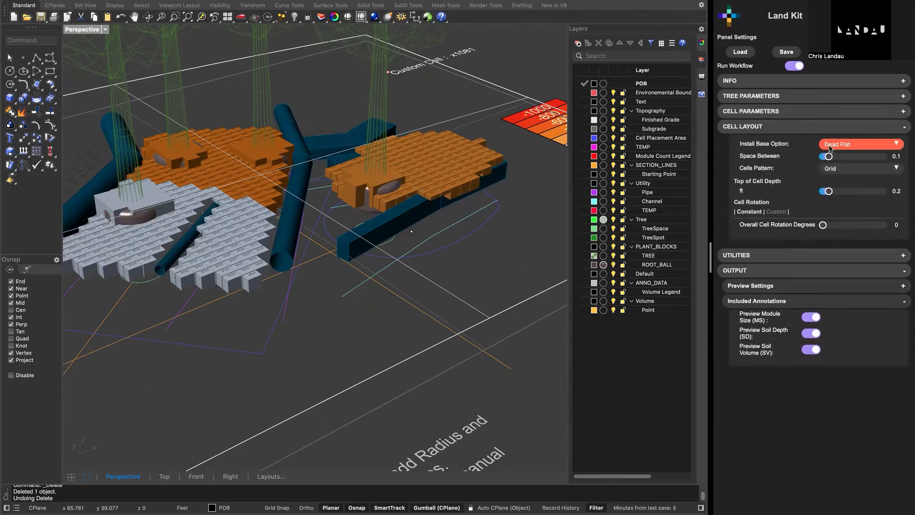
right_drag(358, 295, 241, 255)
right_drag(405, 351, 512, 162)
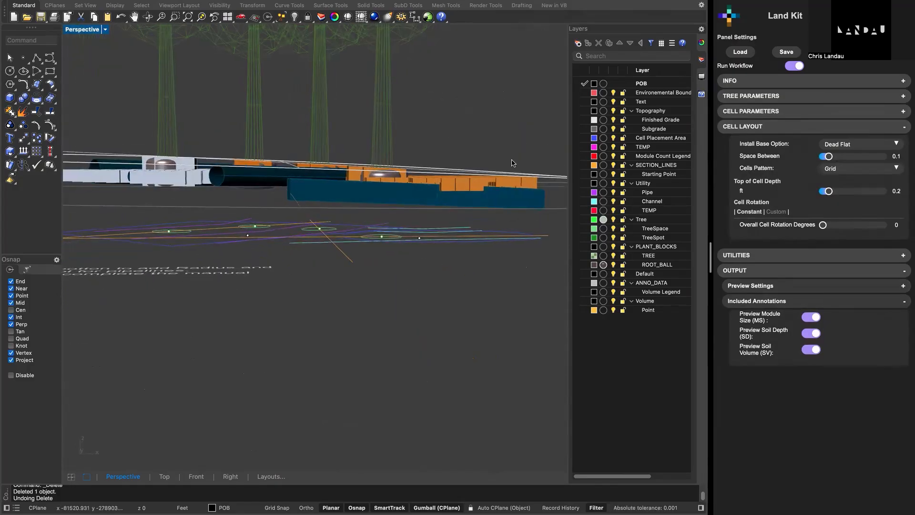
scroll(349, 214, down, 5)
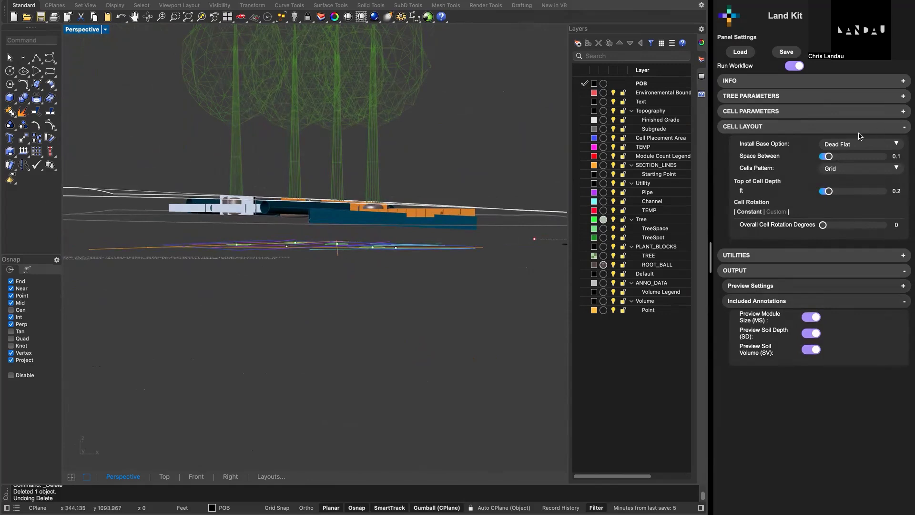
click(849, 147)
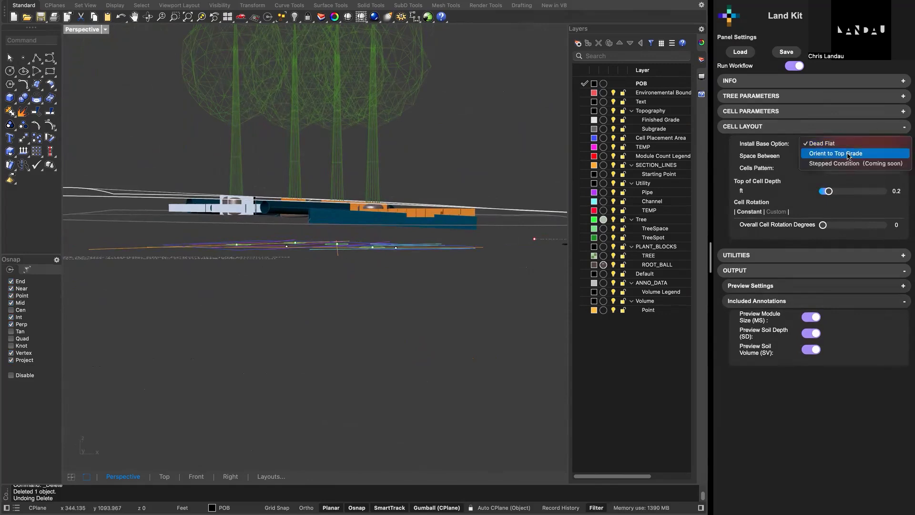
click(848, 155)
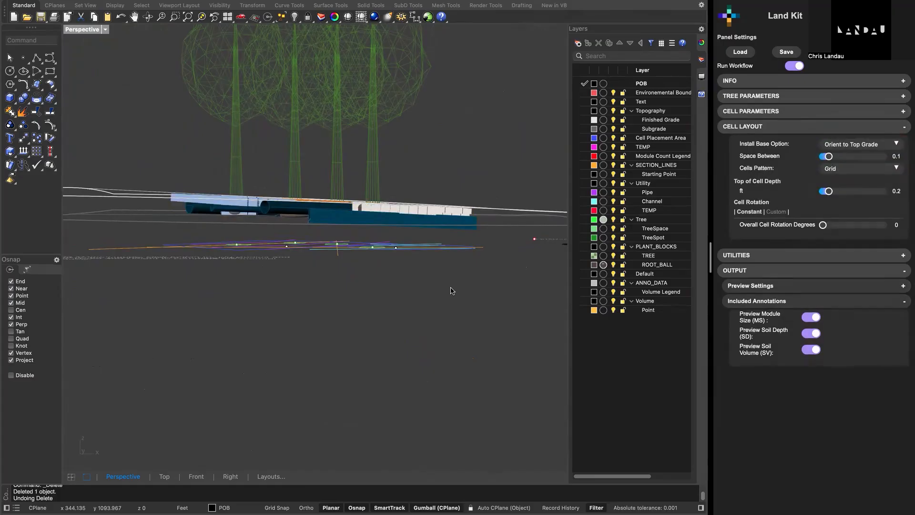
- Set the Space Between the cells in the cell layout to 0.2
right_drag(451, 290, 485, 275)
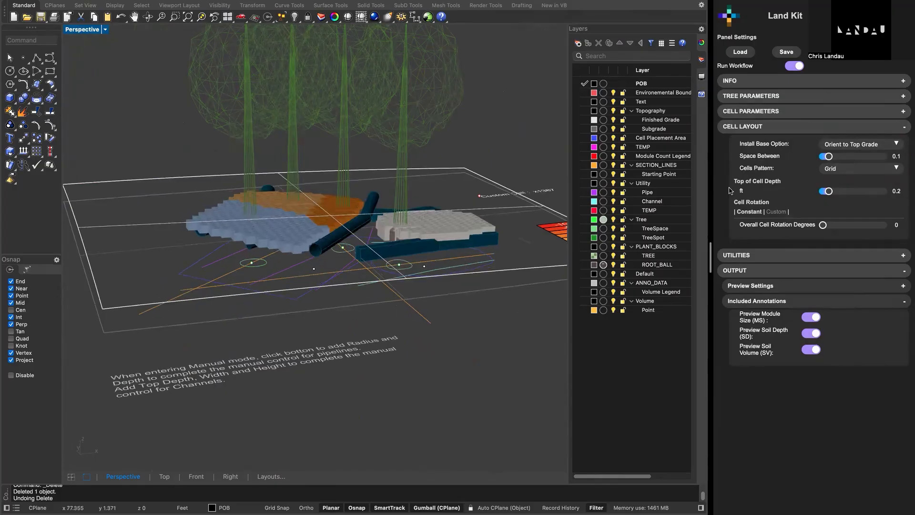
scroll(412, 255, up, 3)
scroll(306, 277, up, 5)
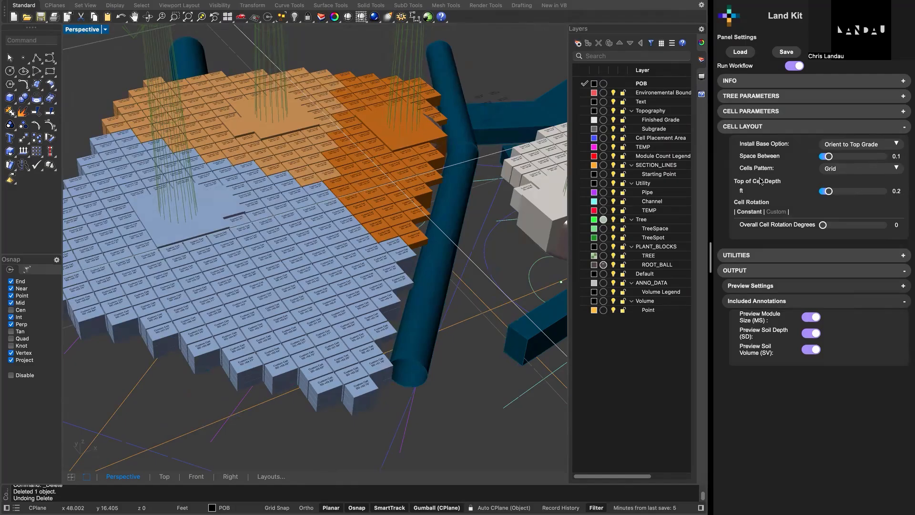
drag(831, 159, 836, 160)
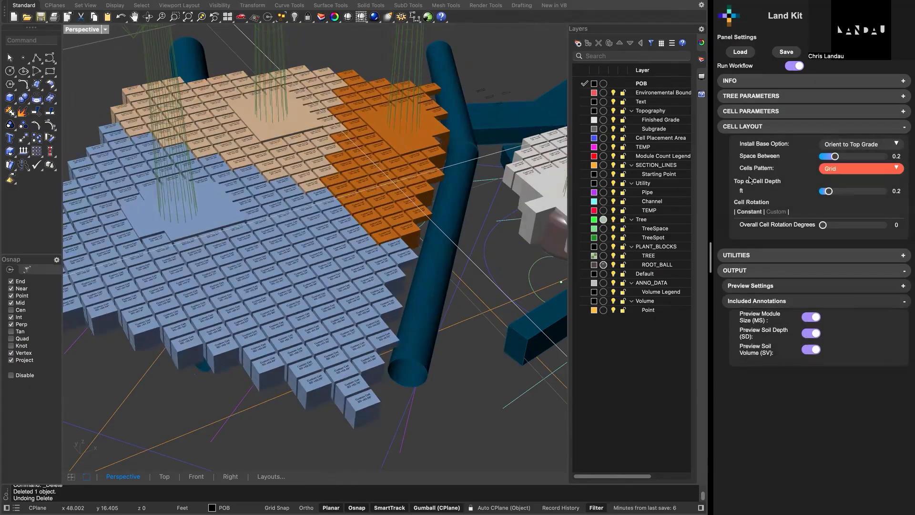
- Set the Cells Pattern in the cell layout to RunningBond
right_drag(340, 216, 330, 226)
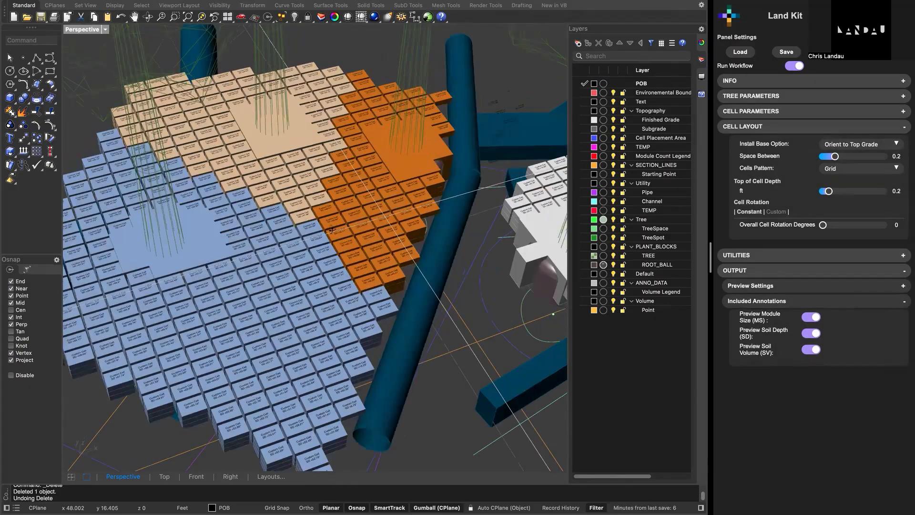
click(860, 171)
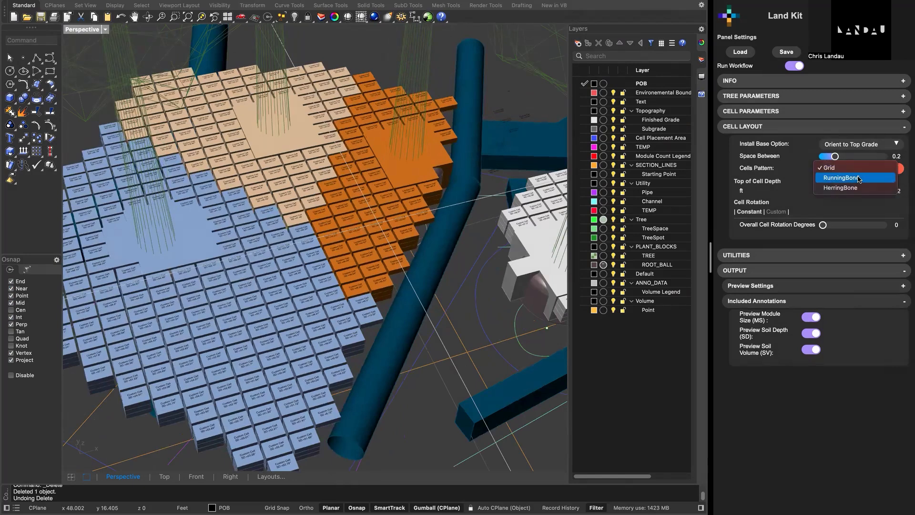
click(860, 178)
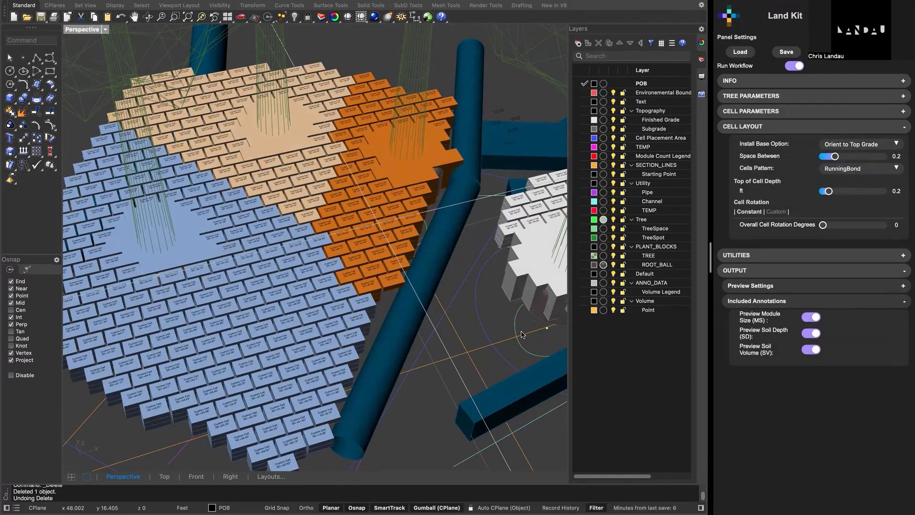
- Set the Cells Pattern in the cell layout to HerringBone and inspect the new arrangement
click(885, 172)
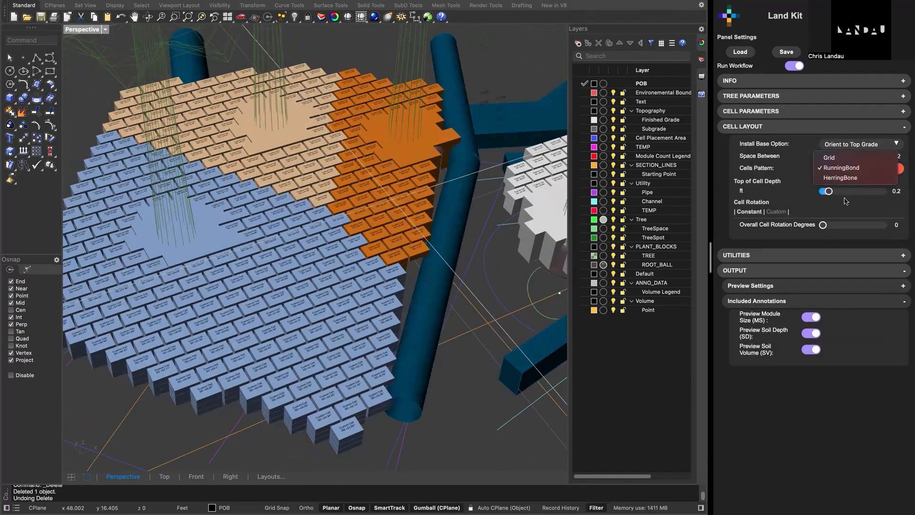
click(280, 356)
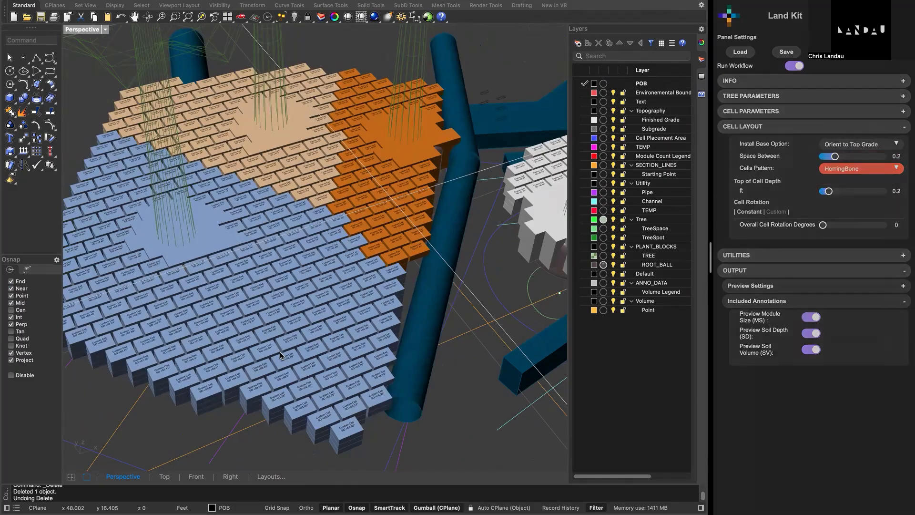
right_drag(303, 341, 305, 349)
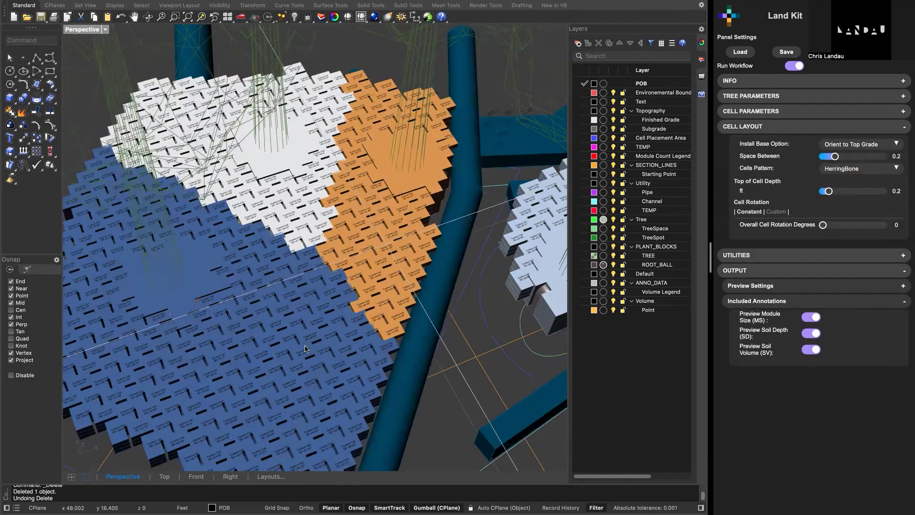
scroll(305, 349, down, 3)
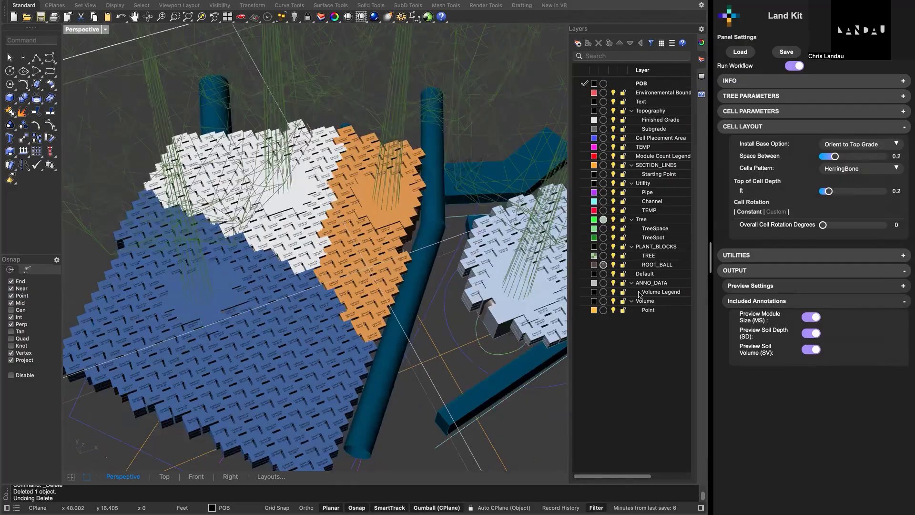
click(842, 168)
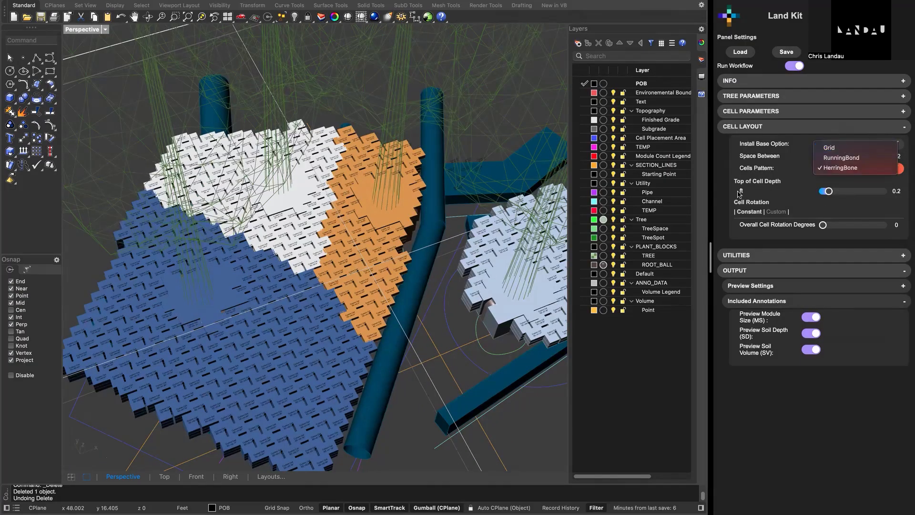
- Set the Cells Pattern in the cell layout to Grid and inspect the cells from the side
click(829, 147)
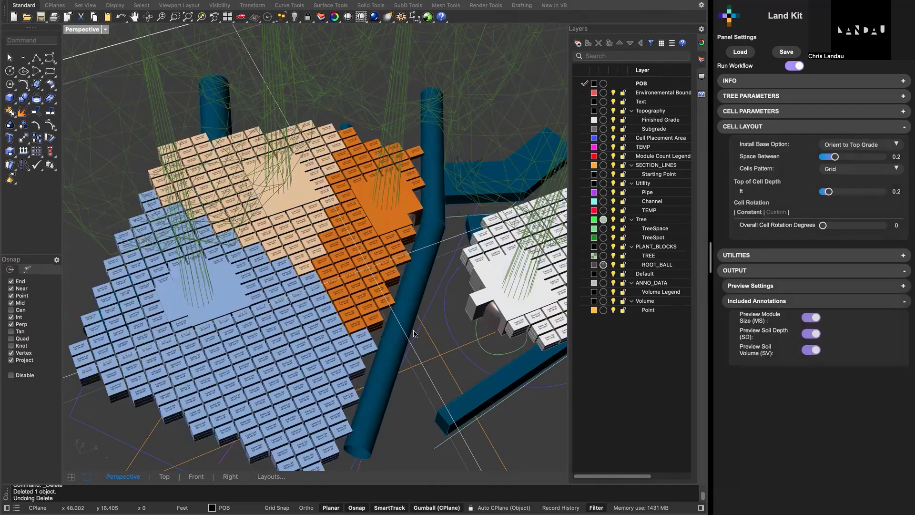
right_drag(414, 333, 414, 291)
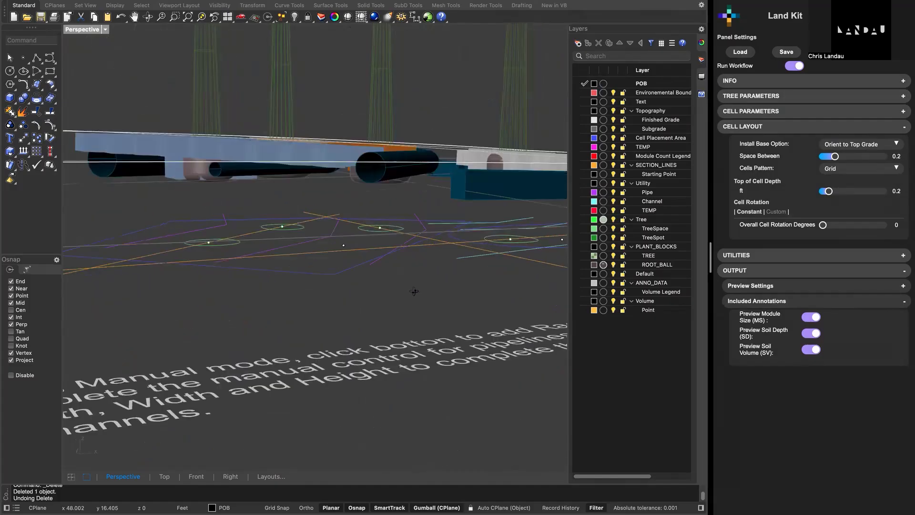
right_drag(446, 166, 394, 257)
- Select the finished grade surface and set the Top of Cell Depth to 0.6 ft
click(446, 162)
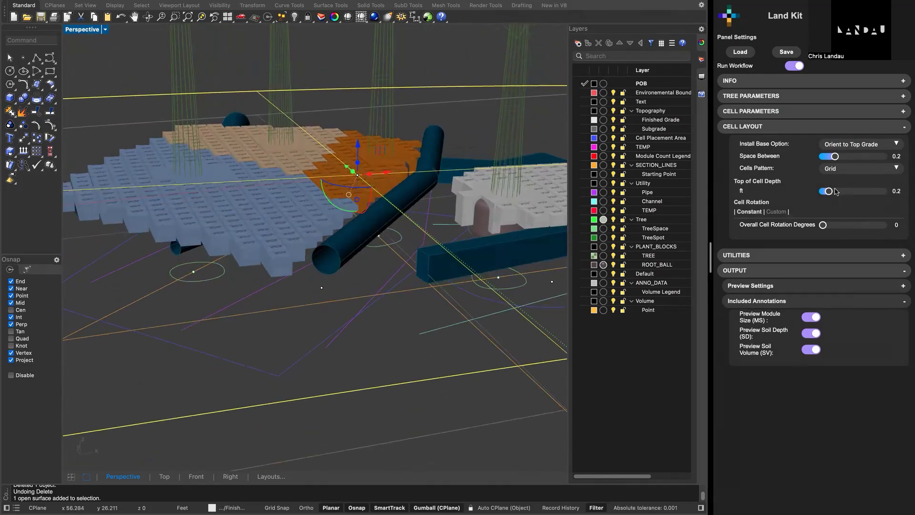
drag(829, 192, 842, 192)
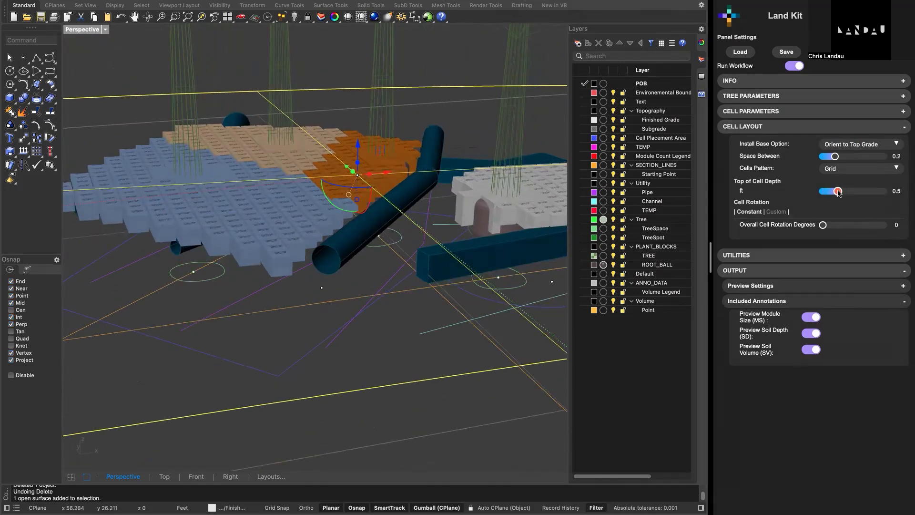
drag(839, 193, 842, 193)
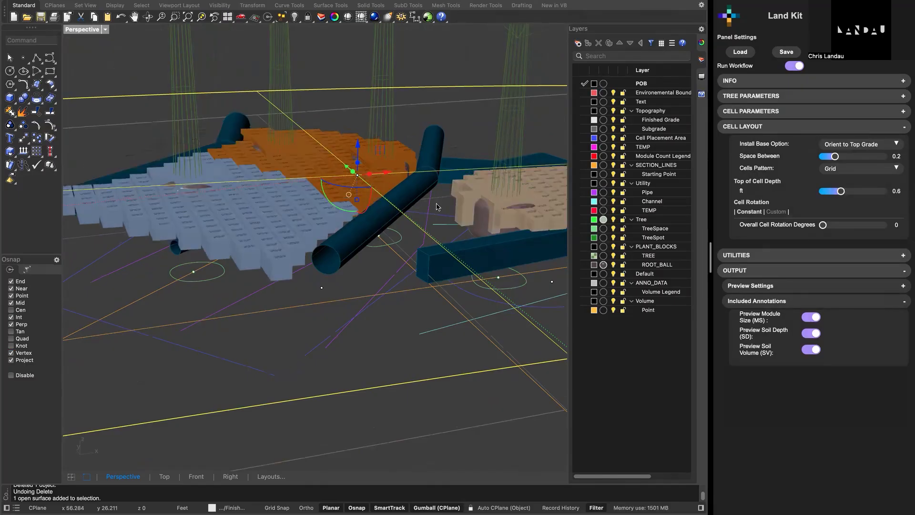
scroll(436, 206, up, 3)
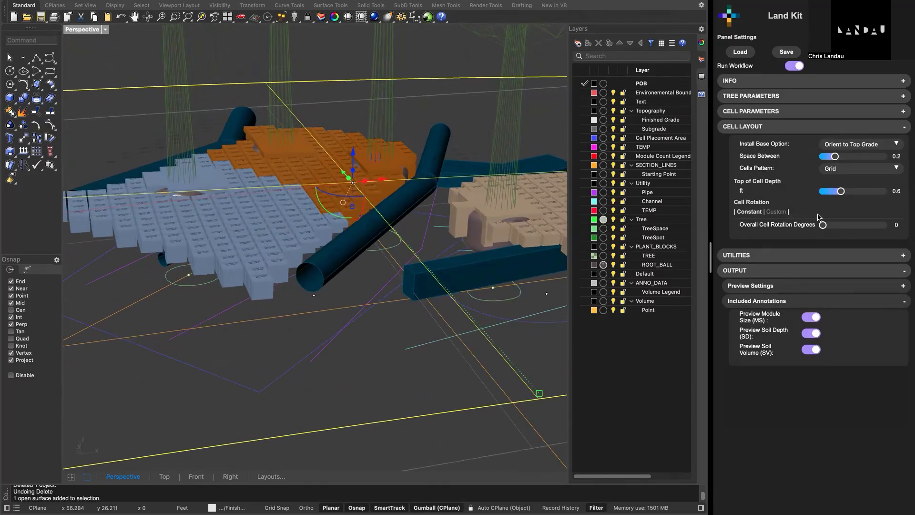
- Set the Top of Cell Depth in the cell layout to 0.1 ft
drag(841, 191, 831, 193)
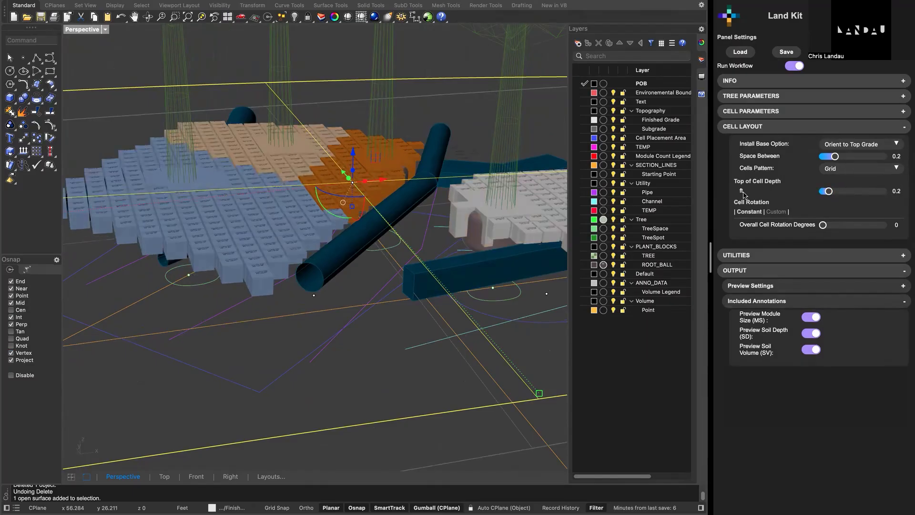
drag(829, 193, 826, 192)
mouse_move(375, 250)
right_down()
mouse_move(376, 237)
mouse_move(373, 254)
right_up()
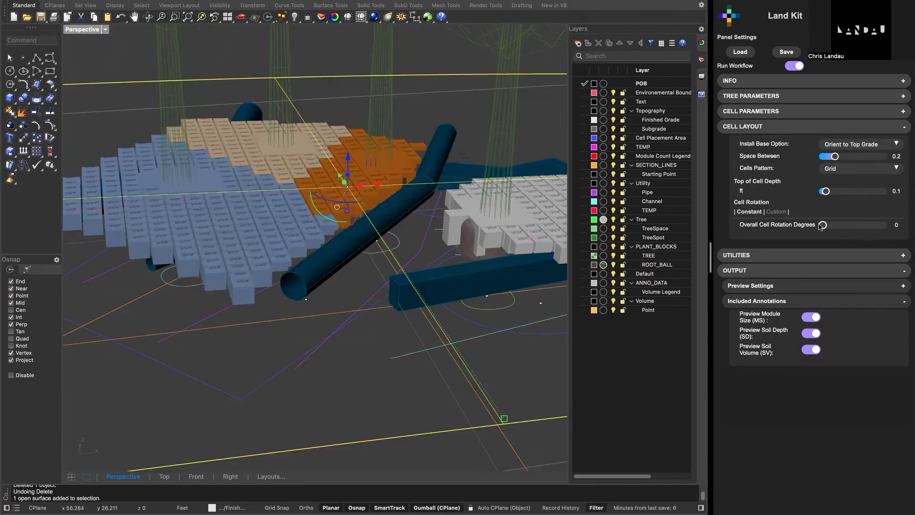
right_drag(381, 248, 416, 268)
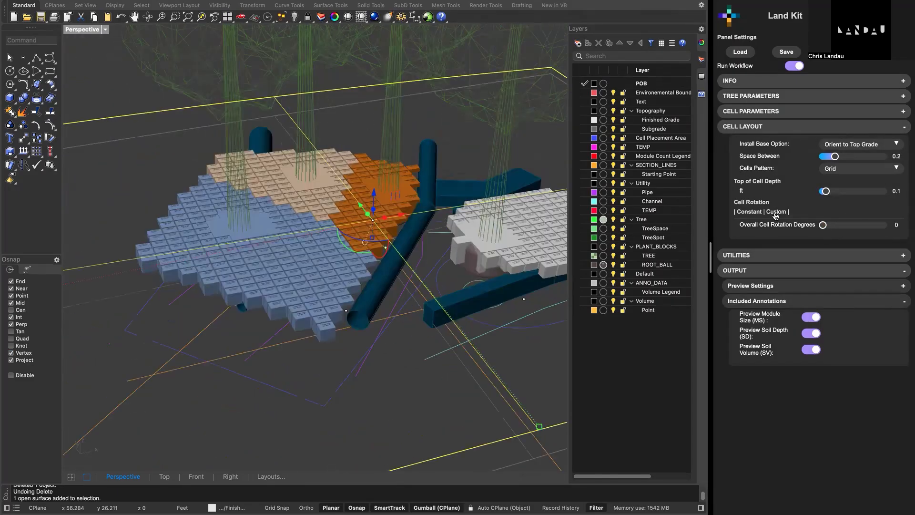
- Switch the Cell Rotation mode from Constant to Custom and inspect the rotated cell areas
click(776, 212)
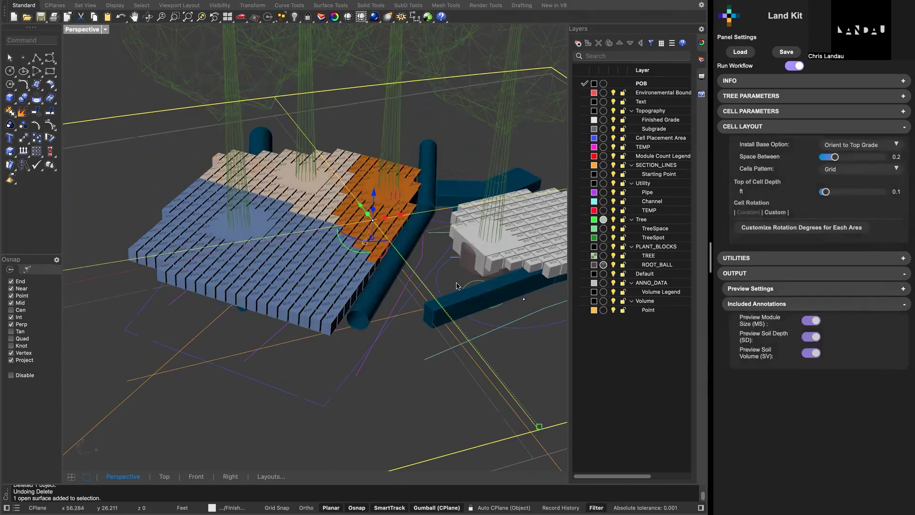
right_drag(374, 276, 387, 280)
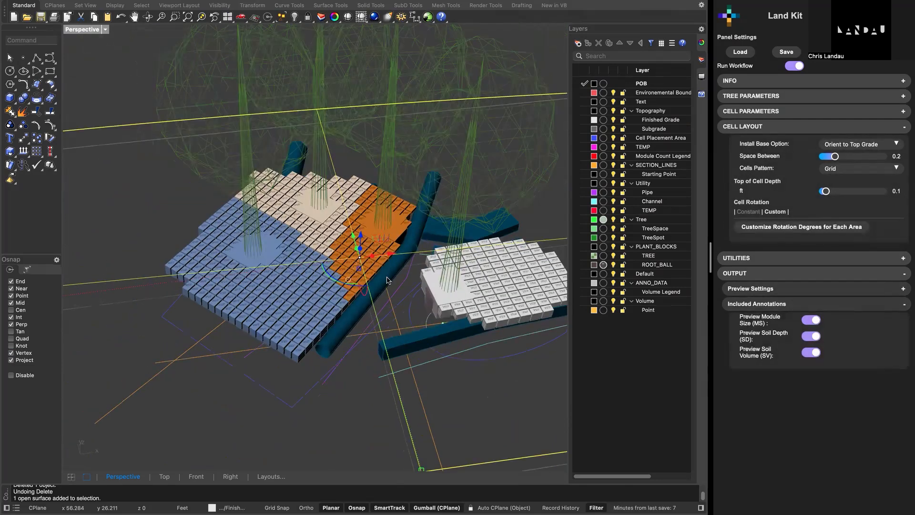
right_drag(413, 329, 387, 332)
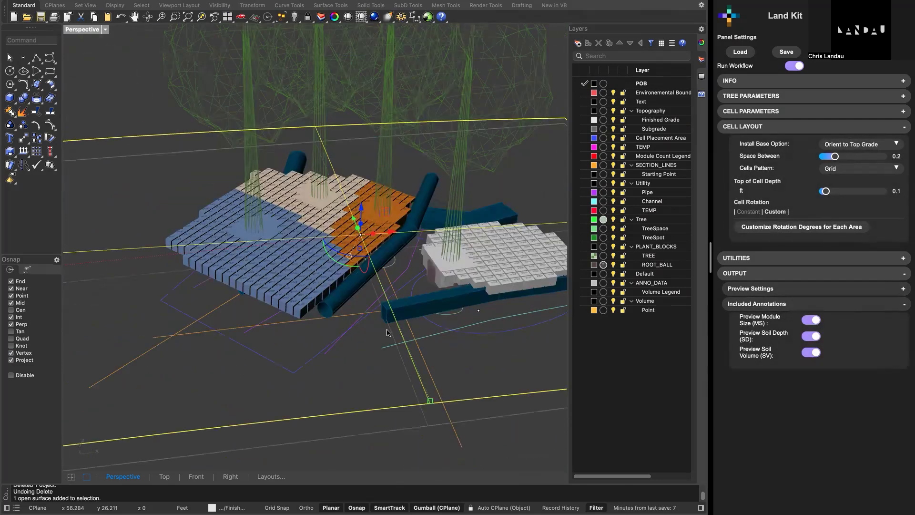
- Select the placement area curve beneath the white cells, view its custom rotation parameter, and close the parameter window
click(511, 325)
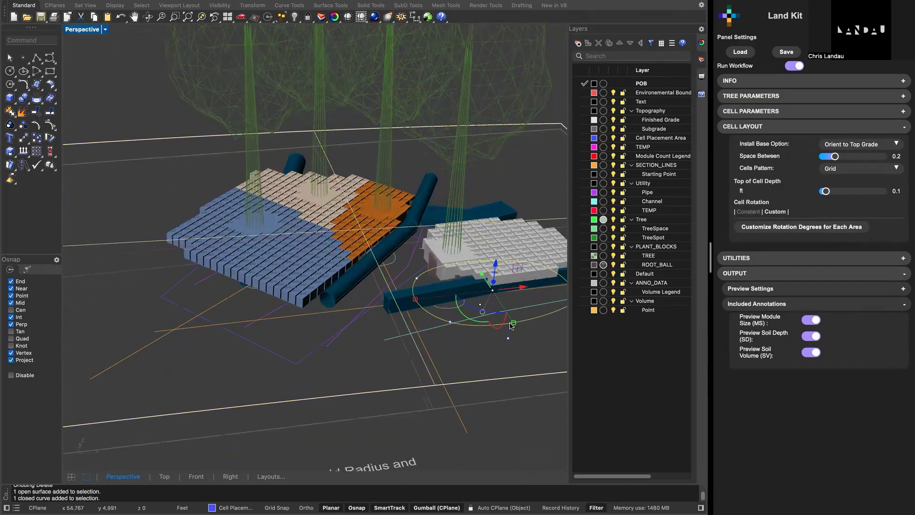
click(809, 231)
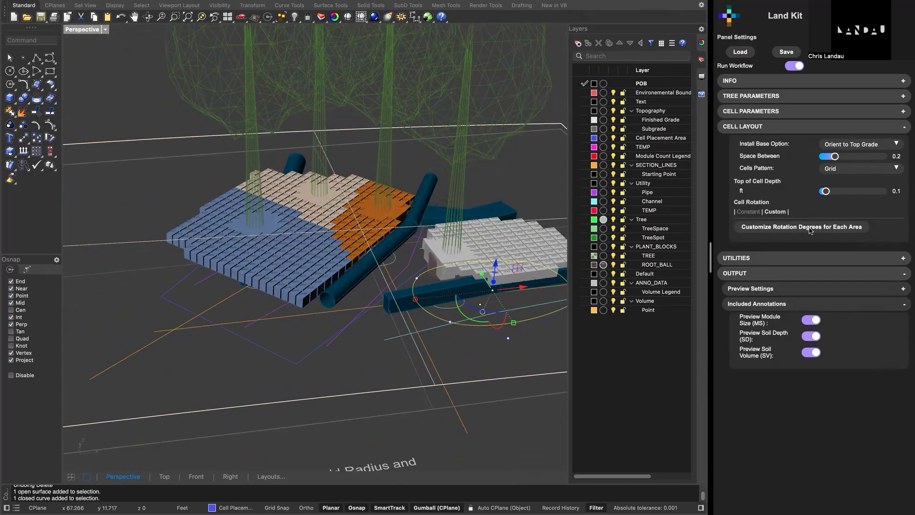
click(811, 228)
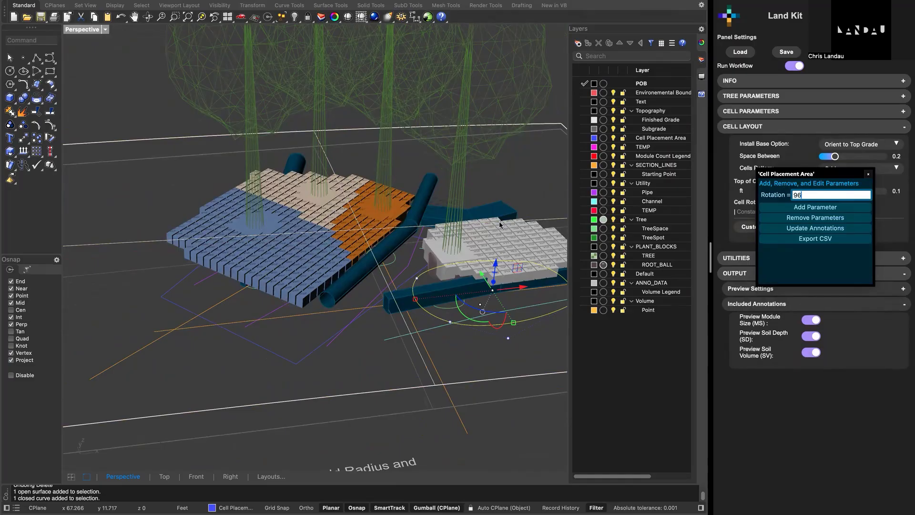
right_drag(492, 238, 402, 305)
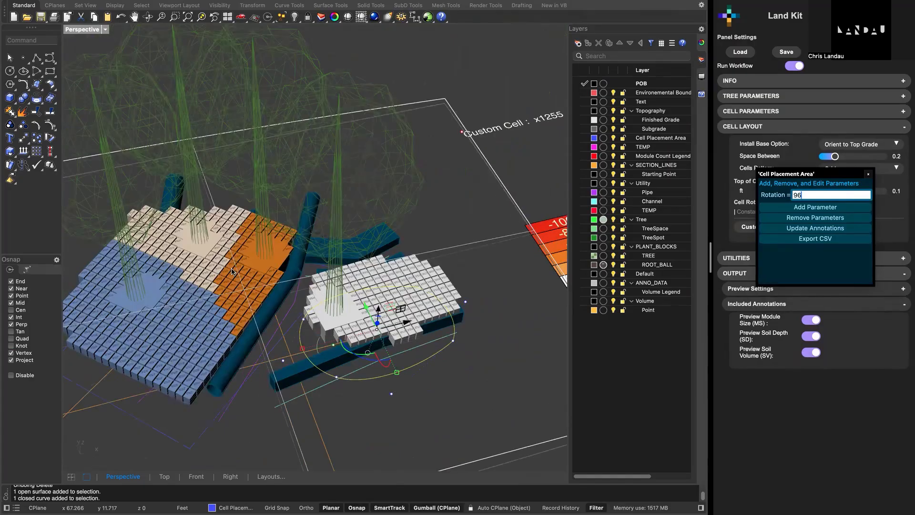
shift+right_drag(231, 268, 258, 254)
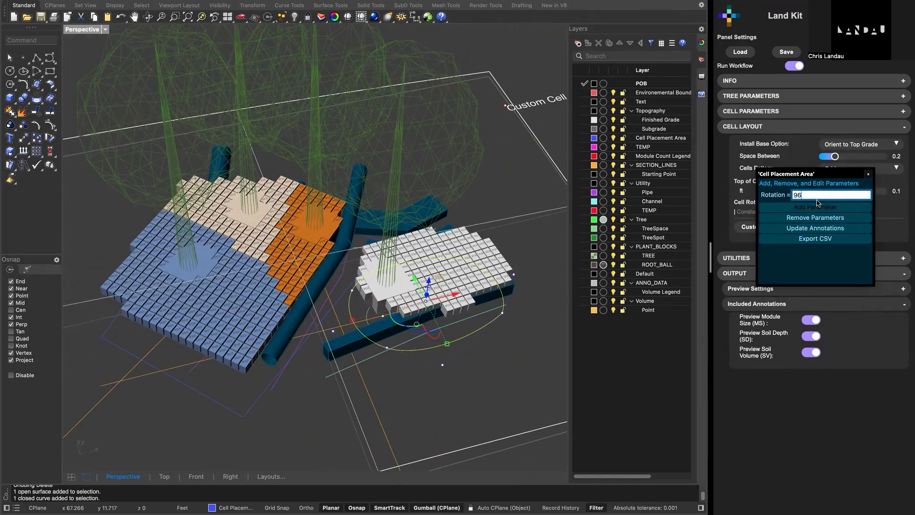
click(869, 176)
right_drag(476, 300, 458, 292)
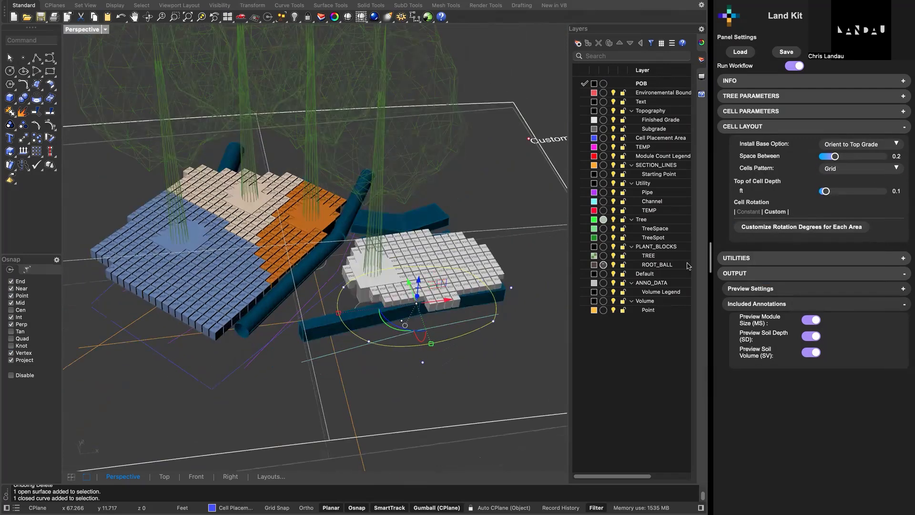
- Select the pipe curve between the two cell areas and open its custom utility parameters
click(758, 259)
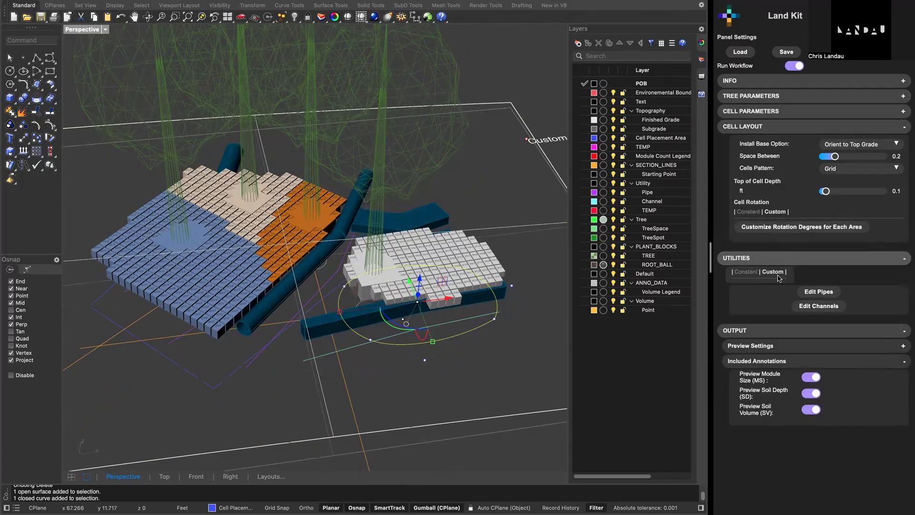
right_drag(532, 313, 347, 258)
scroll(348, 259, up, 2)
click(336, 278)
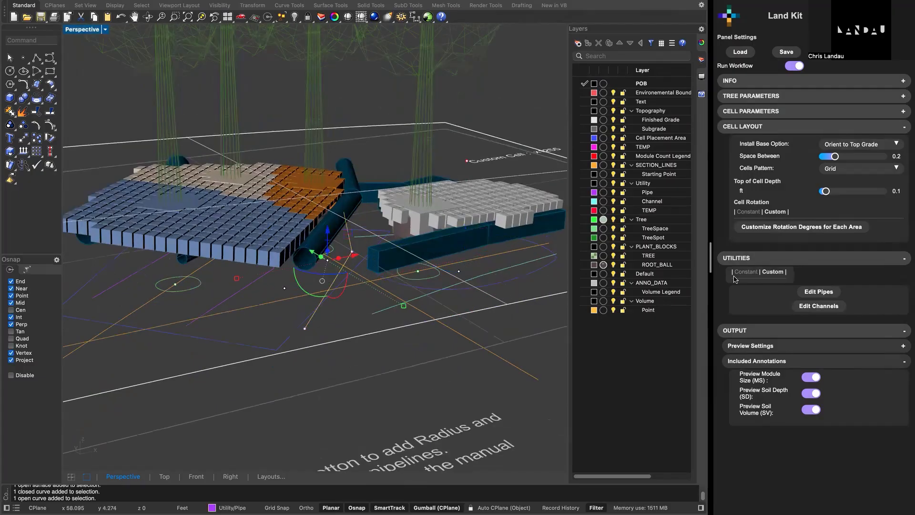
click(821, 295)
click(820, 294)
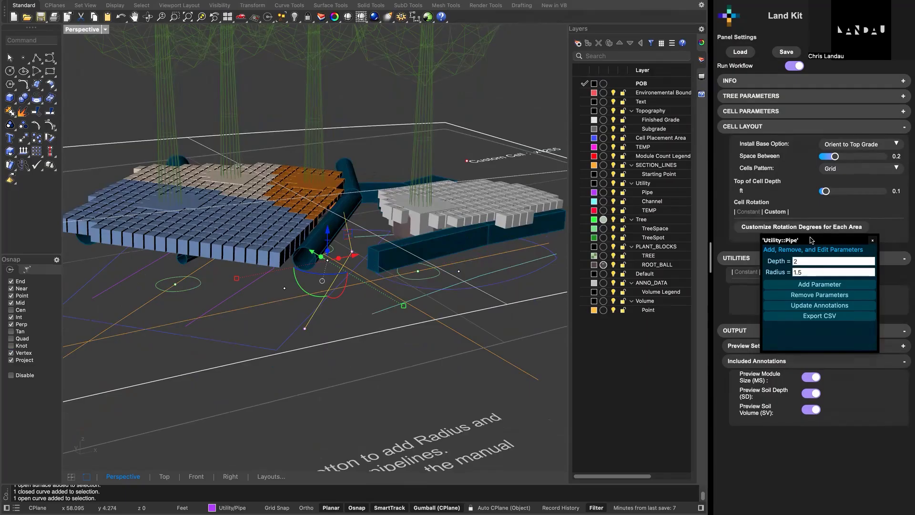
drag(812, 240, 517, 273)
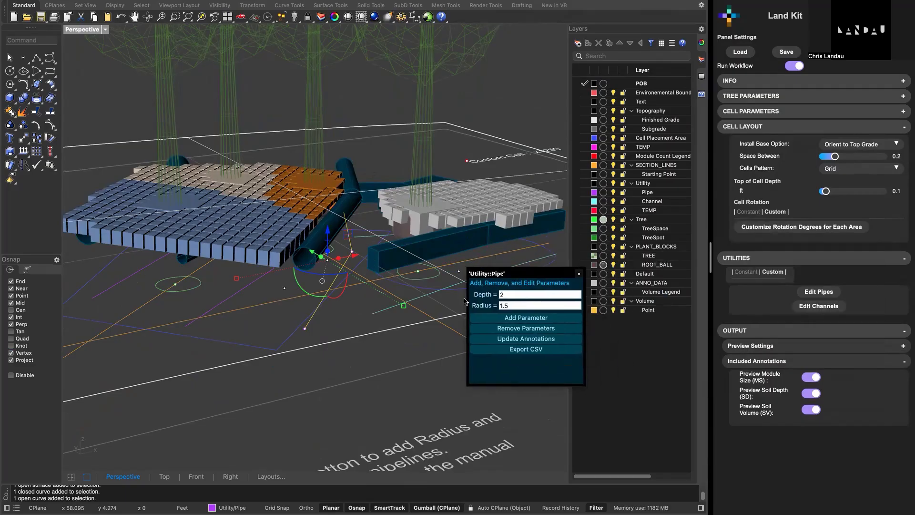
- Set the selected pipe's Depth to 3 and inspect how the cells above it respond
click(524, 305)
right_drag(280, 256, 359, 199)
drag(510, 306, 492, 313)
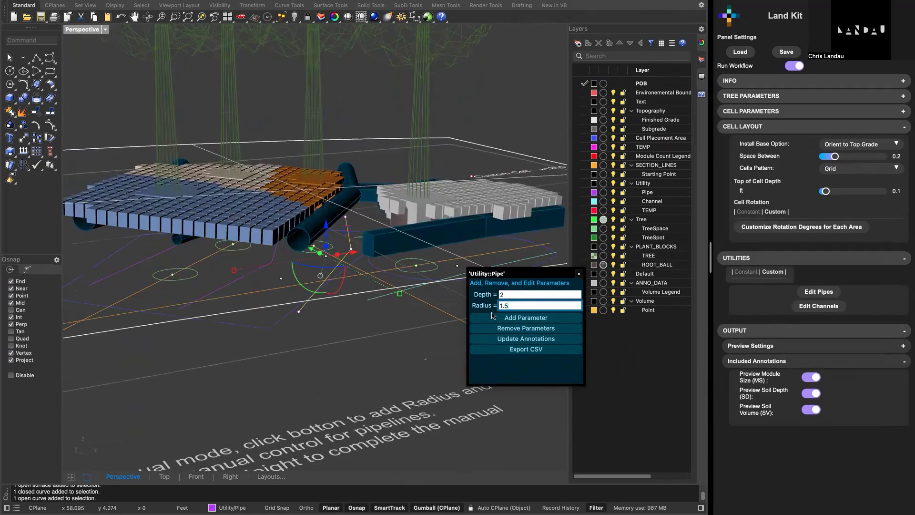
double_click(508, 294)
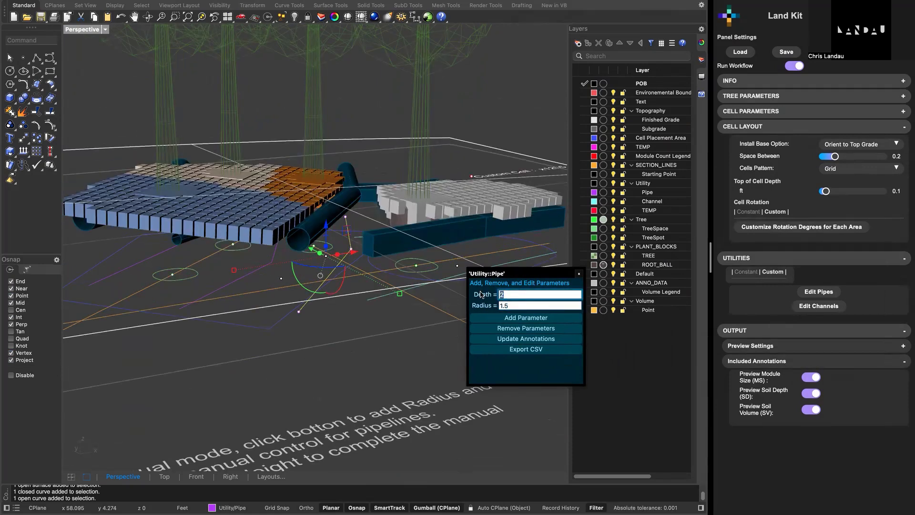
text(3)
click(559, 304)
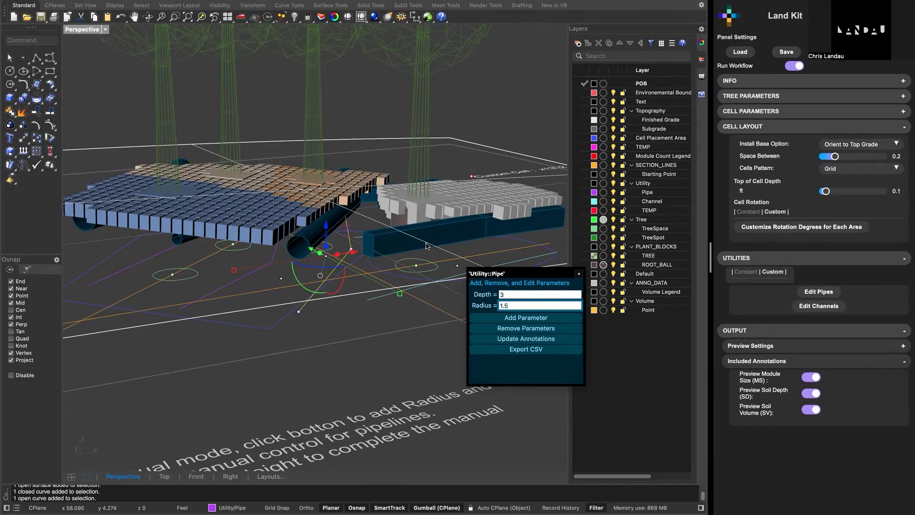
right_drag(399, 203, 379, 183)
- Set the selected pipe's Depth to 1 and close the pipe parameter window
double_click(521, 295)
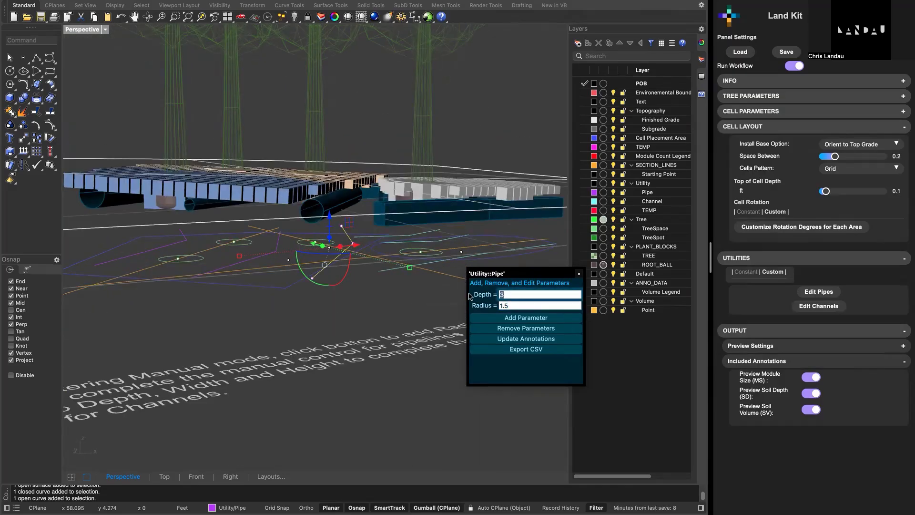
text(1)
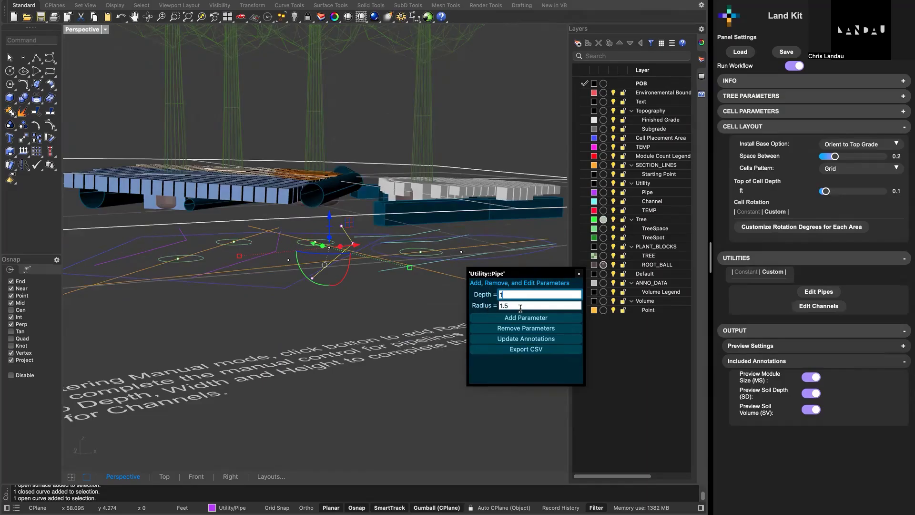
drag(512, 293, 470, 291)
click(535, 319)
drag(559, 277, 525, 296)
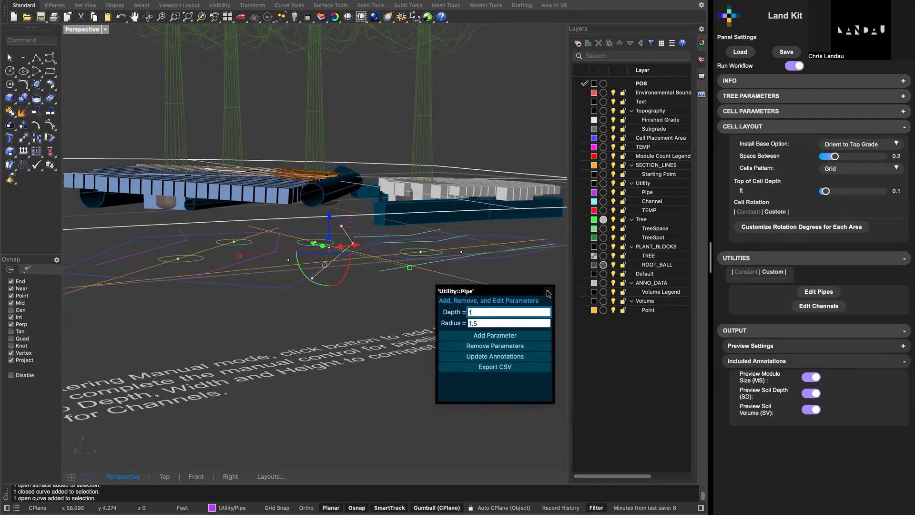
click(548, 291)
right_drag(448, 278, 420, 315)
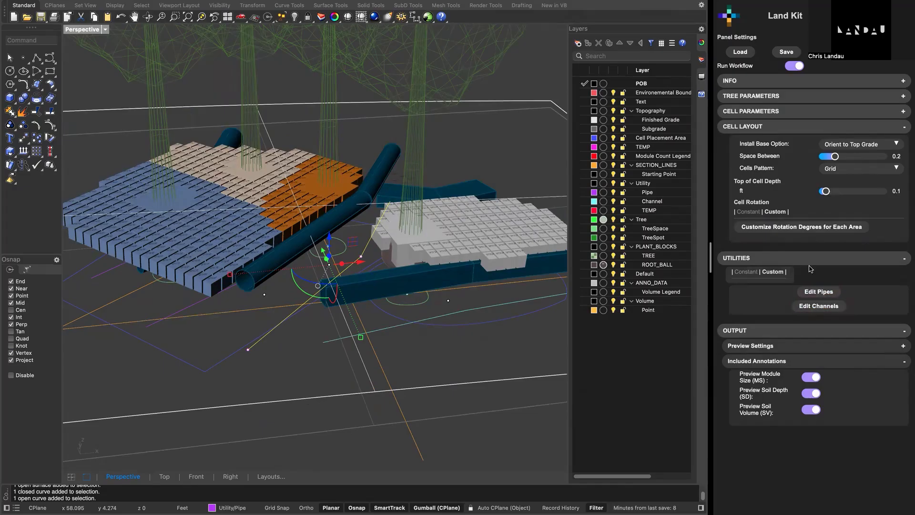
- Open the channel parameters for the channel curve running along the edge of the white cell area
click(818, 306)
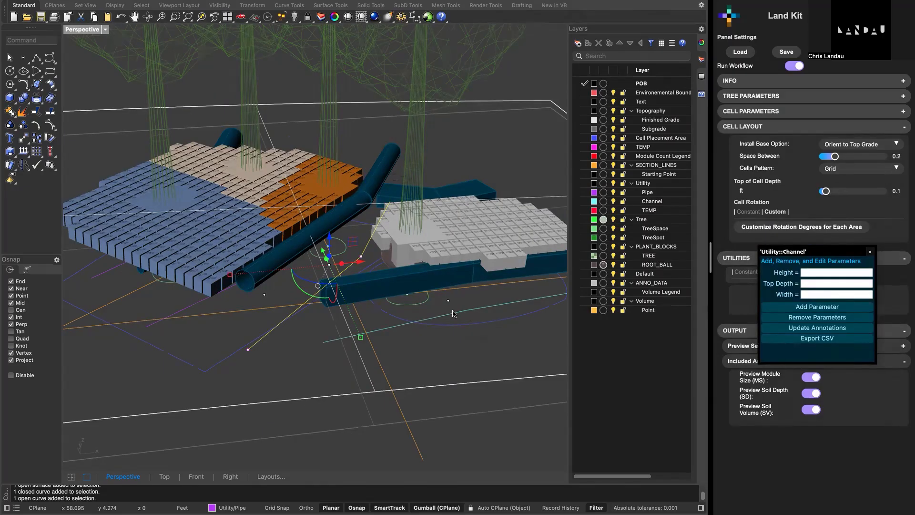
click(454, 314)
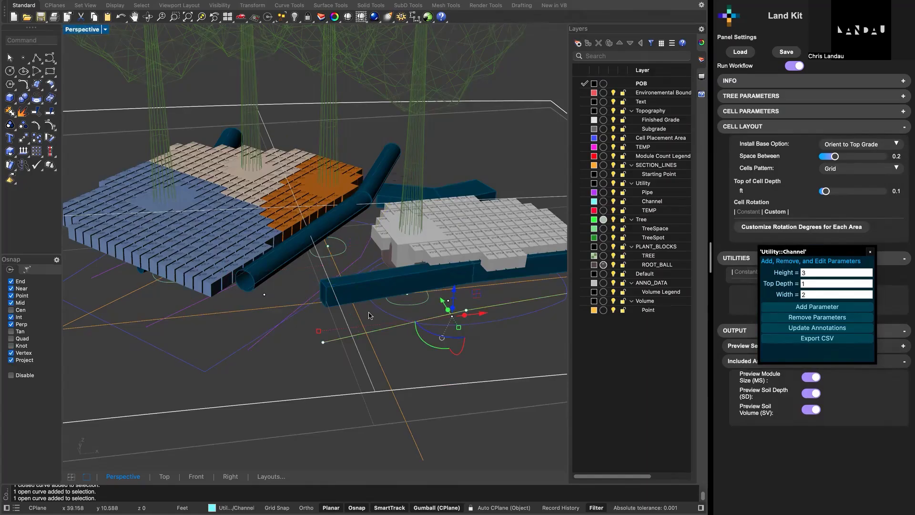
drag(818, 253, 632, 290)
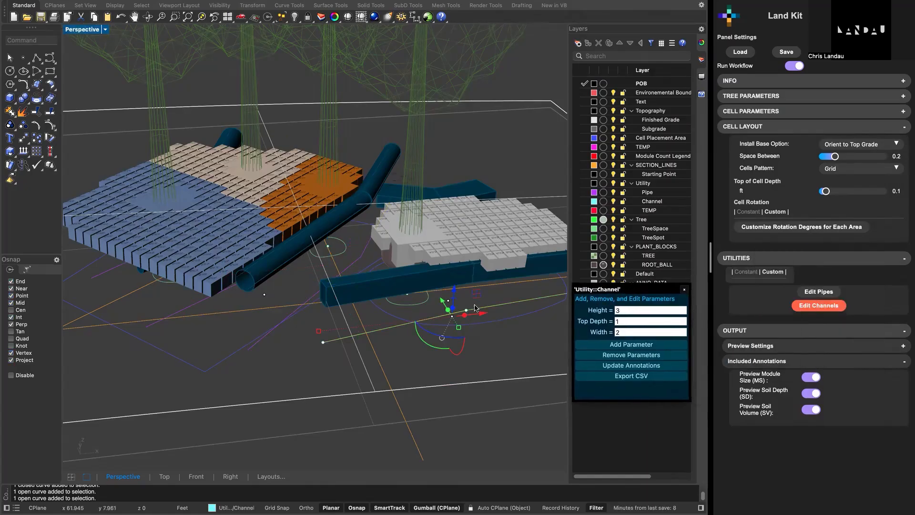
shift+right_drag(369, 273, 427, 278)
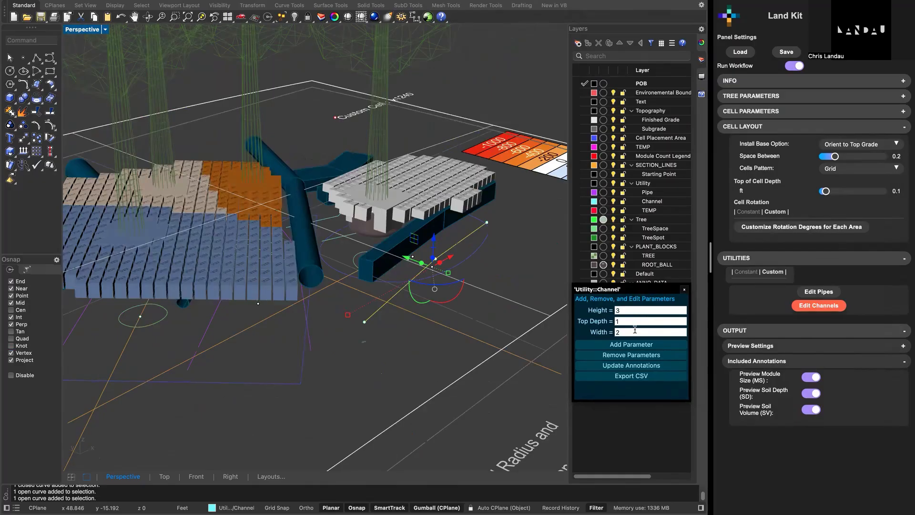
- Set the selected channel's Width to 4 and its Top Depth to .5
click(634, 332)
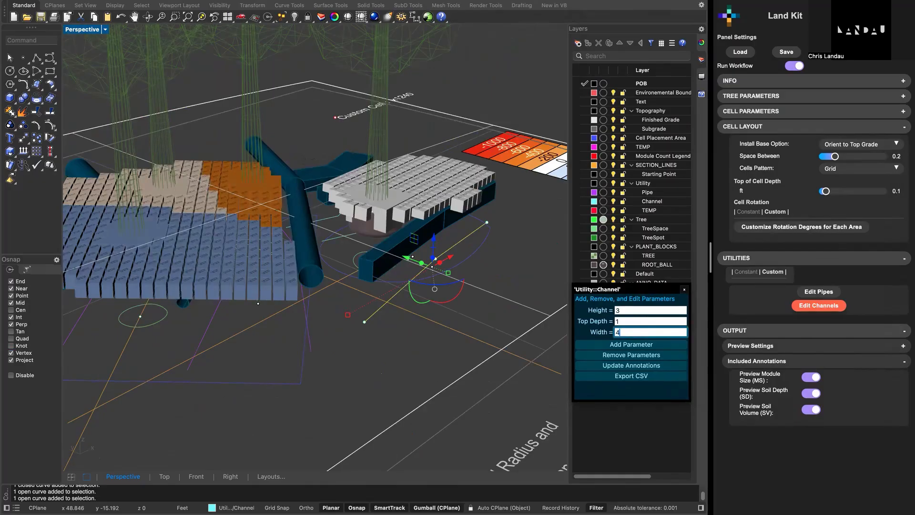
click(629, 321)
text(.5)
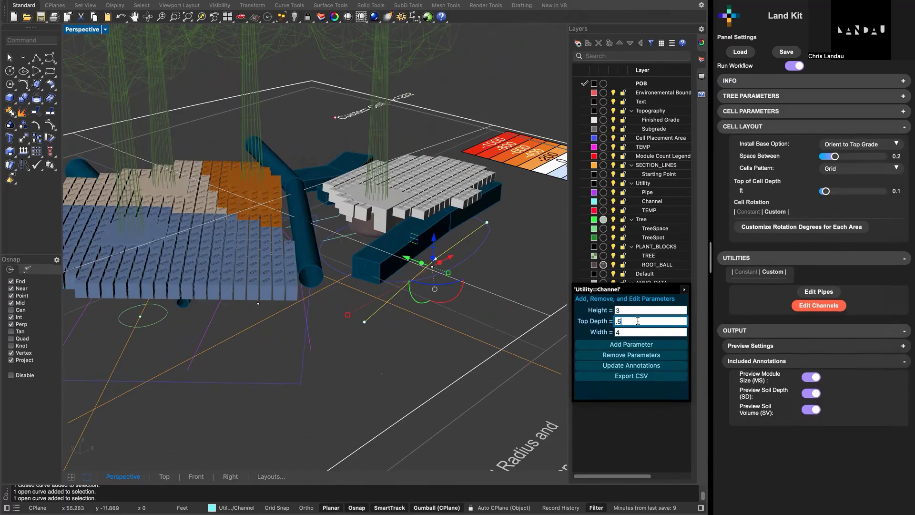
- Set the selected channel's Top Depth to 0 and close the channel parameter window
mouse_move(440, 329)
right_down()
mouse_move(441, 309)
mouse_move(440, 333)
right_up()
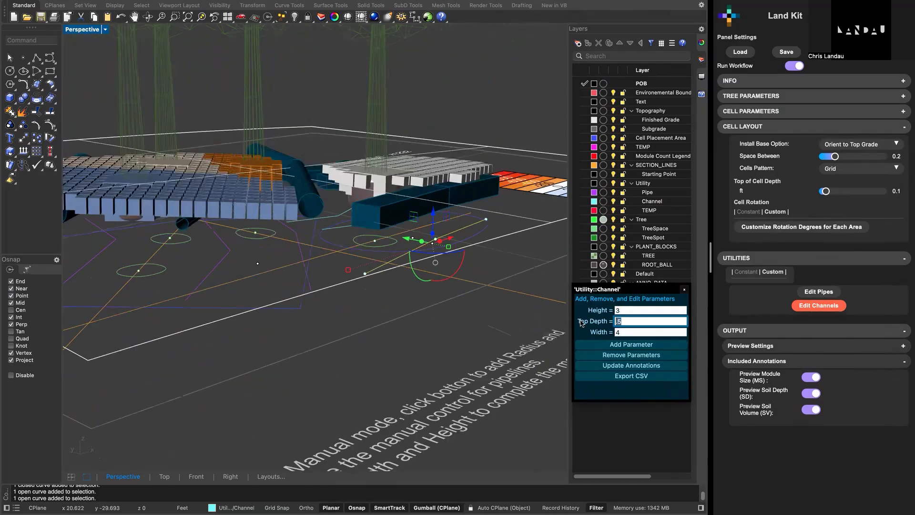
text(0)
right_drag(506, 256, 501, 291)
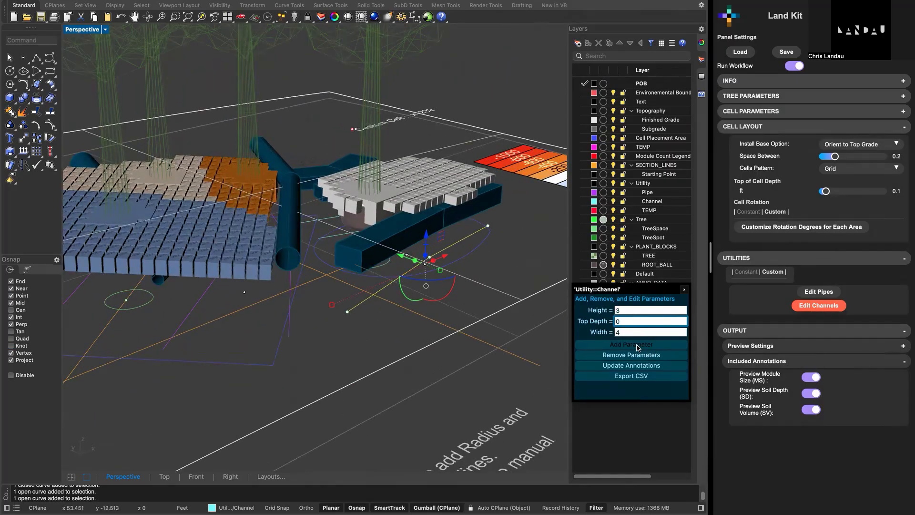
click(685, 289)
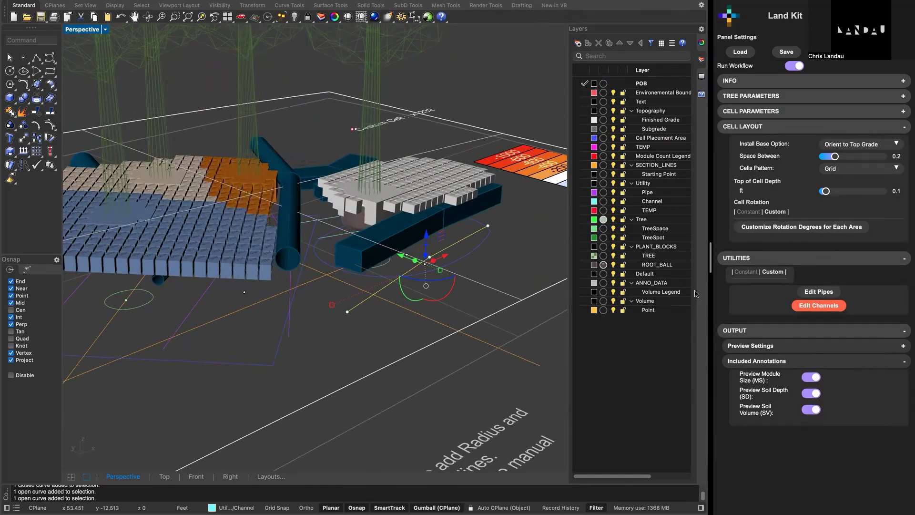
right_drag(419, 254, 402, 256)
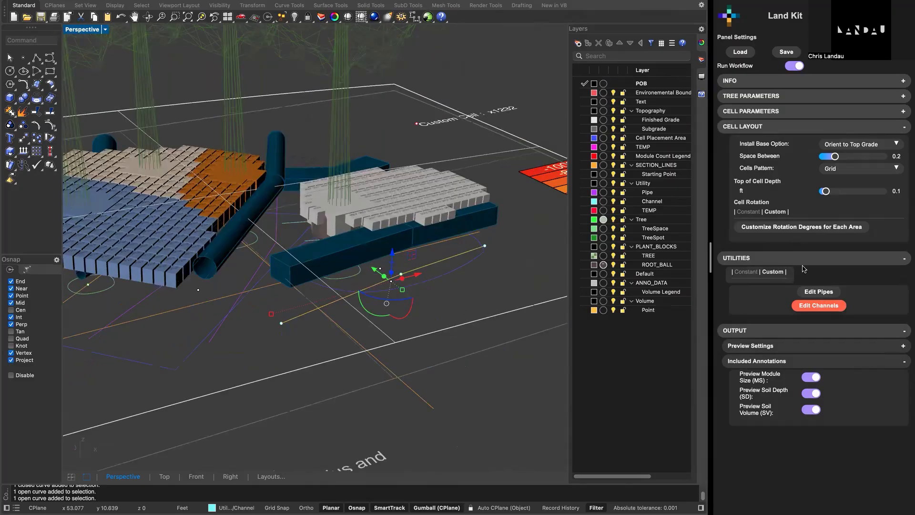
click(810, 305)
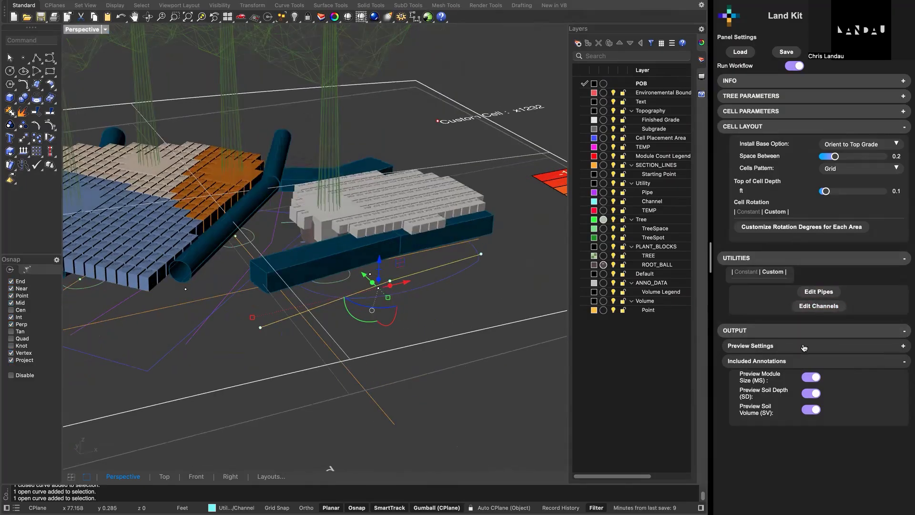
- Expand the output's preview settings and deselect the channel curve
click(804, 345)
scroll(783, 308, down, 2)
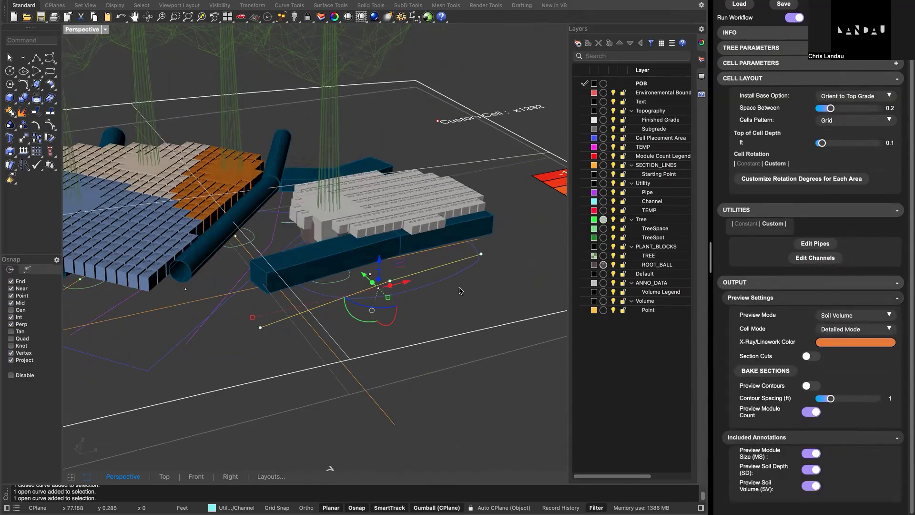
scroll(460, 289, down, 3)
click(494, 289)
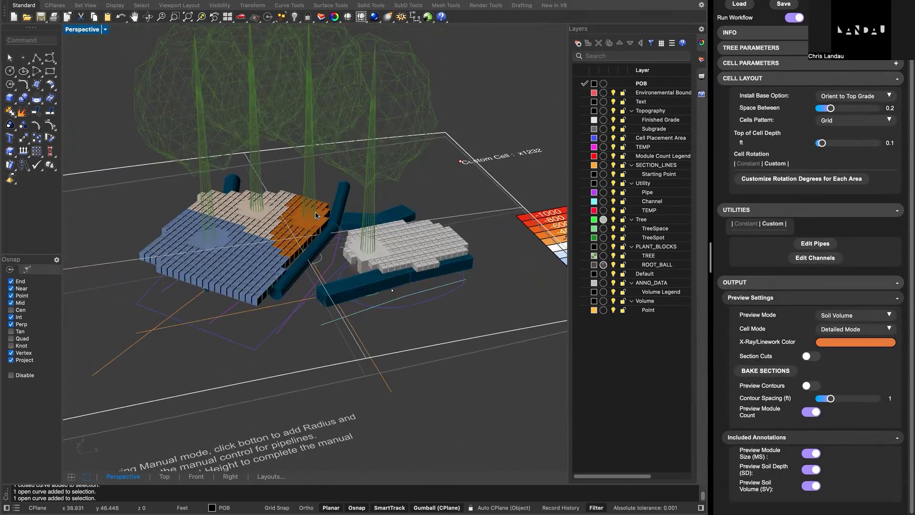
right_drag(484, 260, 419, 261)
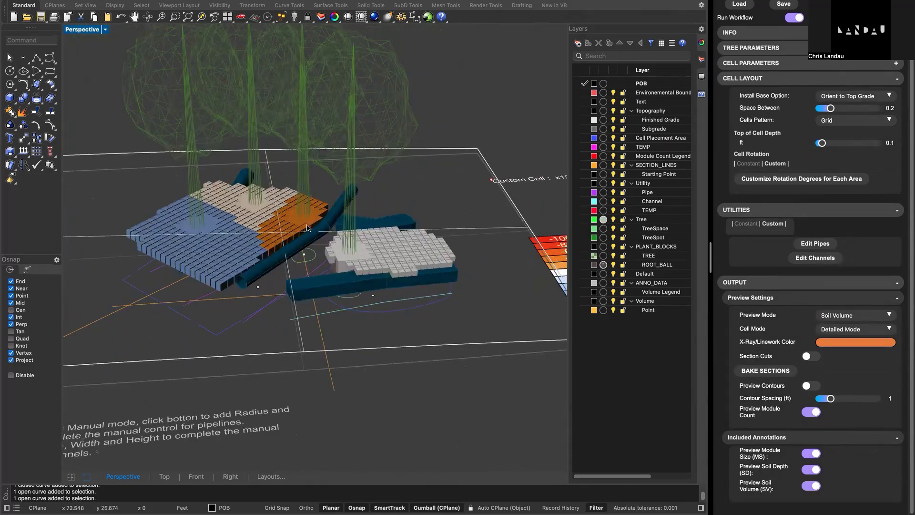
- Set the Preview Mode of the cells to Solid
click(883, 318)
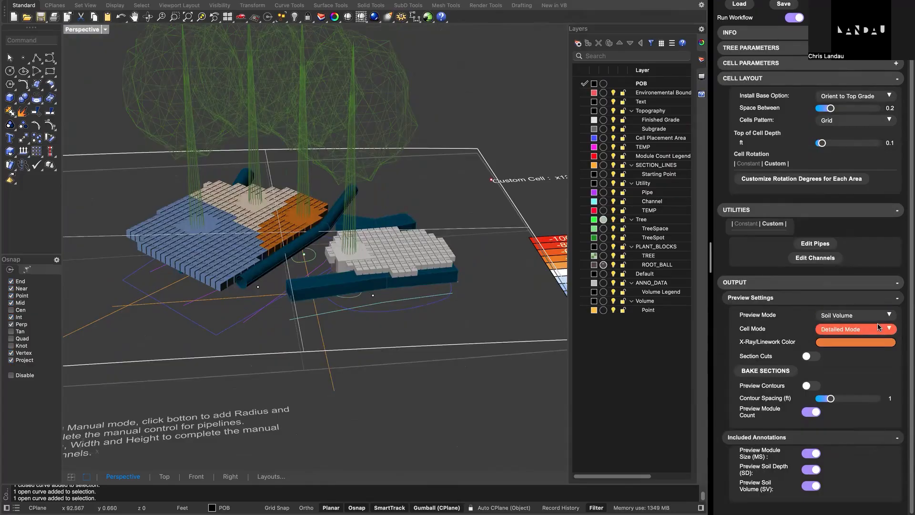
click(879, 319)
click(838, 285)
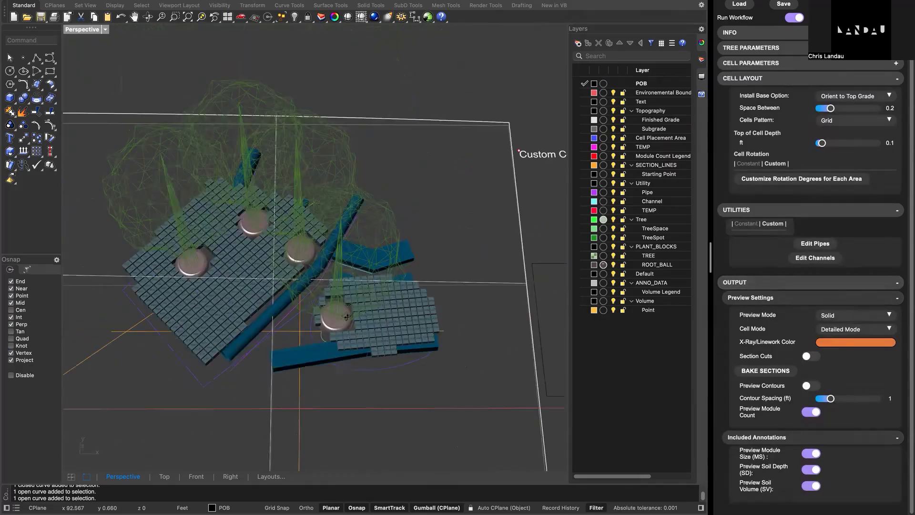
- Set the Preview Mode to X-Ray and inspect the cells around the root balls and pipes
click(890, 315)
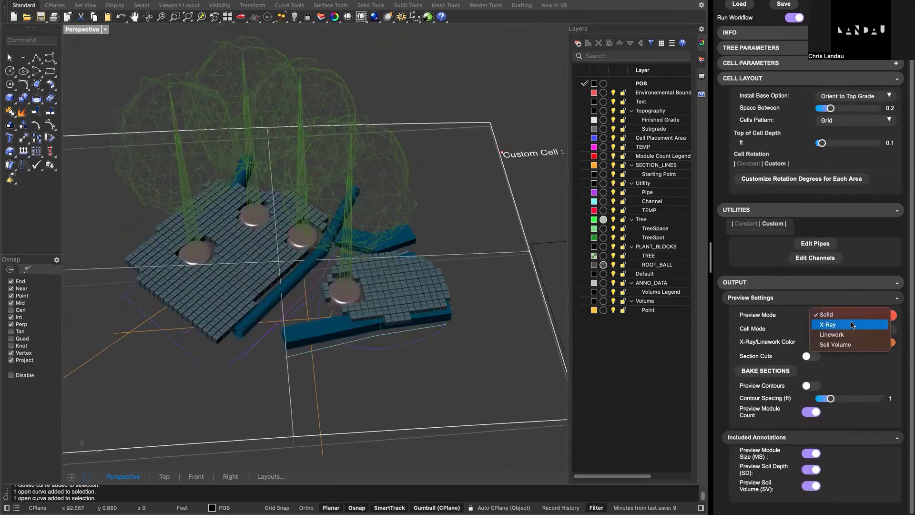
click(832, 323)
right_drag(302, 315, 244, 312)
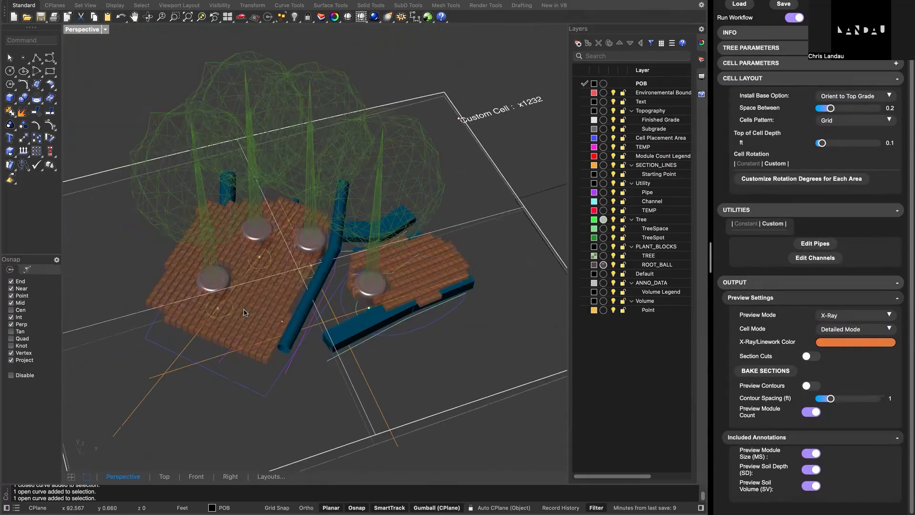
scroll(318, 309, up, 5)
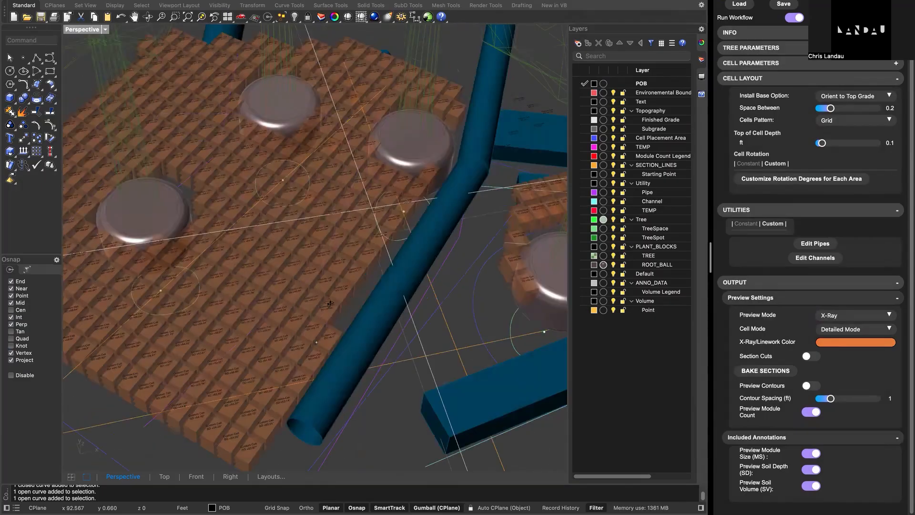
scroll(327, 306, down, 3)
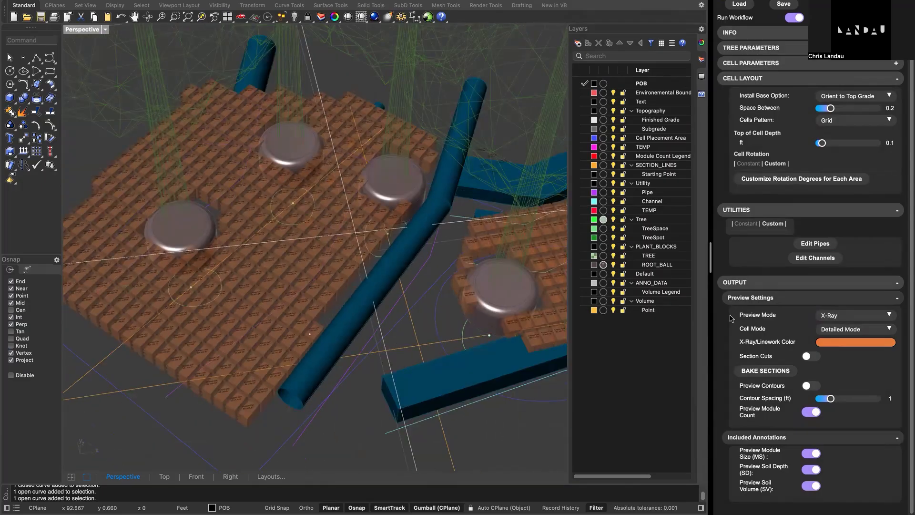
- Set the Preview Mode to Linework and inspect the cell areas, root balls and utilities
click(865, 321)
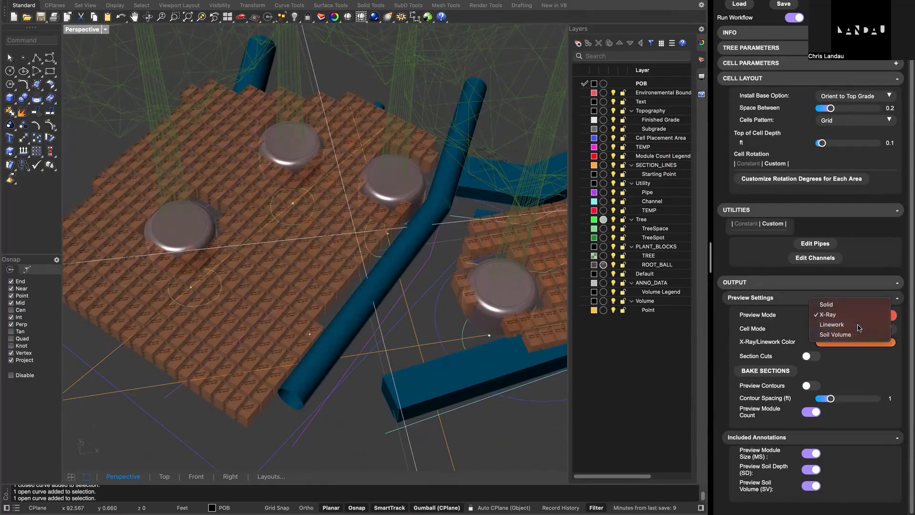
click(851, 317)
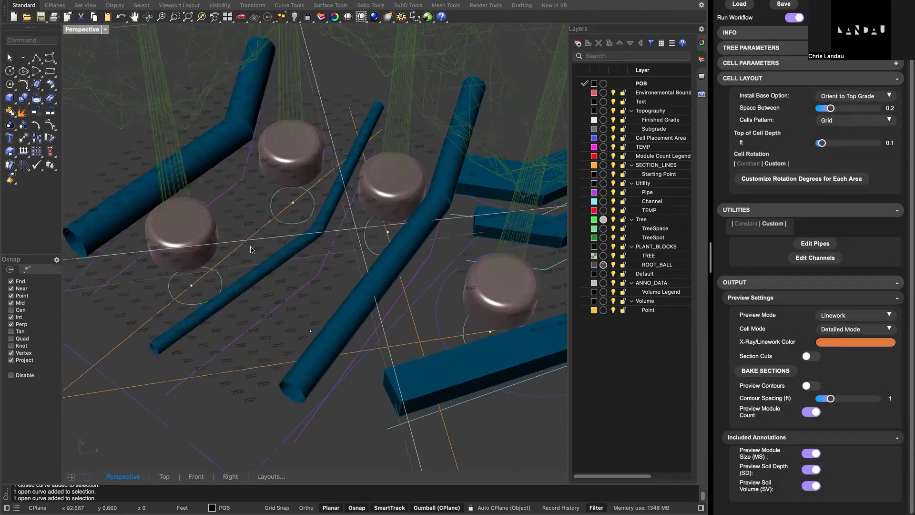
right_drag(252, 248, 235, 247)
scroll(235, 249, down, 5)
right_drag(317, 244, 373, 222)
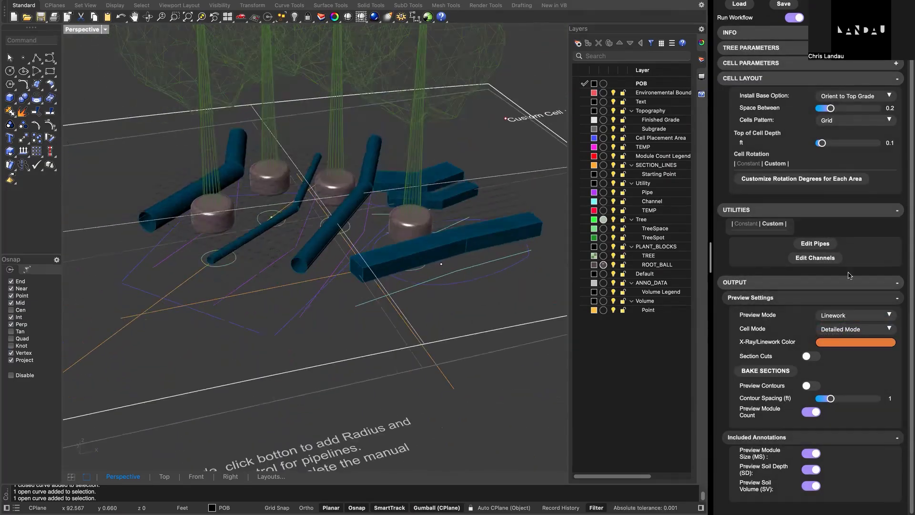
- Change the Cell Mode to Fast Mode and inspect the linework cells around the root balls and utilities
click(847, 329)
click(847, 320)
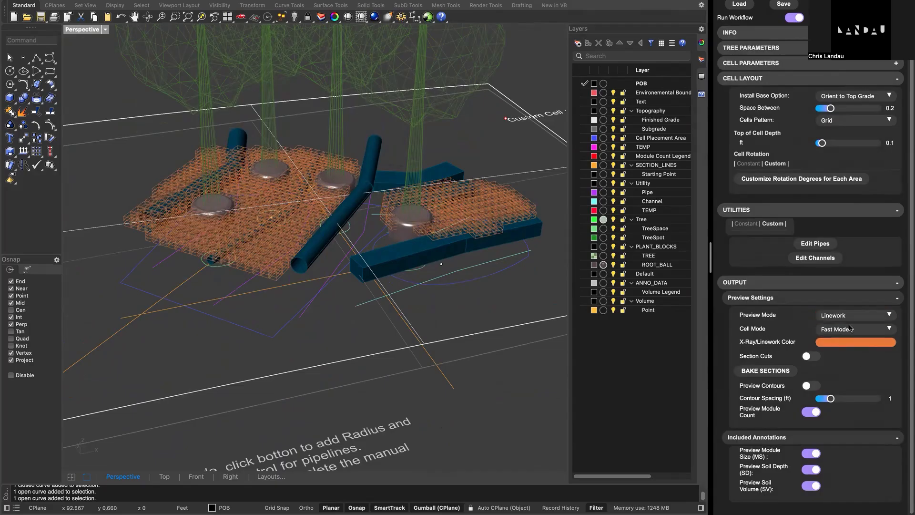
scroll(420, 251, up, 3)
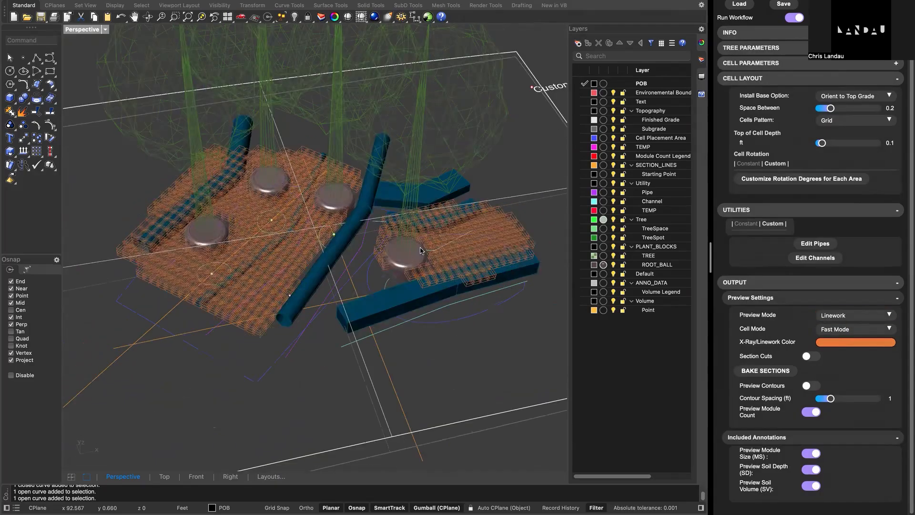
scroll(420, 250, up, 2)
mouse_move(421, 250)
right_down()
mouse_move(423, 231)
mouse_move(418, 256)
right_up()
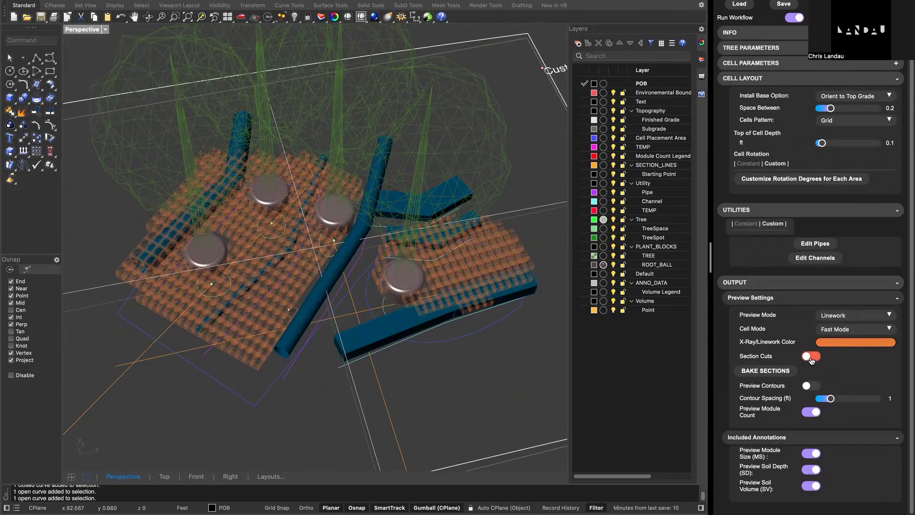
- Turn on Section Cuts and bring the generated tree and cell sections beside the site boundary into view
click(811, 356)
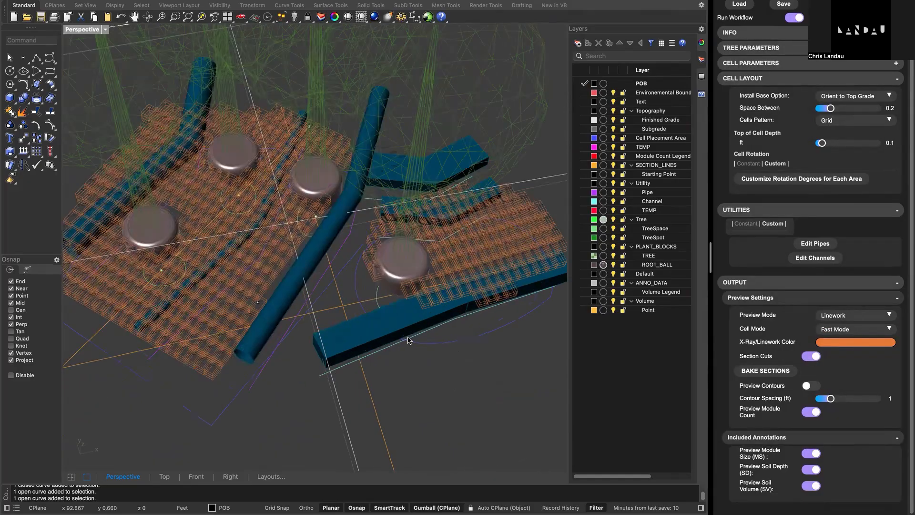
scroll(408, 340, down, 5)
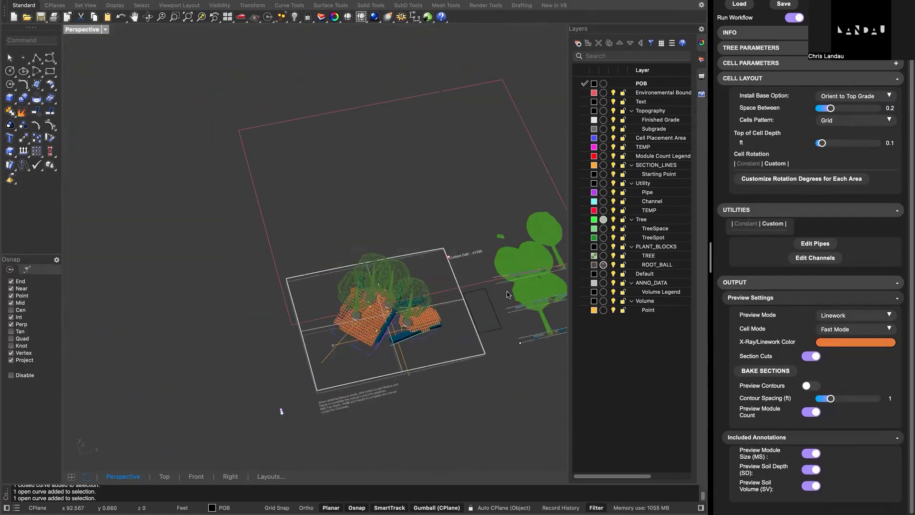
shift+right_drag(508, 295, 328, 290)
scroll(386, 291, up, 3)
right_drag(416, 291, 377, 312)
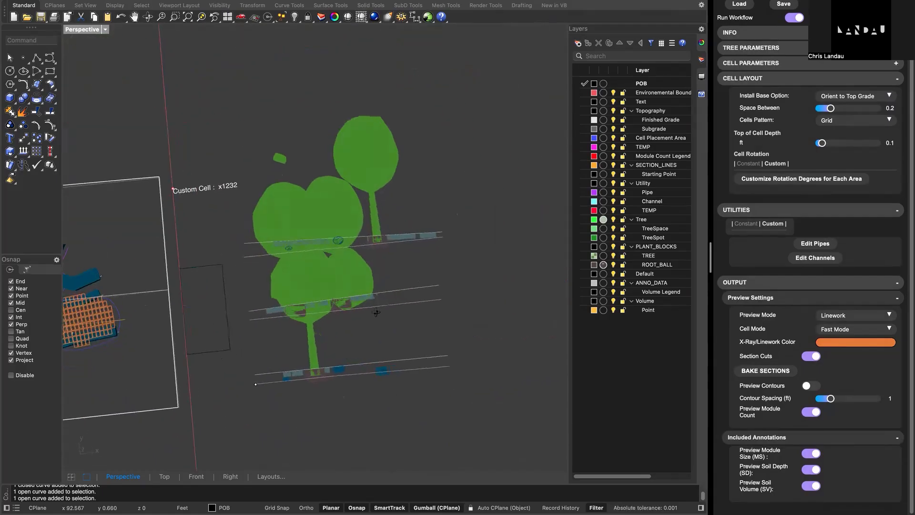
scroll(362, 310, up, 3)
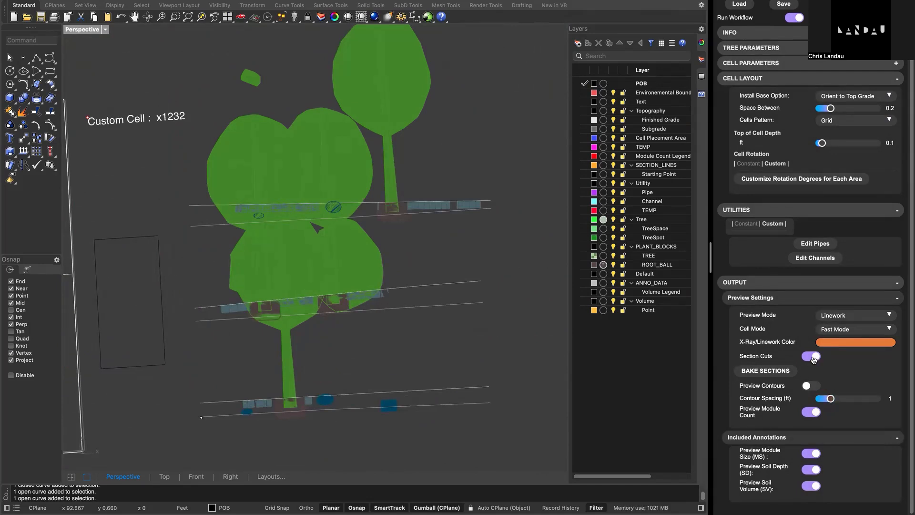
- Examine the three generated sections beside the site plan, comparing their trees, cells and utilities with the layout
click(766, 370)
scroll(386, 337, up, 2)
scroll(400, 310, down, 6)
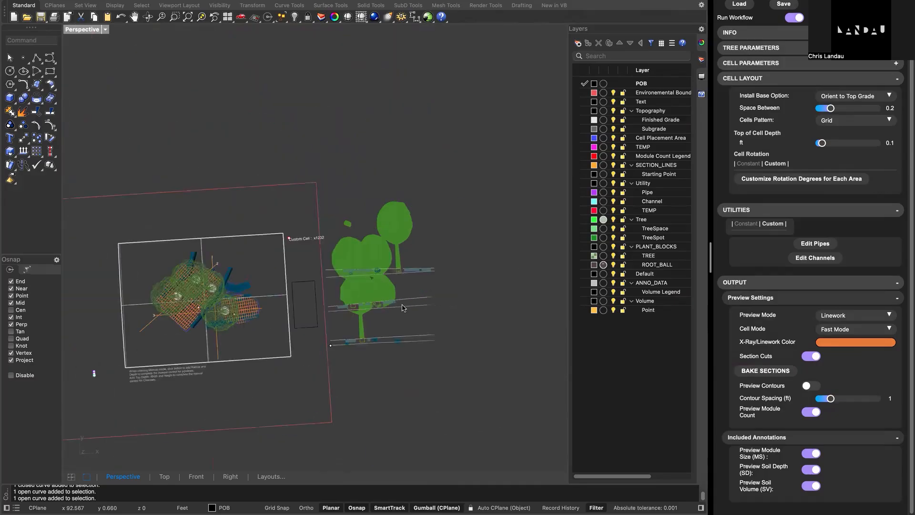
scroll(402, 307, up, 2)
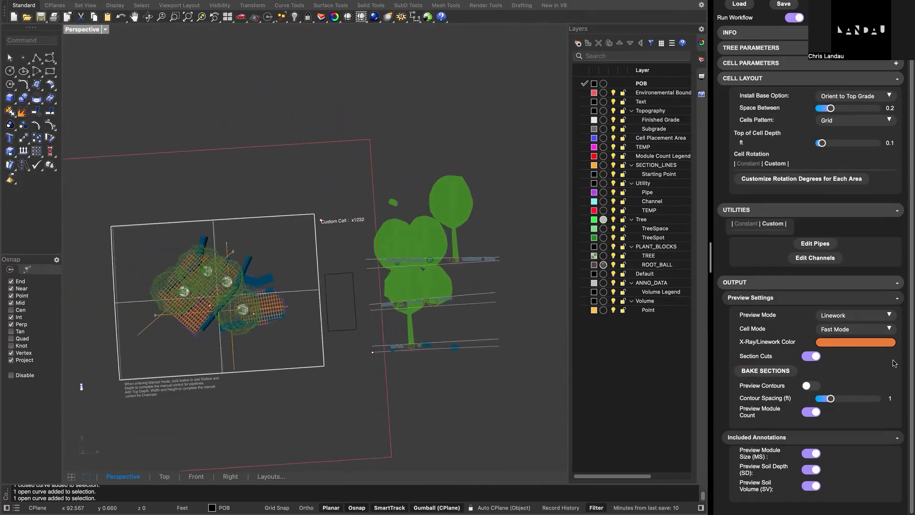
scroll(453, 309, up, 3)
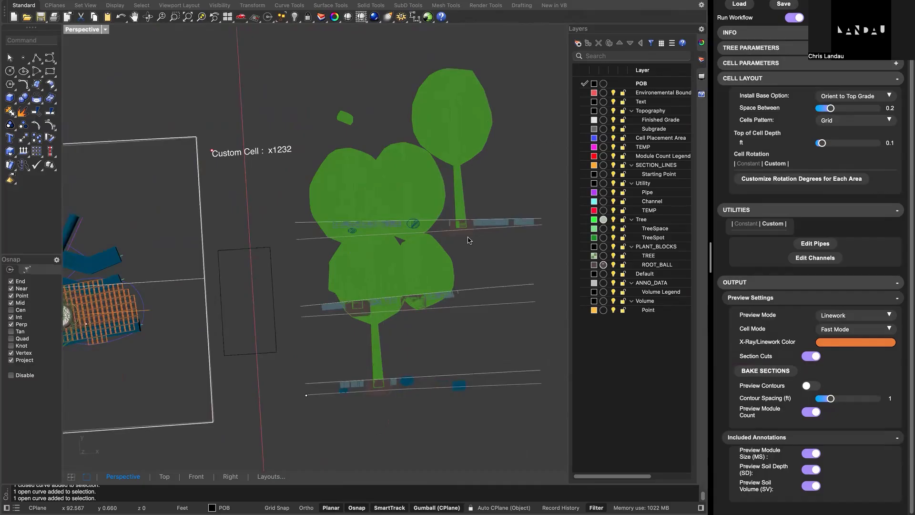
scroll(470, 240, up, 2)
scroll(359, 306, down, 4)
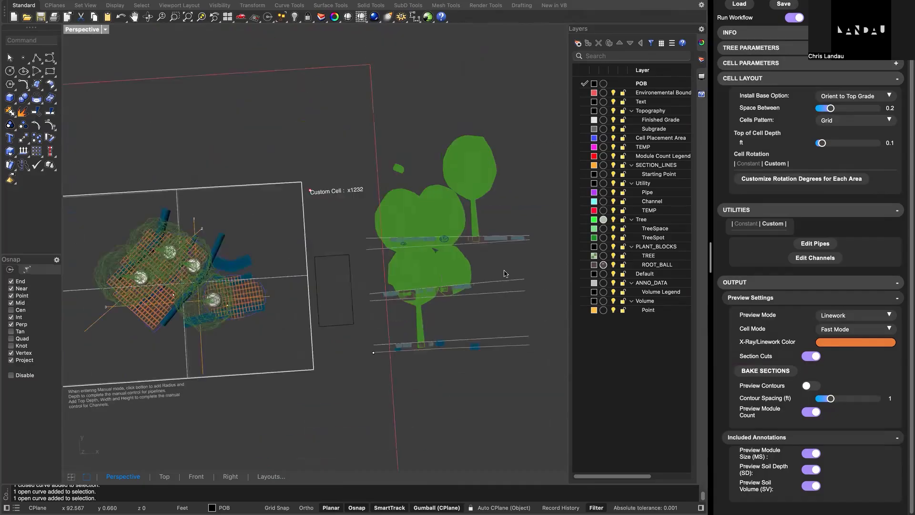
- Examine the section lines crossing the cell areas and the cell annotations near their ends
click(812, 386)
shift+right_drag(190, 281, 337, 262)
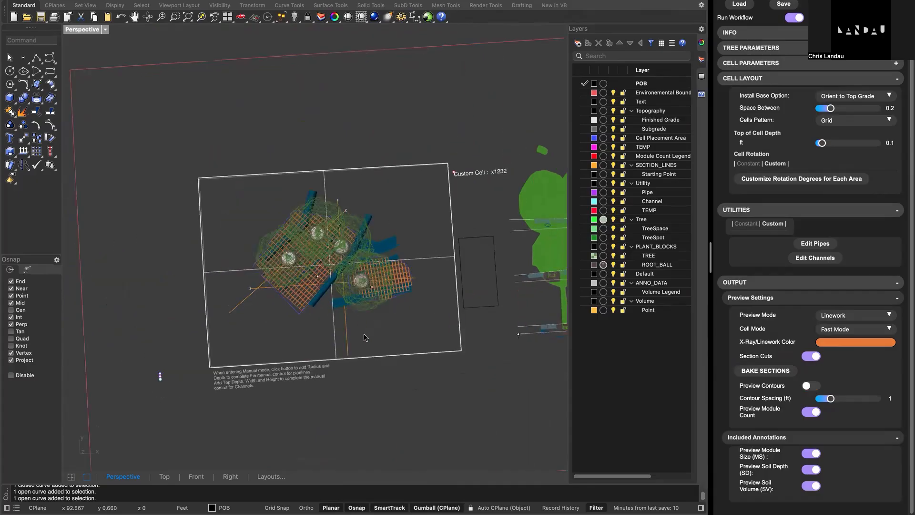
click(348, 338)
shift+right_drag(453, 271, 404, 280)
click(327, 285)
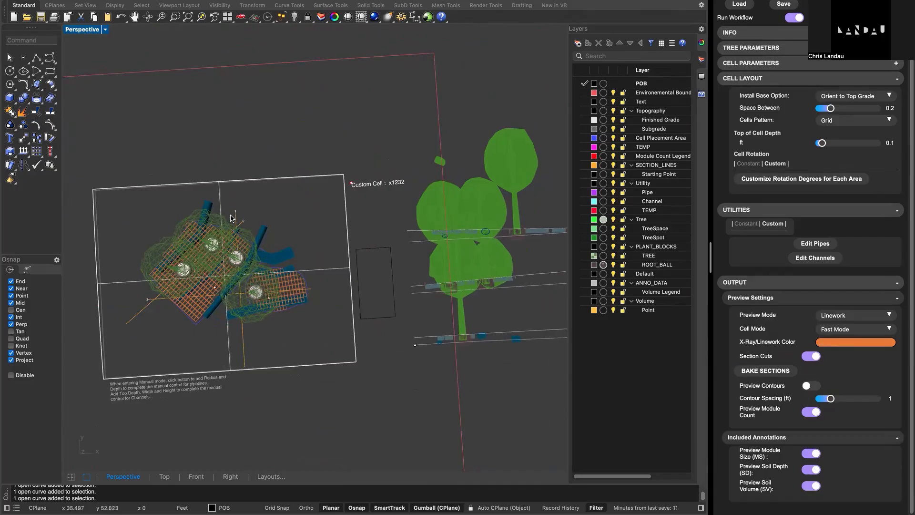
scroll(135, 307, up, 5)
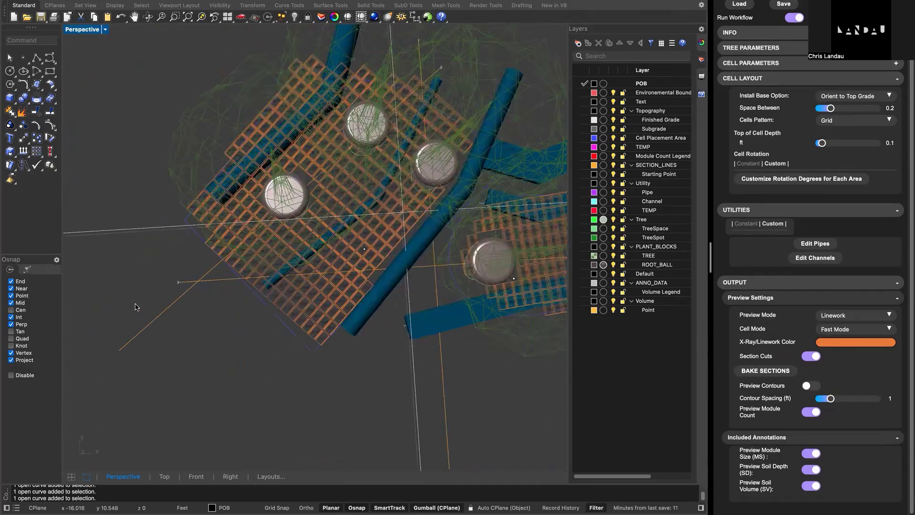
scroll(180, 288, up, 3)
scroll(179, 297, up, 4)
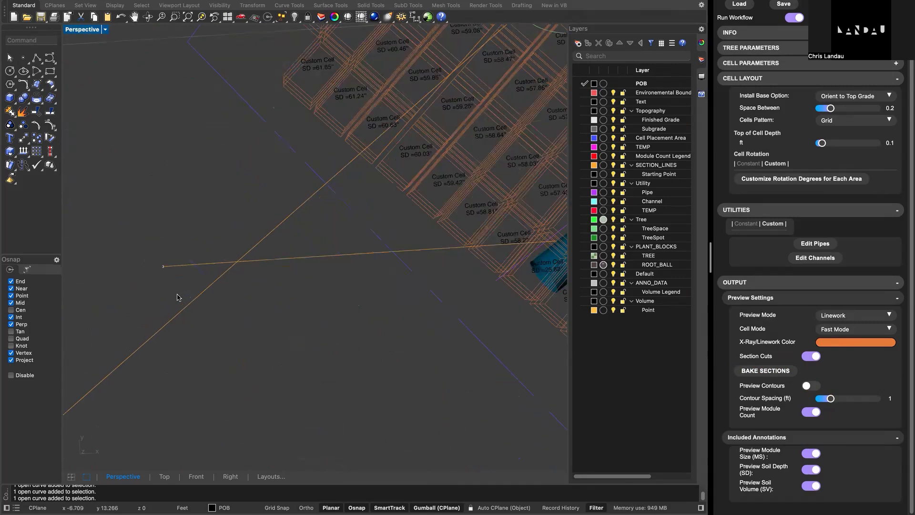
scroll(177, 299, down, 10)
scroll(181, 299, down, 4)
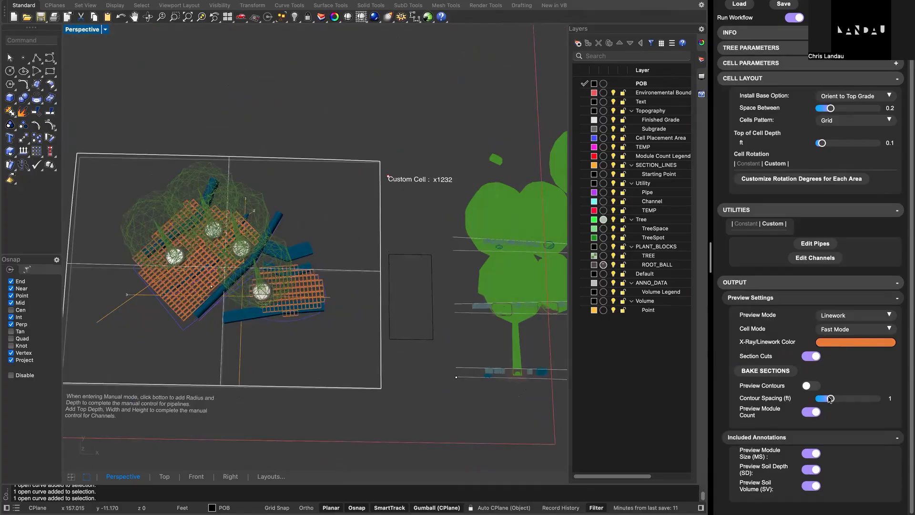
- Turn on Preview Contours for the site terrain and bring the contour lines around the trees and cells into view
right_drag(445, 383, 441, 329)
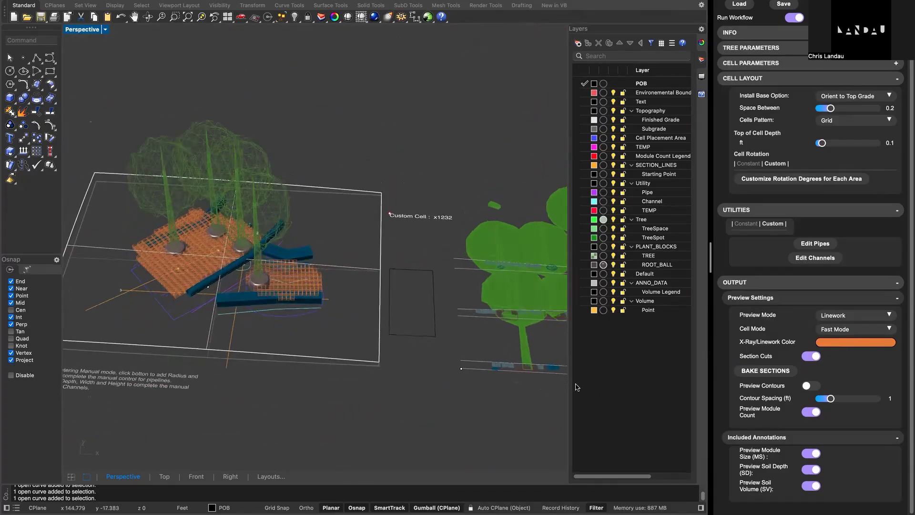
click(810, 387)
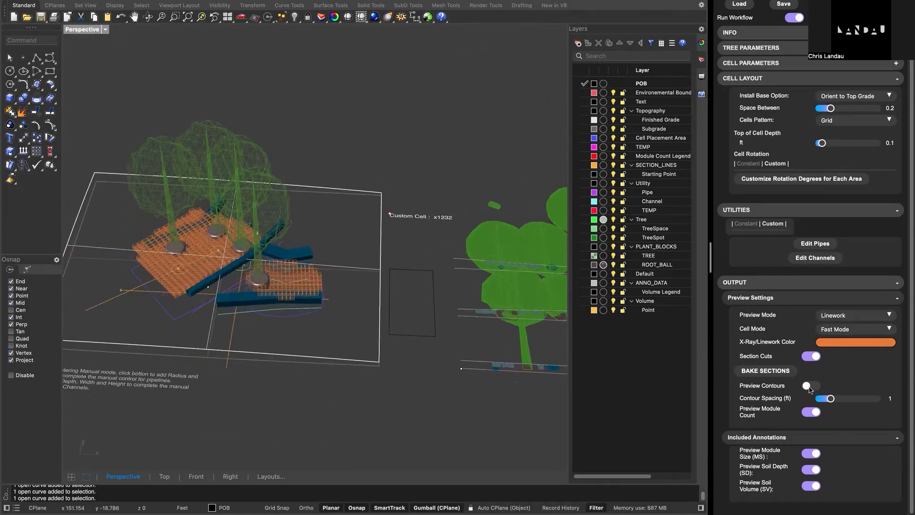
click(812, 387)
click(818, 390)
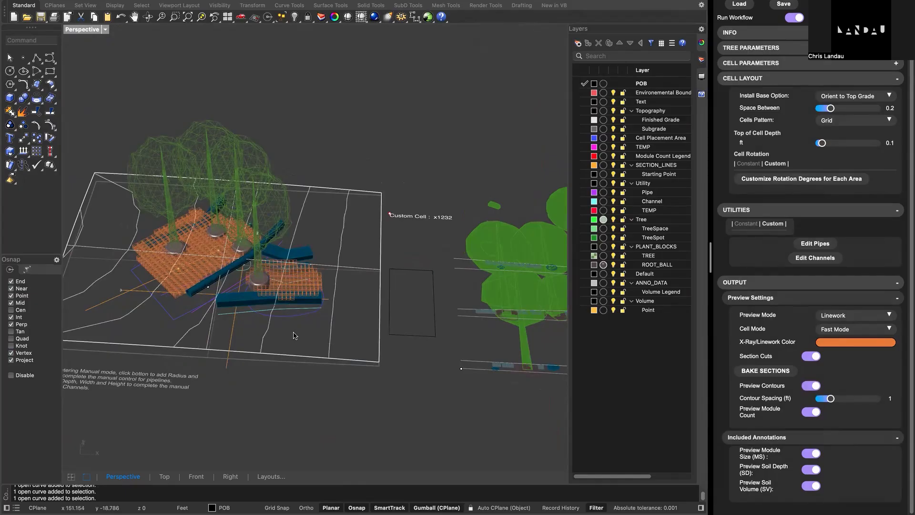
shift+right_drag(329, 344, 472, 360)
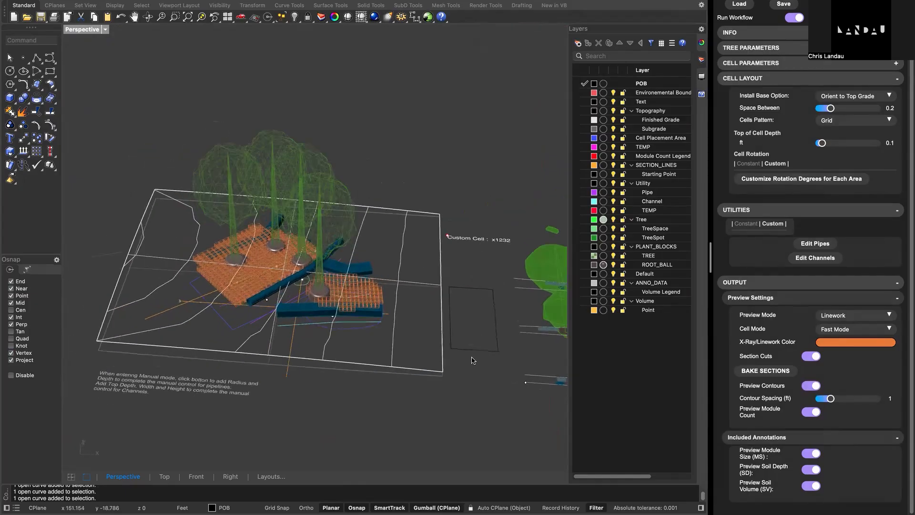
- Set the Contour Spacing to 0.1 ft and inspect the denser contours around the cells and utilities
click(831, 398)
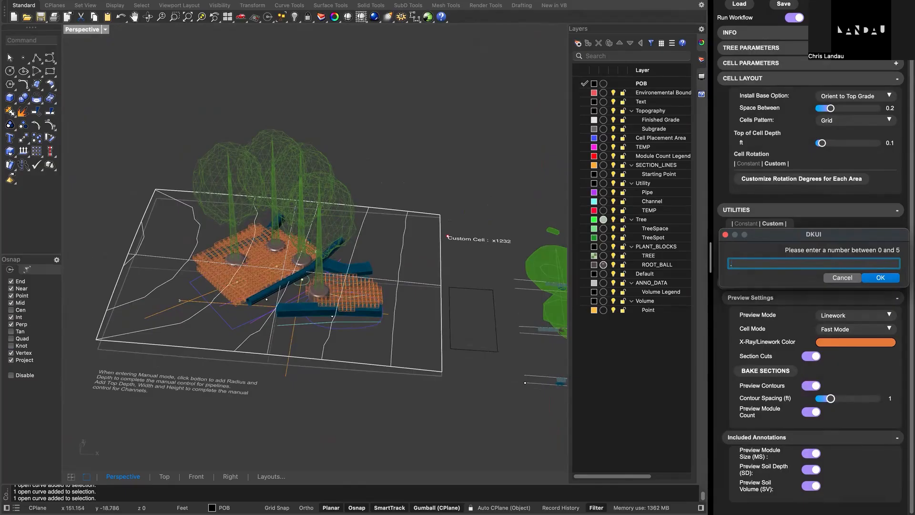
key(Return)
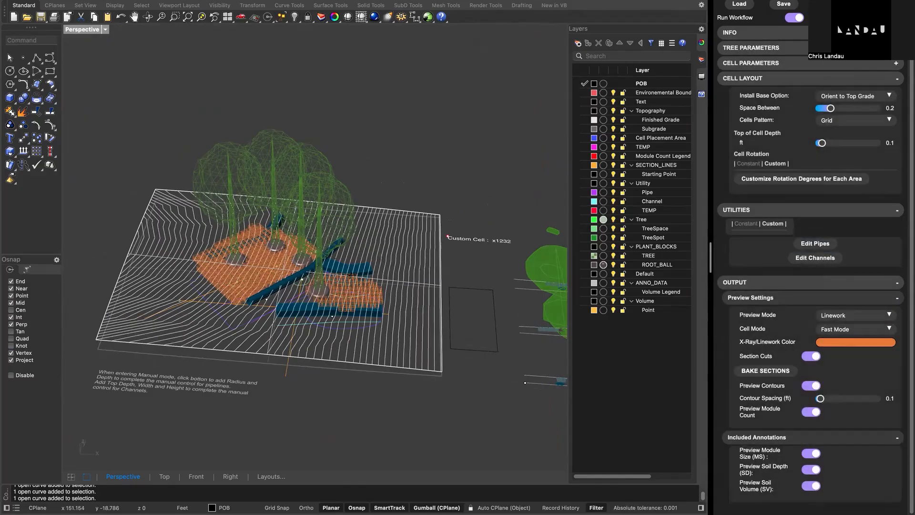
mouse_move(351, 275)
right_down()
mouse_move(356, 250)
mouse_move(326, 278)
mouse_move(359, 286)
mouse_move(361, 277)
mouse_move(362, 286)
right_up()
scroll(360, 283, up, 4)
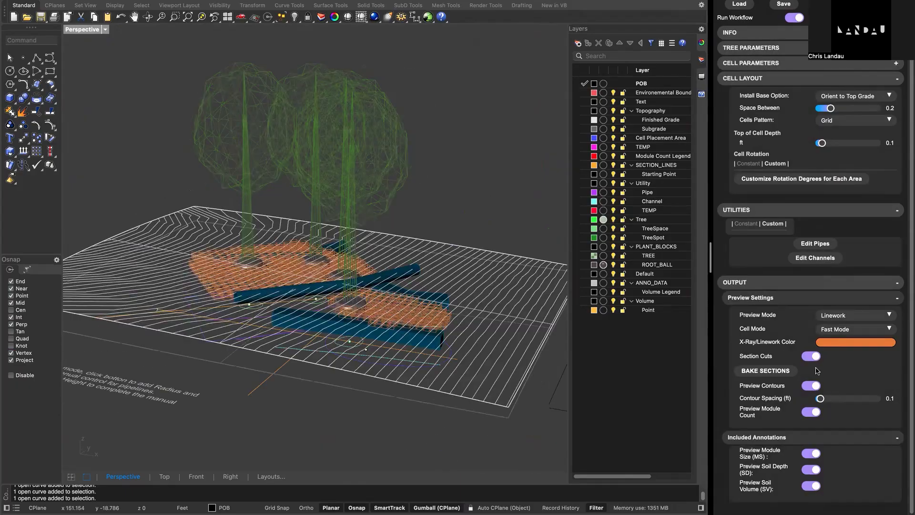
- Set the Contour Spacing back to 1 ft
click(787, 400)
text(1)
key(Return)
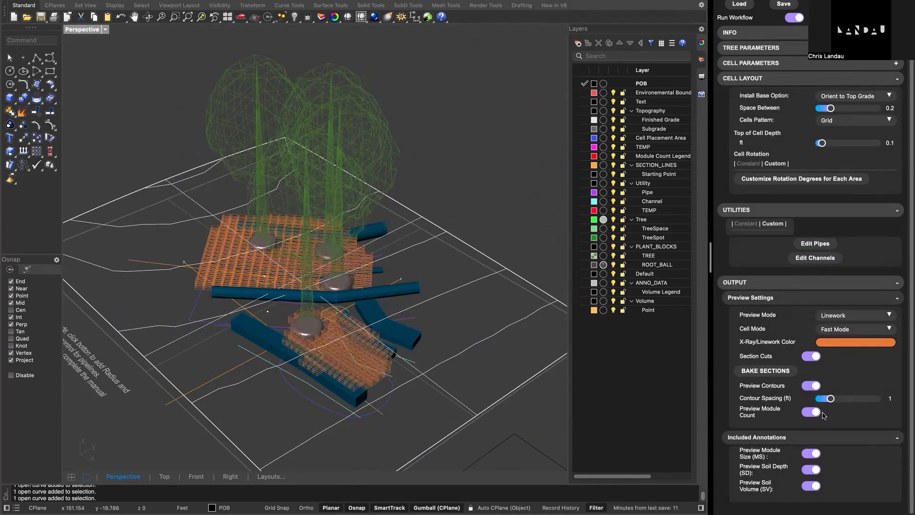
right_drag(391, 394, 406, 389)
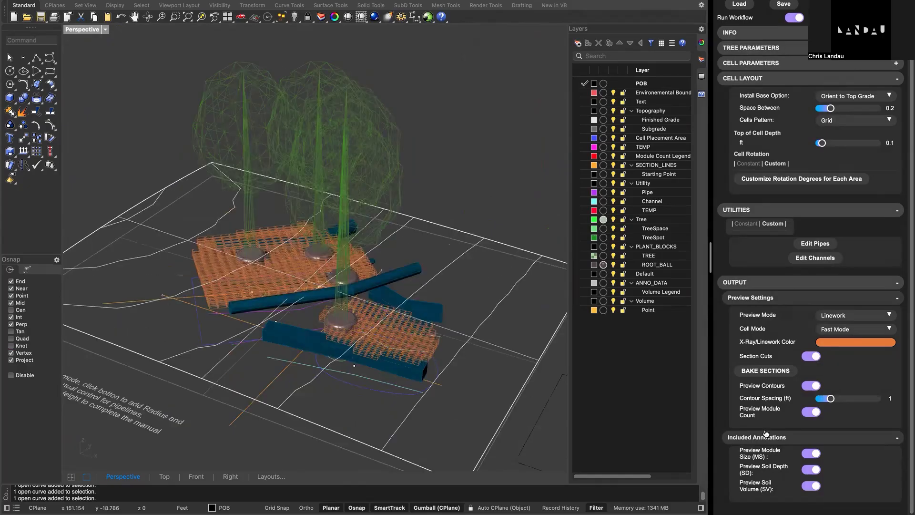
- Collapse the Cell Layout settings, switch the Cell Parameters to Single-Unit, and examine the Silva Cell module counts beside the site boundary
right_drag(365, 363, 371, 284)
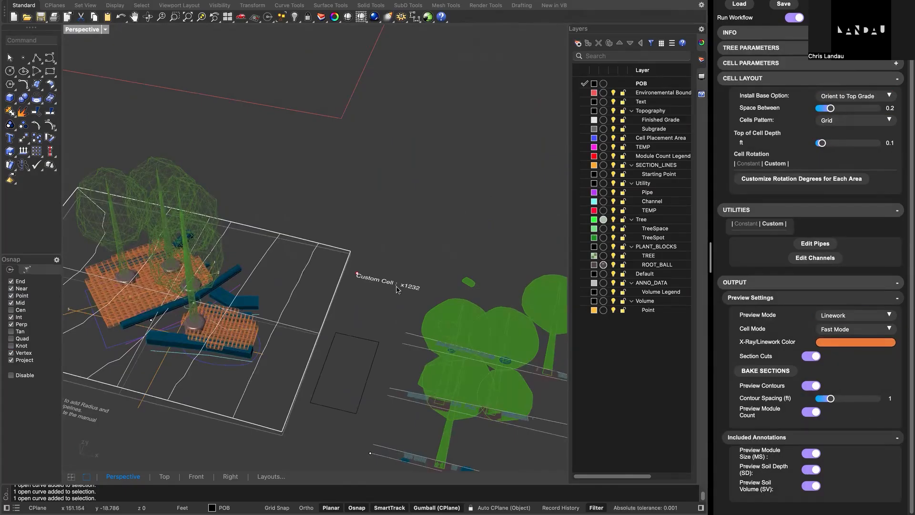
scroll(744, 109, up, 2)
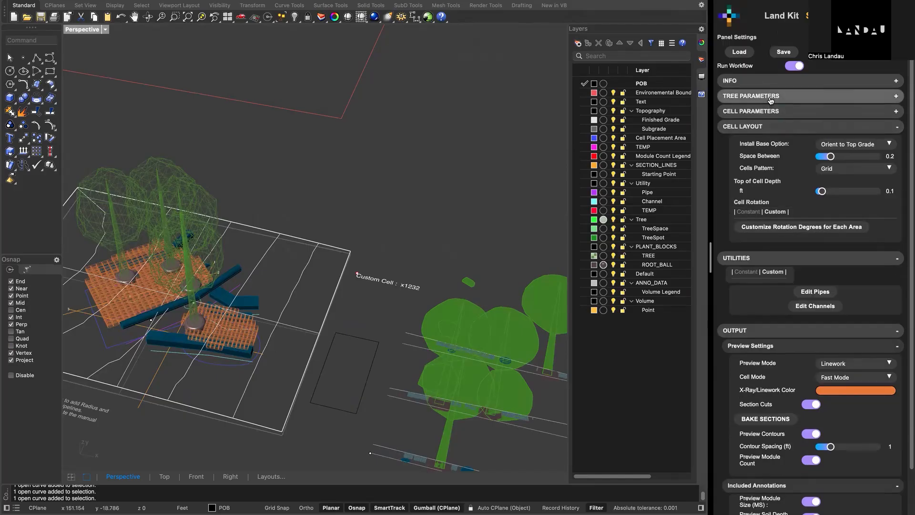
click(767, 127)
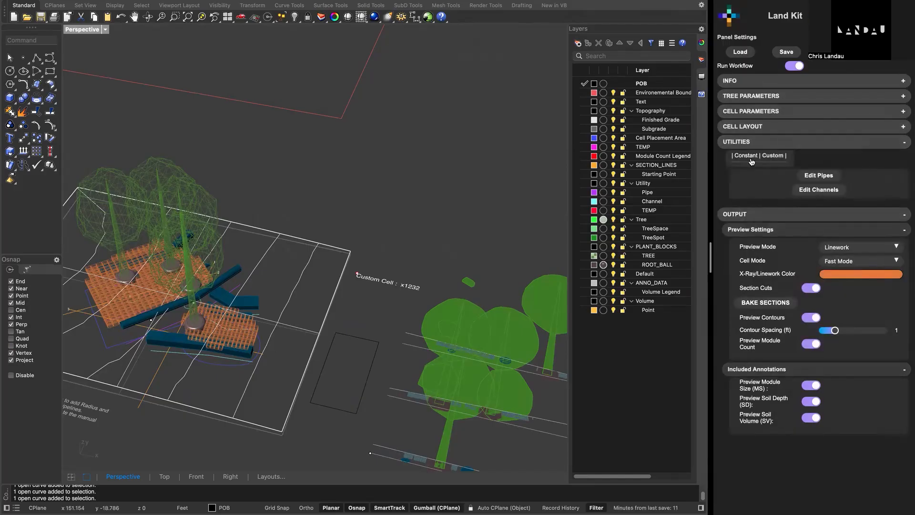
click(753, 112)
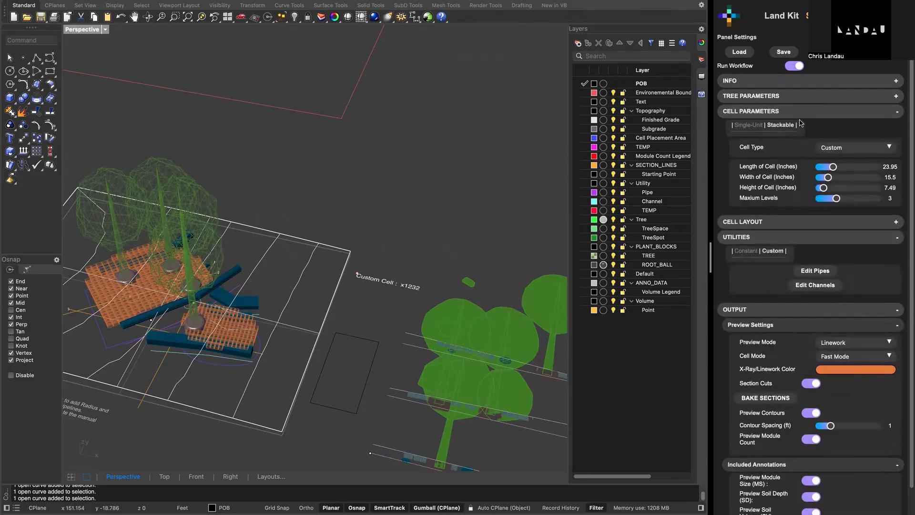
click(755, 126)
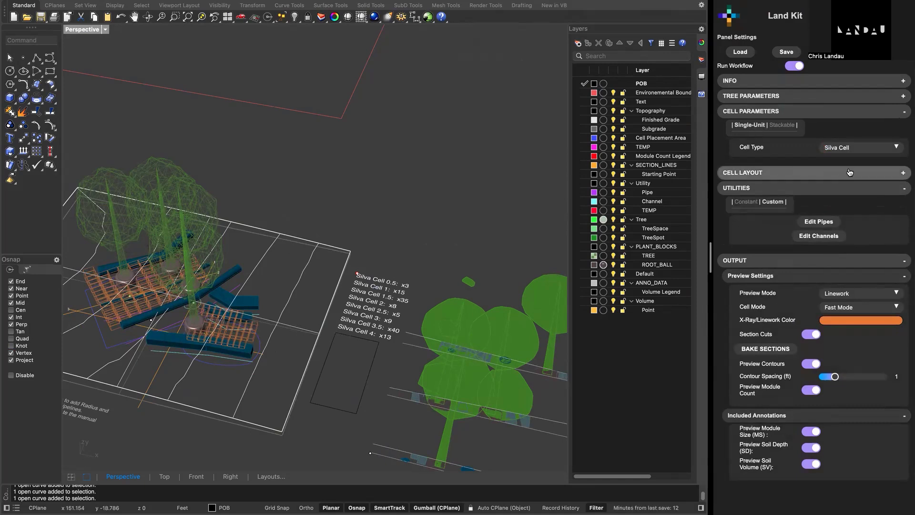
right_drag(247, 397, 291, 381)
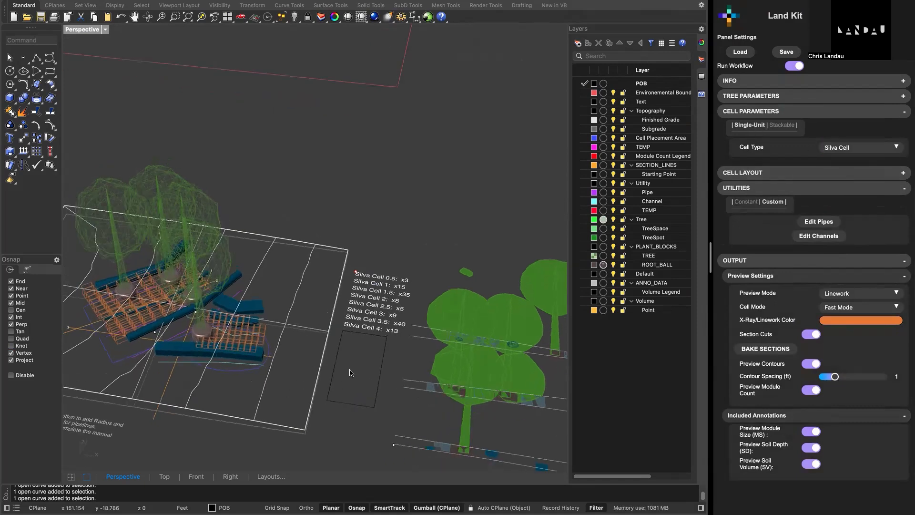
right_drag(351, 373, 427, 310)
scroll(484, 266, up, 2)
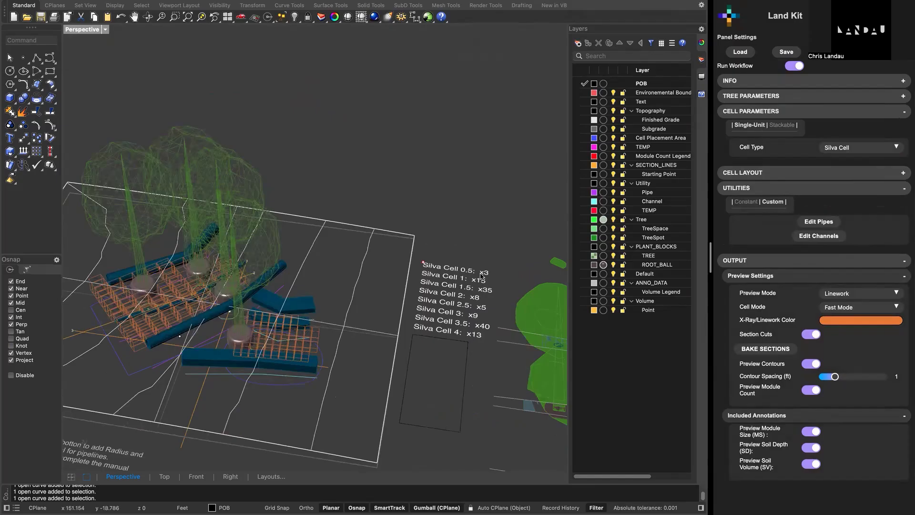
scroll(482, 276, up, 4)
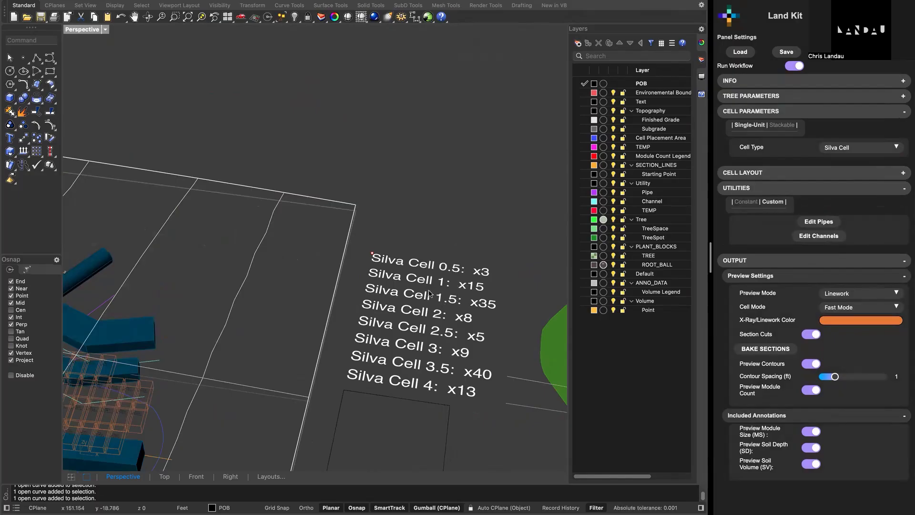
scroll(448, 351, up, 2)
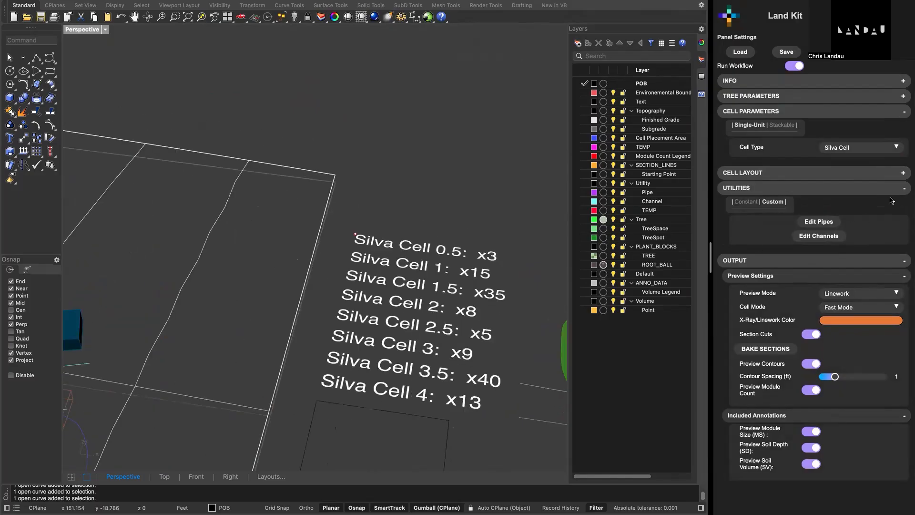
- Change the single-unit Cell Type to Custom and review the module counts beside the site
click(842, 148)
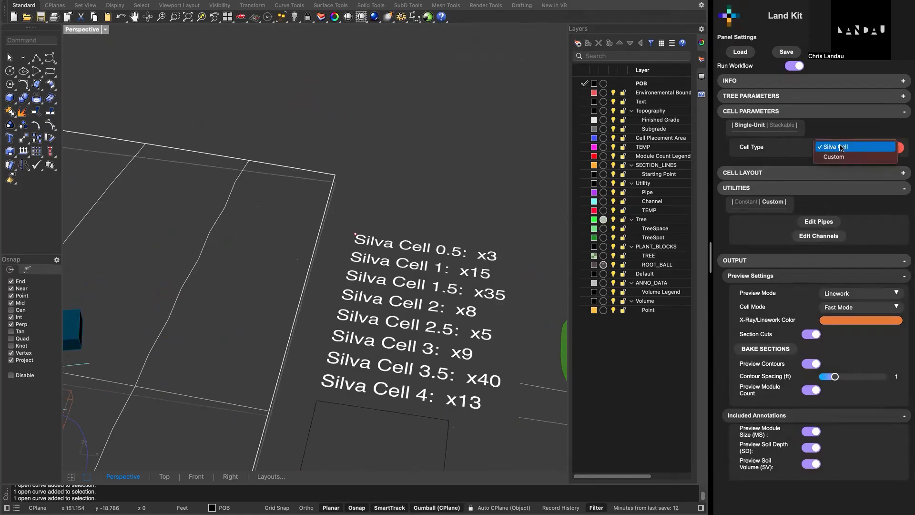
click(841, 162)
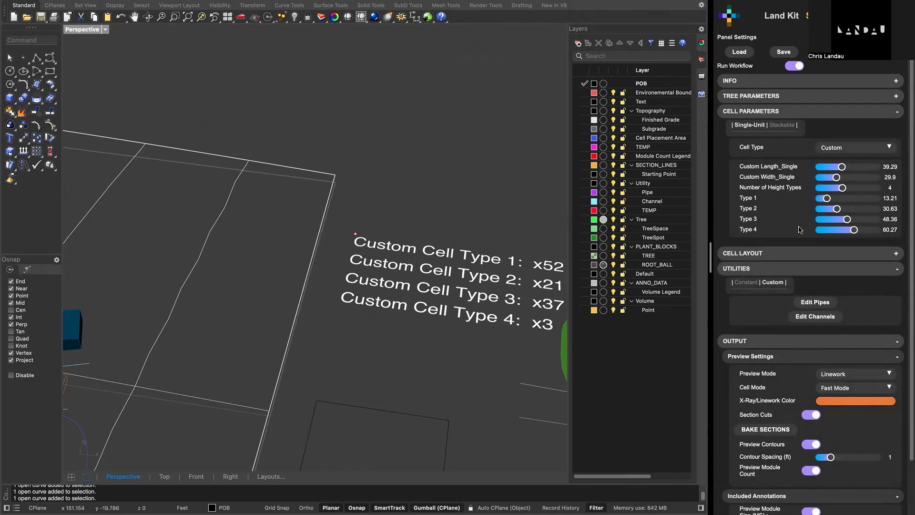
scroll(470, 245, down, 3)
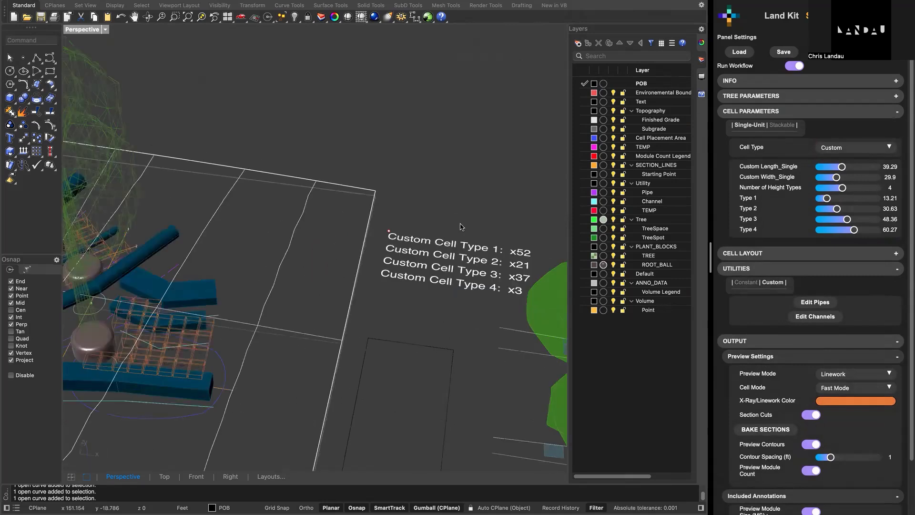
scroll(461, 227, down, 5)
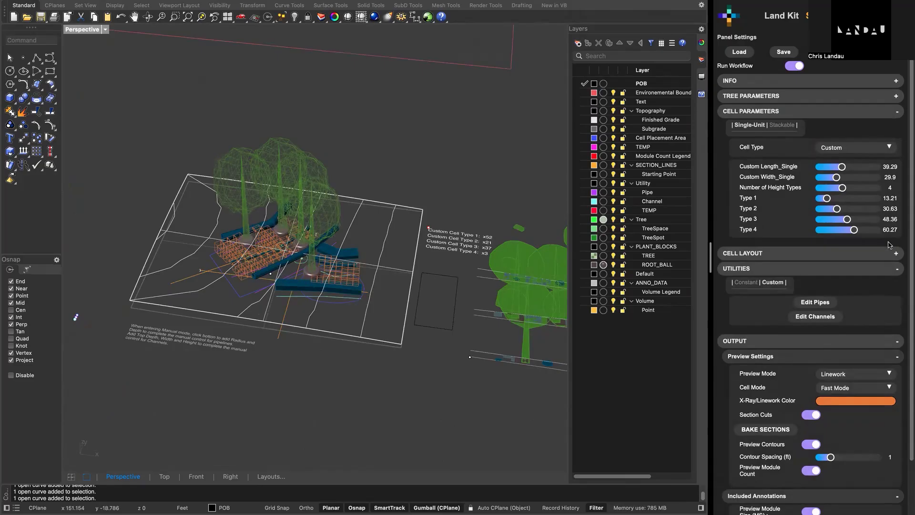
- Toggle the Module Size, Soil Depth and Soil Volume annotation previews off and back on while viewing the custom cell labels
scroll(786, 286, down, 3)
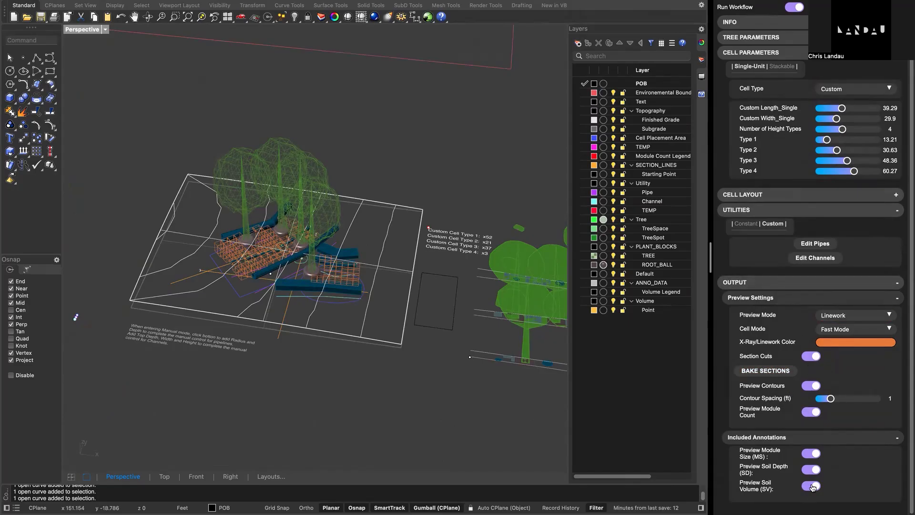
scroll(248, 257, up, 6)
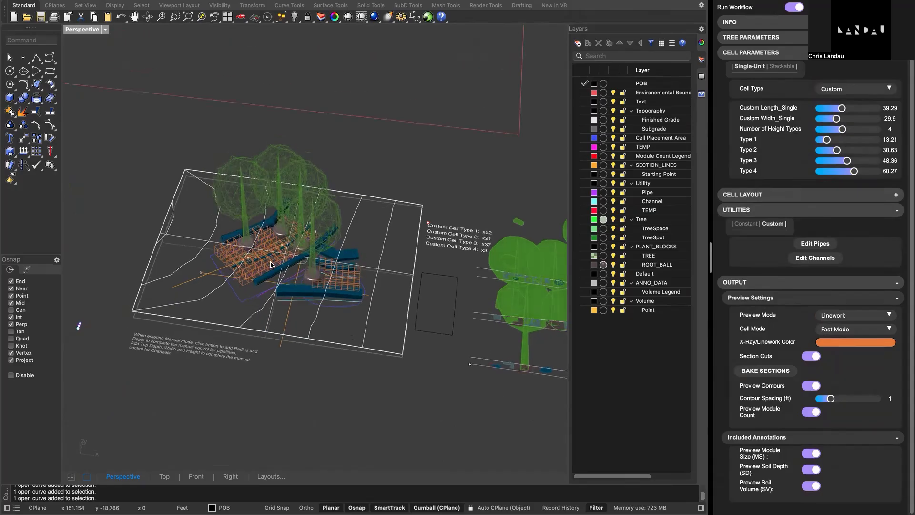
scroll(305, 269, up, 3)
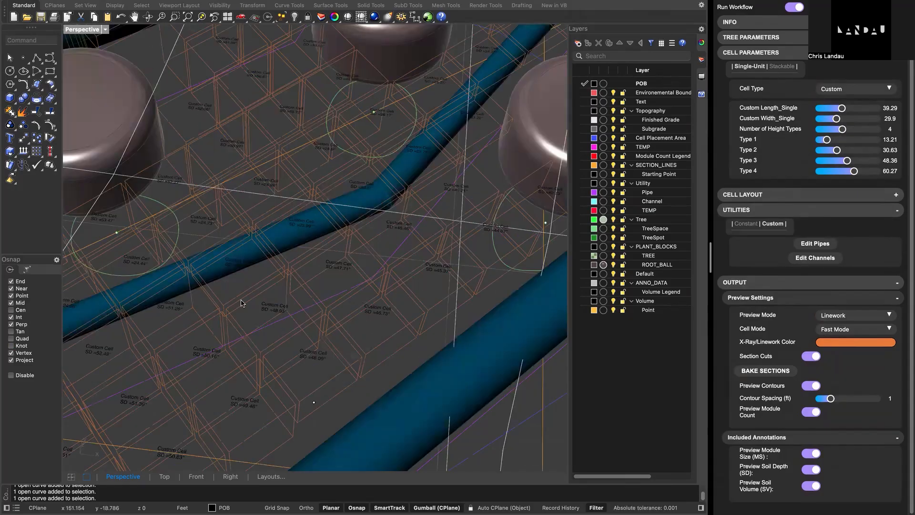
scroll(239, 323, up, 3)
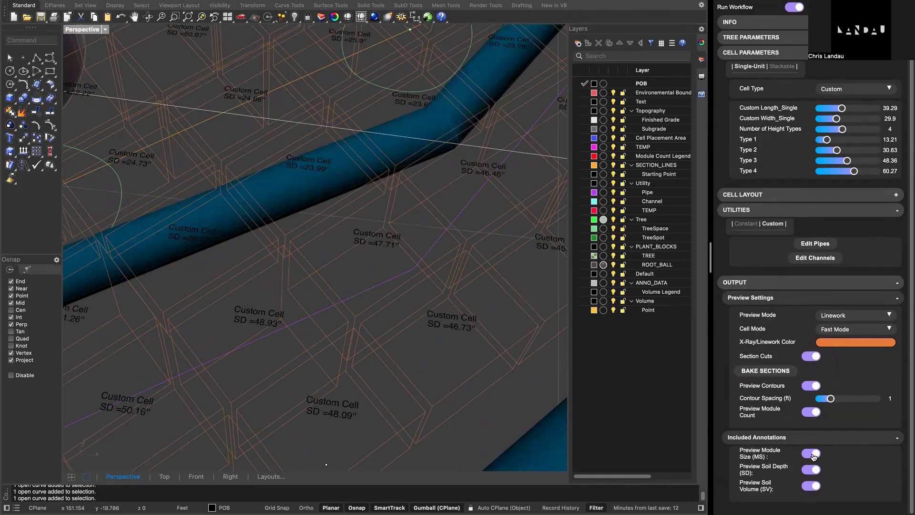
click(812, 455)
click(812, 455)
click(817, 470)
click(817, 470)
click(816, 487)
click(816, 487)
- Collapse all the open Land Kit settings sections, from Preview Settings and Included Annotations through Utilities, Cell Parameters and Output
scroll(266, 321, down, 3)
scroll(265, 321, down, 5)
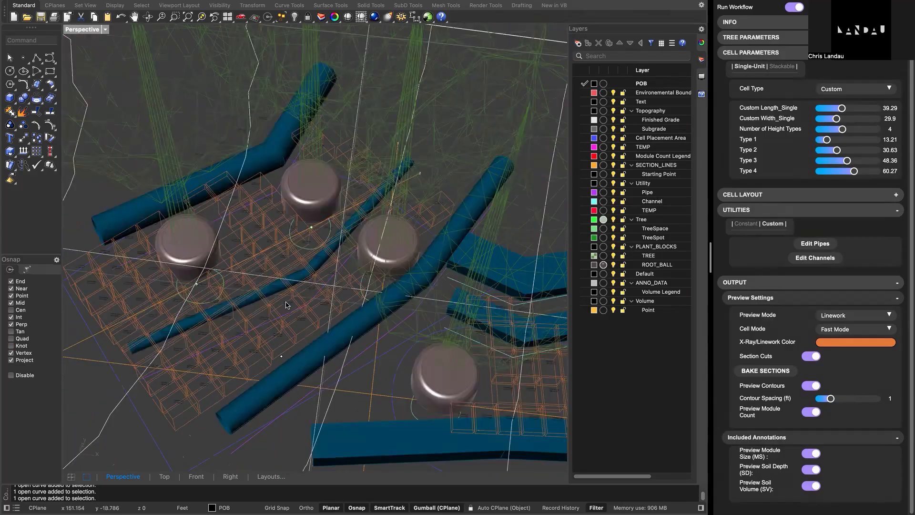
scroll(330, 274, up, 3)
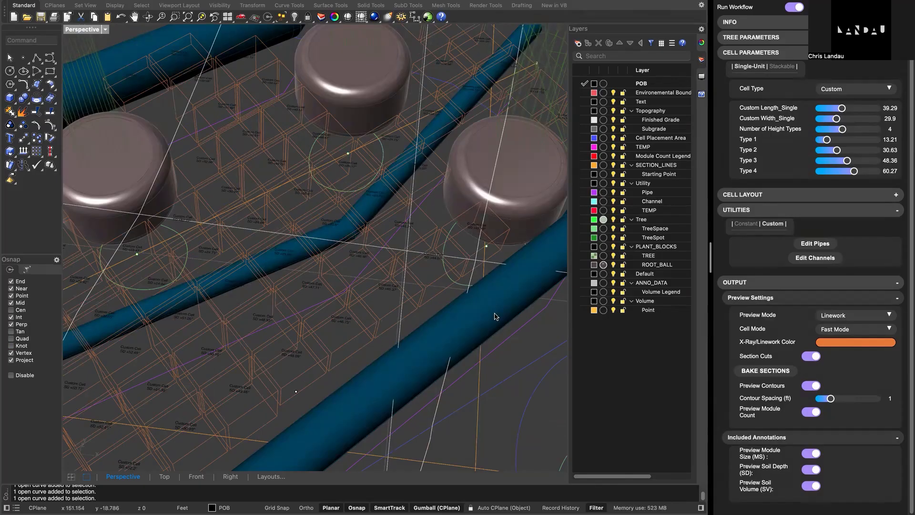
right_drag(494, 314, 489, 341)
scroll(511, 311, down, 6)
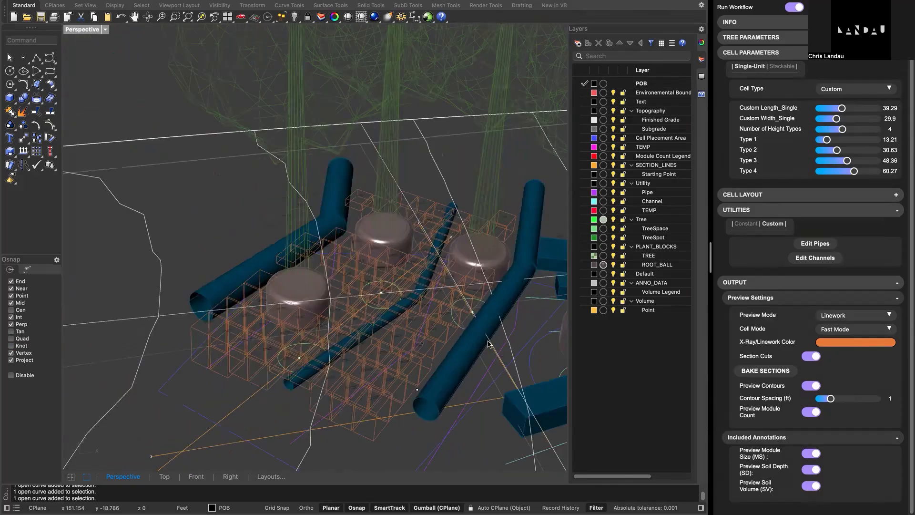
click(833, 300)
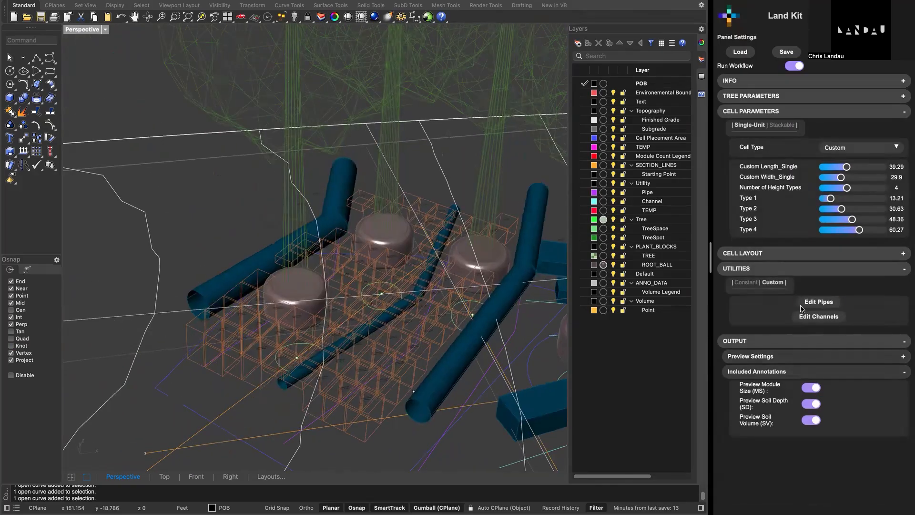
click(782, 371)
click(752, 270)
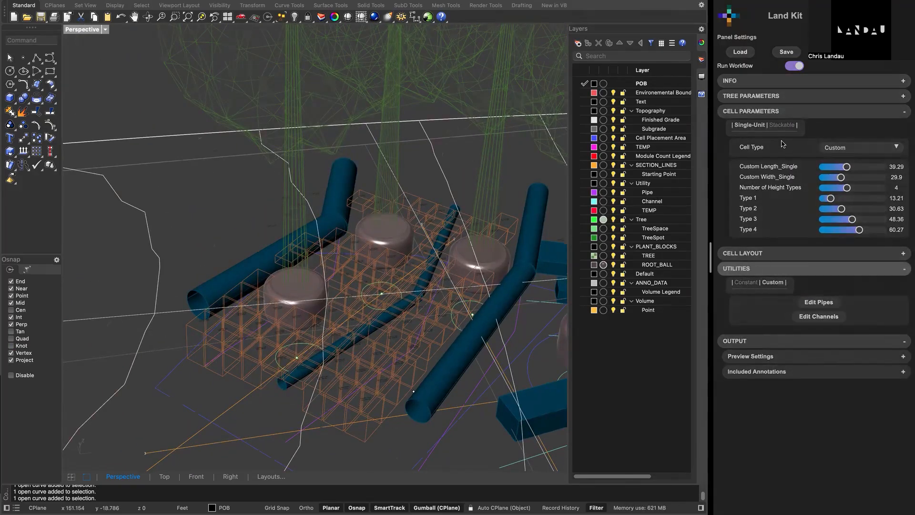
click(782, 117)
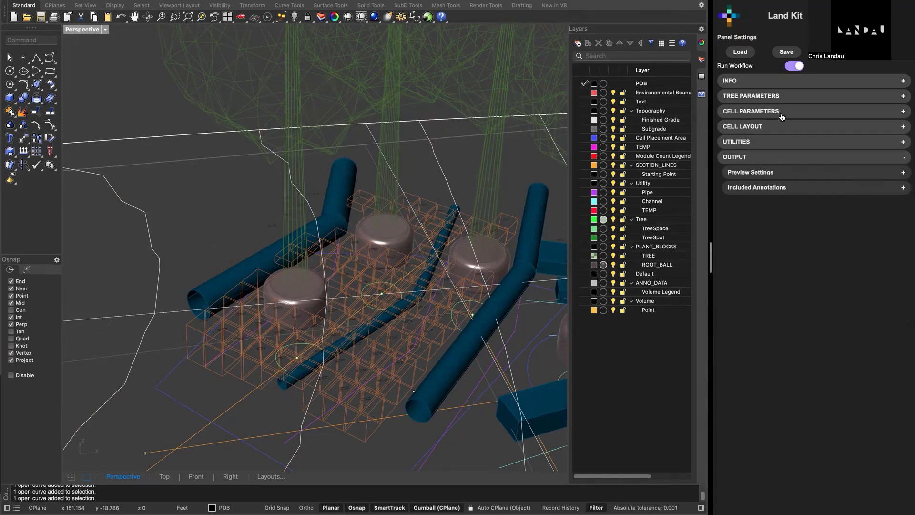
click(774, 159)
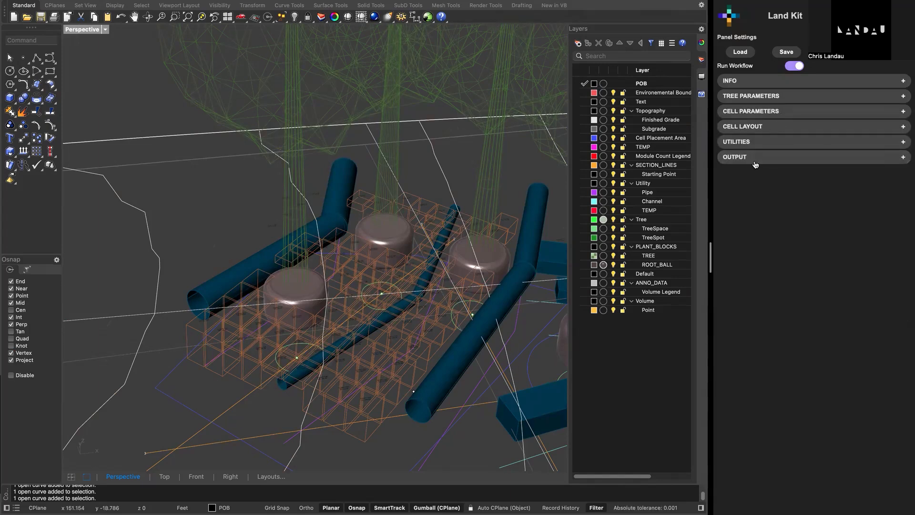
shift+right_drag(409, 262, 400, 256)
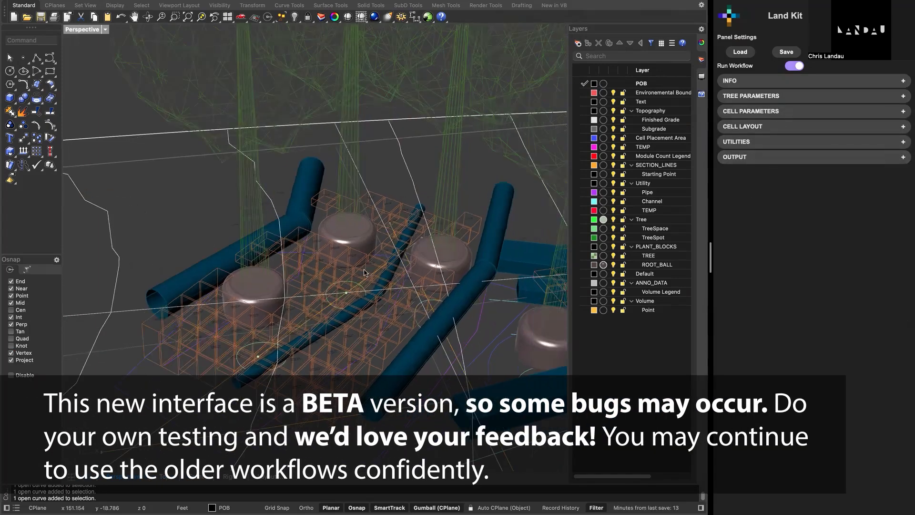
scroll(337, 276, up, 2)
scroll(338, 277, down, 2)
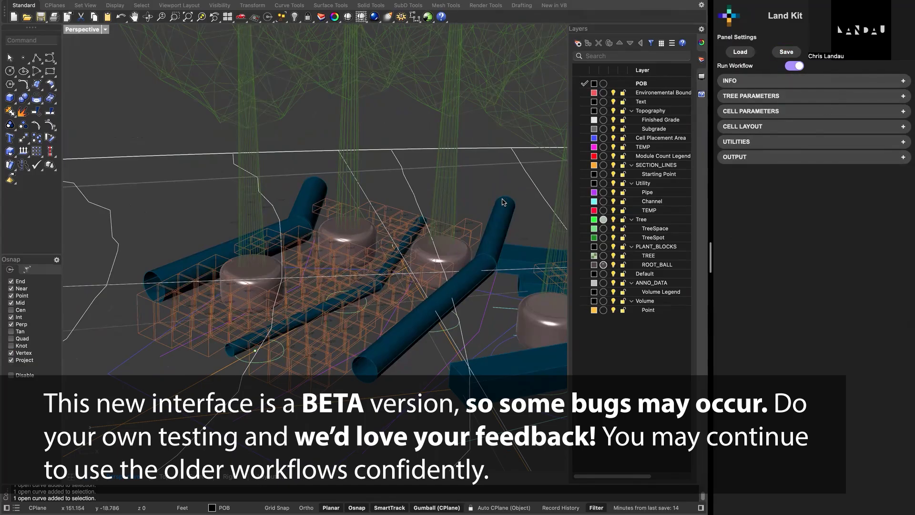
scroll(503, 202, up, 3)
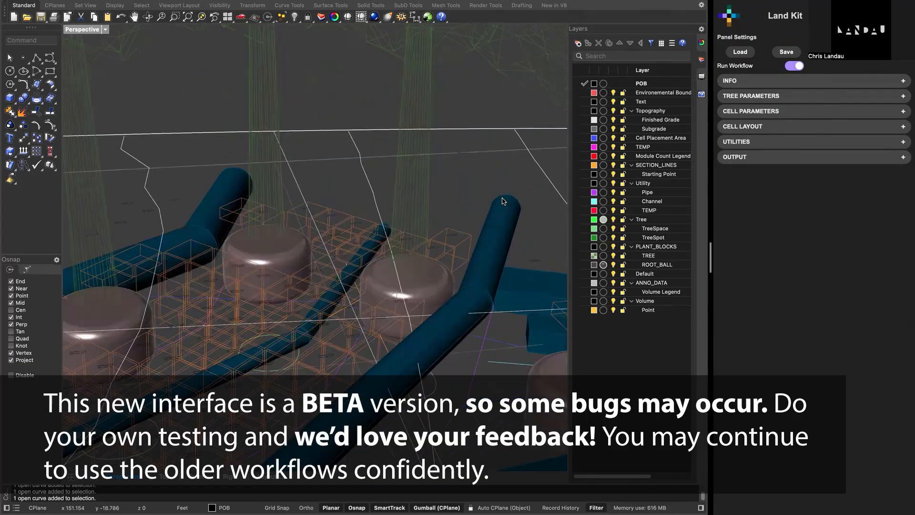
scroll(503, 202, down, 5)
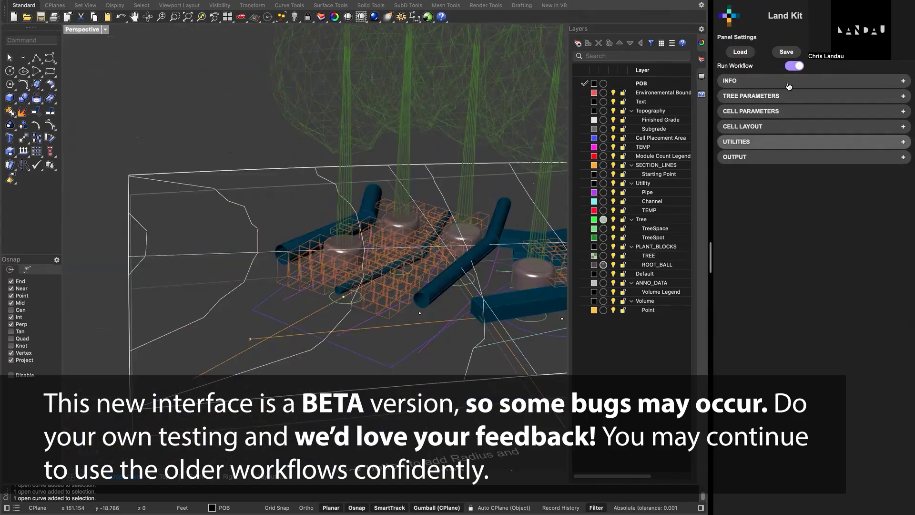